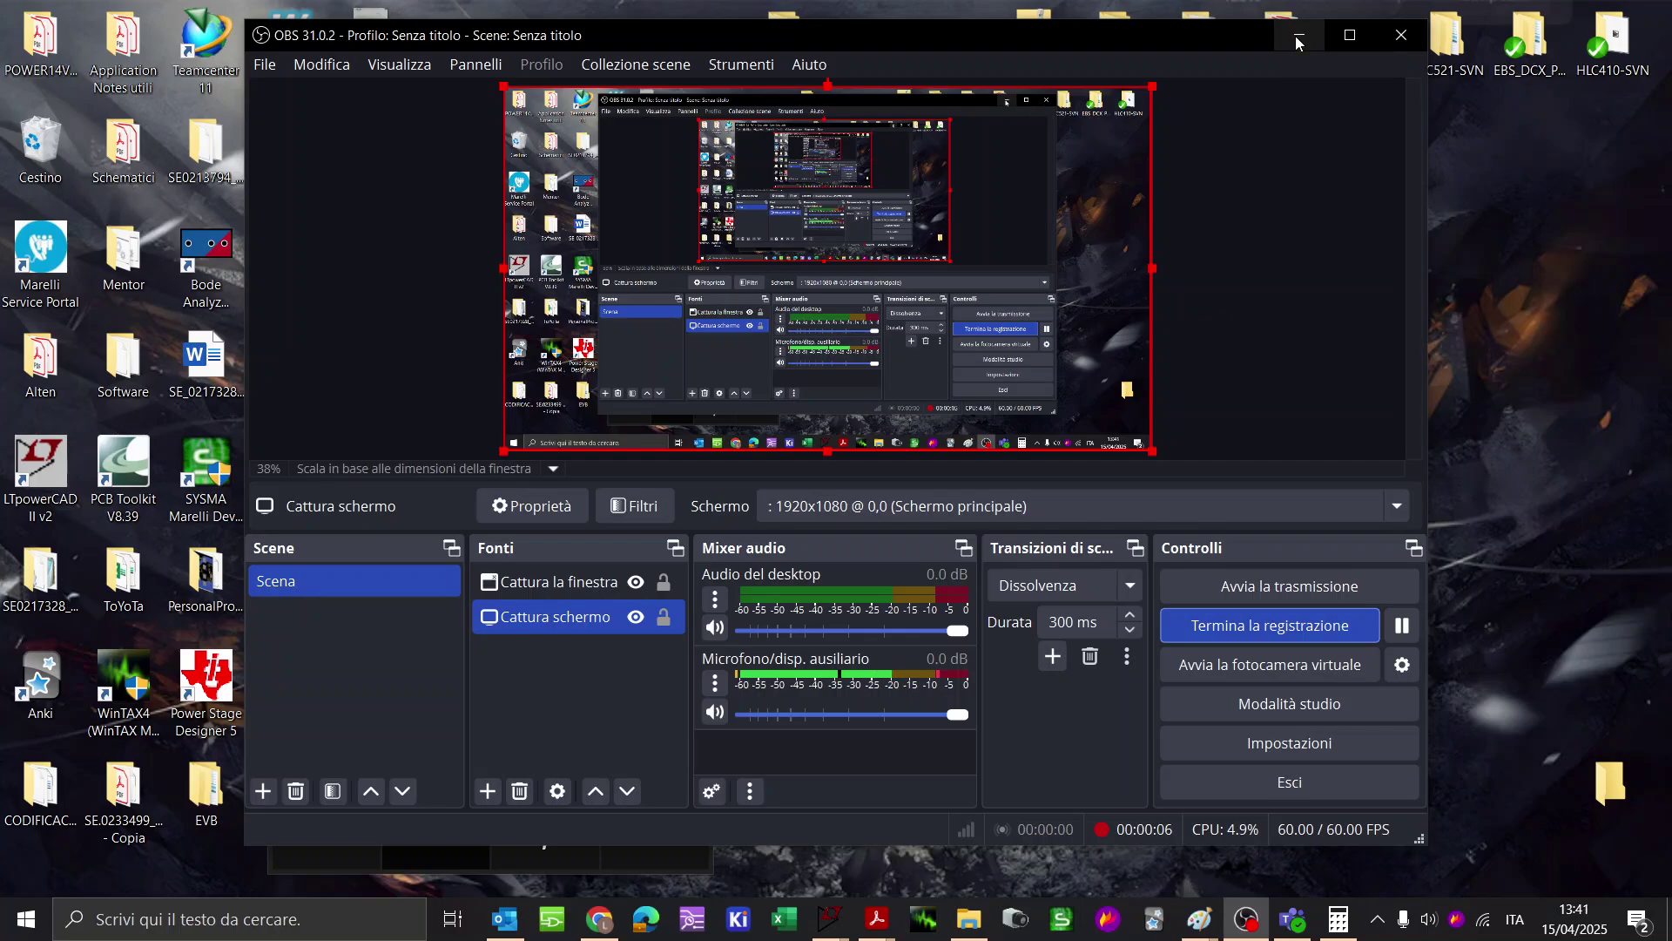
Step: Switch to Paint and handwrite "VIN = 5V" near the upper-left corner of the canvas
{"action": "left_click", "coordinate": [1299, 39]}
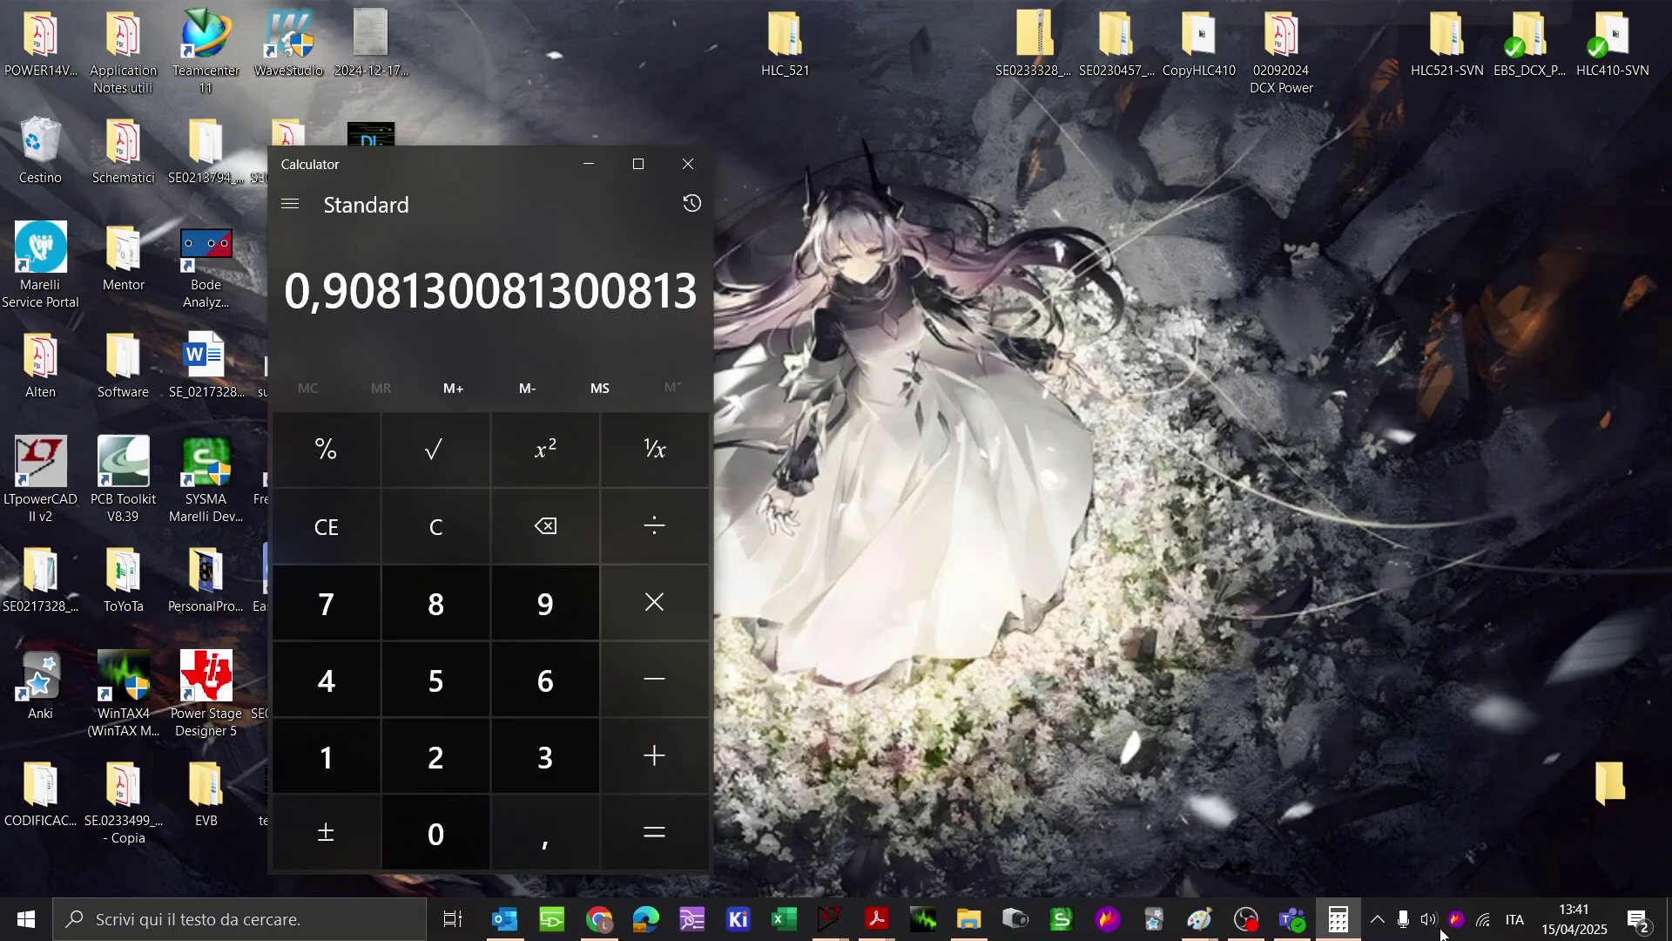
{"action": "mouse_move", "coordinate": [1199, 919]}
{"action": "left_click", "coordinate": [1299, 822]}
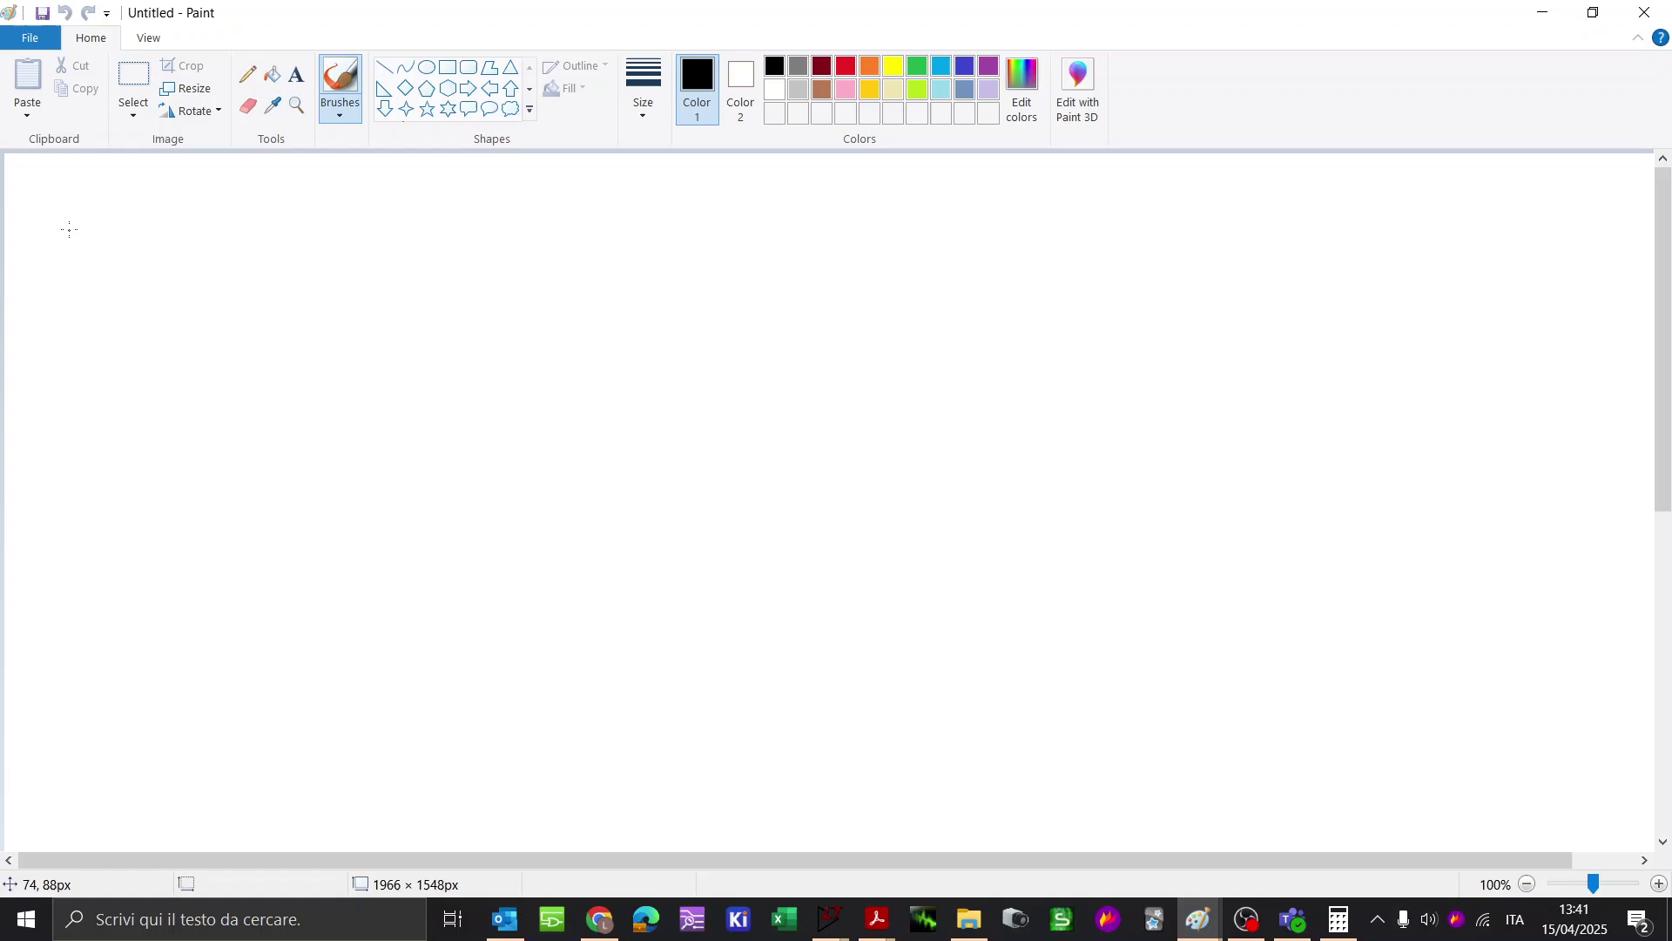
{"action": "left_click_drag", "start_coordinate": [69, 229], "coordinate": [165, 270]}
{"action": "left_click_drag", "start_coordinate": [207, 286], "coordinate": [264, 284]}
{"action": "left_click_drag", "start_coordinate": [314, 254], "coordinate": [350, 248]}
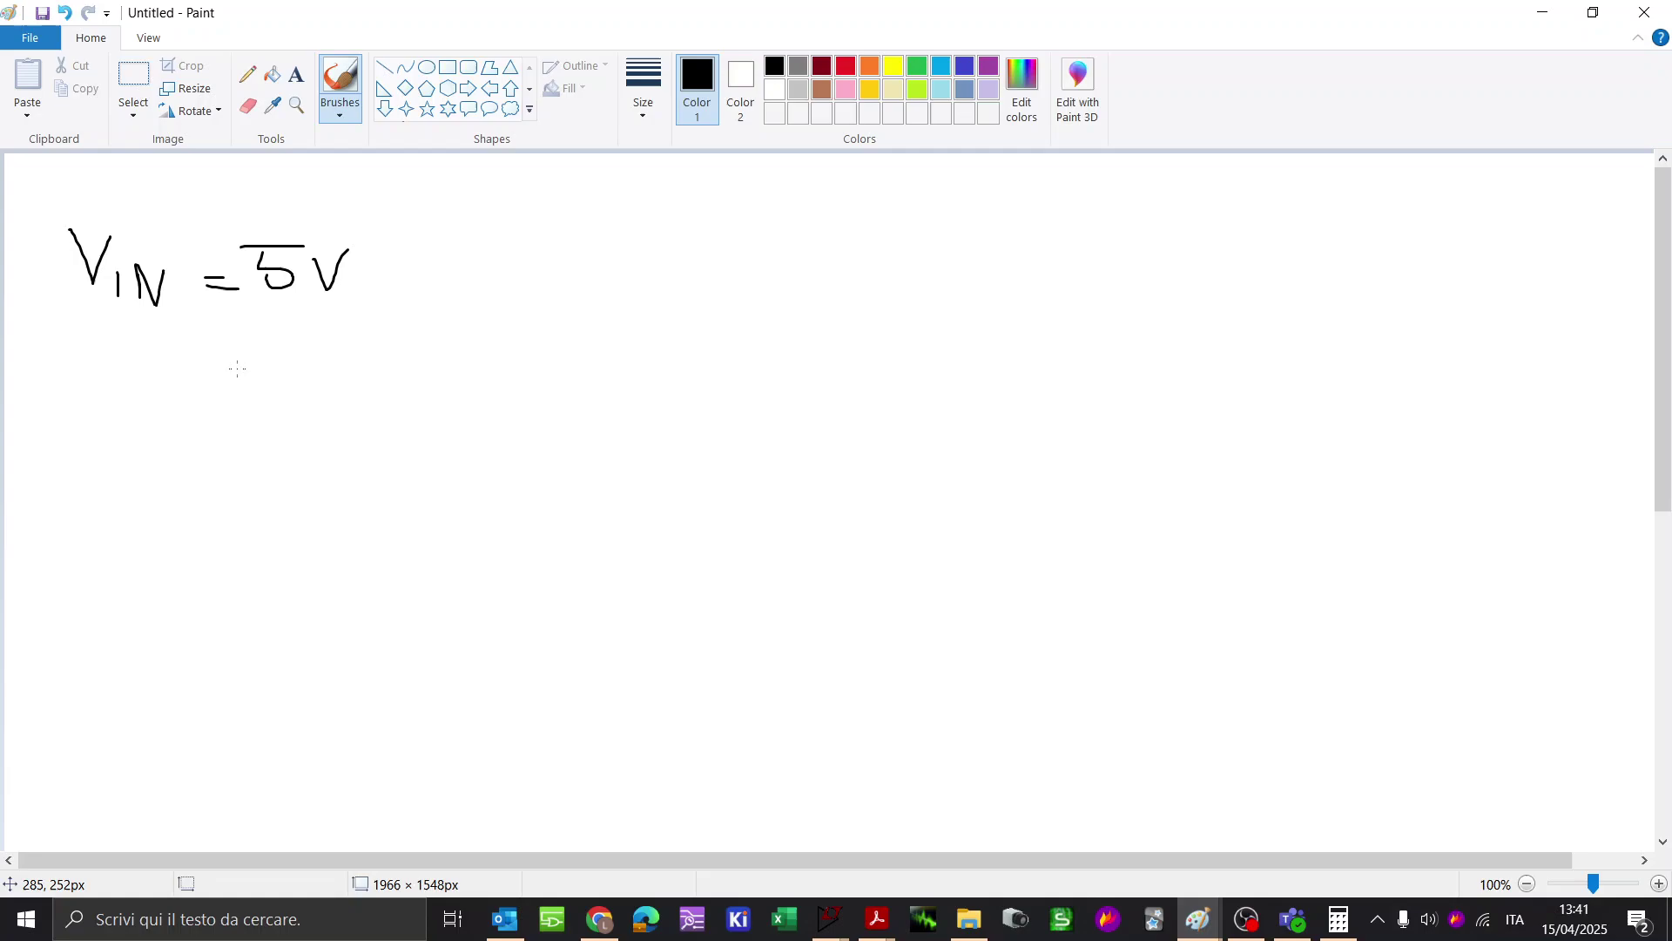
Step: Sketch a rectangular block with an input lead below the VIN note, and two transistor symbols stacked on the canvas's right side
{"action": "mouse_move", "coordinate": [294, 402]}
{"action": "left_mouse_down"}
{"action": "mouse_move", "coordinate": [534, 665]}
{"action": "mouse_move", "coordinate": [308, 403]}
{"action": "left_mouse_up"}
{"action": "mouse_move", "coordinate": [206, 368]}
{"action": "left_mouse_down"}
{"action": "mouse_move", "coordinate": [195, 432]}
{"action": "mouse_move", "coordinate": [286, 453]}
{"action": "left_mouse_up"}
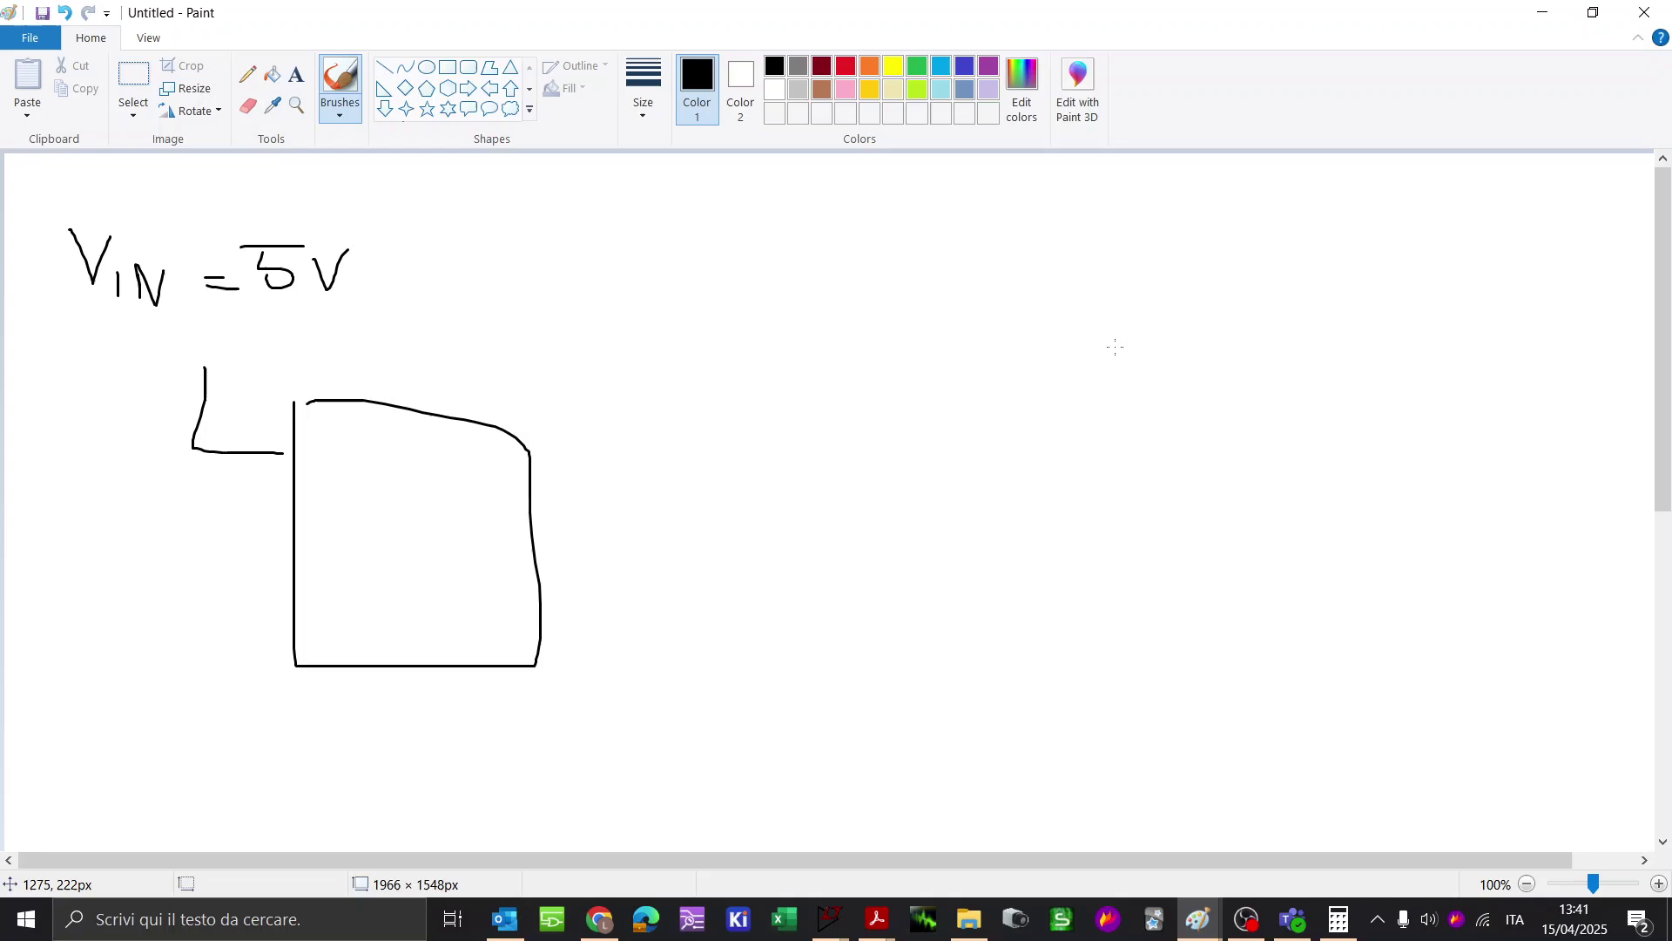
{"action": "left_click_drag", "start_coordinate": [1111, 348], "coordinate": [1207, 348]}
{"action": "left_click_drag", "start_coordinate": [1198, 254], "coordinate": [1206, 390]}
{"action": "mouse_move", "coordinate": [1236, 262]}
{"action": "left_mouse_down"}
{"action": "mouse_move", "coordinate": [1239, 377]}
{"action": "mouse_move", "coordinate": [1296, 374]}
{"action": "mouse_move", "coordinate": [1300, 390]}
{"action": "left_mouse_up"}
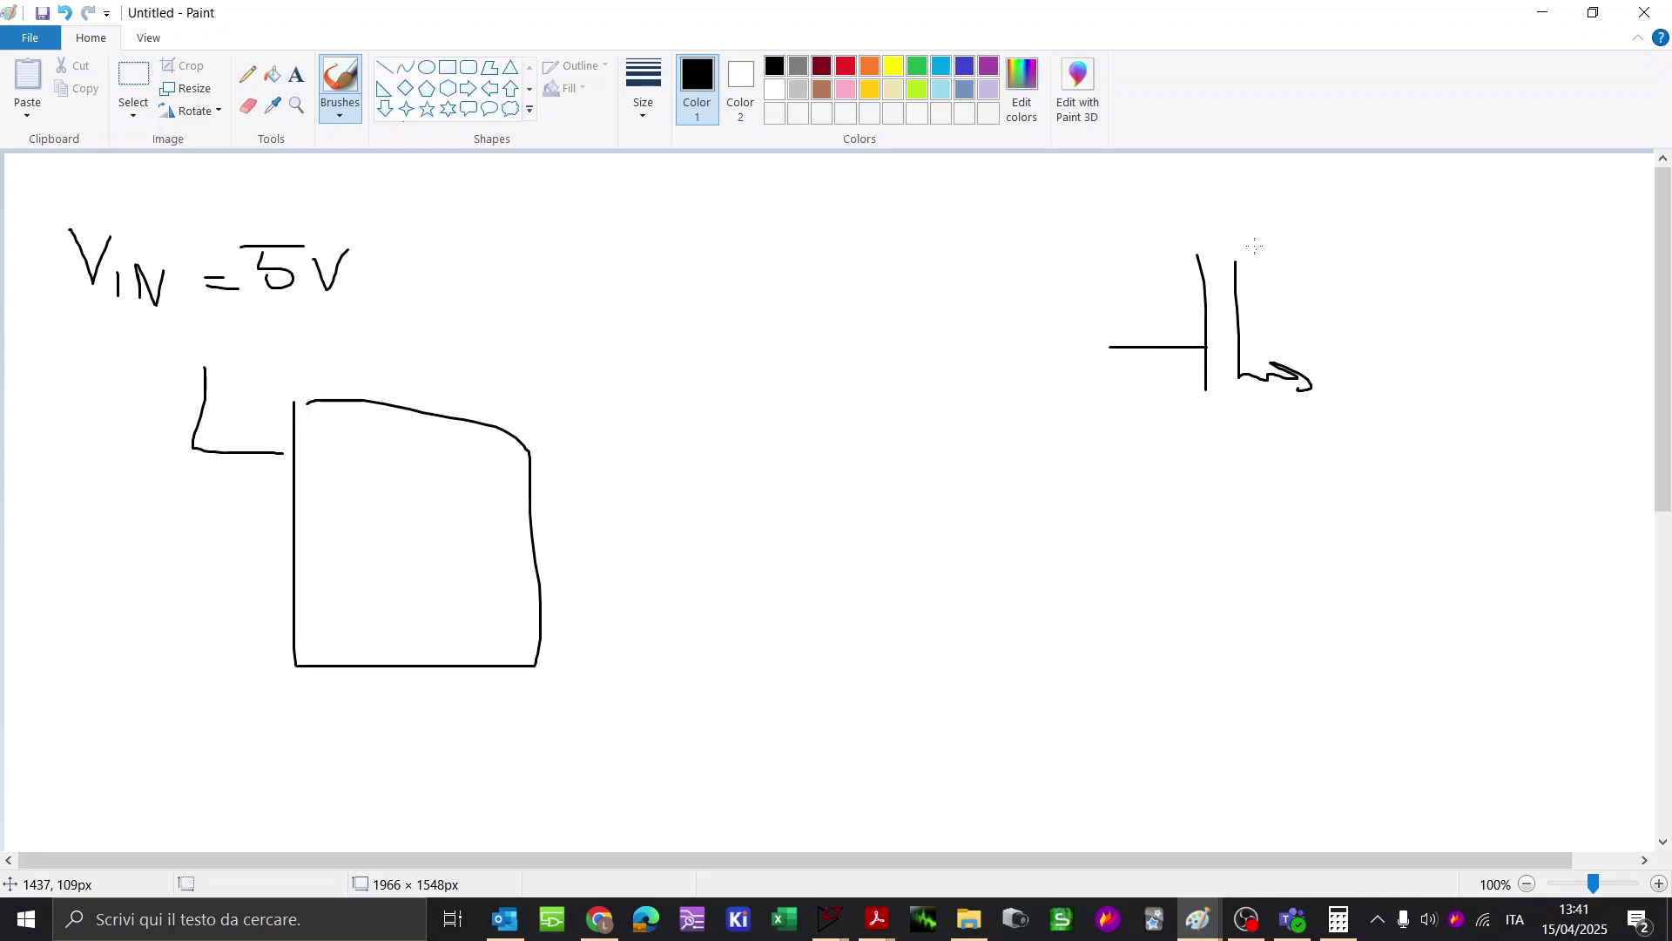
{"action": "left_click_drag", "start_coordinate": [1244, 231], "coordinate": [1300, 200]}
{"action": "mouse_move", "coordinate": [1110, 575]}
{"action": "left_mouse_down"}
{"action": "mouse_move", "coordinate": [1222, 509]}
{"action": "mouse_move", "coordinate": [1221, 635]}
{"action": "left_mouse_up"}
{"action": "mouse_move", "coordinate": [1246, 517]}
{"action": "left_mouse_down"}
{"action": "mouse_move", "coordinate": [1251, 601]}
{"action": "mouse_move", "coordinate": [1285, 667]}
{"action": "left_mouse_up"}
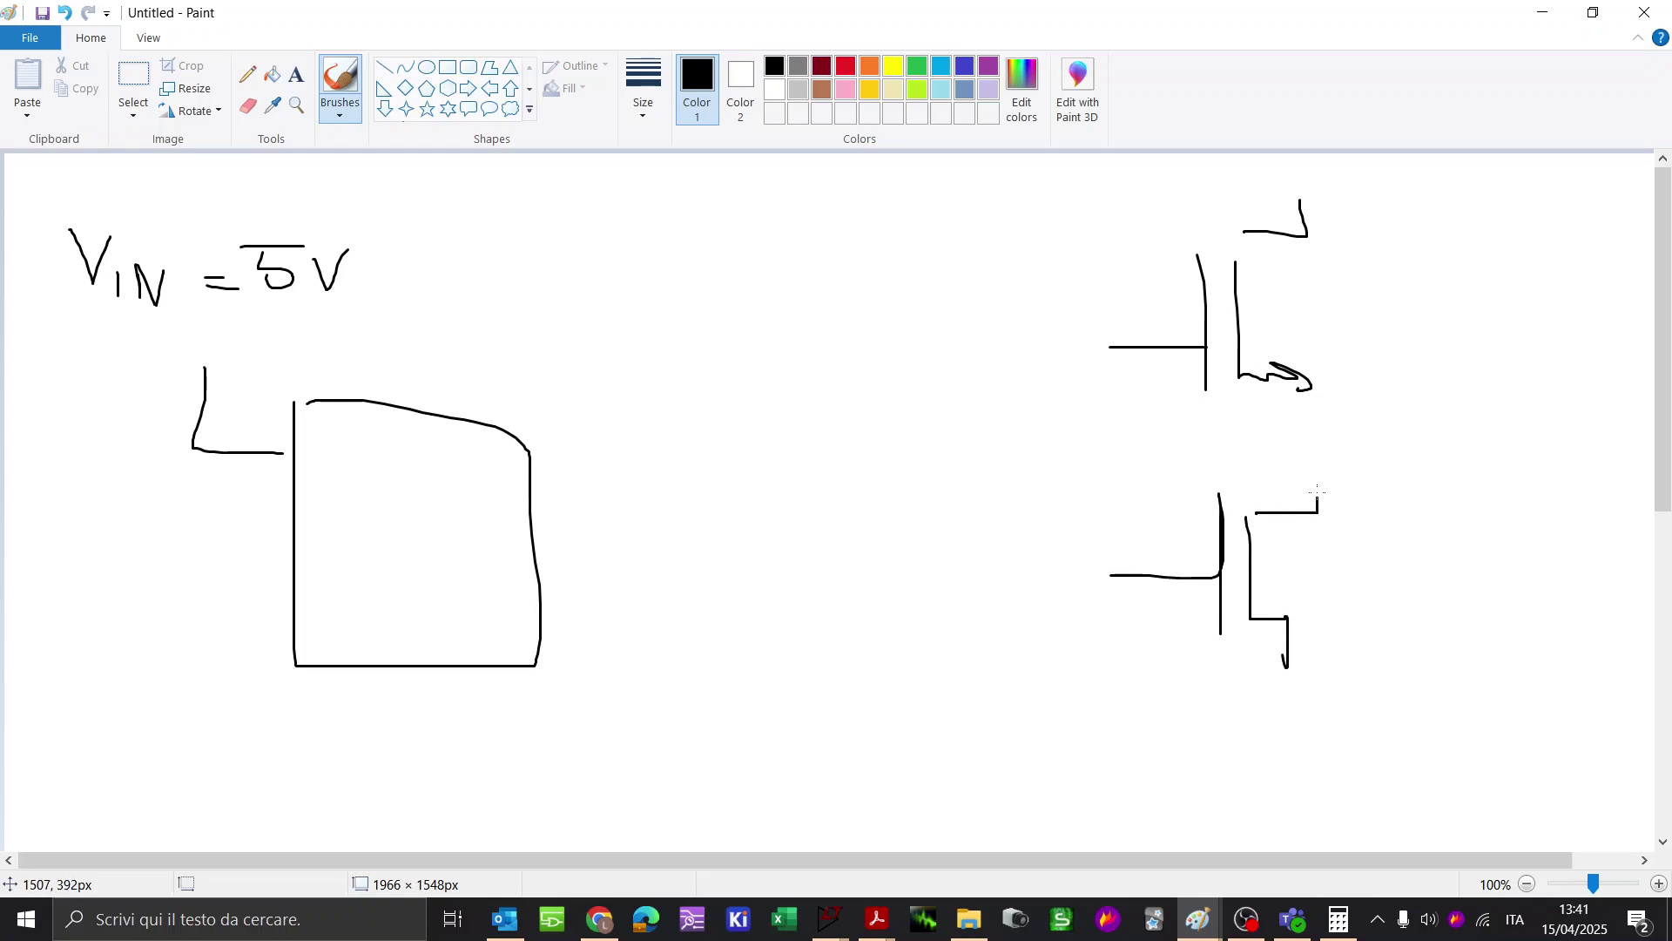
Step: Sketch a tall block before the transistors with a supply lead labelled "15V" and circled "1A", and draw an arrow from the VIN note to it
{"action": "mouse_move", "coordinate": [808, 296]}
{"action": "left_mouse_down"}
{"action": "mouse_move", "coordinate": [896, 664]}
{"action": "mouse_move", "coordinate": [862, 276]}
{"action": "left_mouse_up"}
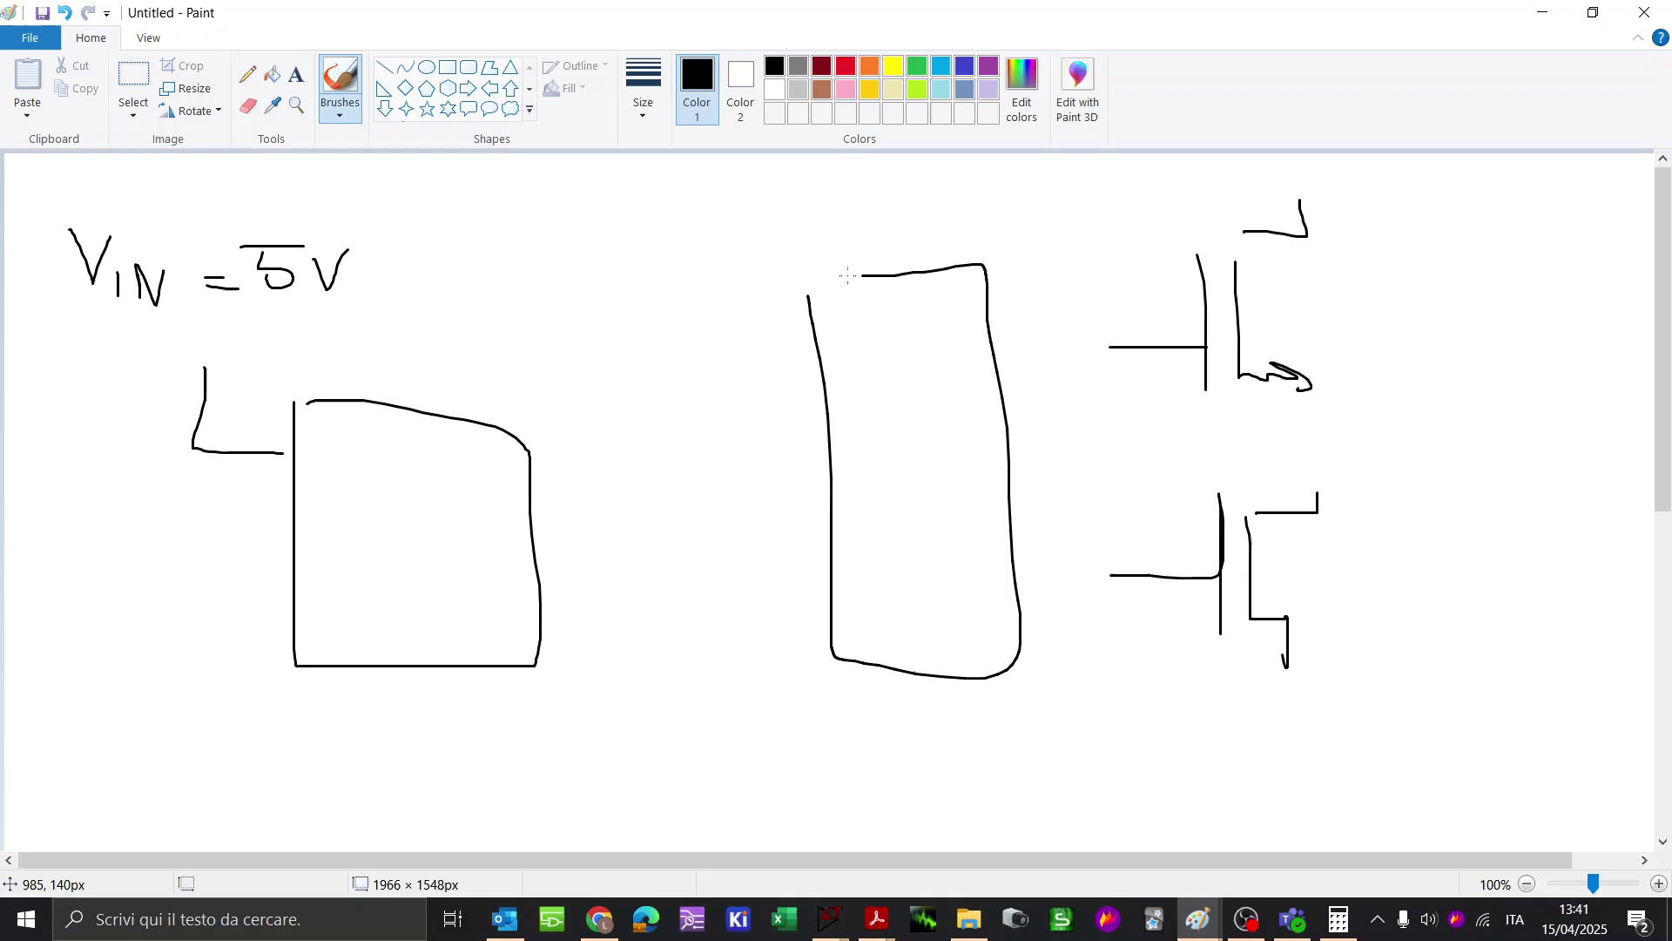
{"action": "left_click_drag", "start_coordinate": [689, 279], "coordinate": [823, 338]}
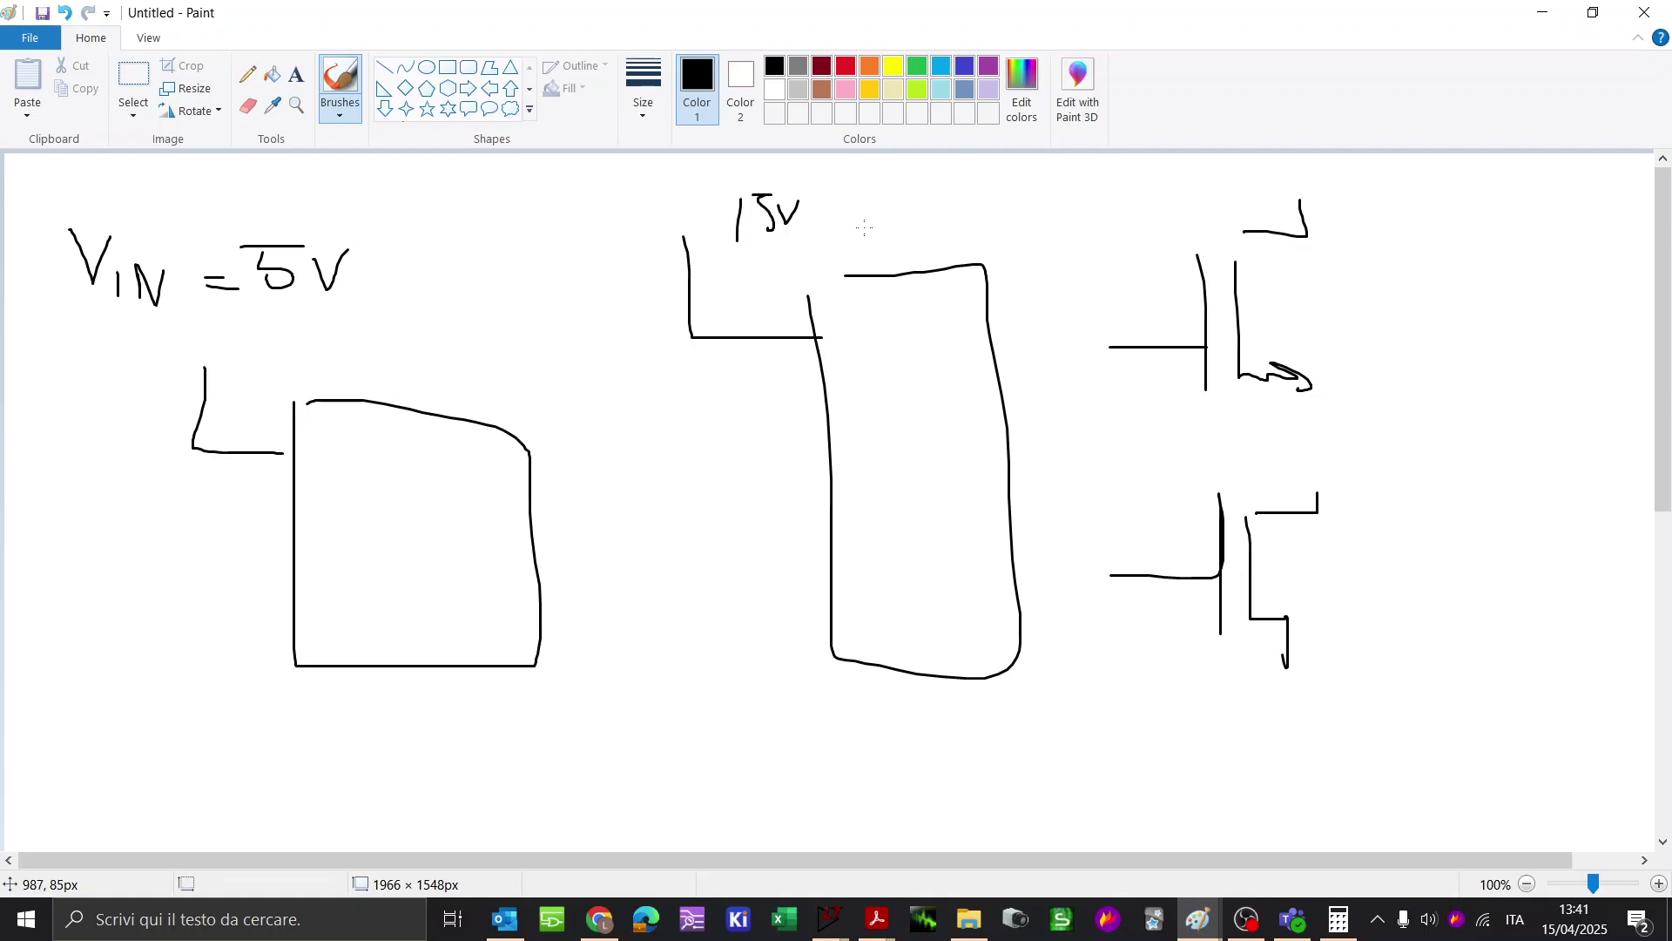
{"action": "mouse_move", "coordinate": [847, 230]}
{"action": "left_mouse_down"}
{"action": "mouse_move", "coordinate": [903, 189]}
{"action": "mouse_move", "coordinate": [858, 226]}
{"action": "left_mouse_up"}
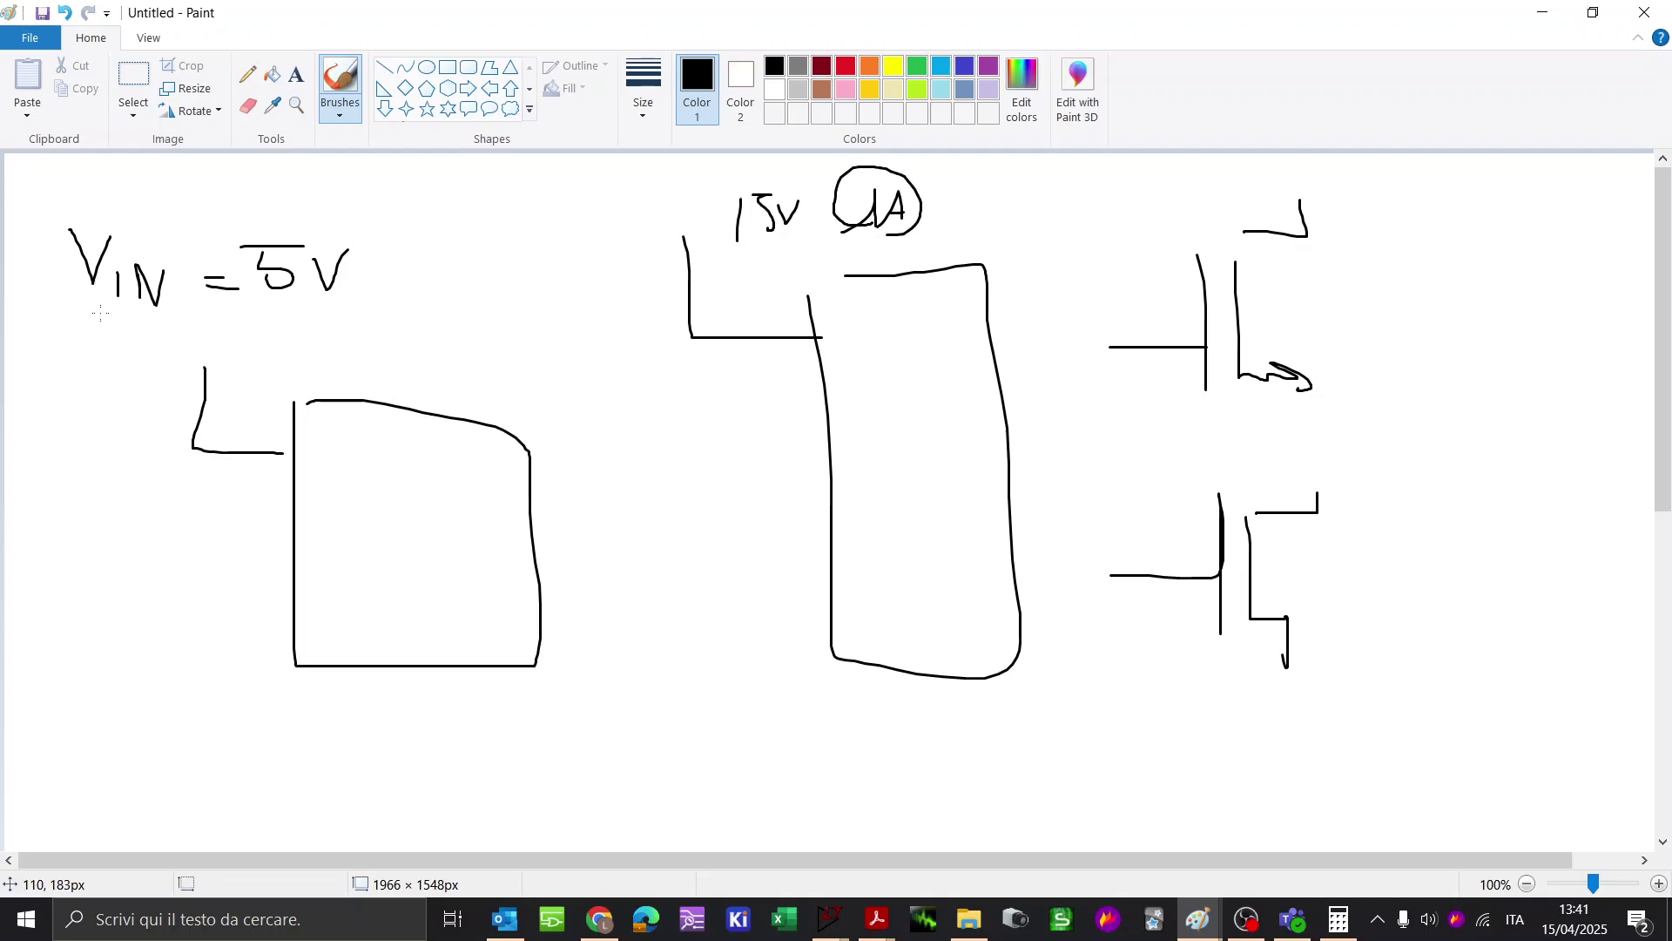
{"action": "mouse_move", "coordinate": [78, 318]}
{"action": "left_mouse_down"}
{"action": "mouse_move", "coordinate": [334, 318]}
{"action": "mouse_move", "coordinate": [659, 245]}
{"action": "left_mouse_up"}
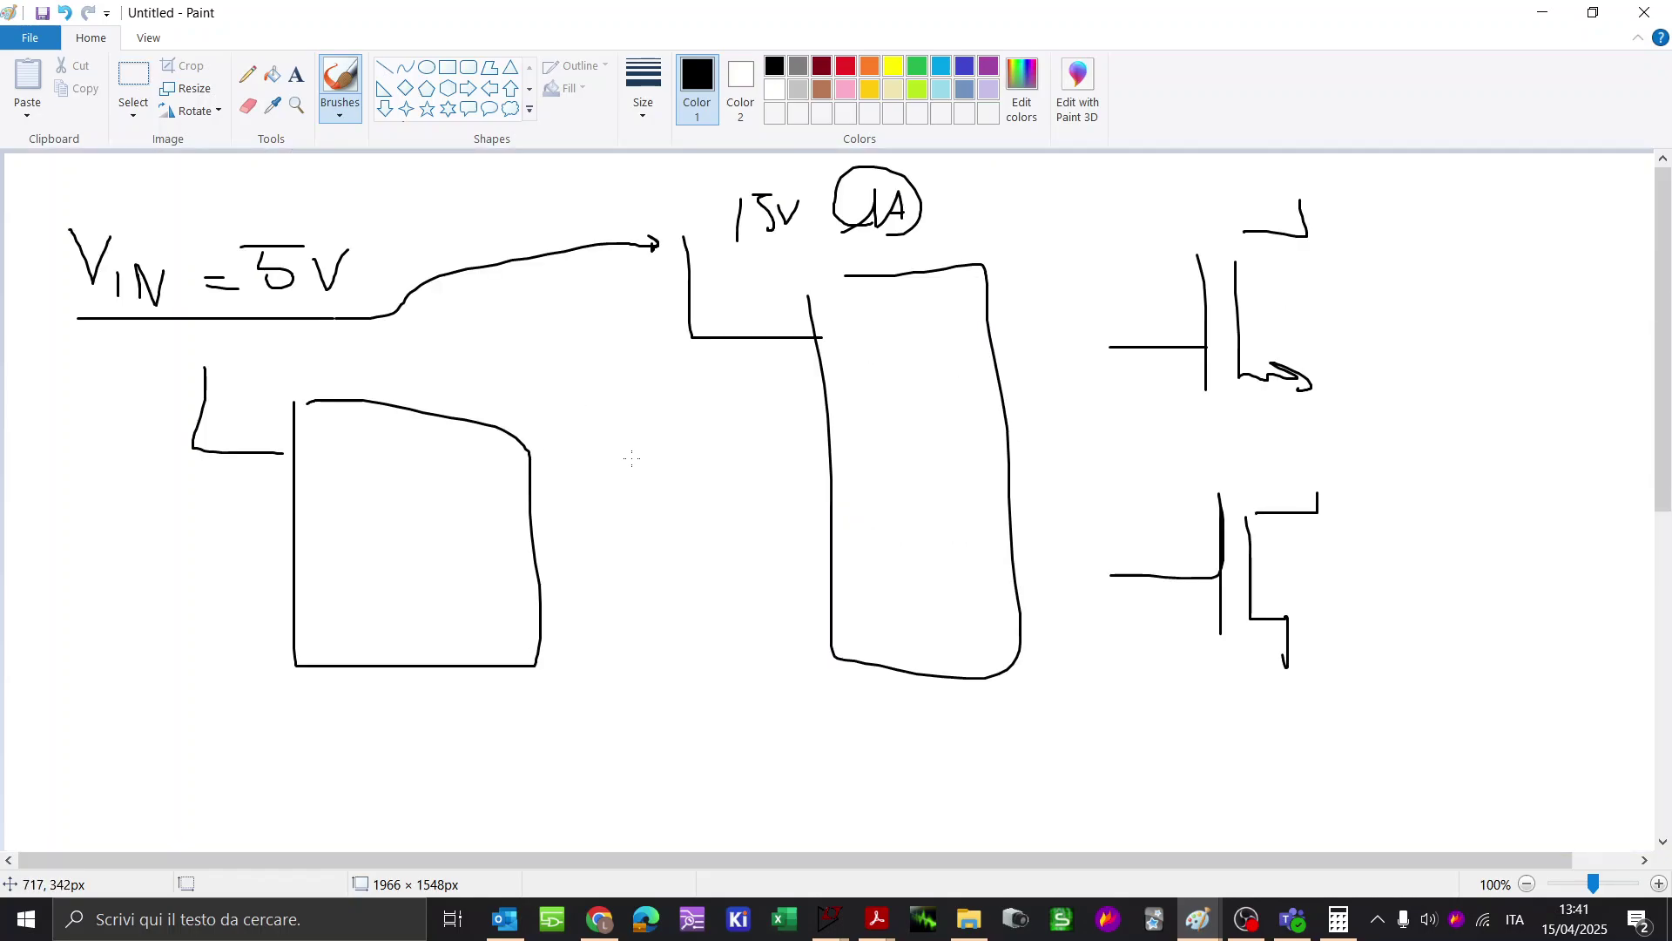
Step: Sketch a flat three-dimensional box in the empty area below the blocks
{"action": "scroll", "coordinate": [633, 459], "scroll_direction": "down", "scroll_amount": 4}
{"action": "mouse_move", "coordinate": [490, 435]}
{"action": "left_mouse_down"}
{"action": "mouse_move", "coordinate": [353, 497]}
{"action": "mouse_move", "coordinate": [753, 476]}
{"action": "mouse_move", "coordinate": [507, 430]}
{"action": "left_mouse_up"}
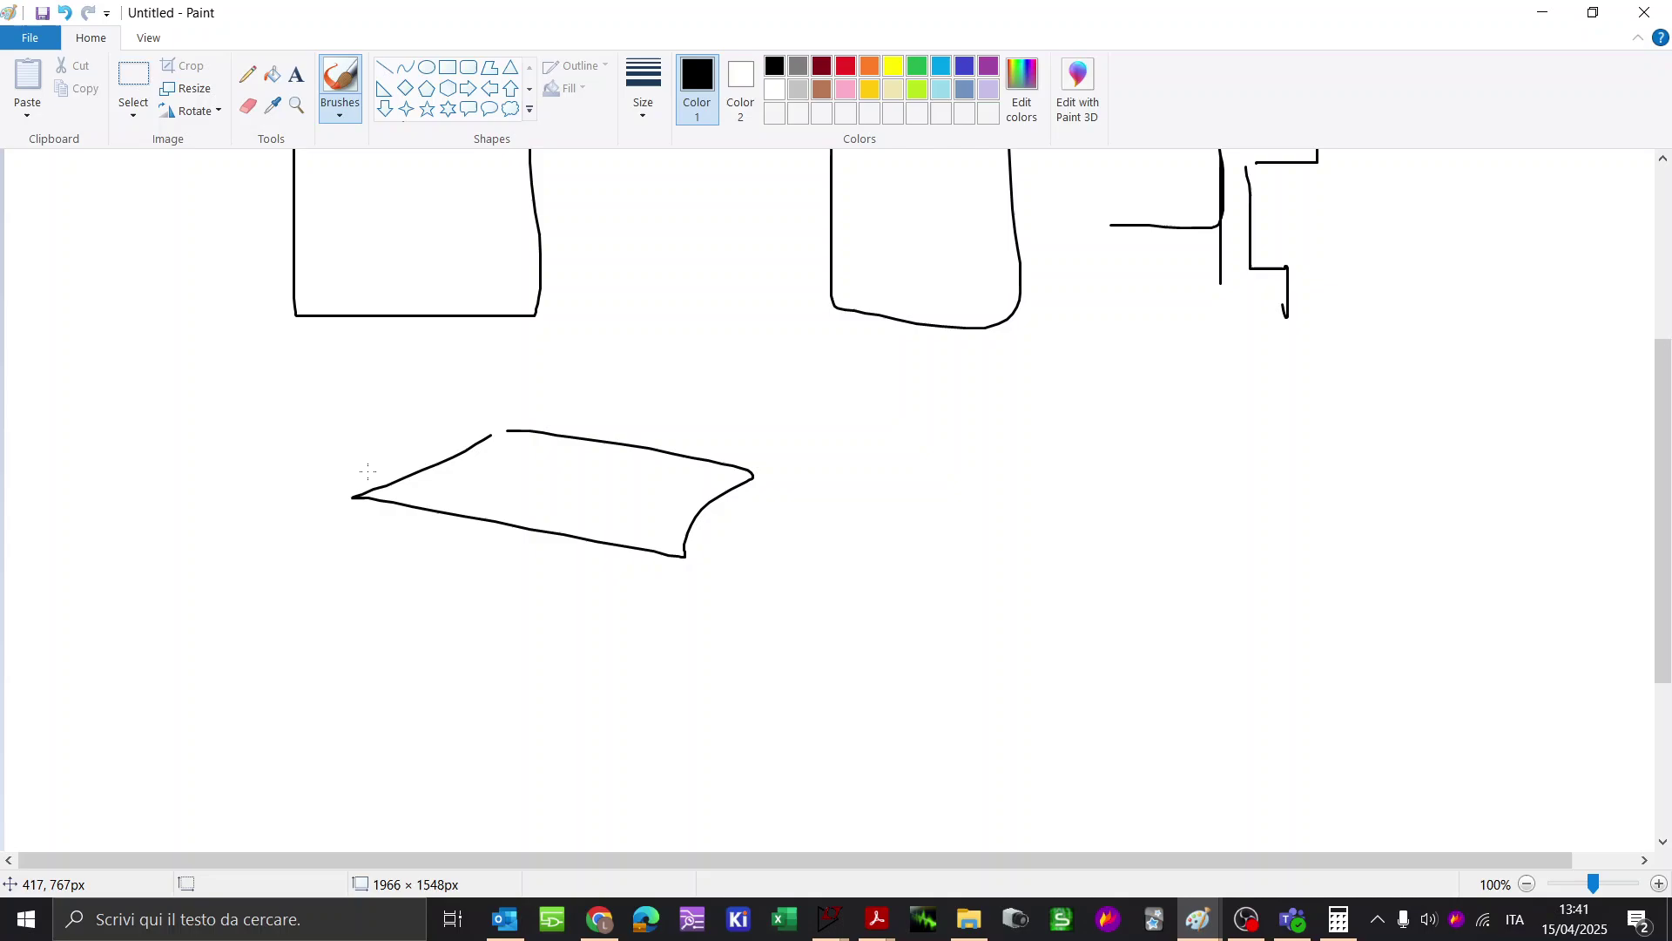
{"action": "left_click_drag", "start_coordinate": [369, 488], "coordinate": [742, 644]}
{"action": "left_click_drag", "start_coordinate": [714, 544], "coordinate": [740, 643]}
{"action": "mouse_move", "coordinate": [721, 578]}
{"action": "left_mouse_down"}
{"action": "mouse_move", "coordinate": [721, 609]}
{"action": "mouse_move", "coordinate": [774, 568]}
{"action": "left_mouse_up"}
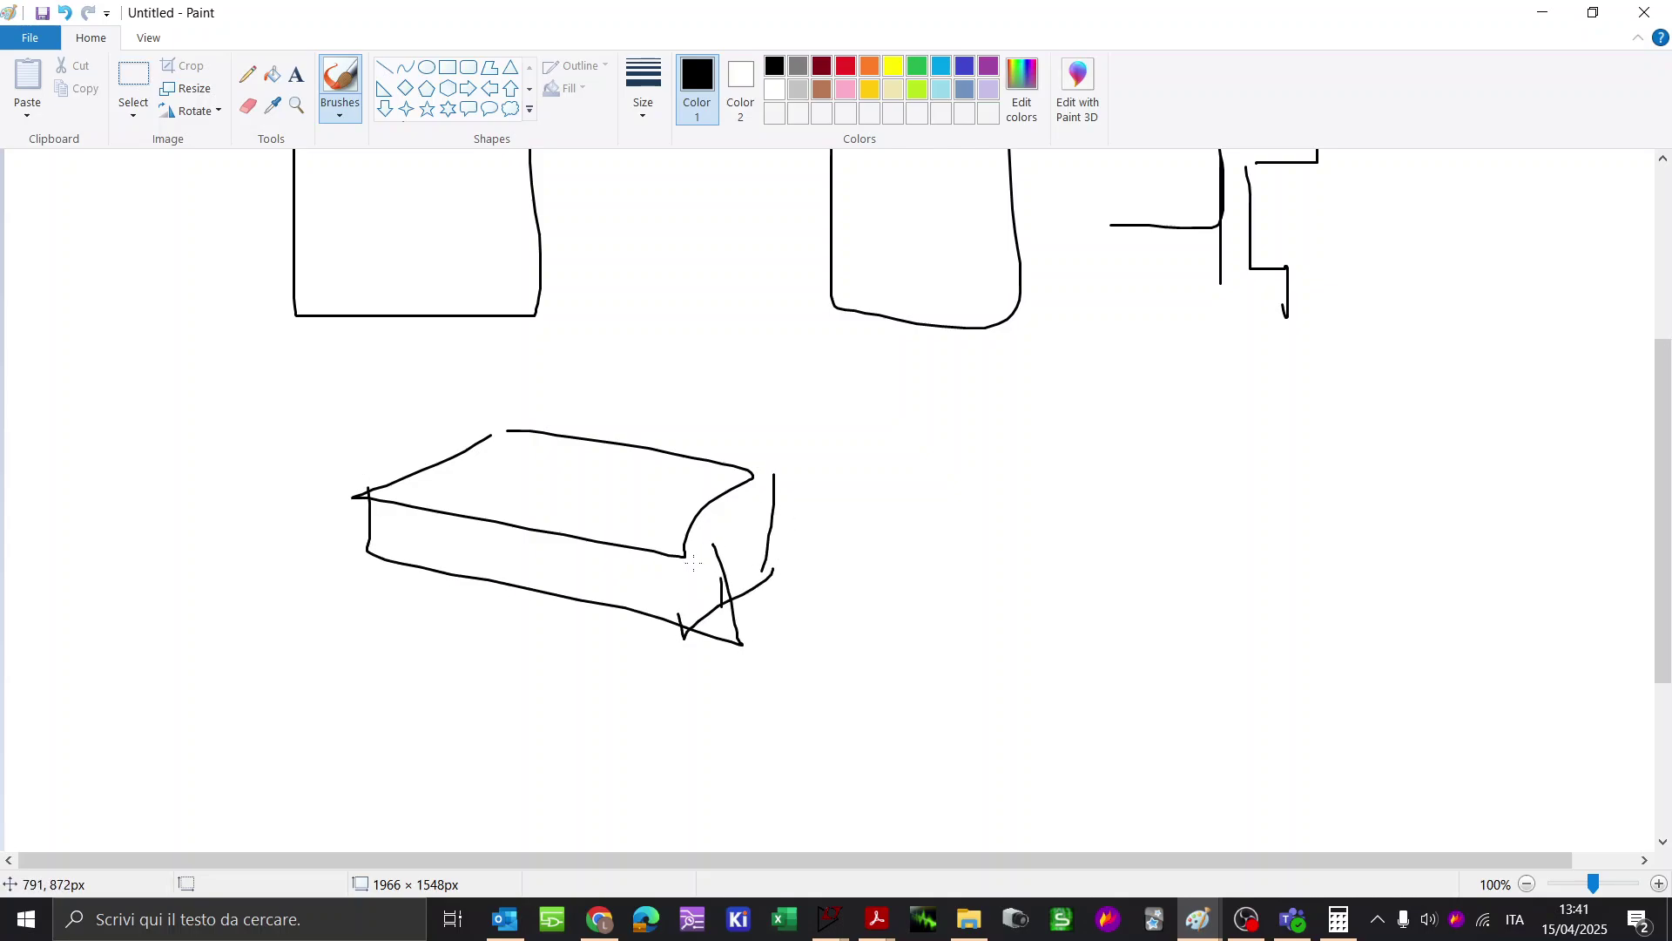
Step: Handwrite the input specification "VIN = 5V" below and to the left of the three-dimensional box
{"action": "scroll", "coordinate": [954, 531], "scroll_direction": "down", "scroll_amount": 2}
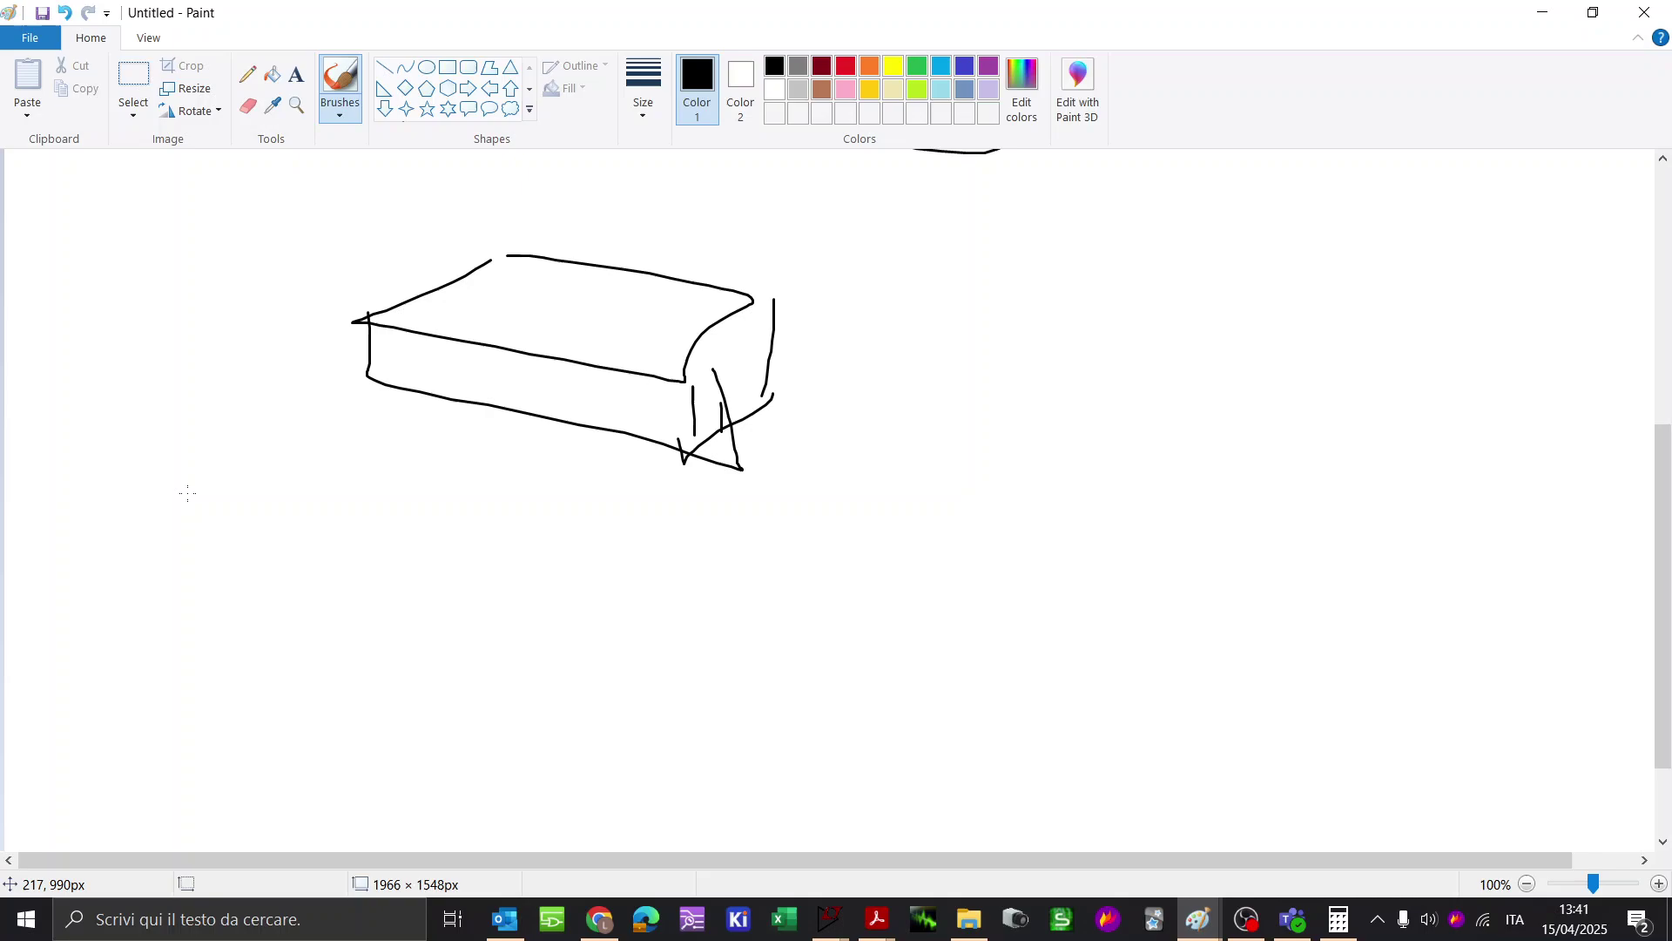
{"action": "left_click_drag", "start_coordinate": [92, 603], "coordinate": [120, 521]}
{"action": "mouse_move", "coordinate": [137, 579]}
{"action": "left_mouse_down"}
{"action": "mouse_move", "coordinate": [137, 612]}
{"action": "mouse_move", "coordinate": [172, 589]}
{"action": "left_mouse_up"}
{"action": "left_click_drag", "start_coordinate": [187, 608], "coordinate": [209, 608]}
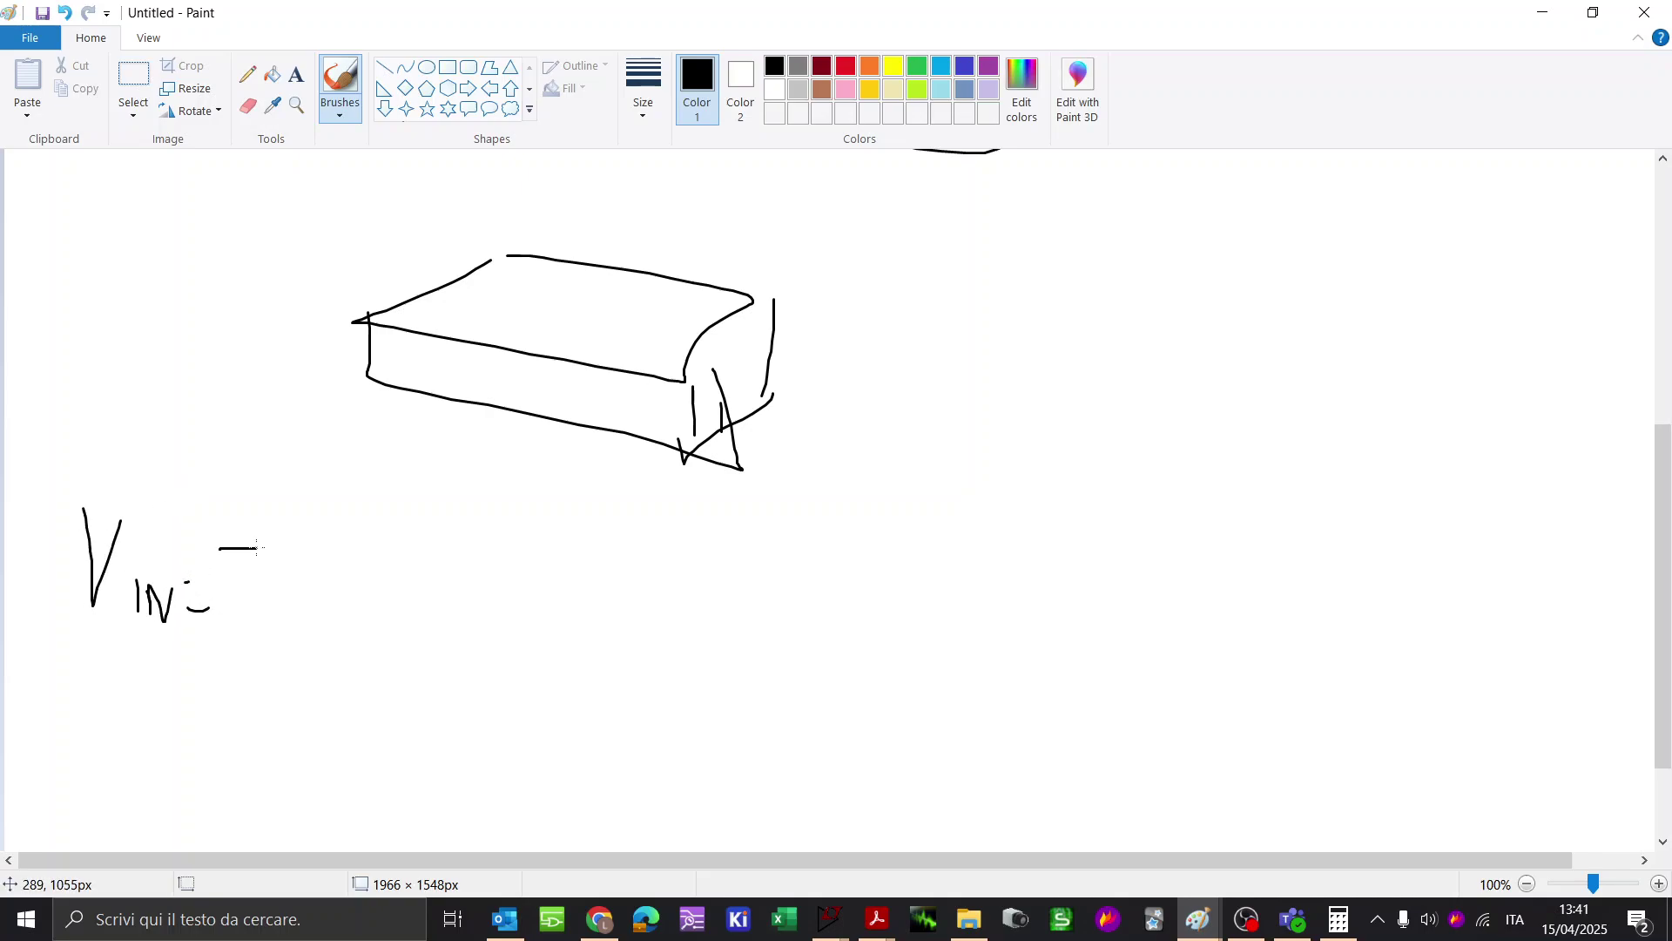
{"action": "mouse_move", "coordinate": [237, 550]}
{"action": "left_mouse_down"}
{"action": "mouse_move", "coordinate": [258, 605]}
{"action": "mouse_move", "coordinate": [329, 575]}
{"action": "left_mouse_up"}
Step: Handwrite the output specifications "Vo = 20V" and "Io = 1A" to the right of the input specification
{"action": "left_click_drag", "start_coordinate": [554, 535], "coordinate": [591, 541]}
{"action": "left_click_drag", "start_coordinate": [613, 598], "coordinate": [608, 641]}
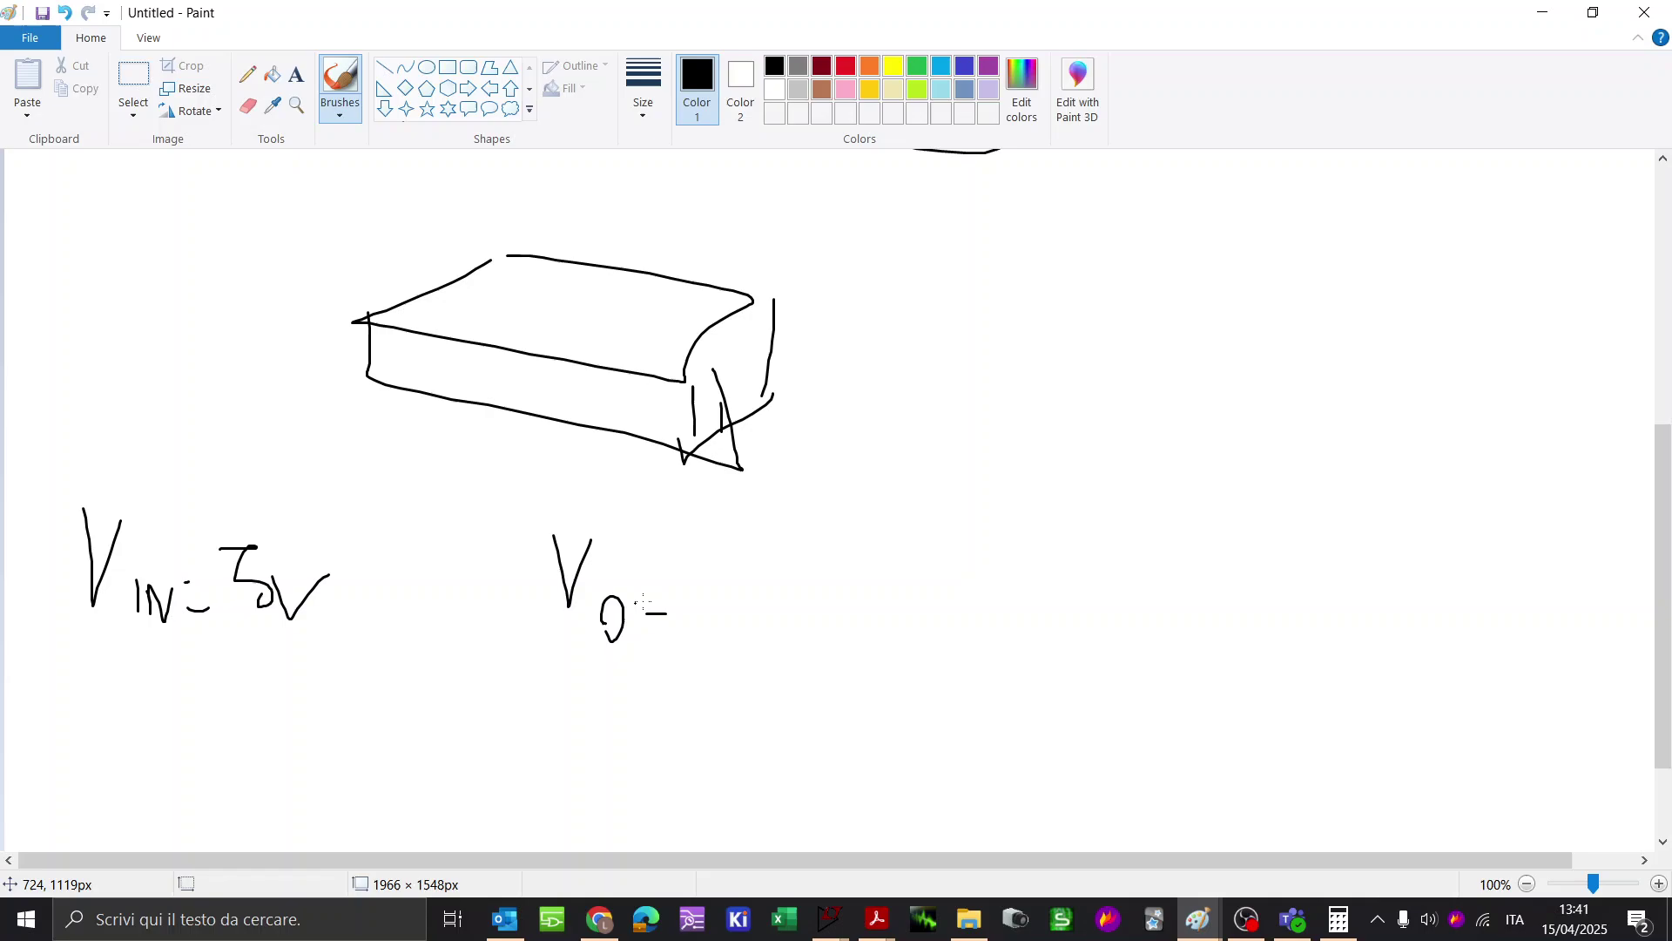
{"action": "mouse_move", "coordinate": [714, 568]}
{"action": "left_mouse_down"}
{"action": "mouse_move", "coordinate": [727, 623]}
{"action": "mouse_move", "coordinate": [779, 581]}
{"action": "mouse_move", "coordinate": [815, 596]}
{"action": "left_mouse_up"}
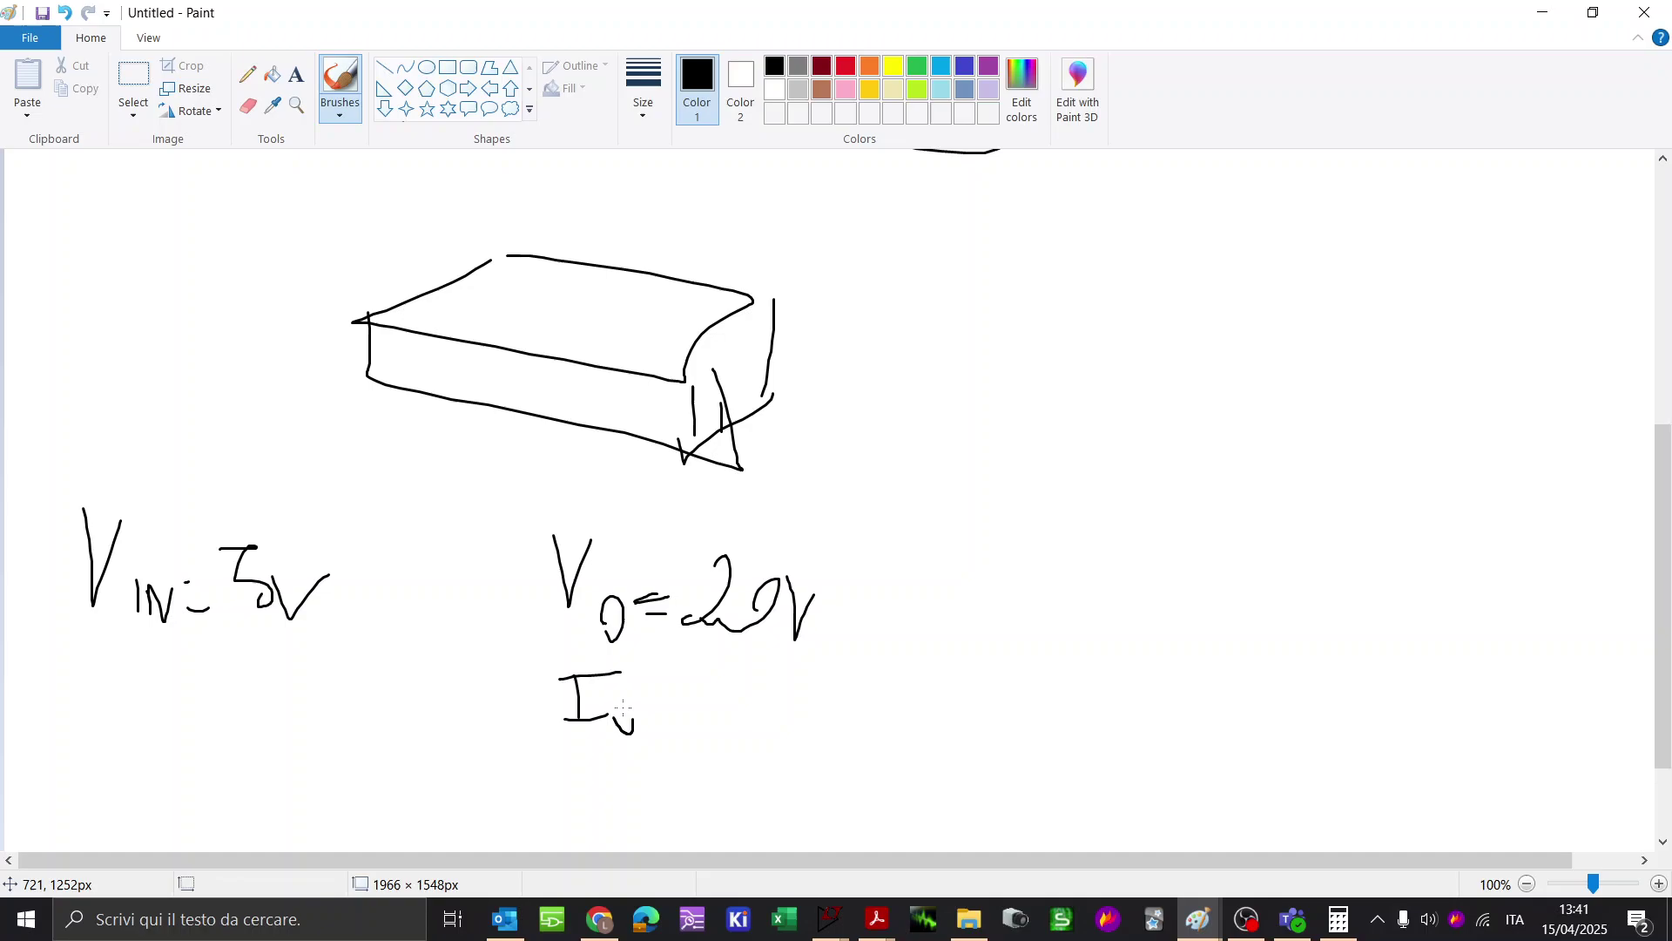
{"action": "left_click_drag", "start_coordinate": [624, 708], "coordinate": [620, 707]}
{"action": "mouse_move", "coordinate": [662, 721]}
{"action": "left_mouse_down"}
{"action": "mouse_move", "coordinate": [704, 720]}
{"action": "mouse_move", "coordinate": [704, 699]}
{"action": "left_mouse_up"}
{"action": "mouse_move", "coordinate": [721, 707]}
{"action": "left_mouse_down"}
{"action": "mouse_move", "coordinate": [749, 697]}
{"action": "mouse_move", "coordinate": [745, 736]}
{"action": "left_mouse_up"}
{"action": "left_click_drag", "start_coordinate": [754, 736], "coordinate": [784, 733]}
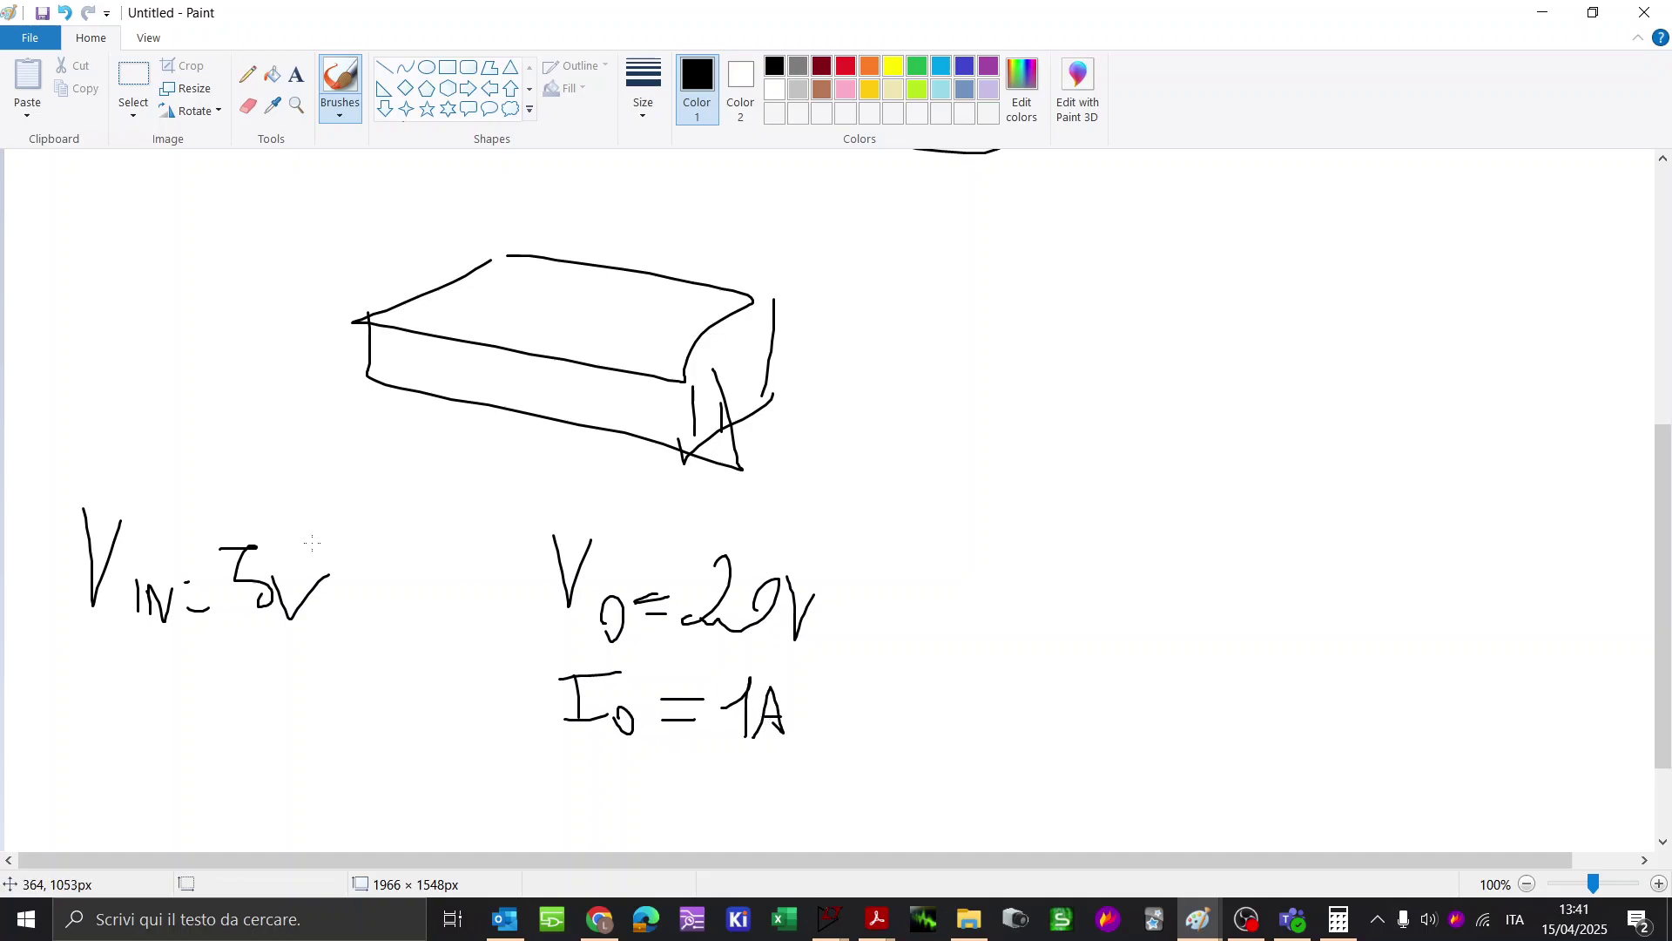
Step: Write the efficiency target "η > 80 %" under the output current and draw a frame around the top and sides of the specifications
{"action": "mouse_move", "coordinate": [557, 819]}
{"action": "left_mouse_down"}
{"action": "mouse_move", "coordinate": [593, 763]}
{"action": "mouse_move", "coordinate": [630, 840]}
{"action": "left_mouse_up"}
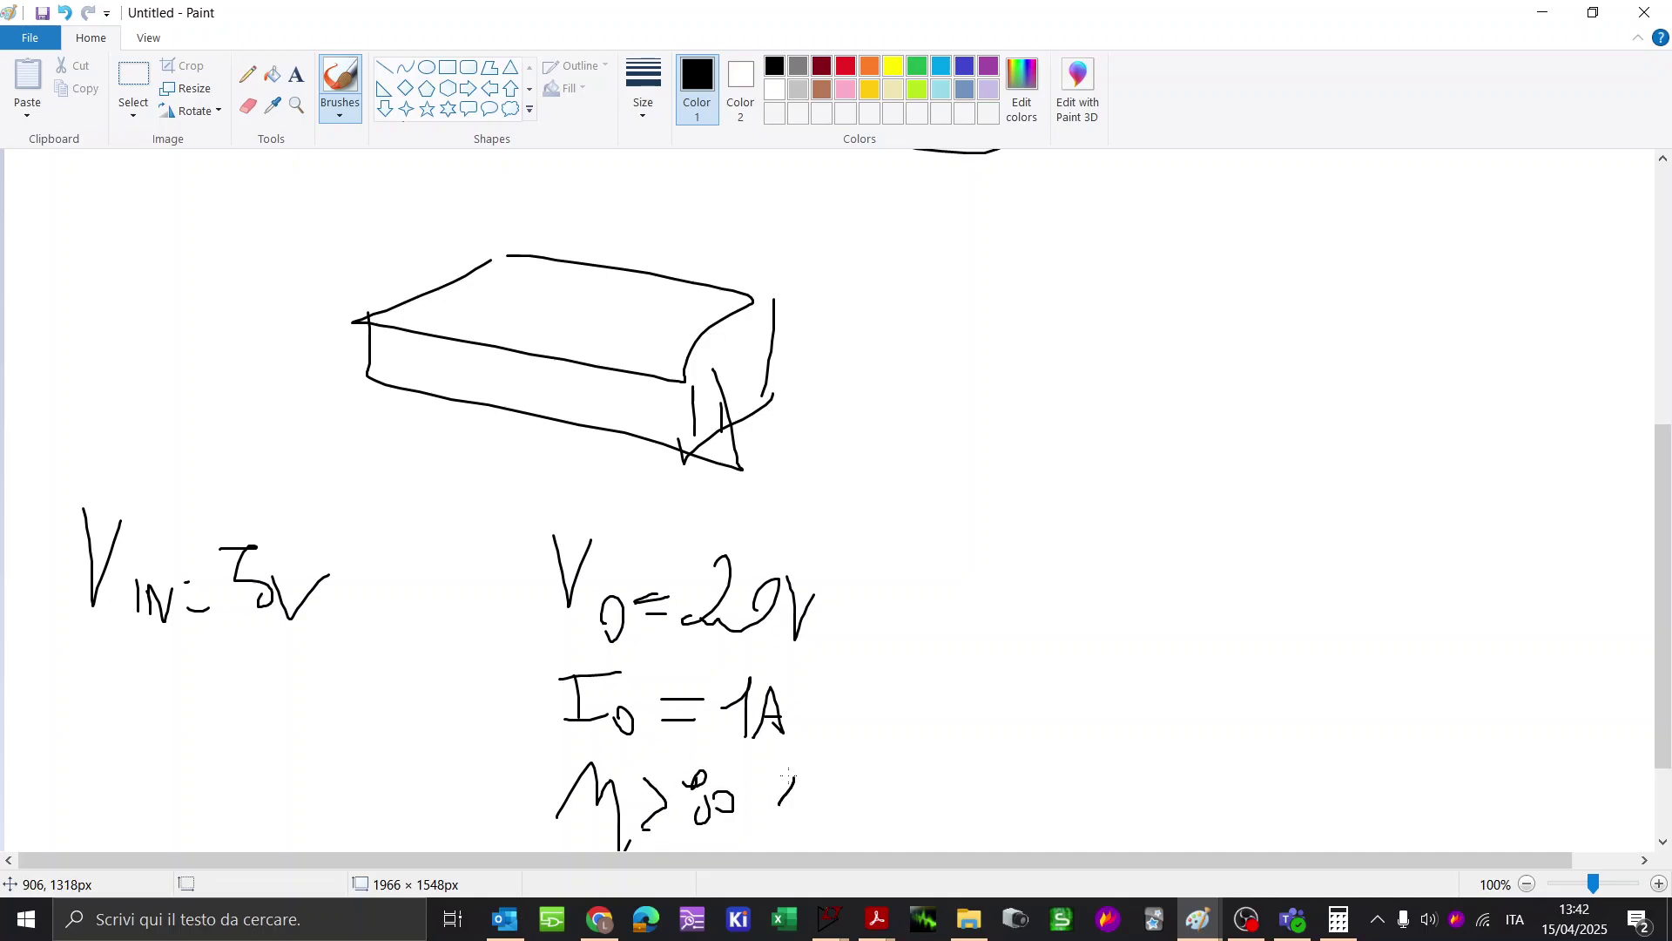
{"action": "mouse_move", "coordinate": [41, 498]}
{"action": "left_mouse_down"}
{"action": "mouse_move", "coordinate": [13, 760]}
{"action": "mouse_move", "coordinate": [884, 535]}
{"action": "mouse_move", "coordinate": [889, 779]}
{"action": "left_mouse_up"}
Step: Handwrite "COMPACT" below the input voltage specification and underline it
{"action": "scroll", "coordinate": [1189, 216], "scroll_direction": "down", "scroll_amount": 3}
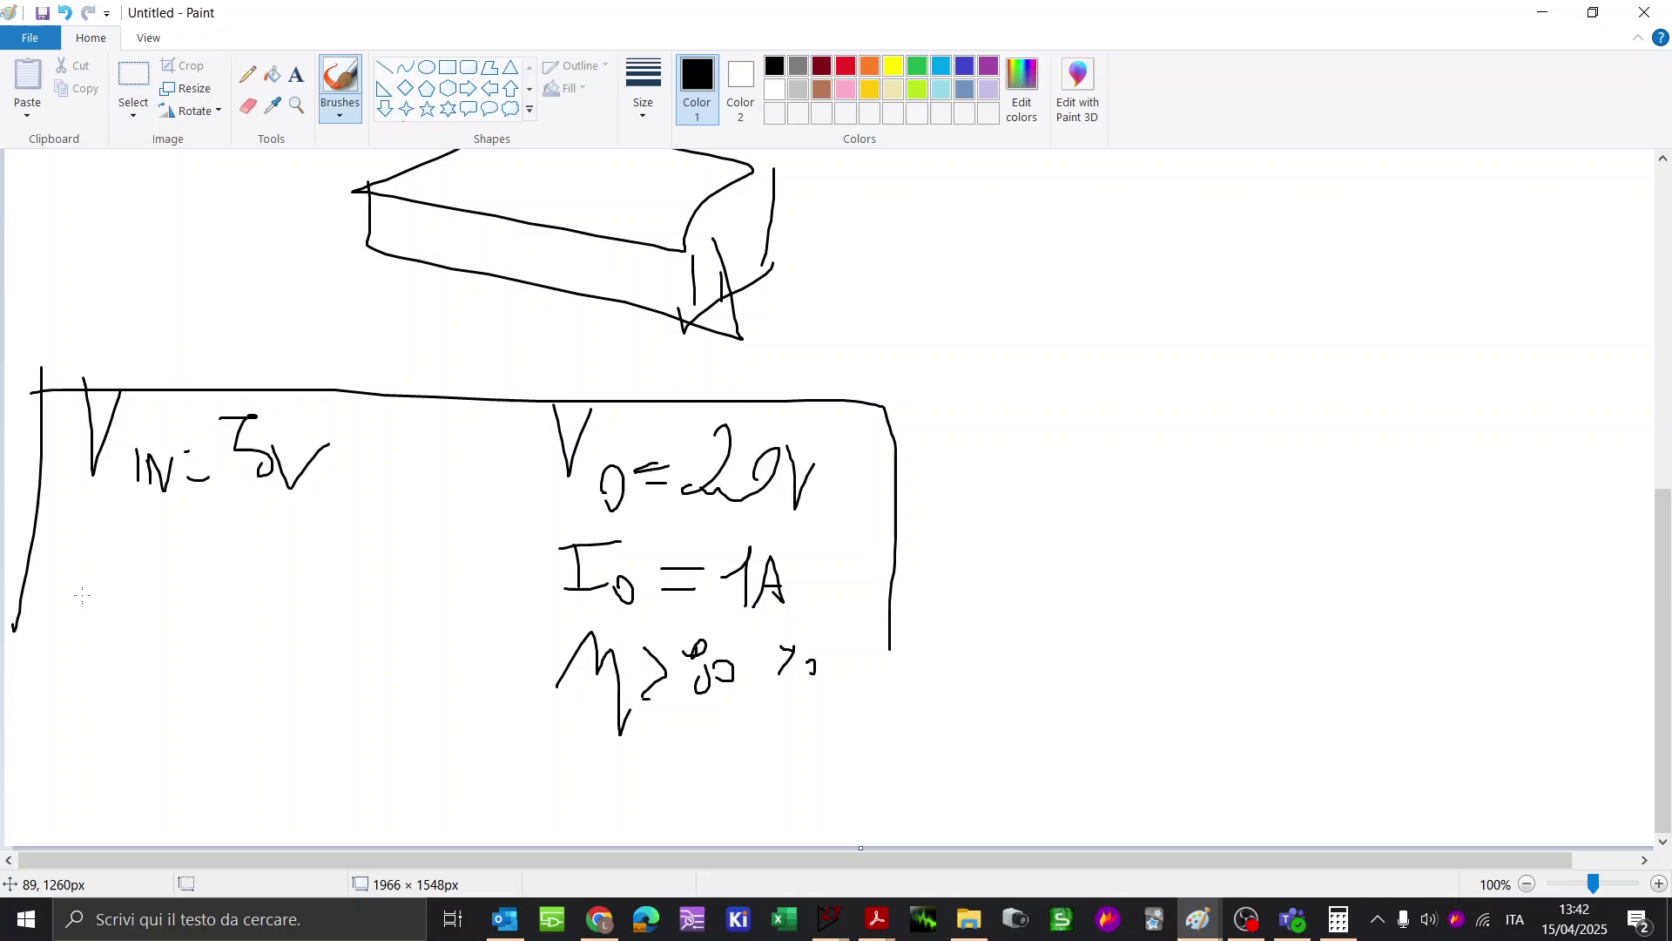
{"action": "mouse_move", "coordinate": [81, 583]}
{"action": "left_mouse_down"}
{"action": "mouse_move", "coordinate": [107, 621]}
{"action": "mouse_move", "coordinate": [228, 624]}
{"action": "mouse_move", "coordinate": [245, 649]}
{"action": "mouse_move", "coordinate": [302, 625]}
{"action": "left_mouse_up"}
{"action": "left_click_drag", "start_coordinate": [282, 619], "coordinate": [319, 612]}
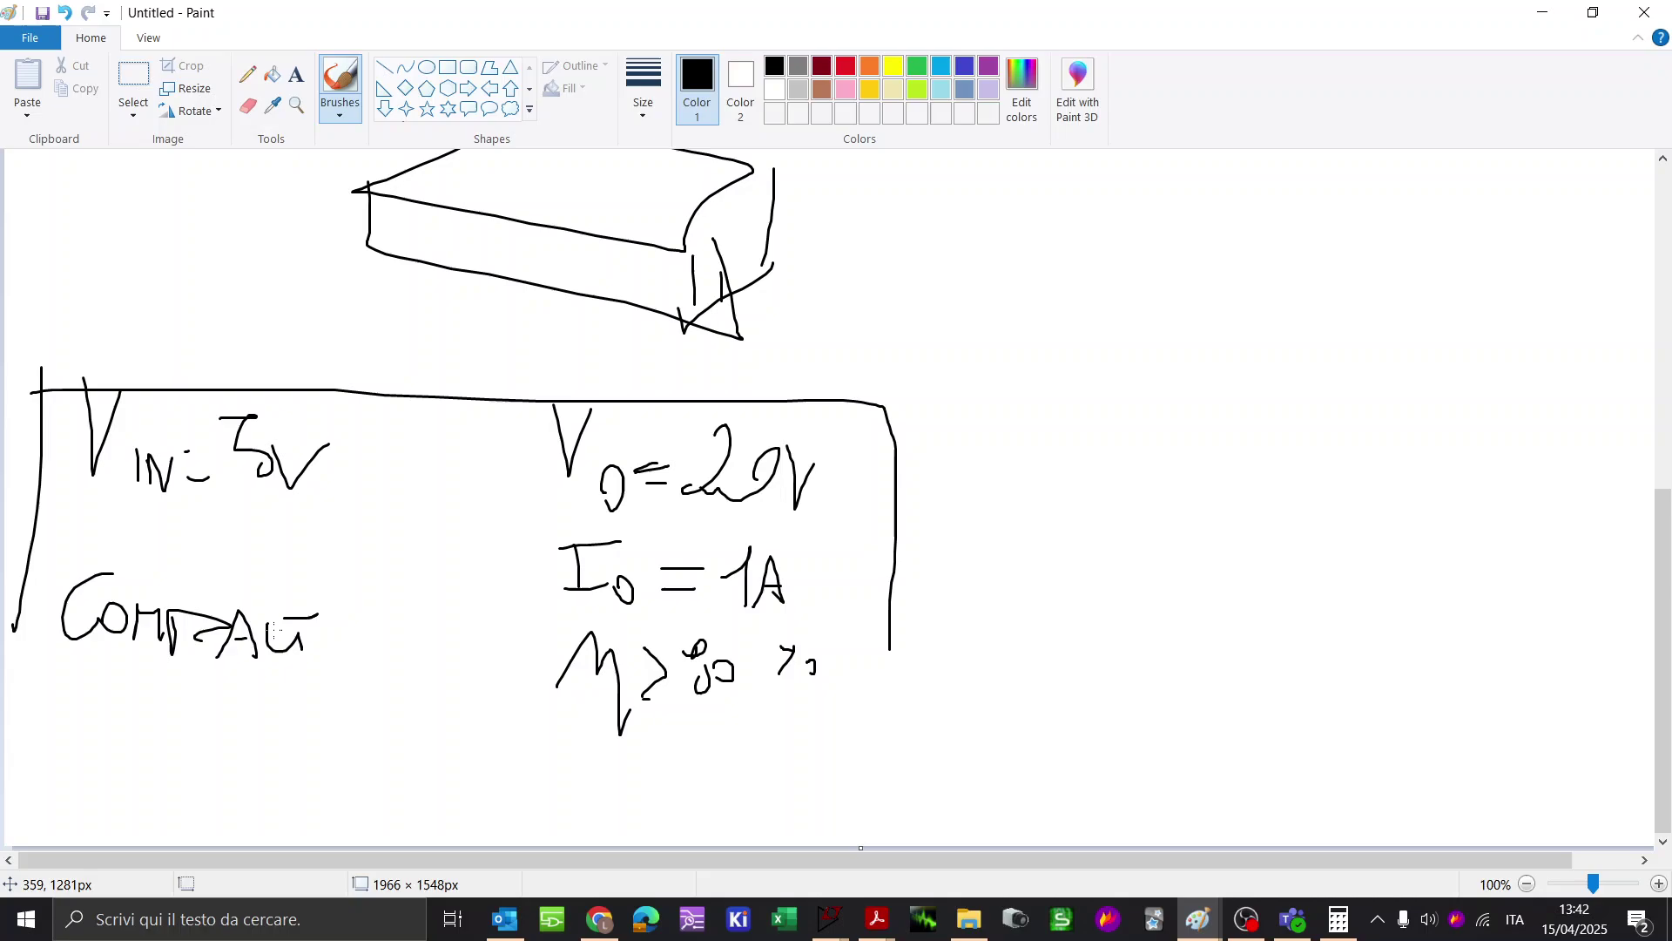
{"action": "left_click_drag", "start_coordinate": [58, 662], "coordinate": [305, 654]}
Step: Handwrite "SMALL PASS" beneath the COMPACT note and underline it
{"action": "left_click_drag", "start_coordinate": [75, 697], "coordinate": [46, 746]}
{"action": "mouse_move", "coordinate": [90, 702]}
{"action": "left_mouse_down"}
{"action": "mouse_move", "coordinate": [94, 751]}
{"action": "mouse_move", "coordinate": [131, 710]}
{"action": "left_mouse_up"}
{"action": "mouse_move", "coordinate": [122, 749]}
{"action": "left_mouse_down"}
{"action": "mouse_move", "coordinate": [170, 751]}
{"action": "mouse_move", "coordinate": [162, 725]}
{"action": "left_mouse_up"}
{"action": "mouse_move", "coordinate": [187, 714]}
{"action": "left_mouse_down"}
{"action": "mouse_move", "coordinate": [225, 756]}
{"action": "mouse_move", "coordinate": [293, 776]}
{"action": "left_mouse_up"}
{"action": "left_click_drag", "start_coordinate": [287, 723], "coordinate": [338, 758]}
{"action": "left_click_drag", "start_coordinate": [313, 746], "coordinate": [371, 754]}
{"action": "left_click_drag", "start_coordinate": [76, 790], "coordinate": [405, 778]}
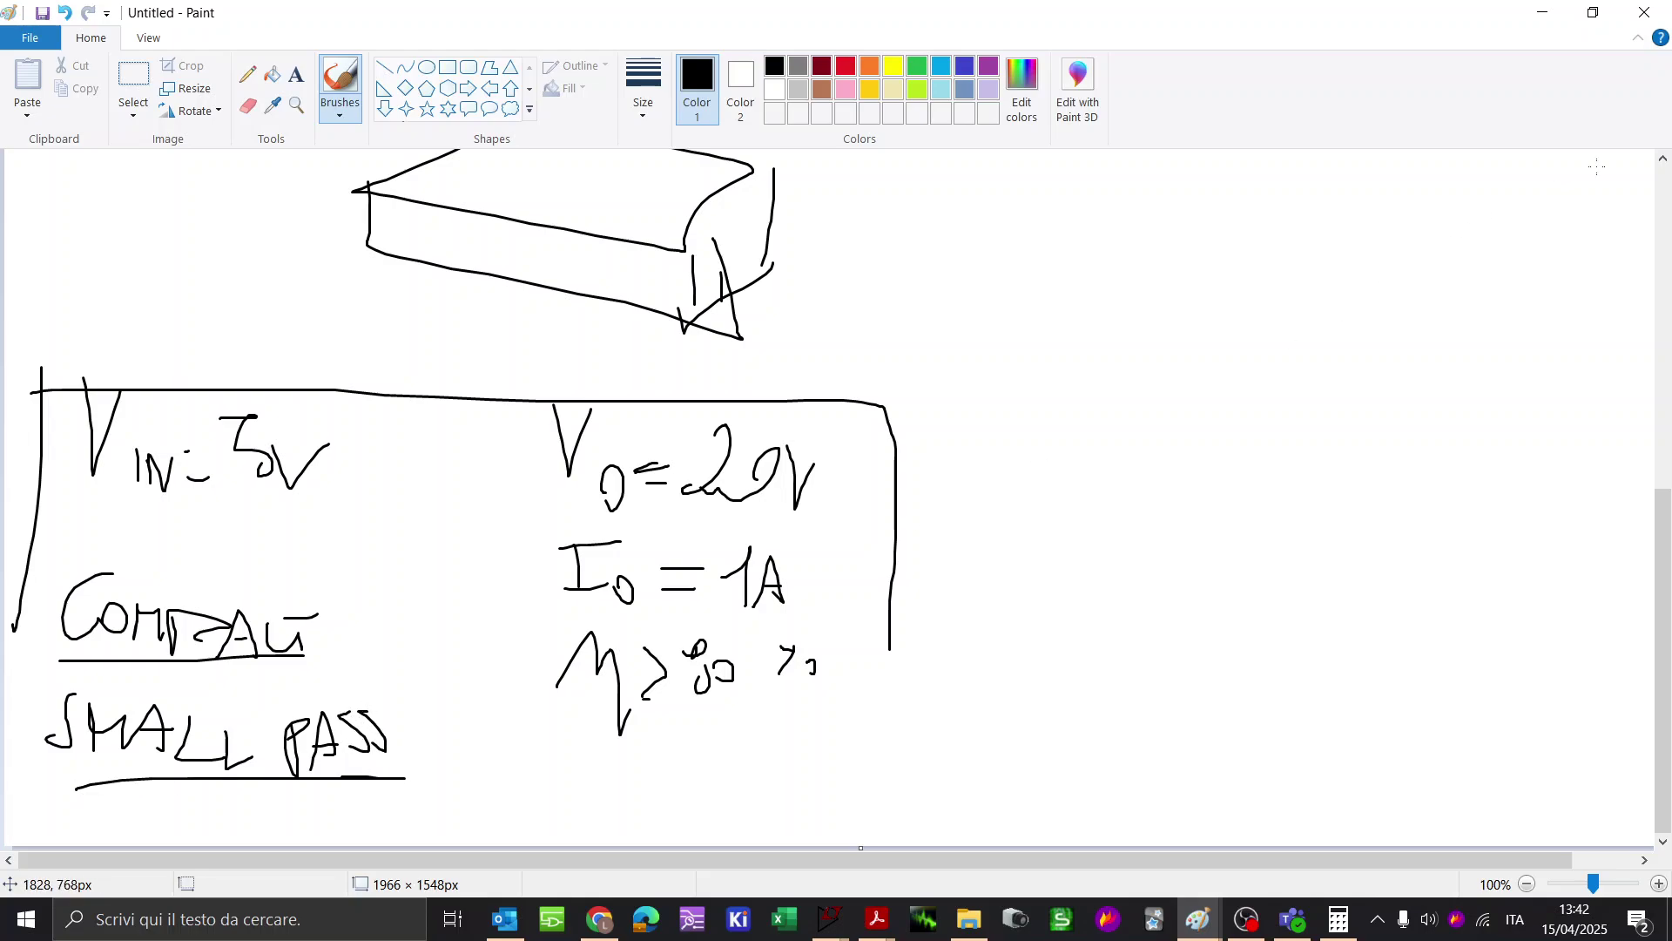
Step: Switch to the Draft1.asc schematic in LTspice
{"action": "left_click", "coordinate": [1543, 12]}
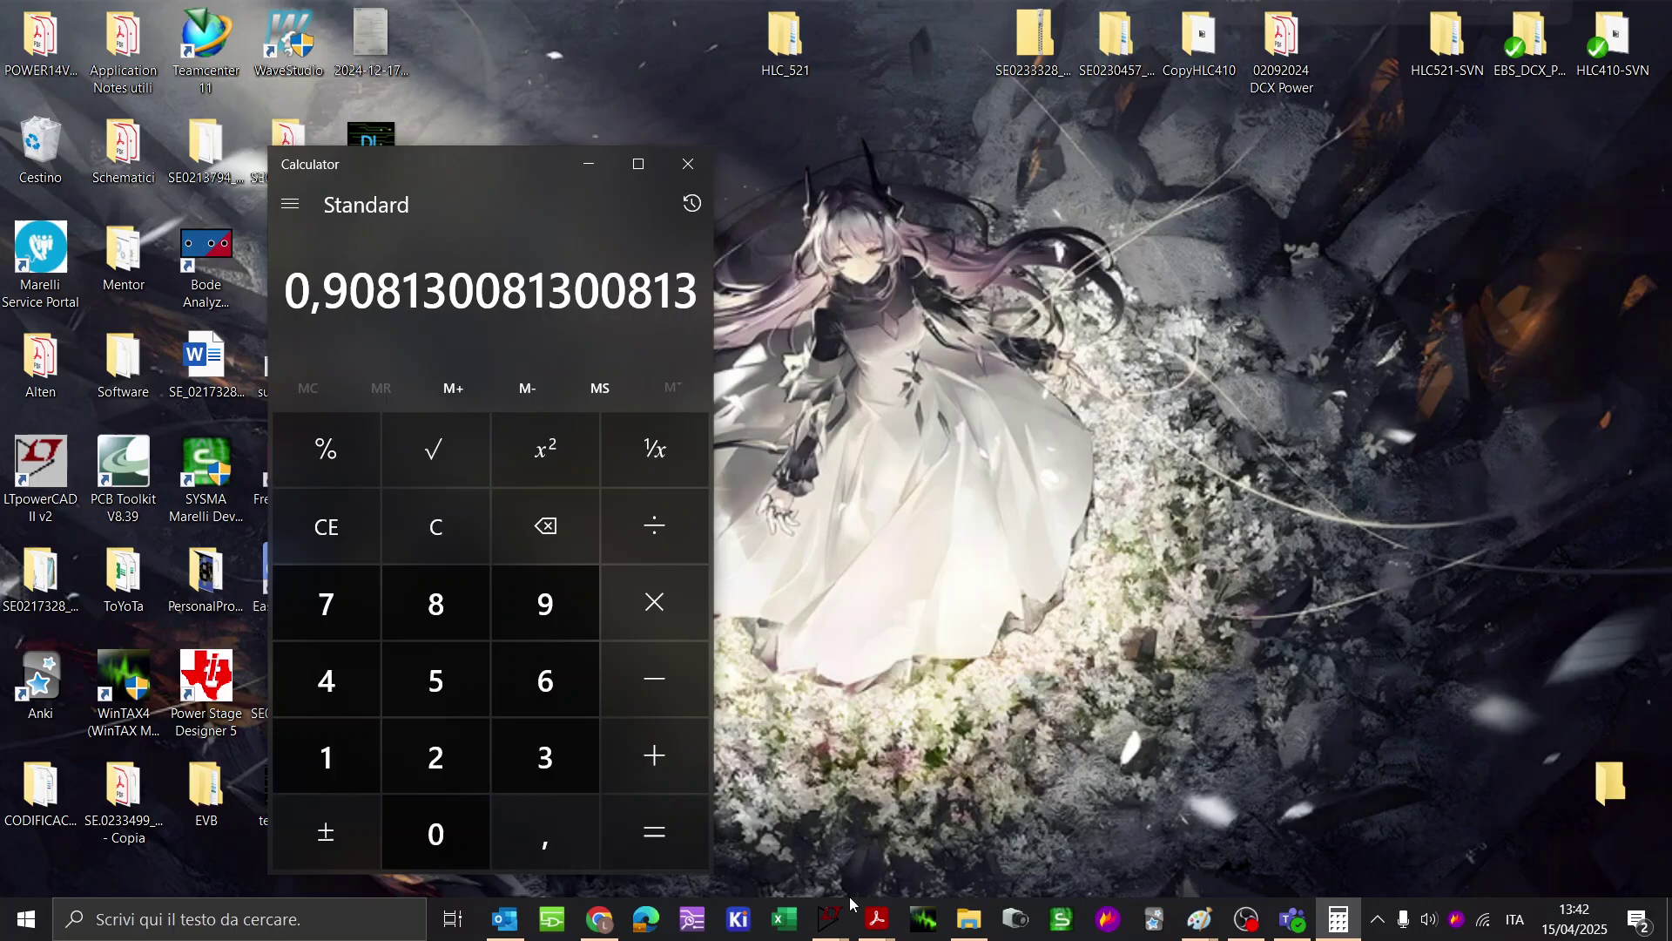
{"action": "mouse_move", "coordinate": [832, 916]}
{"action": "left_click", "coordinate": [709, 814]}
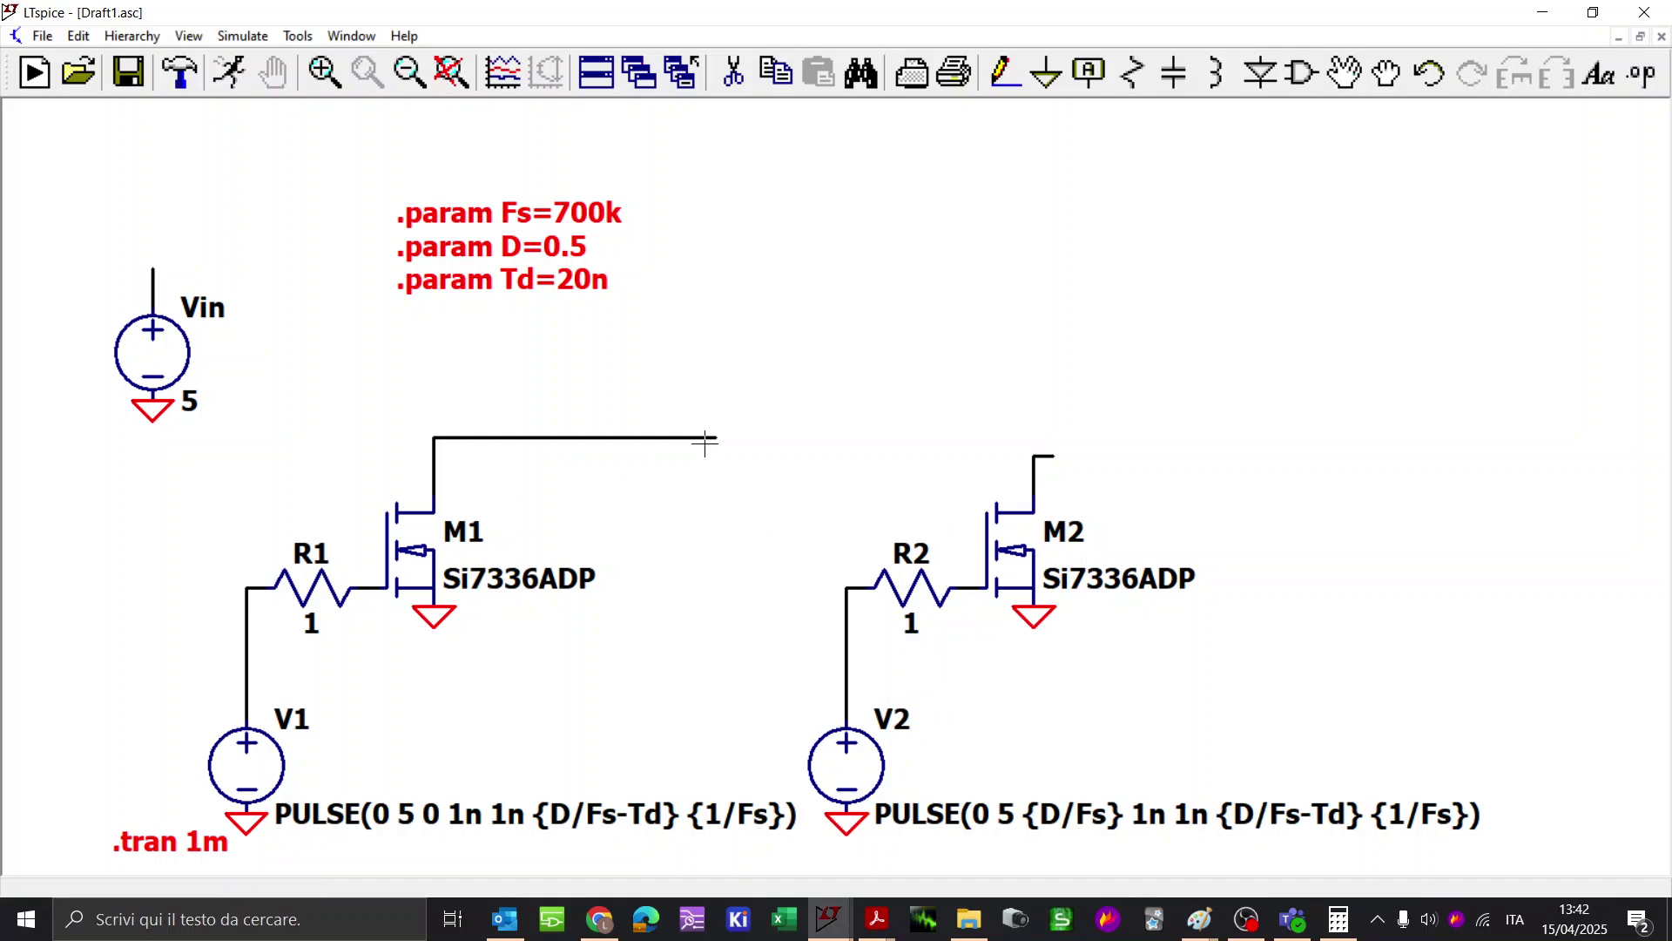
Step: Add a short wire down from the node between R1 and M1's gate and label its end G1
{"action": "scroll", "coordinate": [505, 218], "scroll_direction": "up", "scroll_amount": 5}
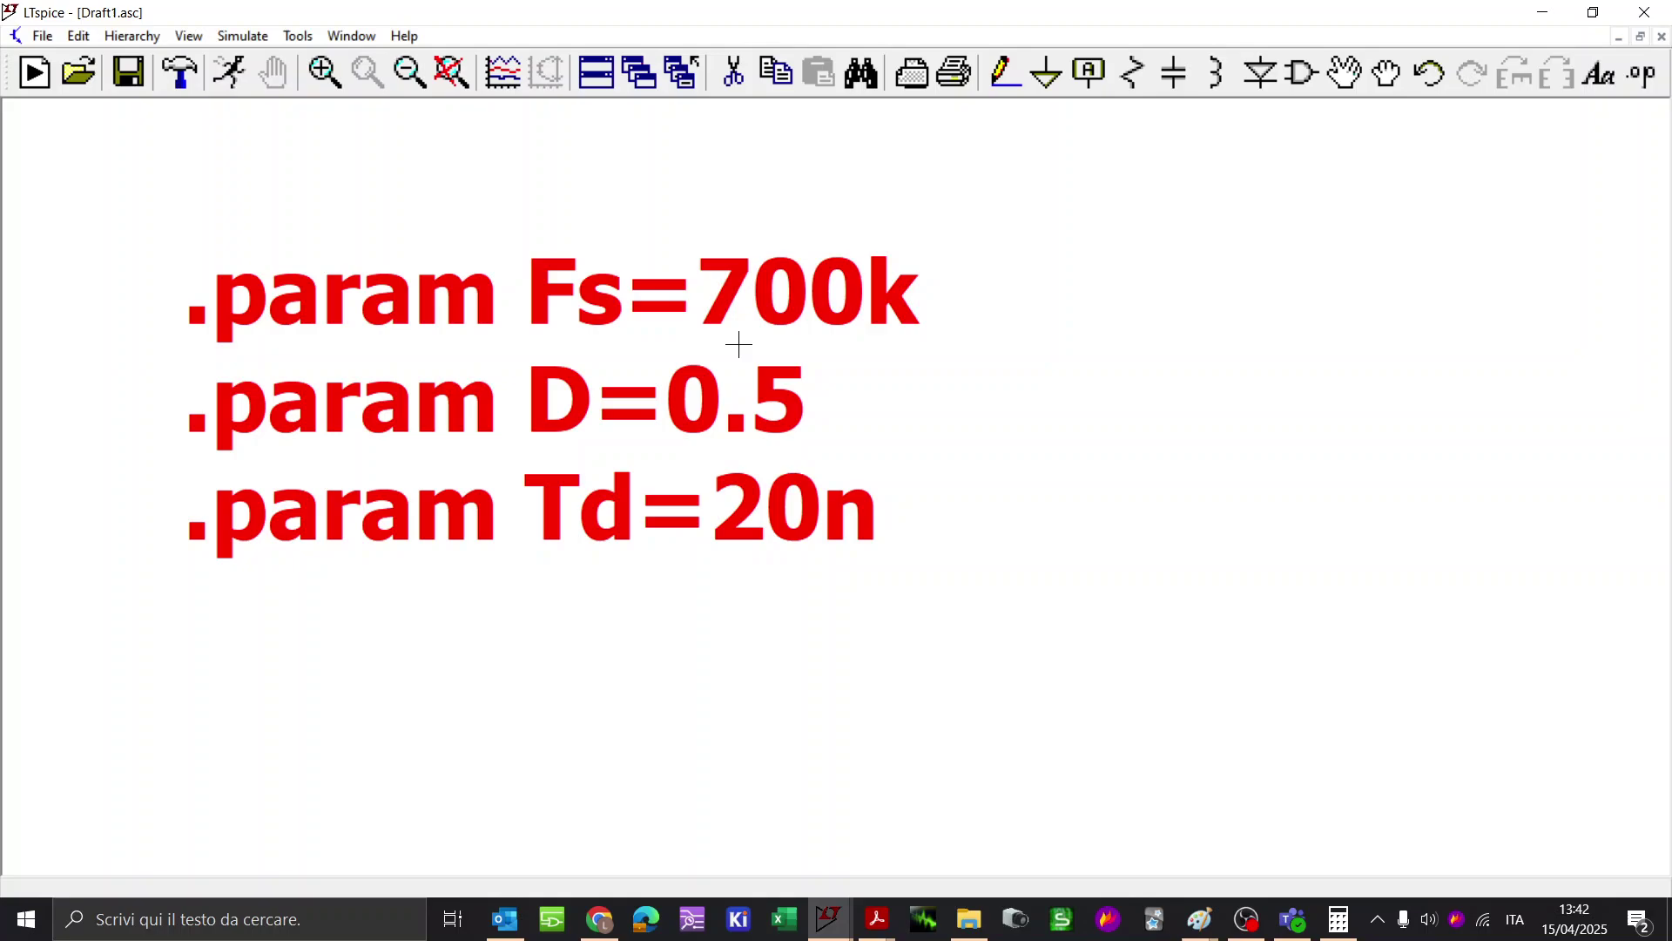
{"action": "scroll", "coordinate": [739, 344], "scroll_direction": "down", "scroll_amount": 5}
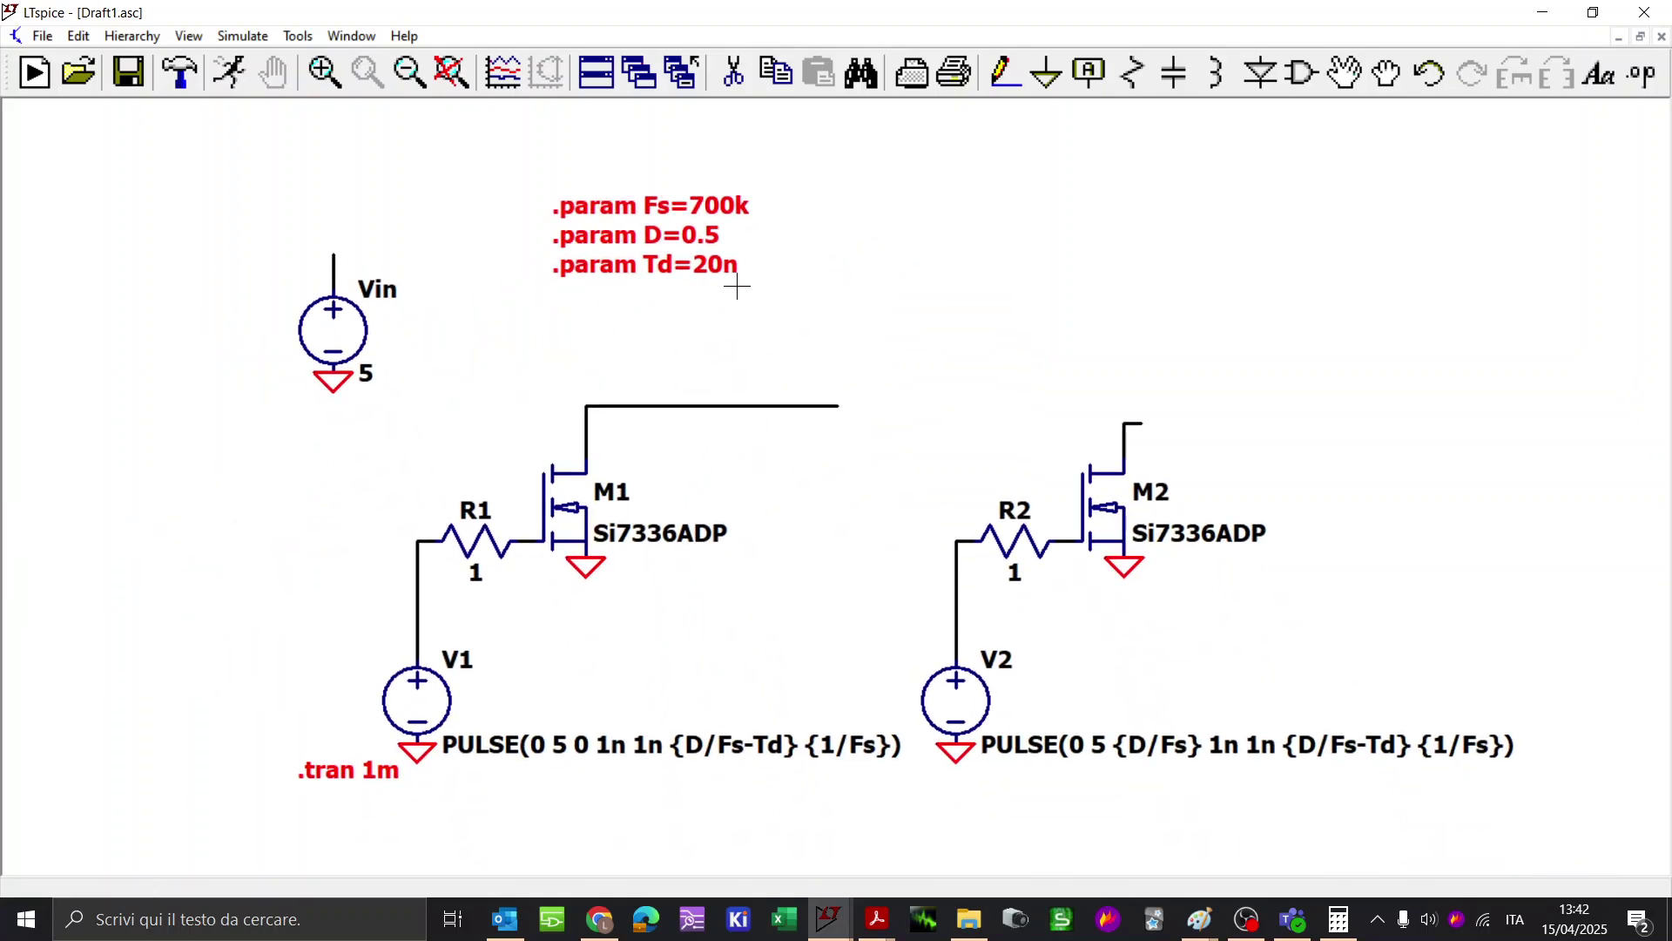
{"action": "mouse_move", "coordinate": [737, 286]}
{"action": "left_mouse_down"}
{"action": "mouse_move", "coordinate": [688, 321]}
{"action": "mouse_move", "coordinate": [665, 415]}
{"action": "left_mouse_up"}
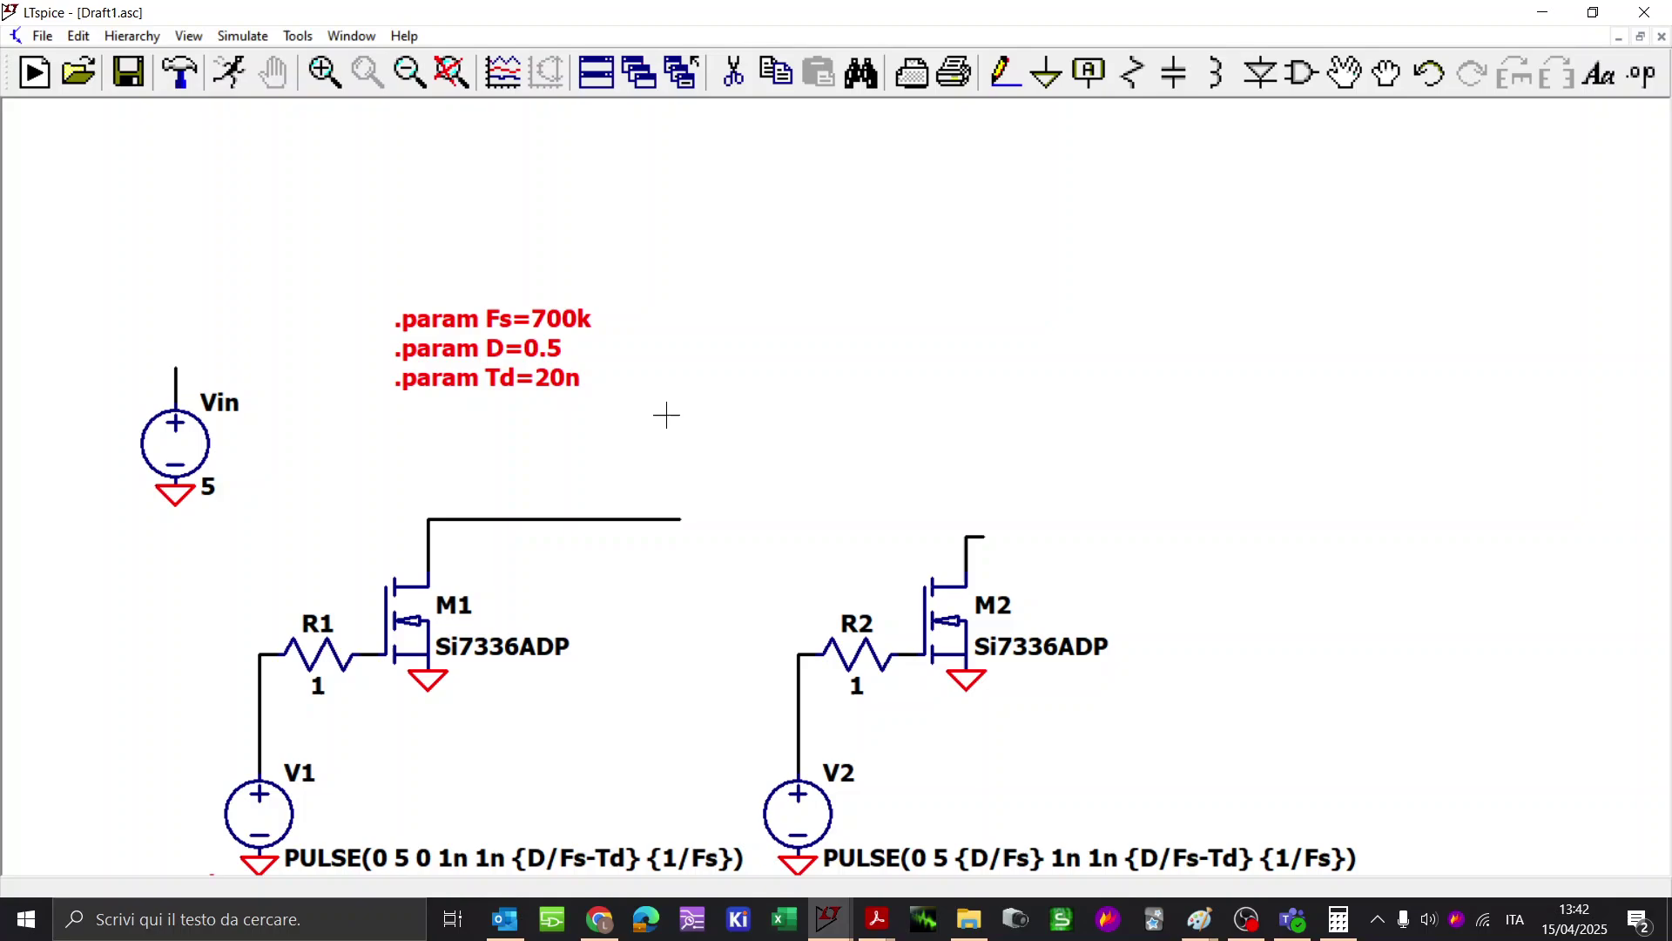
{"action": "left_click_drag", "start_coordinate": [753, 461], "coordinate": [774, 408]}
{"action": "key", "text": "F3"}
{"action": "left_click", "coordinate": [378, 604]}
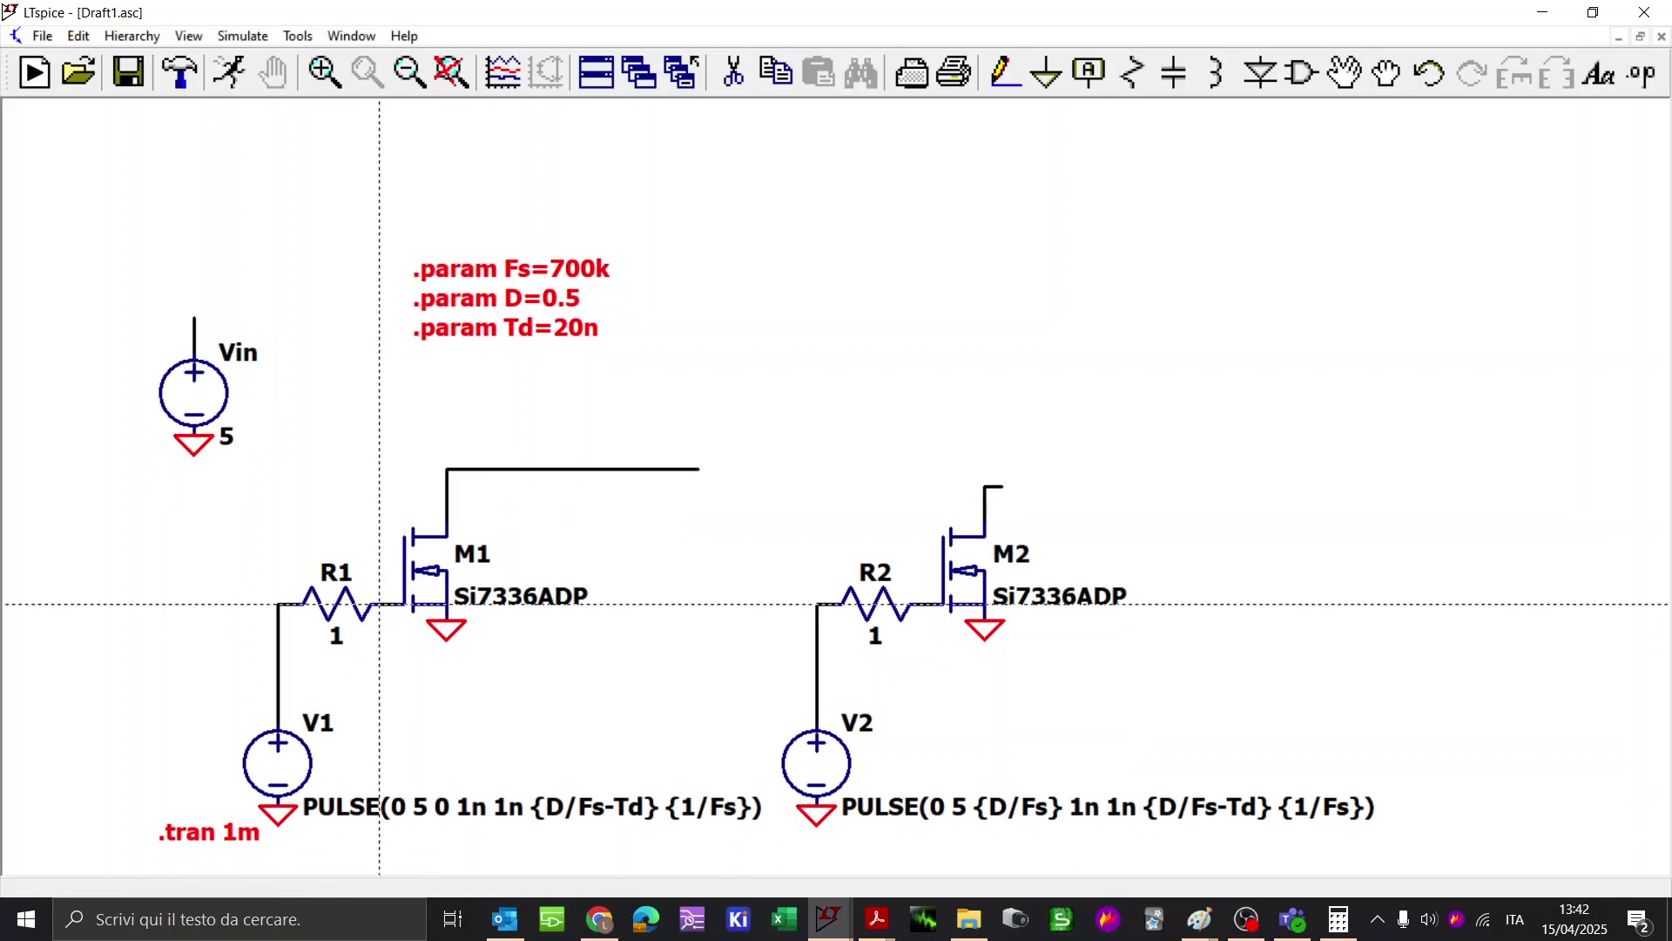
{"action": "left_click", "coordinate": [379, 654]}
{"action": "key", "text": "F4"}
{"action": "type", "text": "G1"}
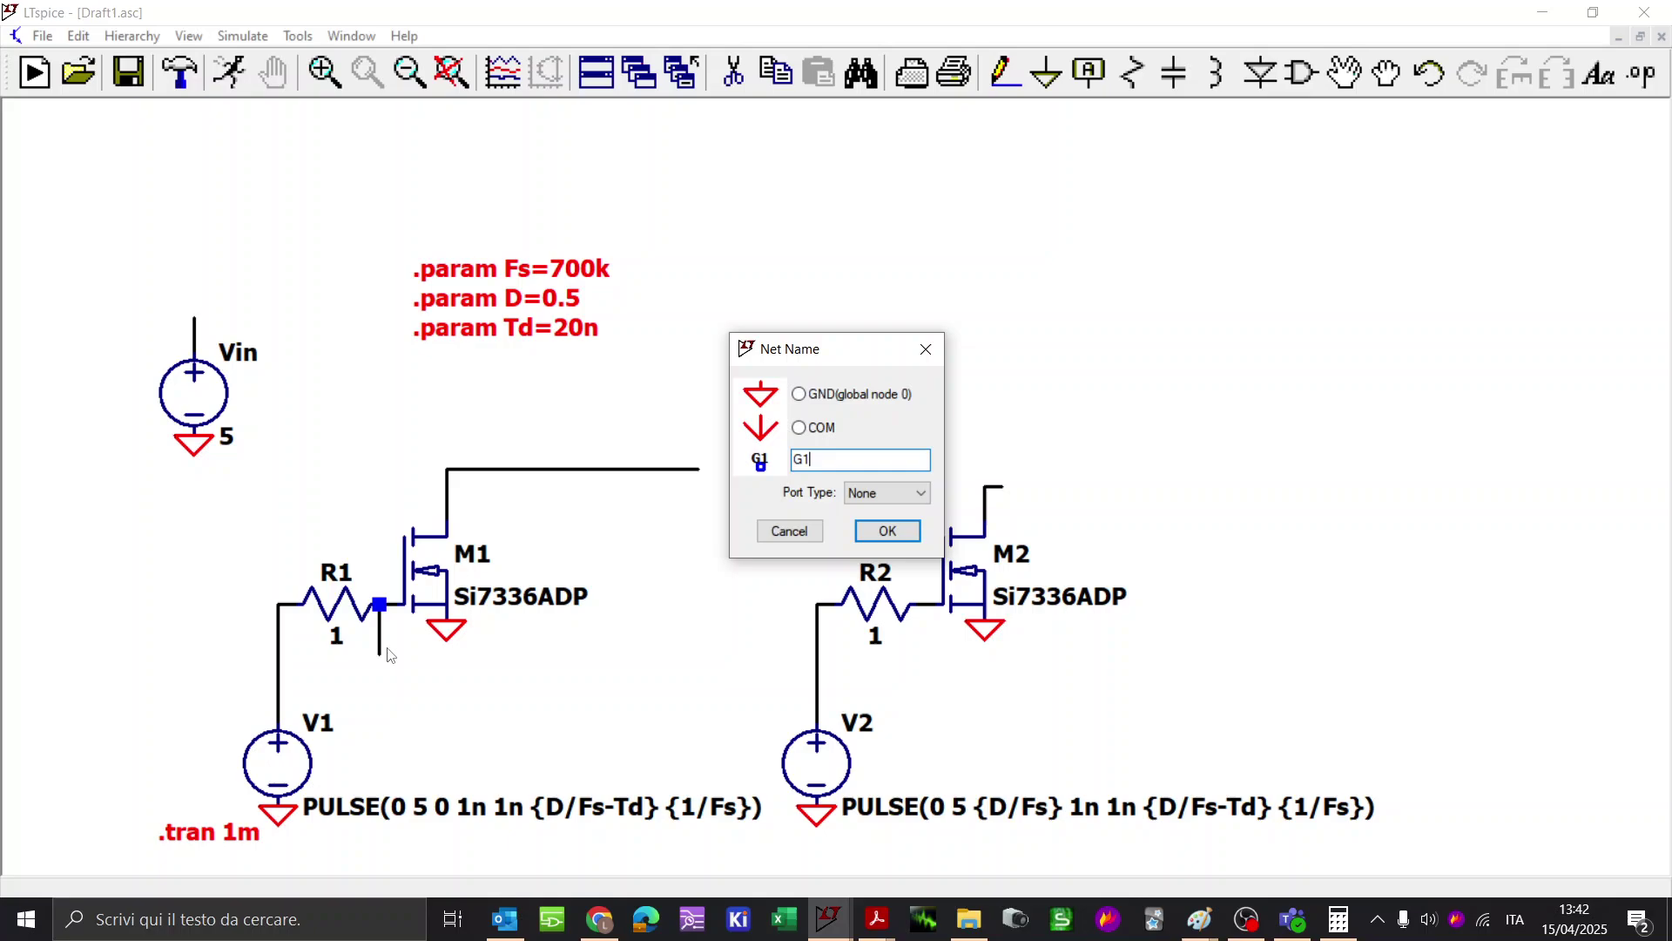
{"action": "key", "text": "Return"}
{"action": "left_click", "coordinate": [384, 669]}
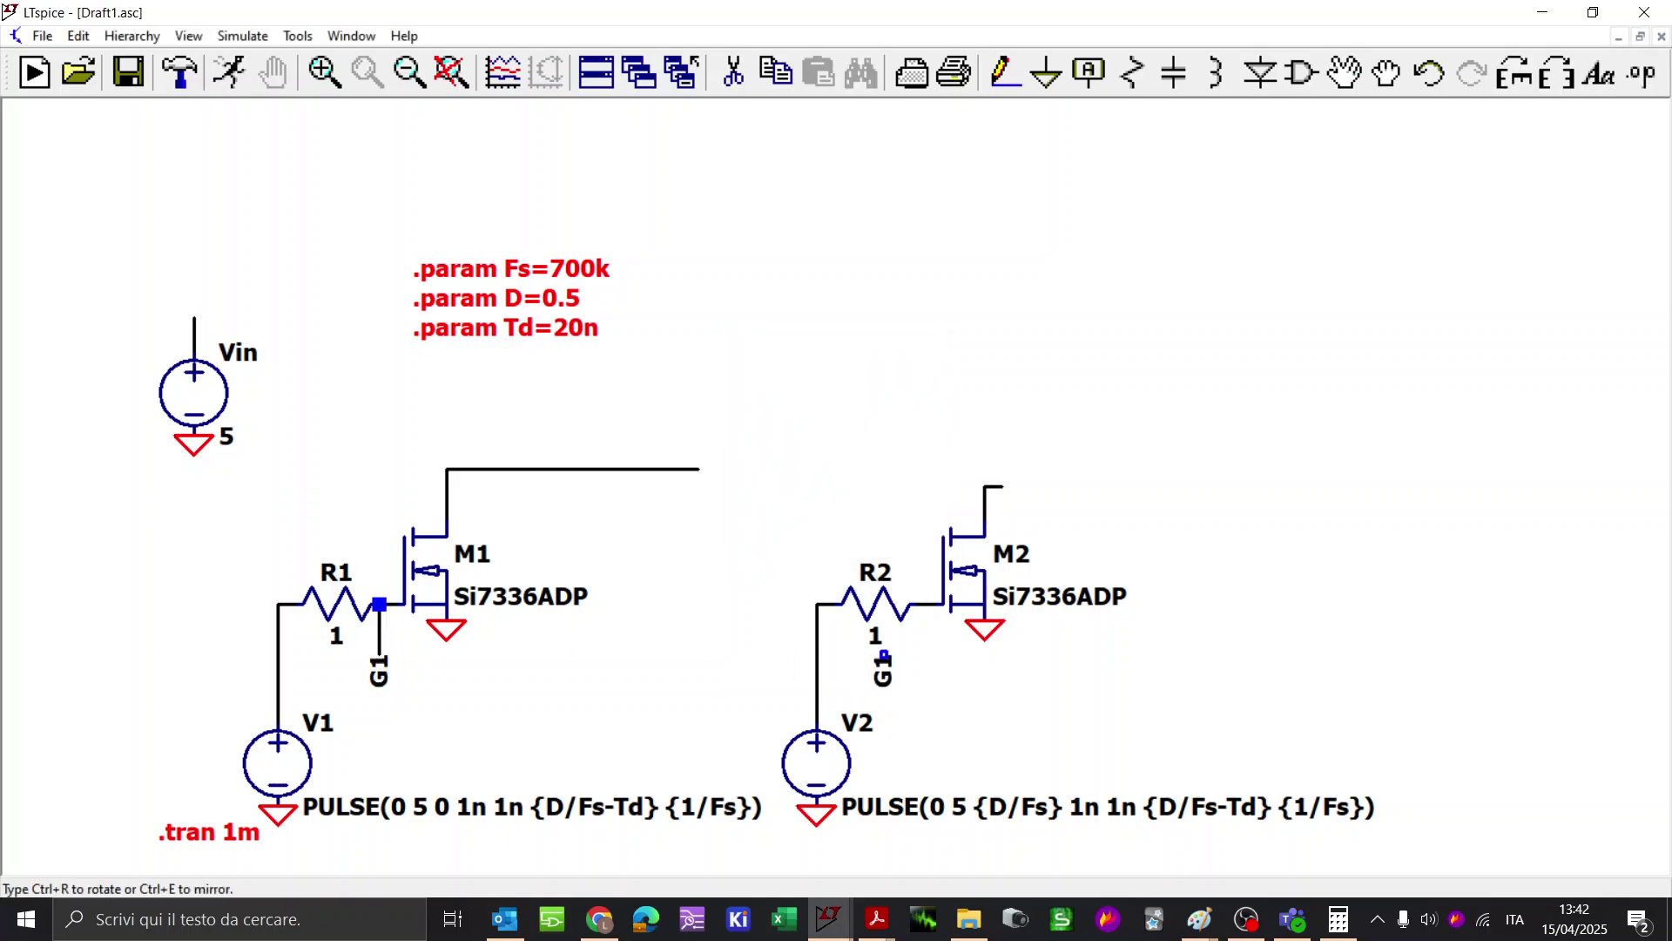
Step: Place another net label below the wire between R2 and M2's gate and rename it G2
{"action": "key", "text": "ctrl+r"}
{"action": "left_click", "coordinate": [917, 655]}
{"action": "right_click", "coordinate": [916, 676]}
{"action": "right_click", "coordinate": [916, 657]}
{"action": "type", "text": "G2"}
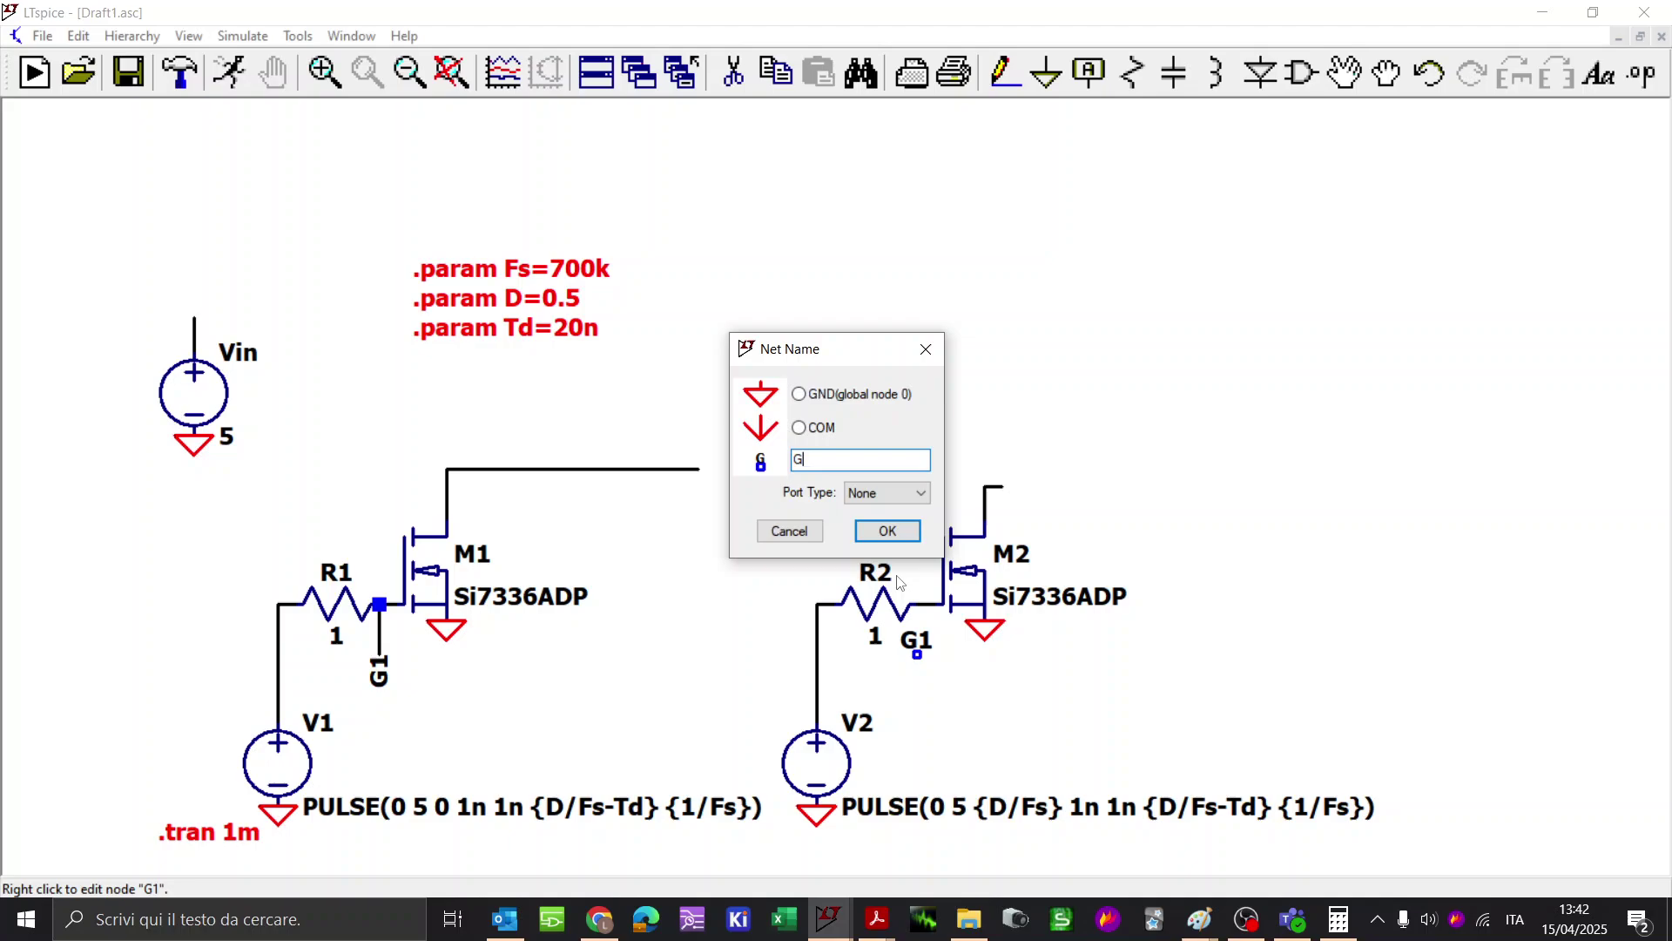
{"action": "left_click", "coordinate": [879, 524]}
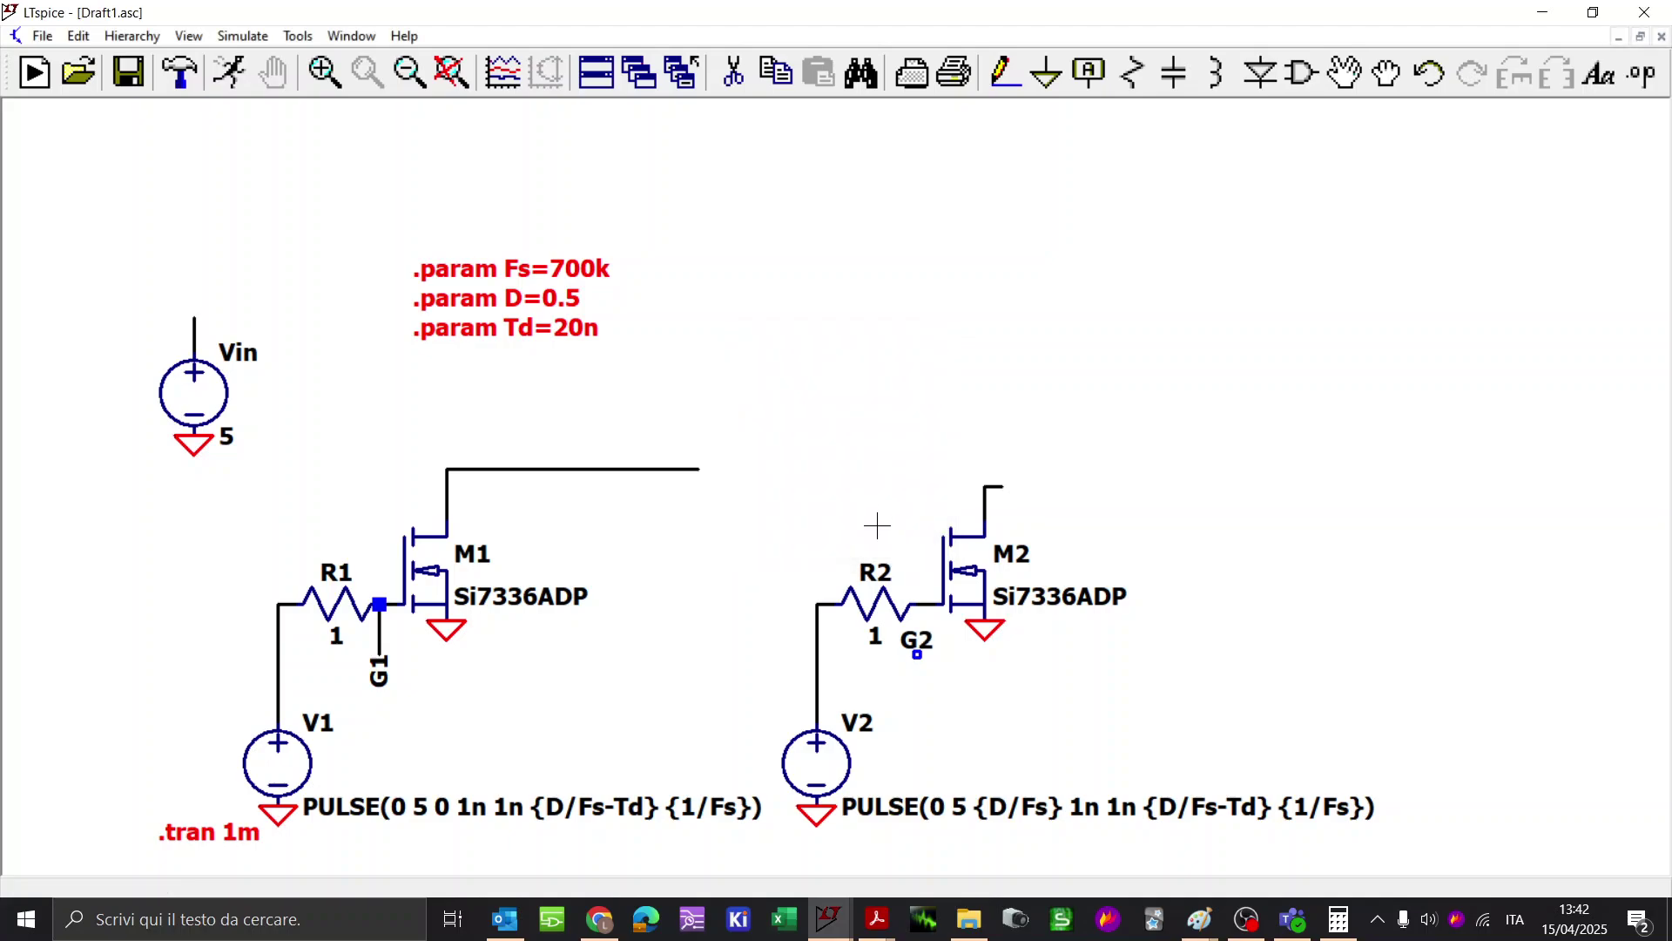
Step: Wire the G2 label up to the node between R2 and M2's gate
{"action": "key", "text": "F3"}
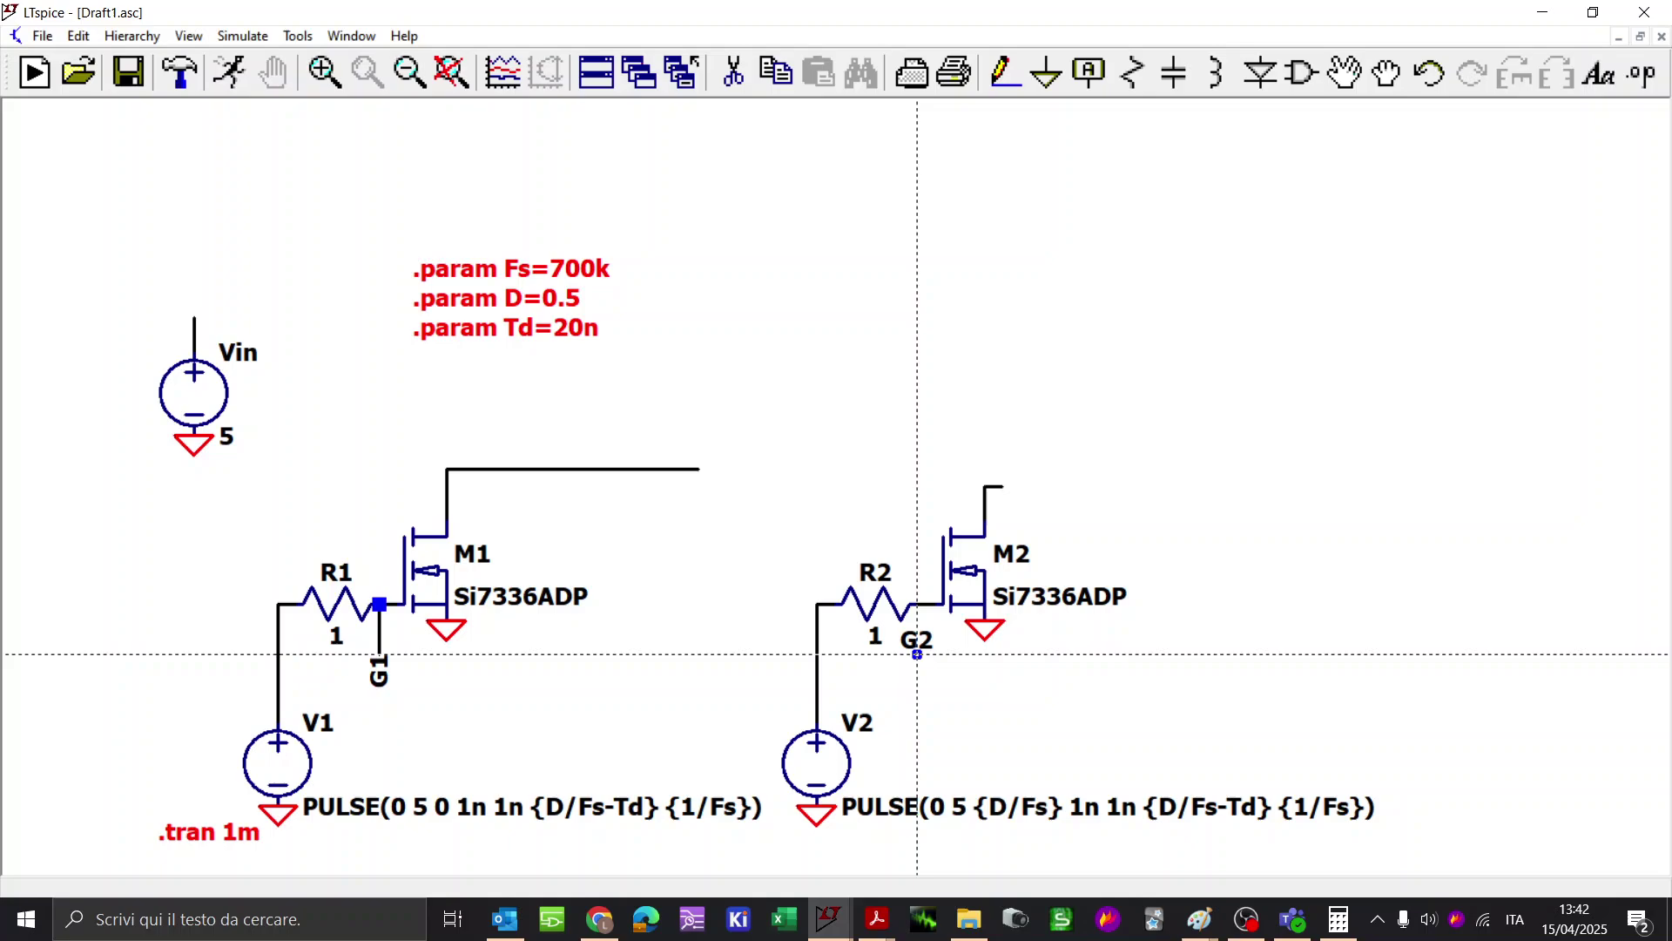
{"action": "left_click", "coordinate": [918, 654]}
{"action": "left_click", "coordinate": [917, 604]}
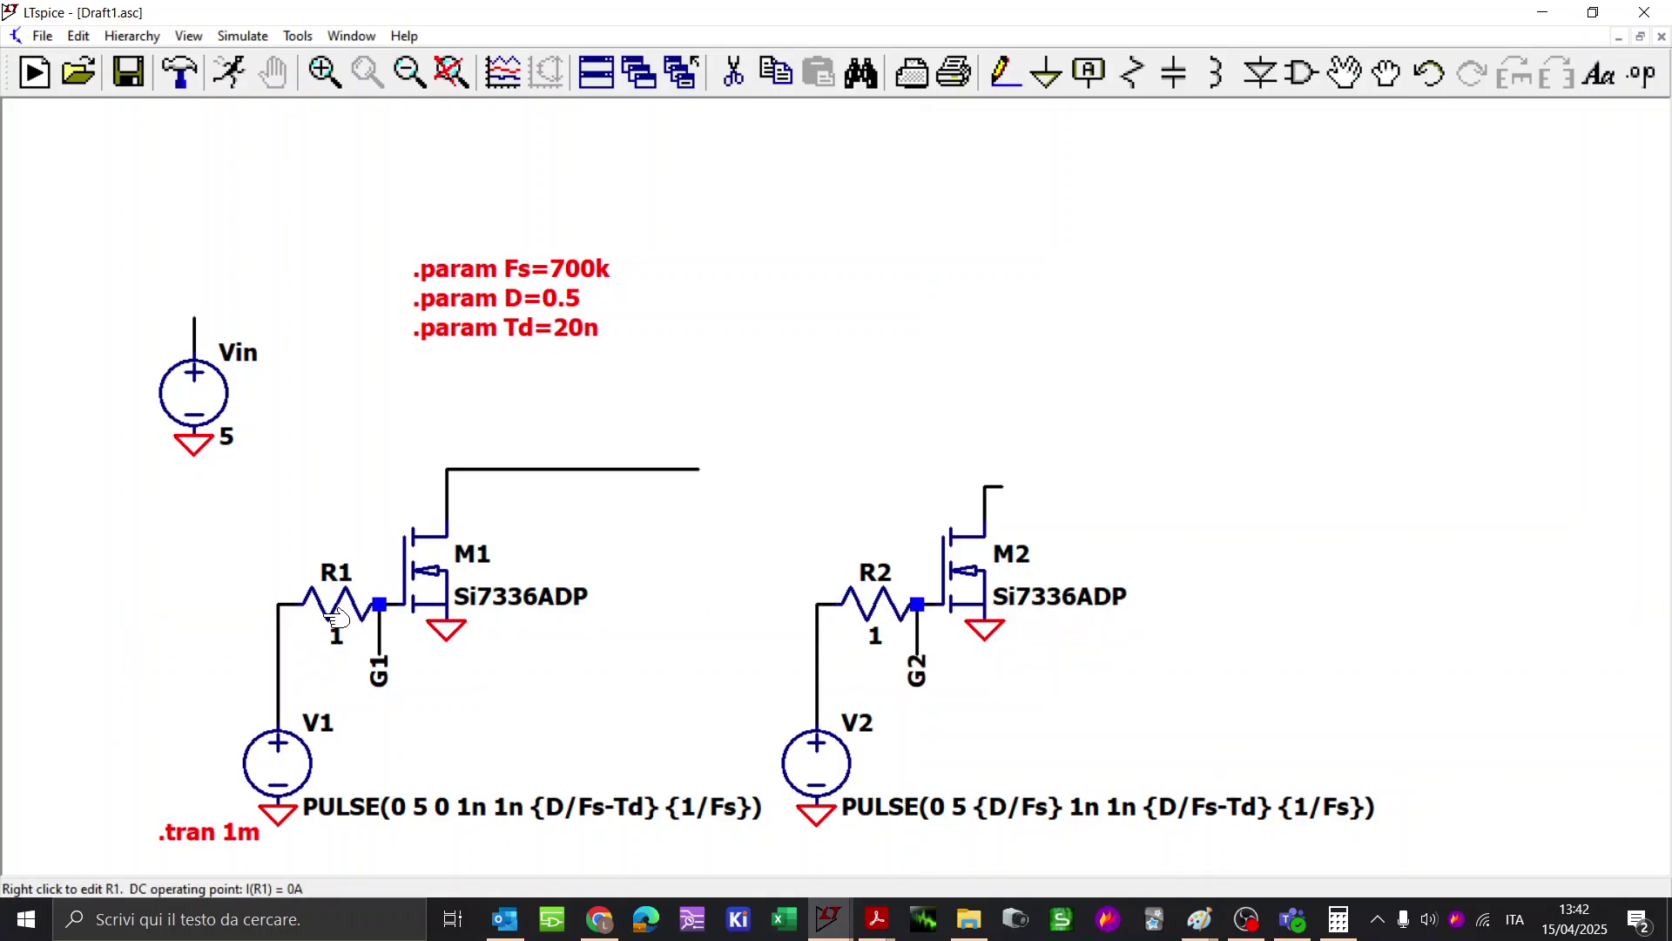
Step: Shift R1 slightly left toward V1, straighten the gate stub below its junction and set the G1 label vertically at its end
{"action": "key", "text": "F8"}
{"action": "left_click", "coordinate": [334, 608]}
{"action": "left_click", "coordinate": [317, 602]}
{"action": "left_click", "coordinate": [378, 639]}
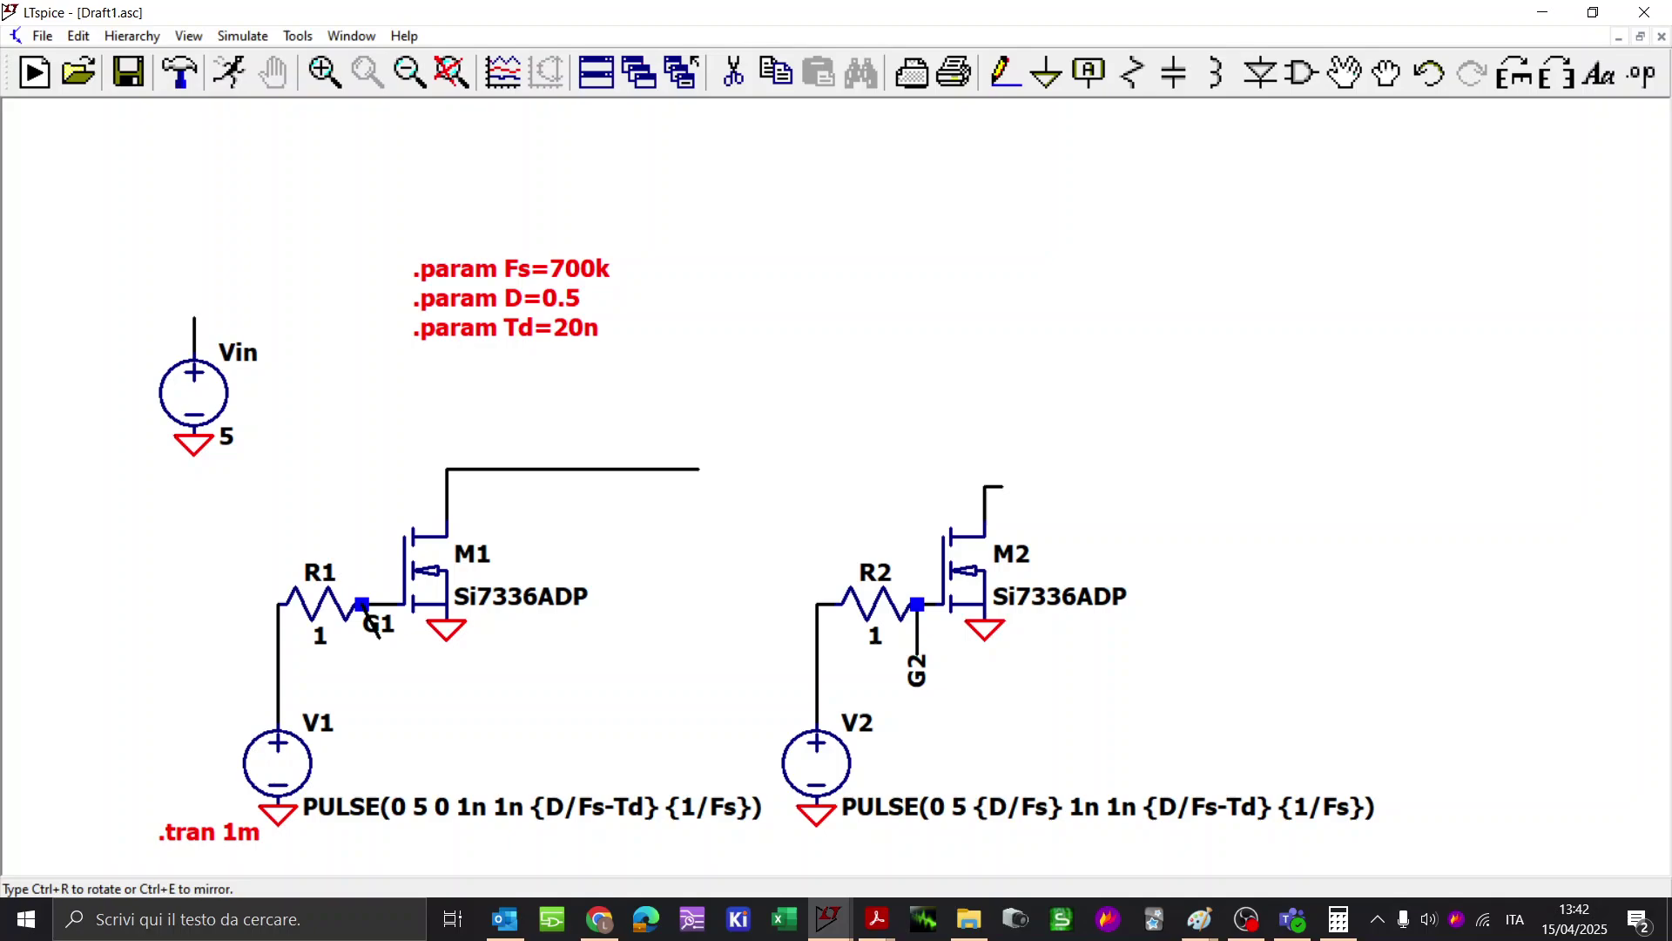
{"action": "left_click", "coordinate": [386, 617]}
{"action": "left_click", "coordinate": [386, 617]}
{"action": "left_click", "coordinate": [396, 669]}
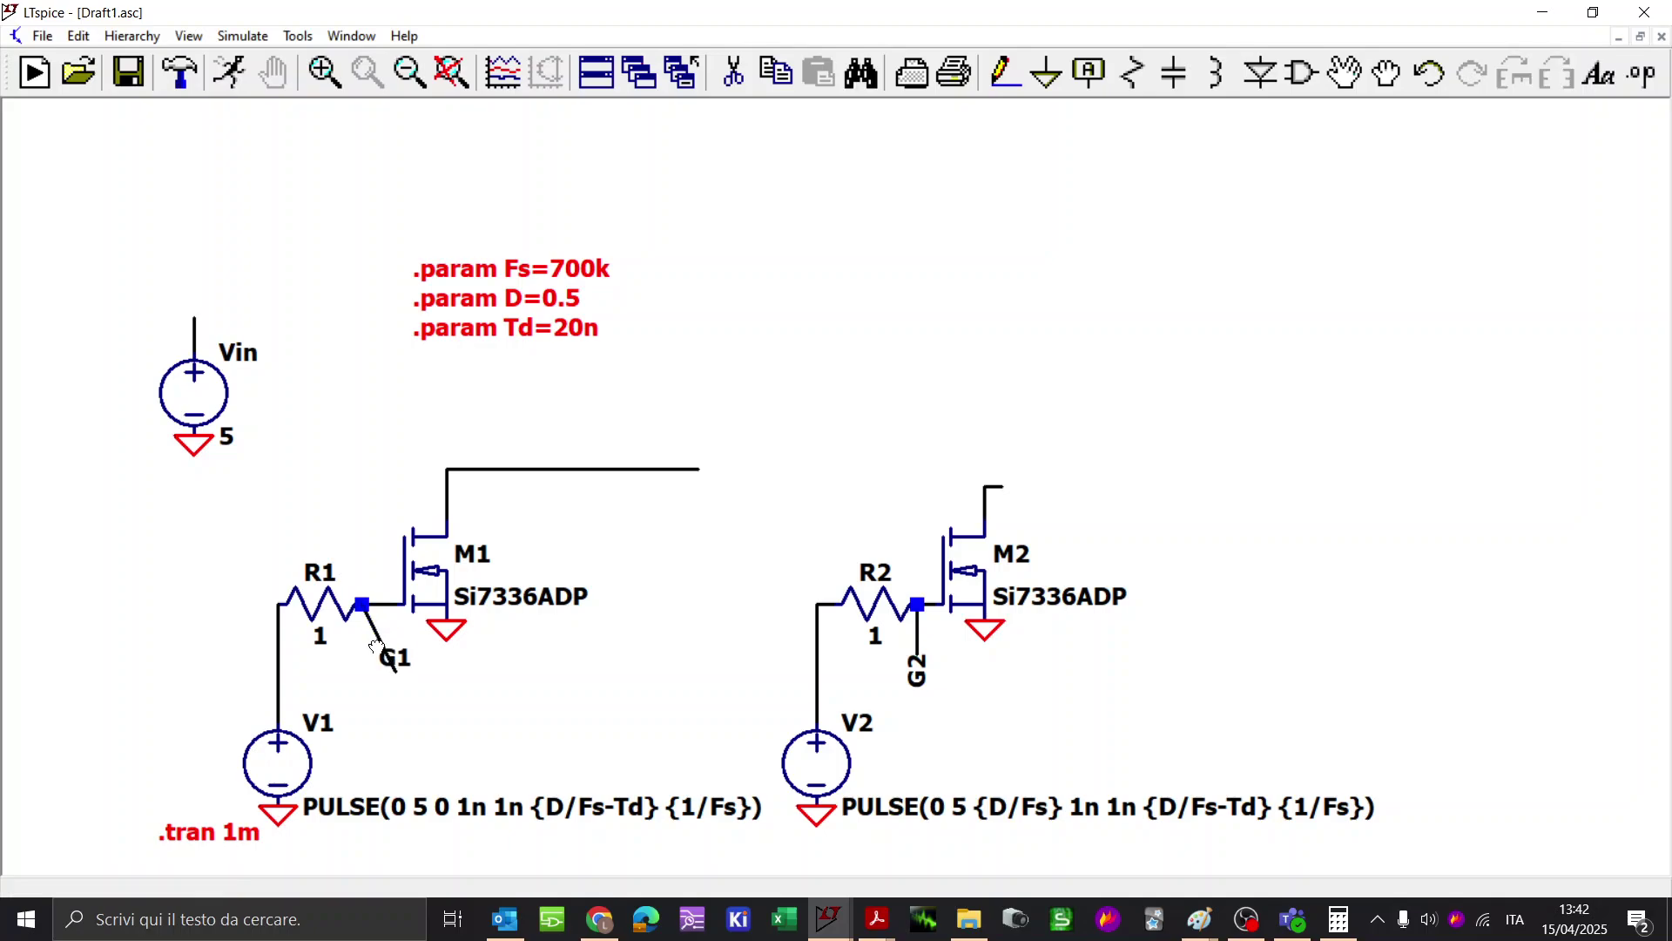
{"action": "left_click", "coordinate": [382, 638]}
{"action": "key", "text": "ctrl+r"}
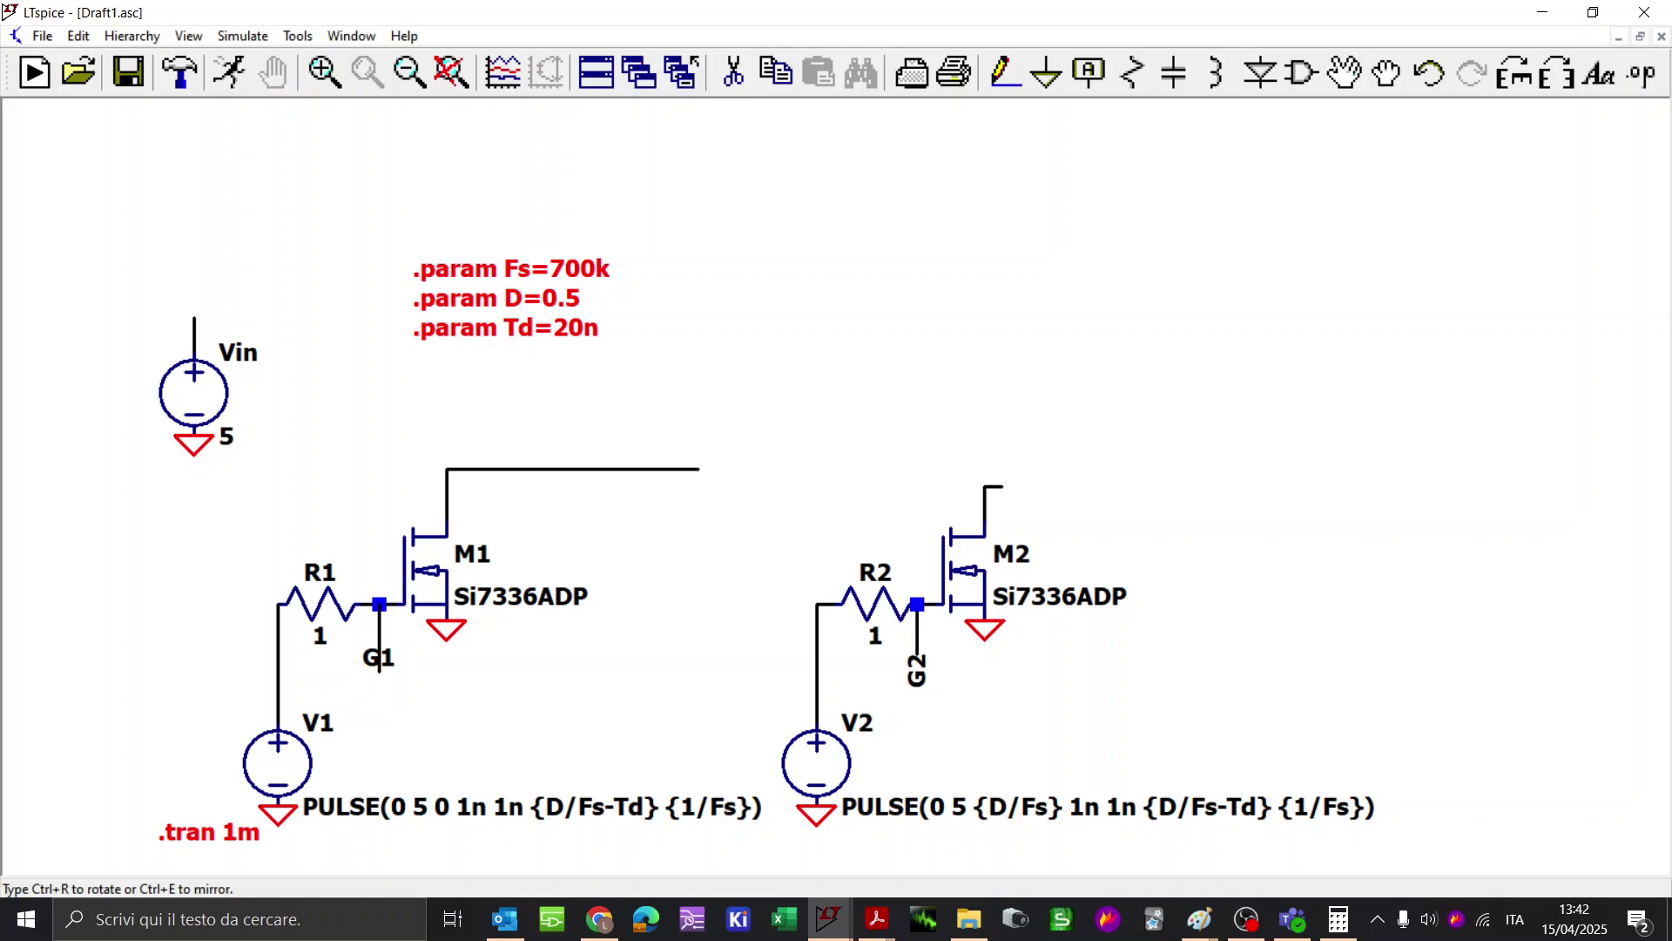
{"action": "left_click", "coordinate": [386, 659]}
Step: Shift R2 slightly left toward V2 while keeping the G2 stub vertical below its gate junction
{"action": "left_click", "coordinate": [866, 601]}
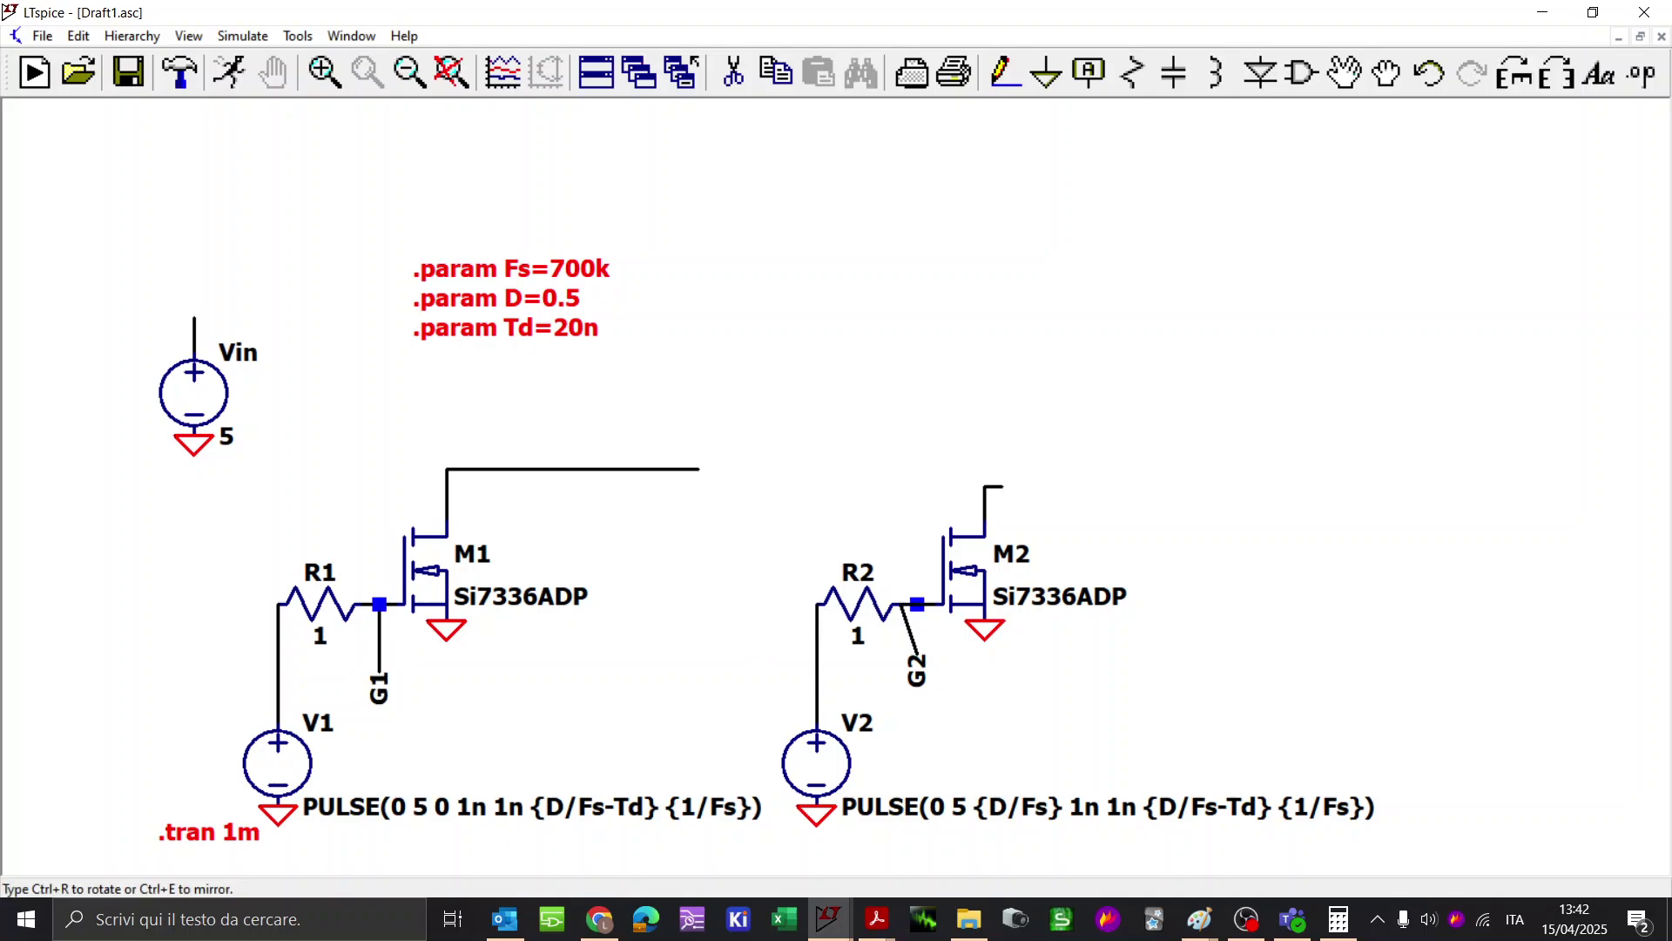
{"action": "left_click", "coordinate": [858, 600]}
{"action": "left_click", "coordinate": [902, 613]}
{"action": "left_click", "coordinate": [918, 610]}
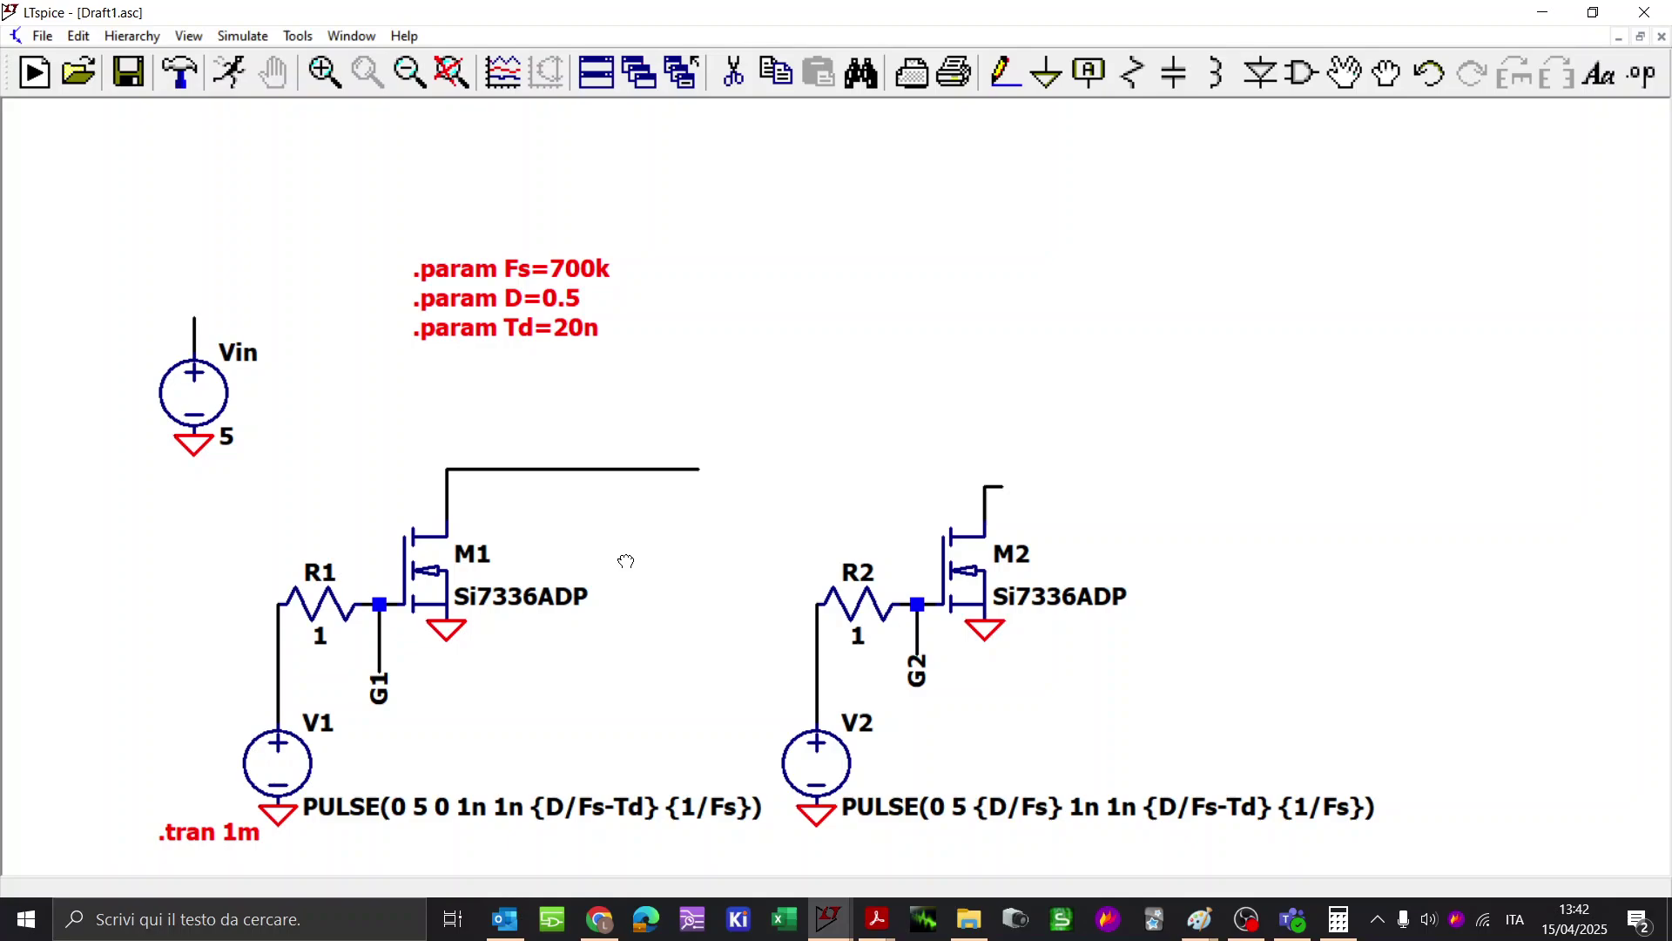
{"action": "key", "text": "Escape"}
Step: Delete the horizontal wire segments at the drains of M1 and M2, keeping the vertical drain leads
{"action": "key", "text": "Delete"}
{"action": "left_click", "coordinate": [637, 472]}
{"action": "key", "text": "Escape"}
{"action": "key", "text": "Delete"}
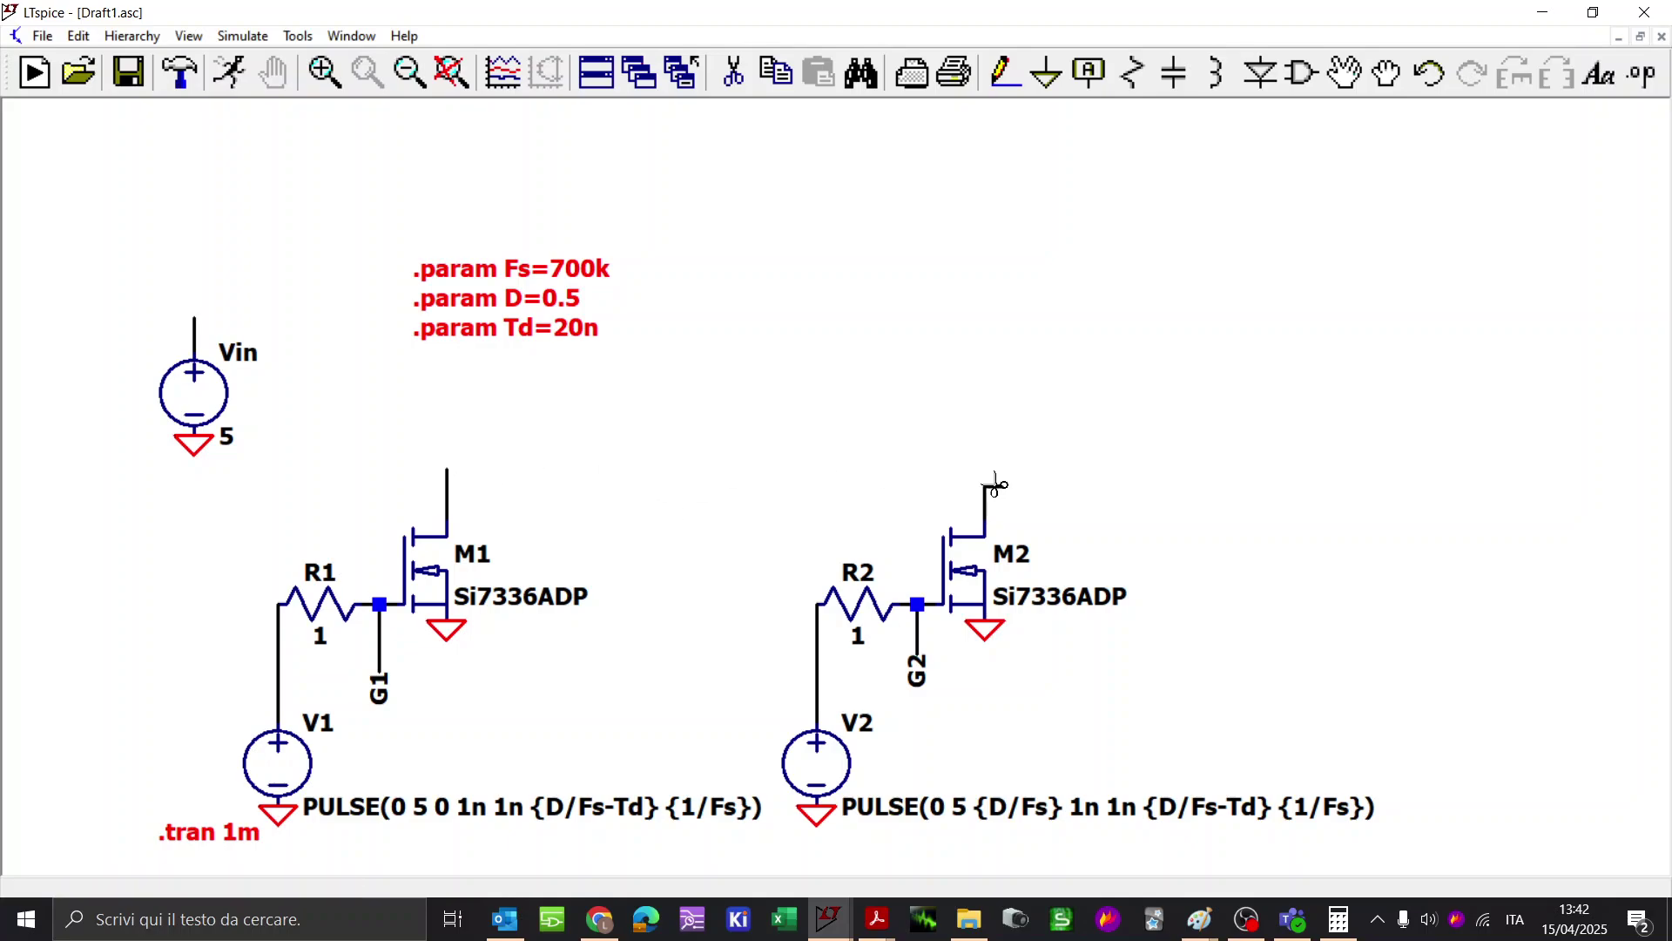
{"action": "left_click", "coordinate": [993, 485]}
{"action": "key", "text": "Escape"}
Step: Place two vertical inductors, L1 above L2, up and to the right of M2, and set L1's inductance to 1µ
{"action": "key", "text": "l"}
{"action": "left_click", "coordinate": [1135, 246]}
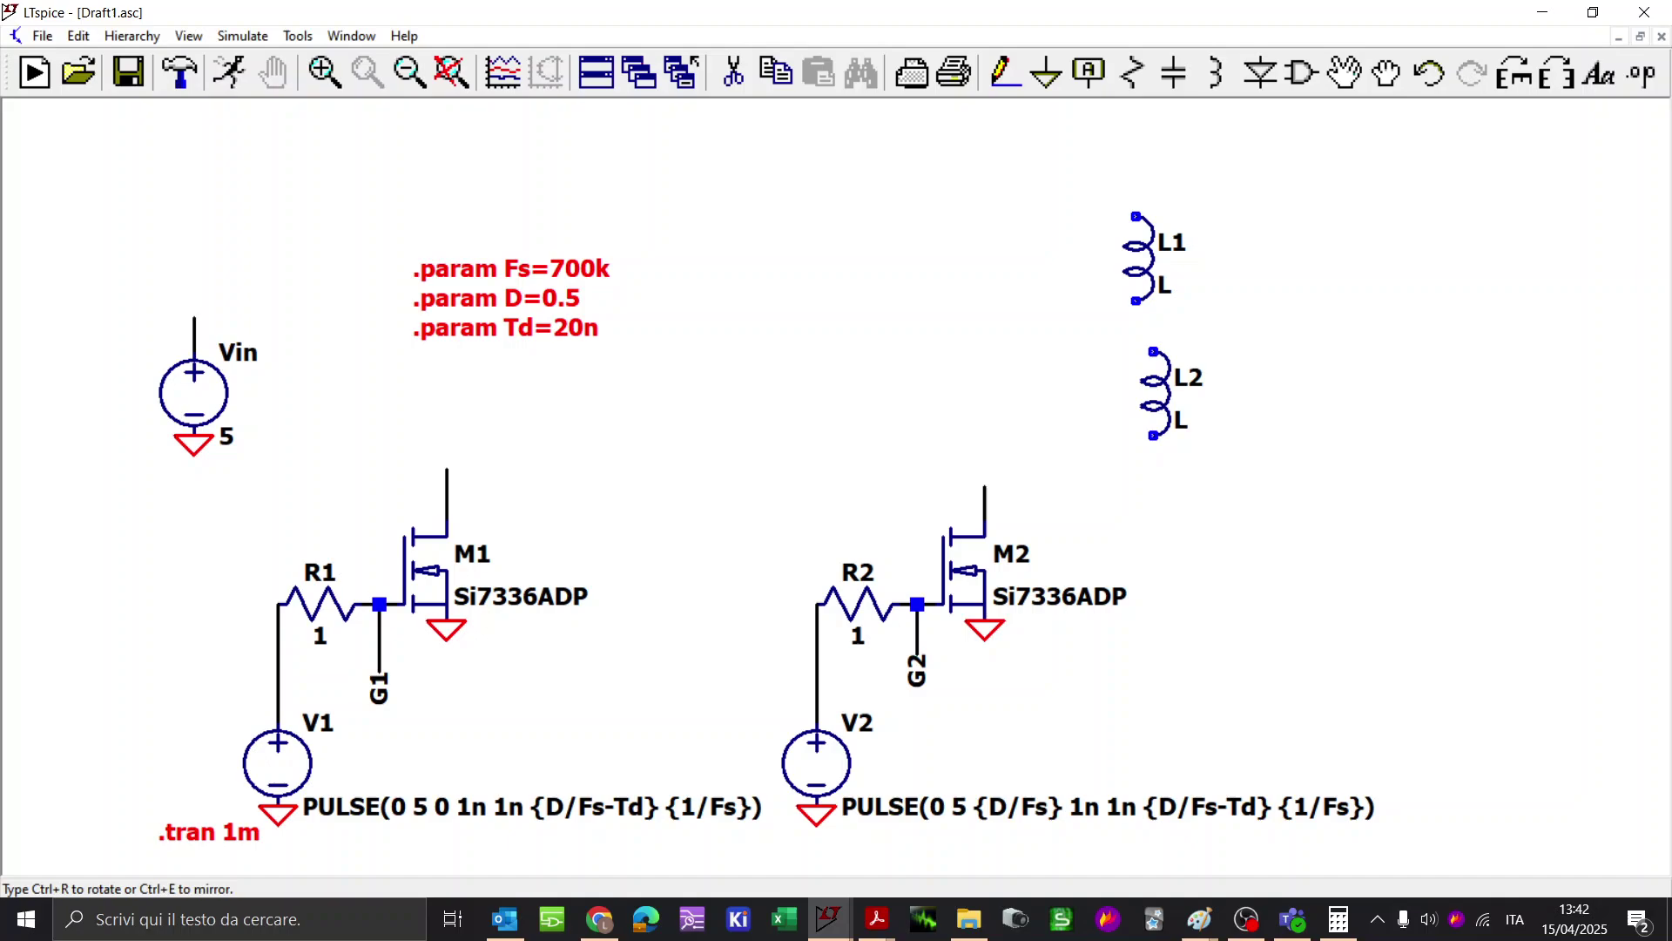
{"action": "left_click", "coordinate": [1135, 382]}
{"action": "right_click", "coordinate": [1168, 288]}
{"action": "key", "text": "Escape"}
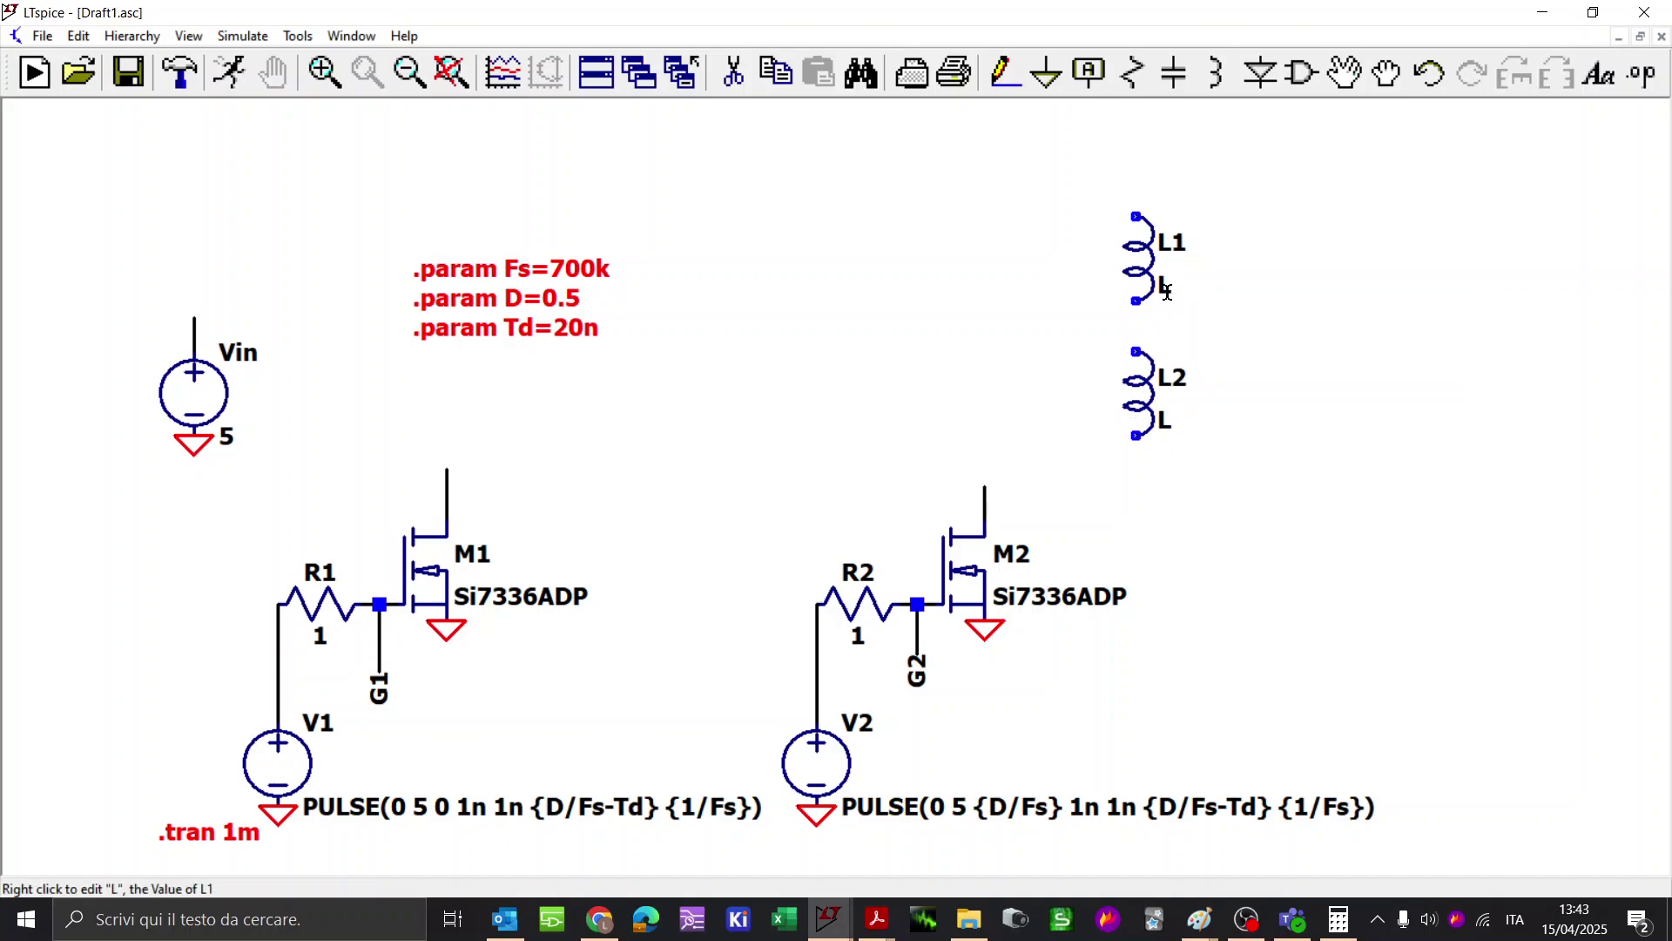
{"action": "right_click", "coordinate": [1164, 285]}
{"action": "type", "text": "1u"}
{"action": "key", "text": "Return"}
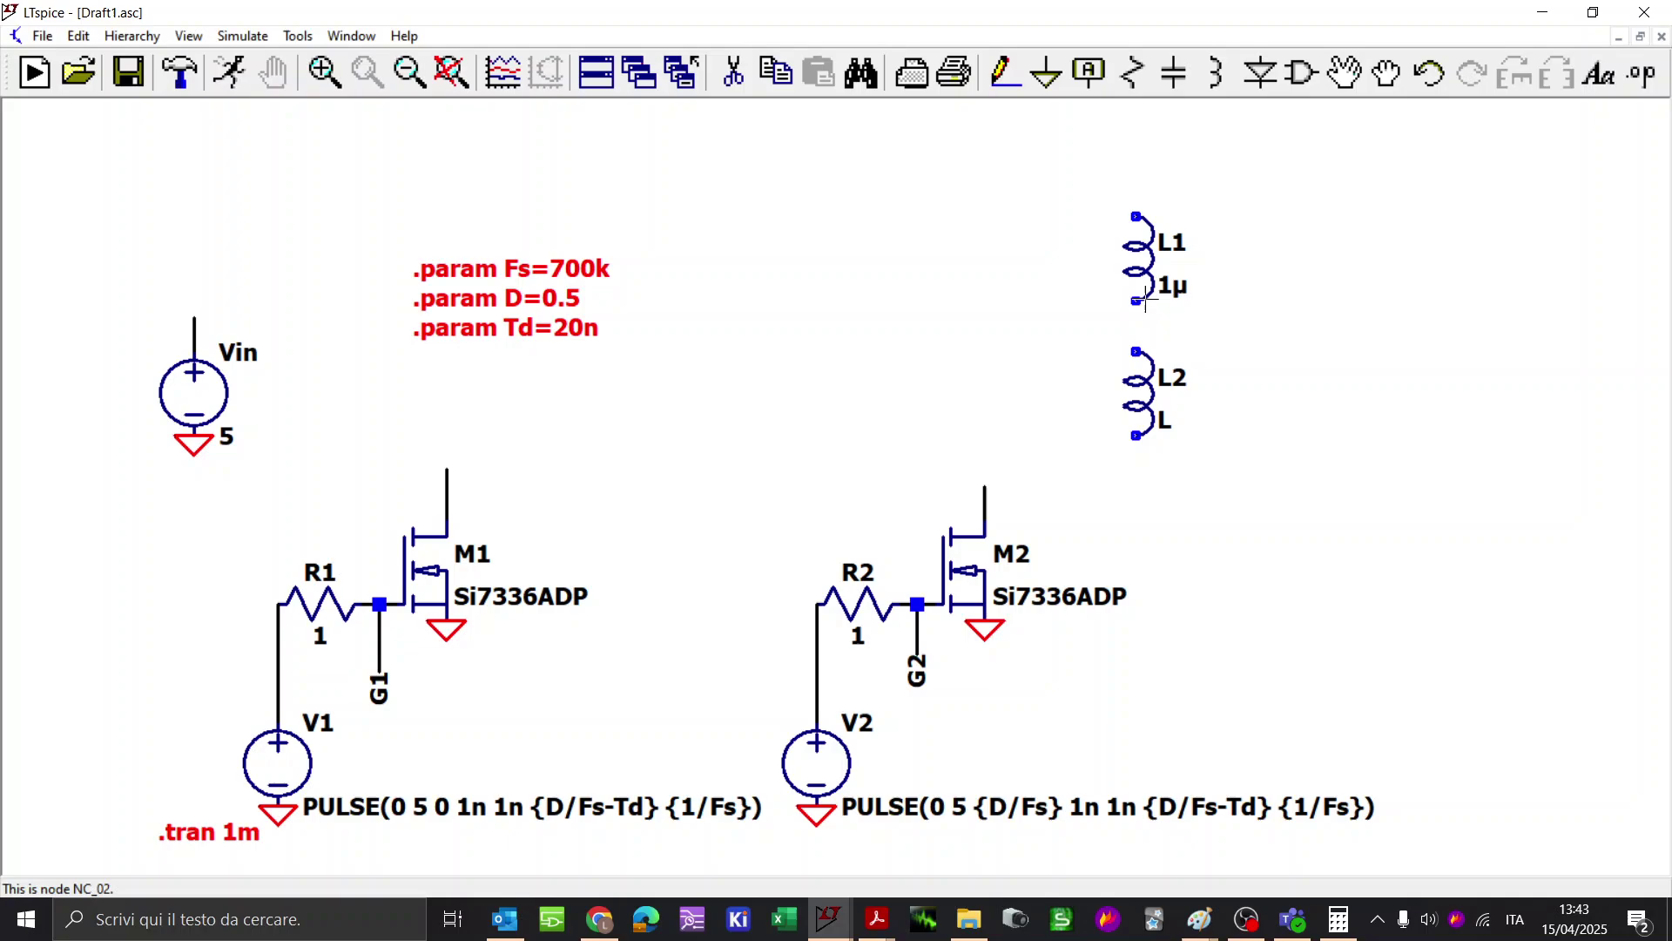
Step: Replace L2 with a copy of the 1µ inductor L1 placed directly below it
{"action": "left_click_drag", "start_coordinate": [1198, 451], "coordinate": [1087, 313]}
{"action": "key", "text": "Delete"}
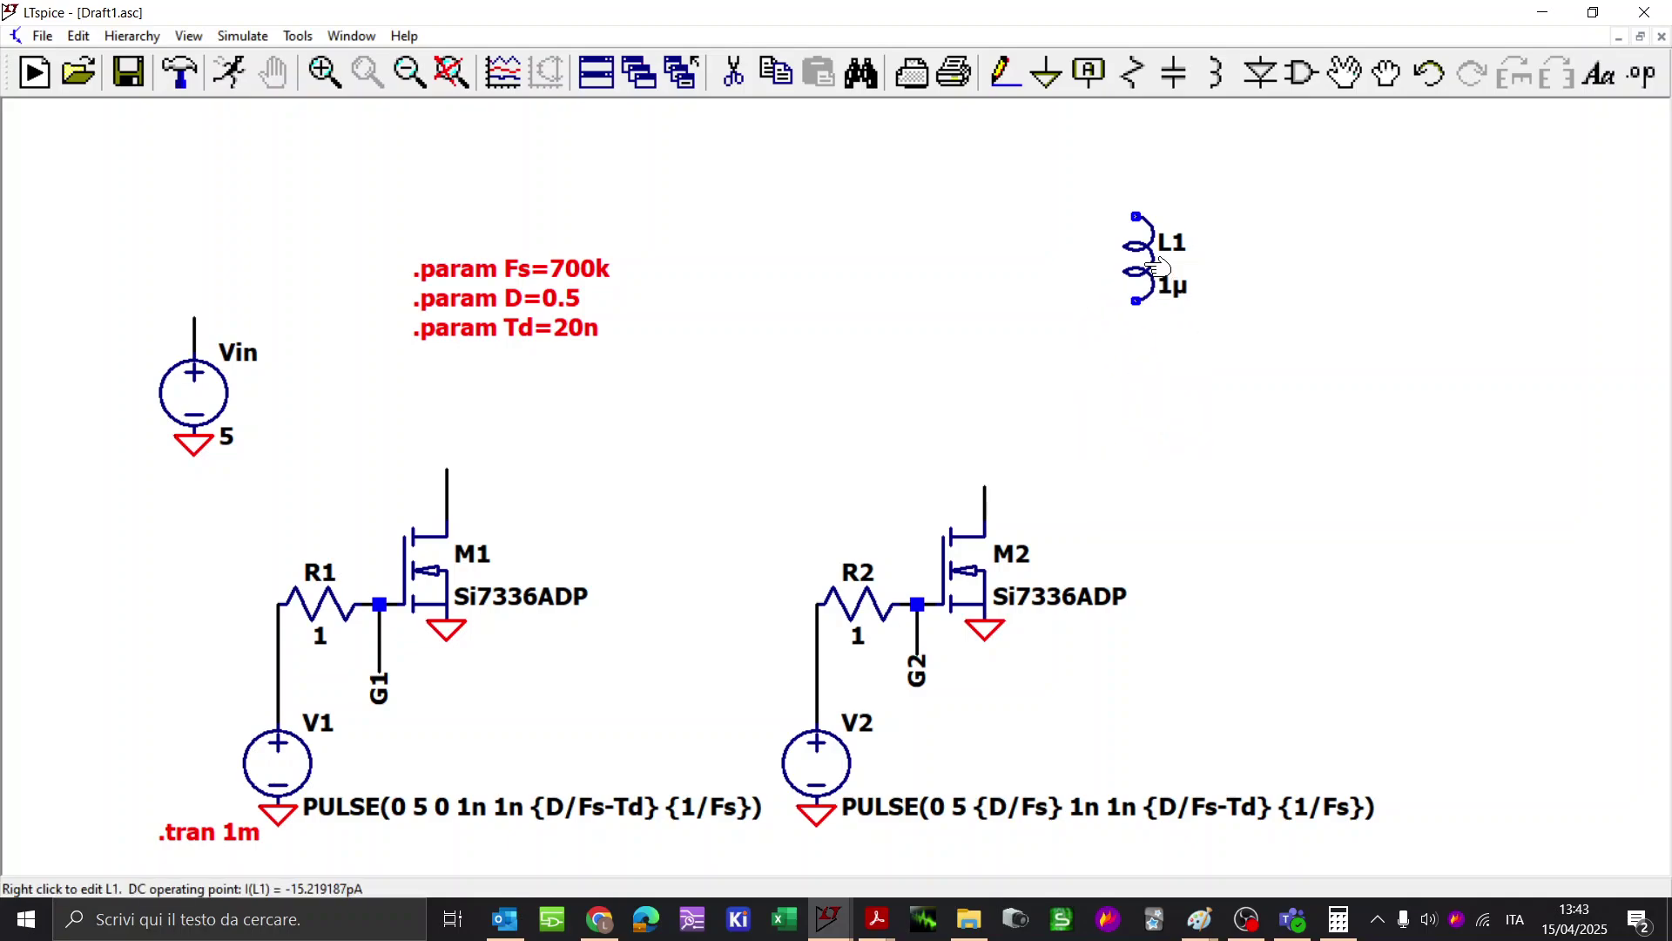
{"action": "key", "text": "ctrl+c"}
{"action": "left_click", "coordinate": [1139, 398]}
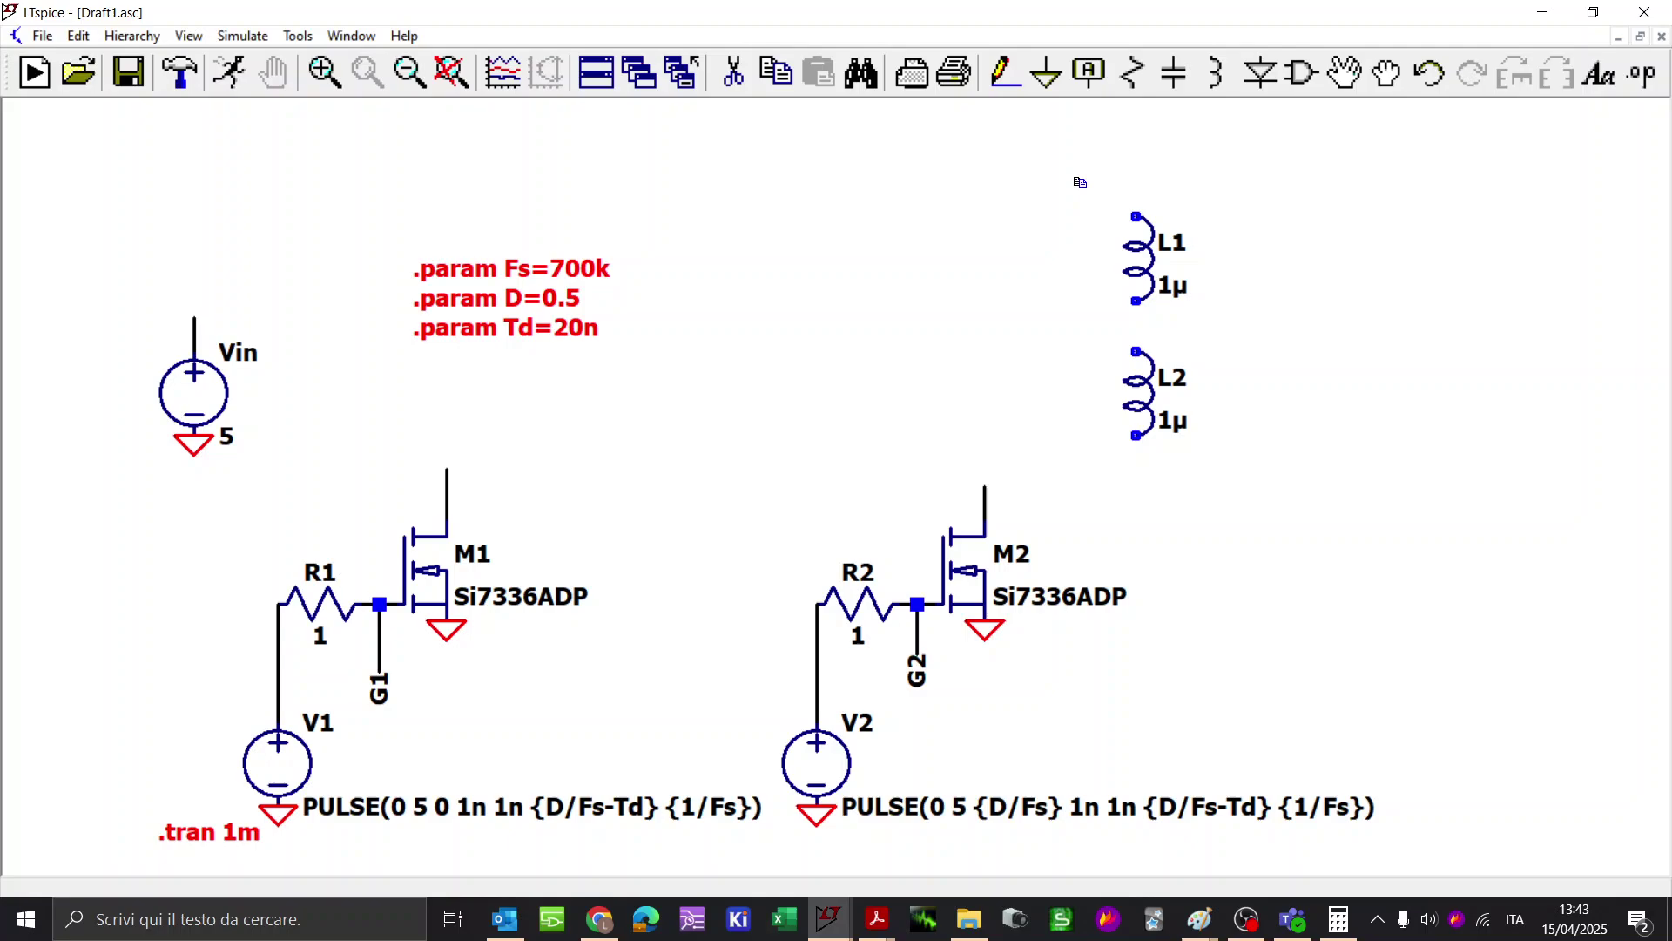
Step: Copy L1 and L2 as a mirrored pair, L3 and L4, to the right of the originals
{"action": "left_click_drag", "start_coordinate": [1080, 182], "coordinate": [1216, 448]}
{"action": "key", "text": "ctrl+e"}
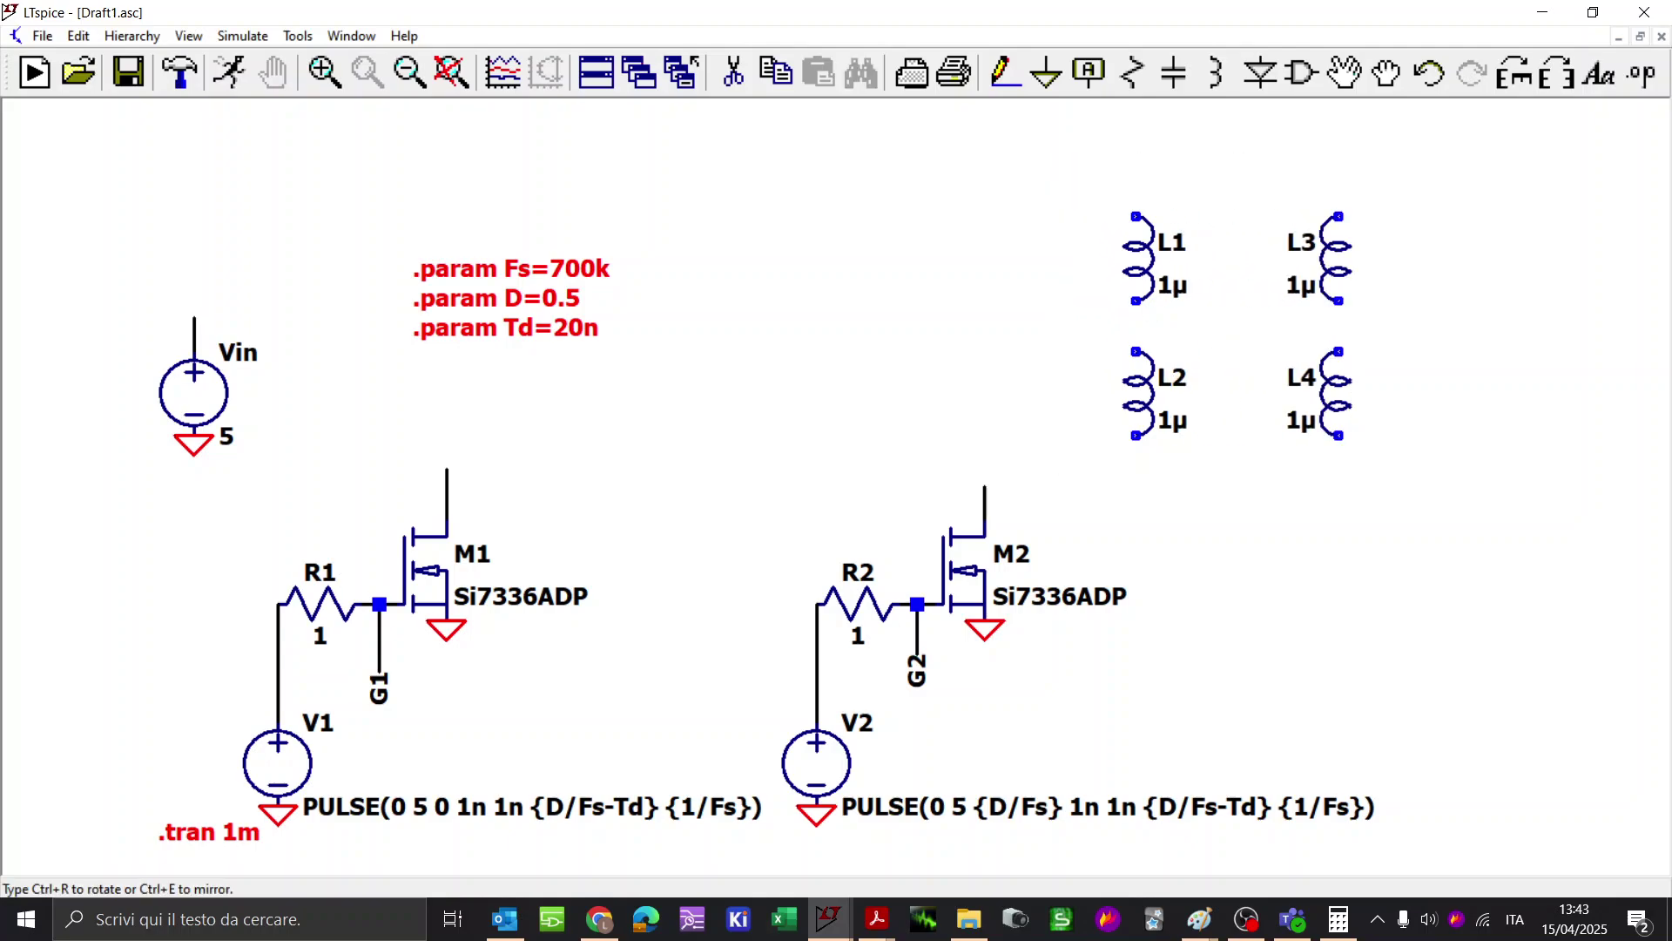
{"action": "left_click", "coordinate": [1297, 323]}
Step: Add the text "K L1 L2 L3 L4 1" below the inductors and make it a SPICE directive
{"action": "key", "text": "t"}
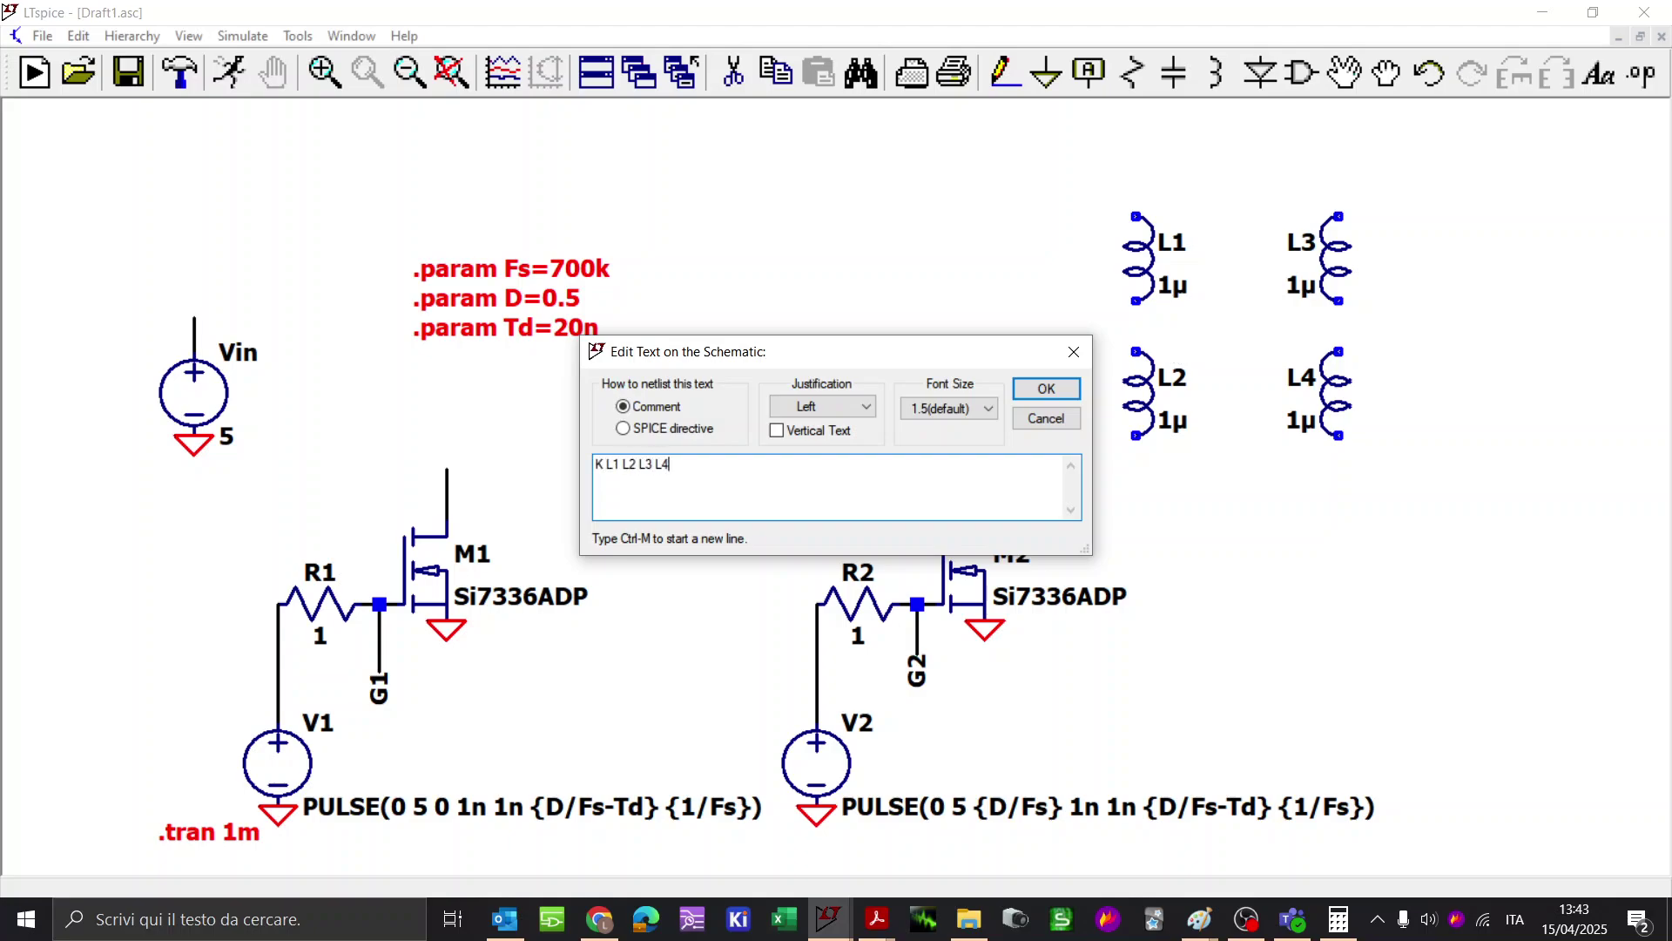
{"action": "key", "text": "Return"}
{"action": "left_click", "coordinate": [1167, 486]}
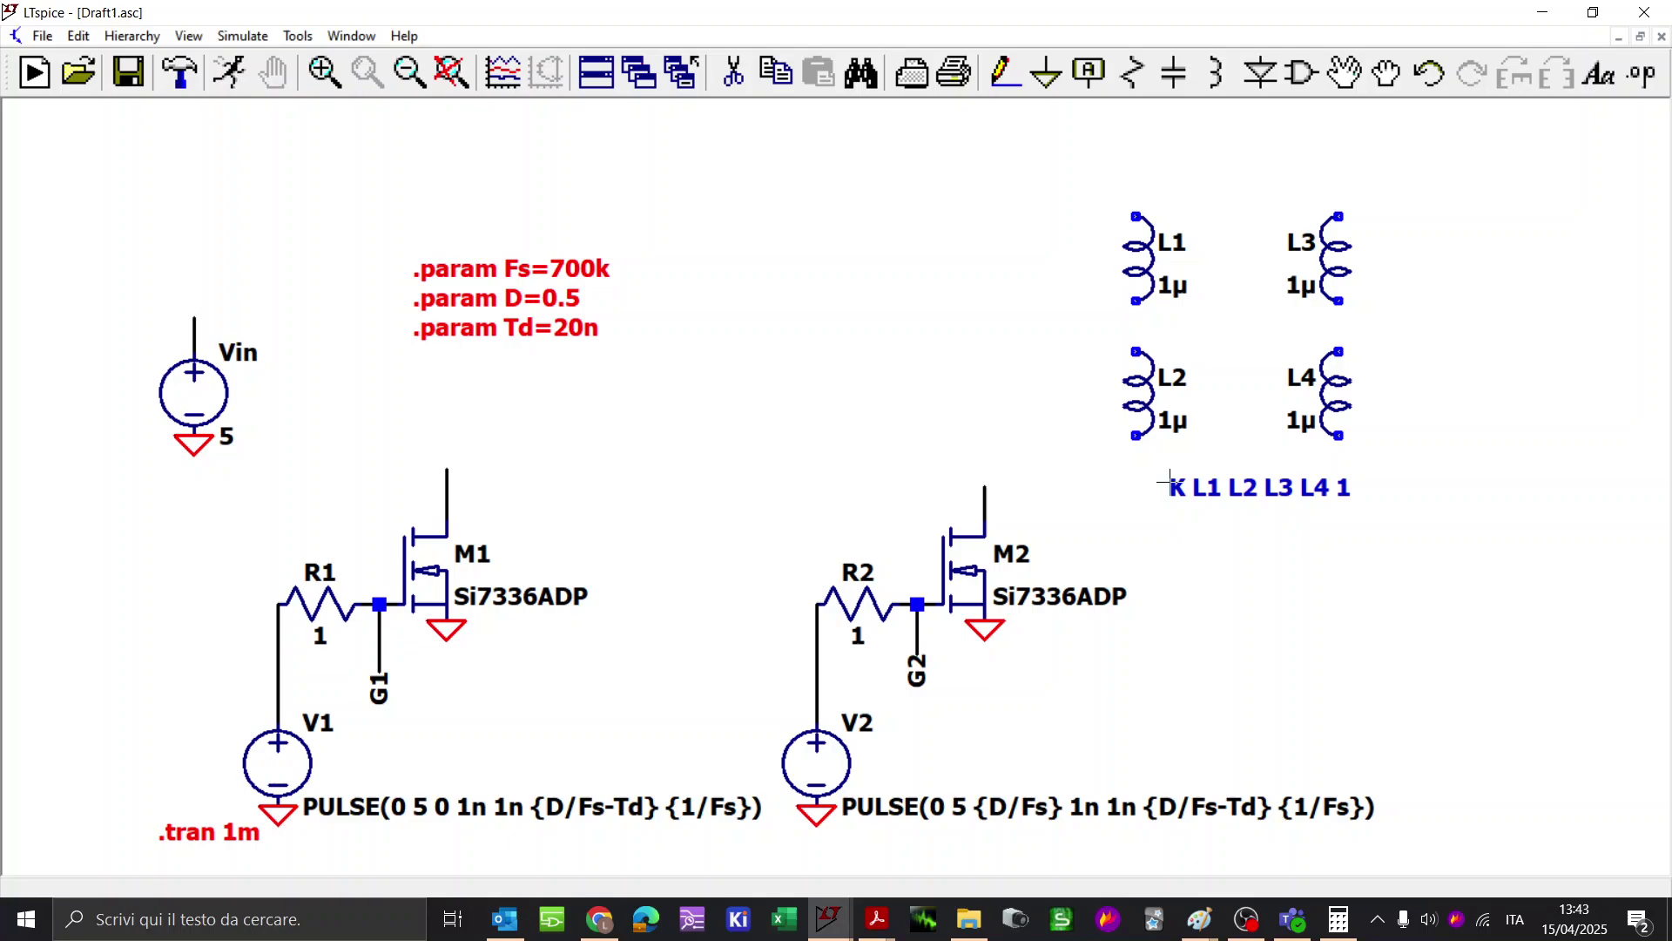
{"action": "right_click", "coordinate": [1078, 435]}
{"action": "left_click", "coordinate": [741, 433]}
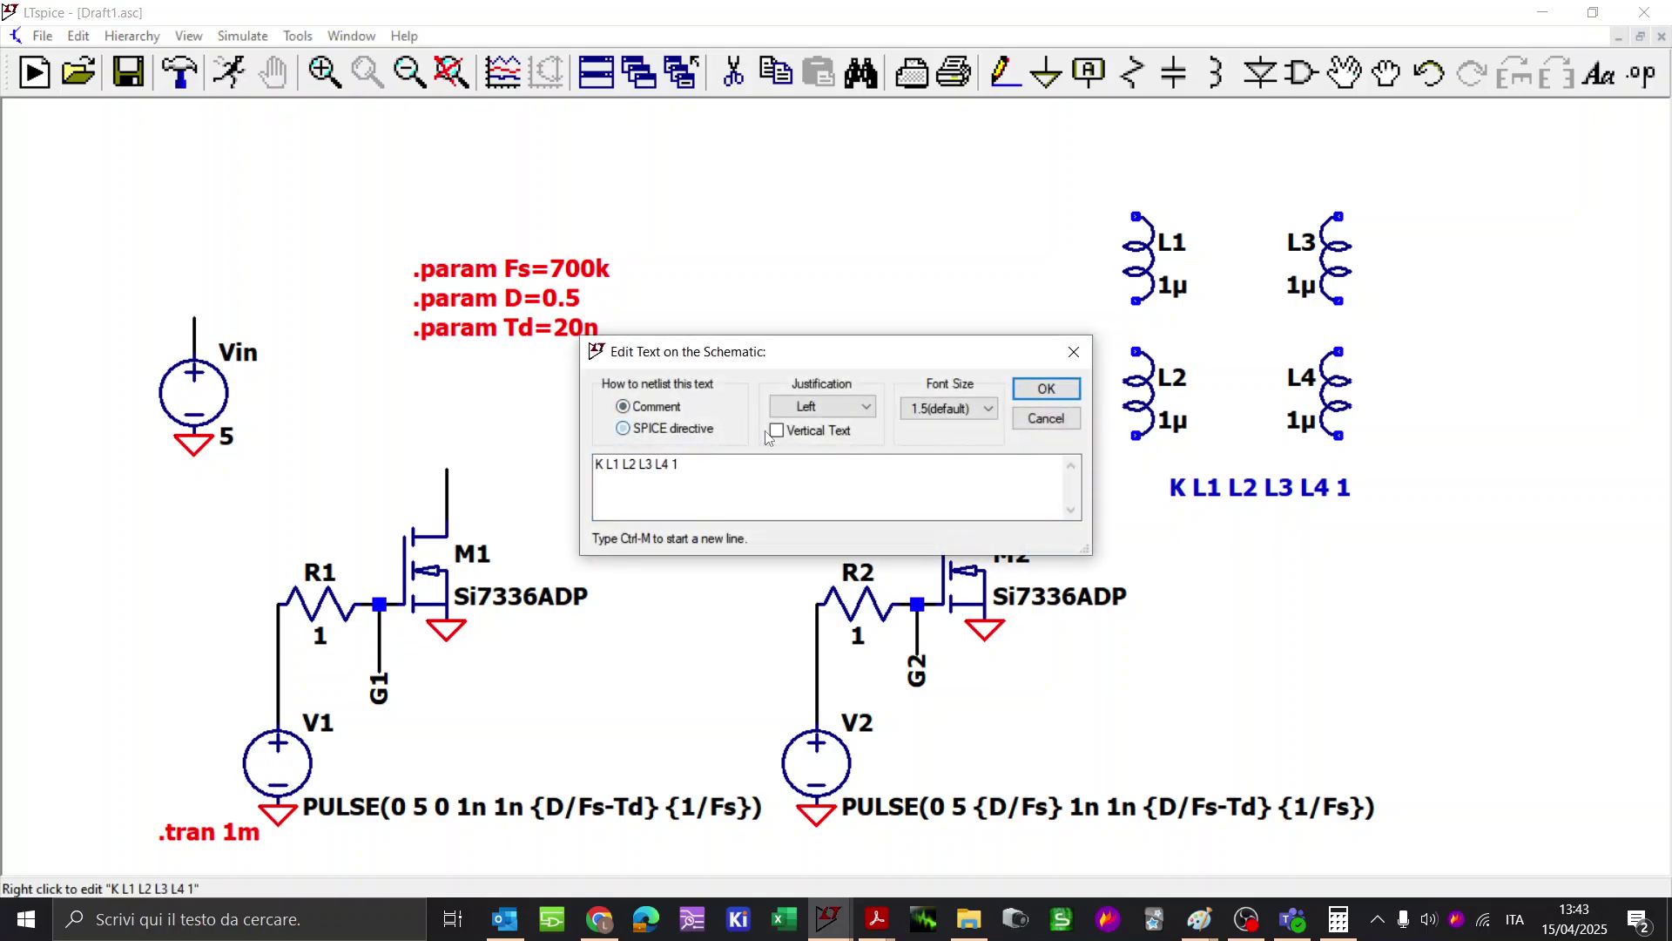
{"action": "left_click", "coordinate": [1059, 388]}
Step: Rotate the four inductors by 180° and mirror them so their phase dots sit at the upper ends
{"action": "left_click_drag", "start_coordinate": [1405, 466], "coordinate": [1045, 166]}
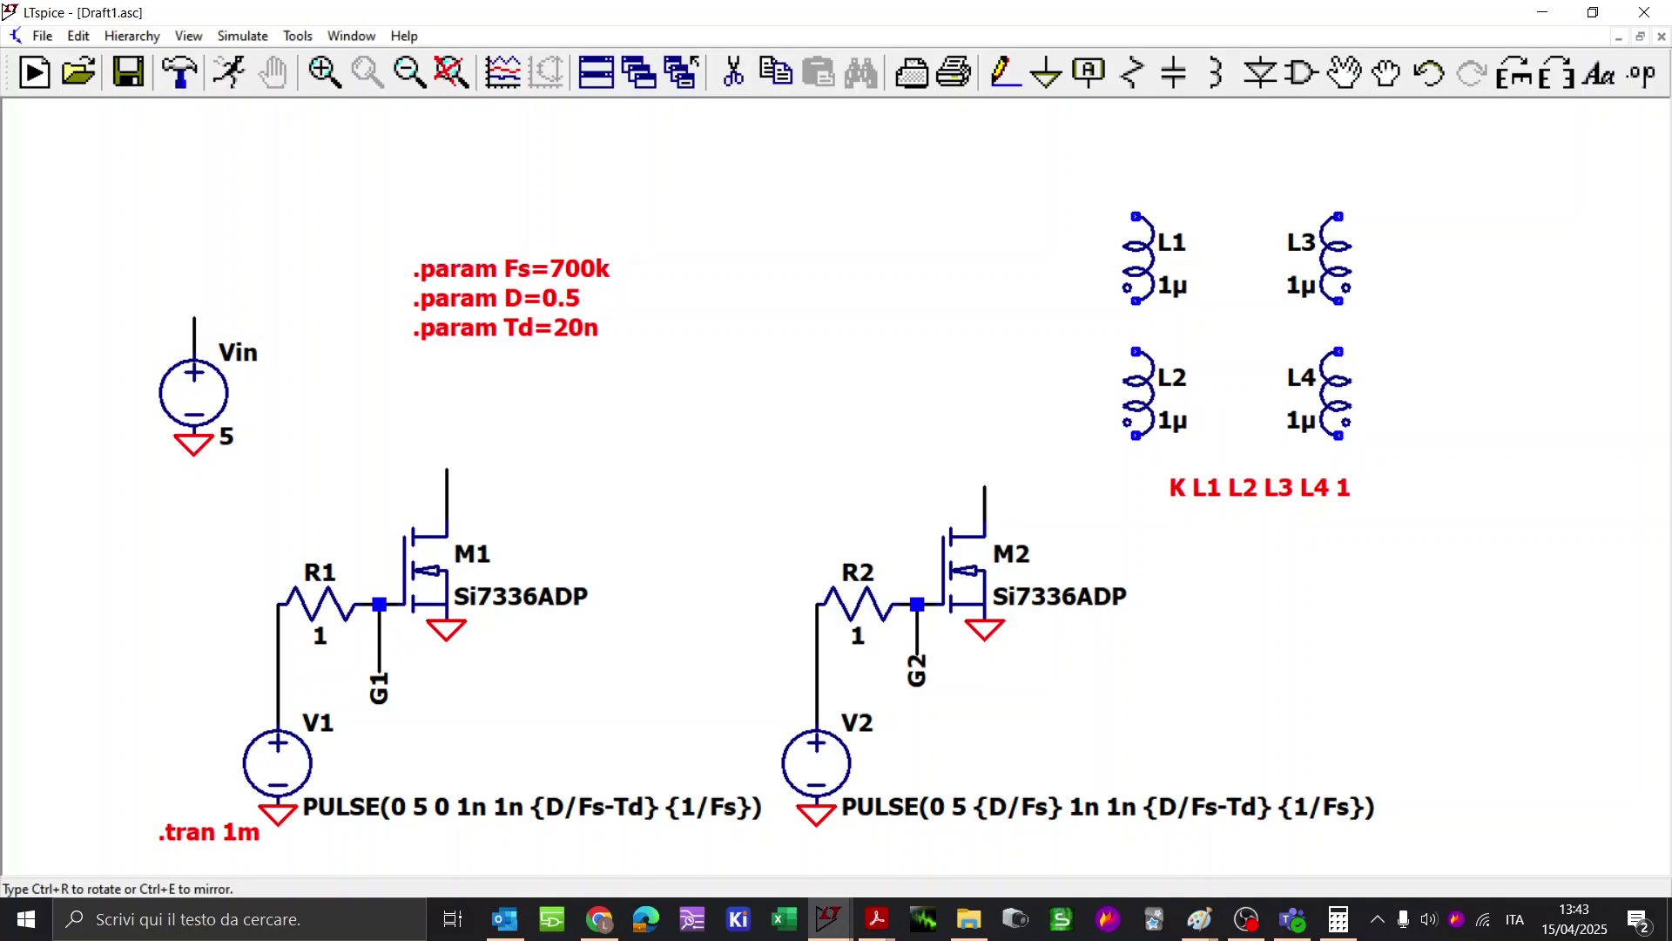
{"action": "key", "text": "ctrl+r"}
{"action": "key", "text": "ctrl+r"}
{"action": "key", "text": "ctrl+e"}
{"action": "left_click", "coordinate": [1016, 430]}
{"action": "key", "text": "Escape"}
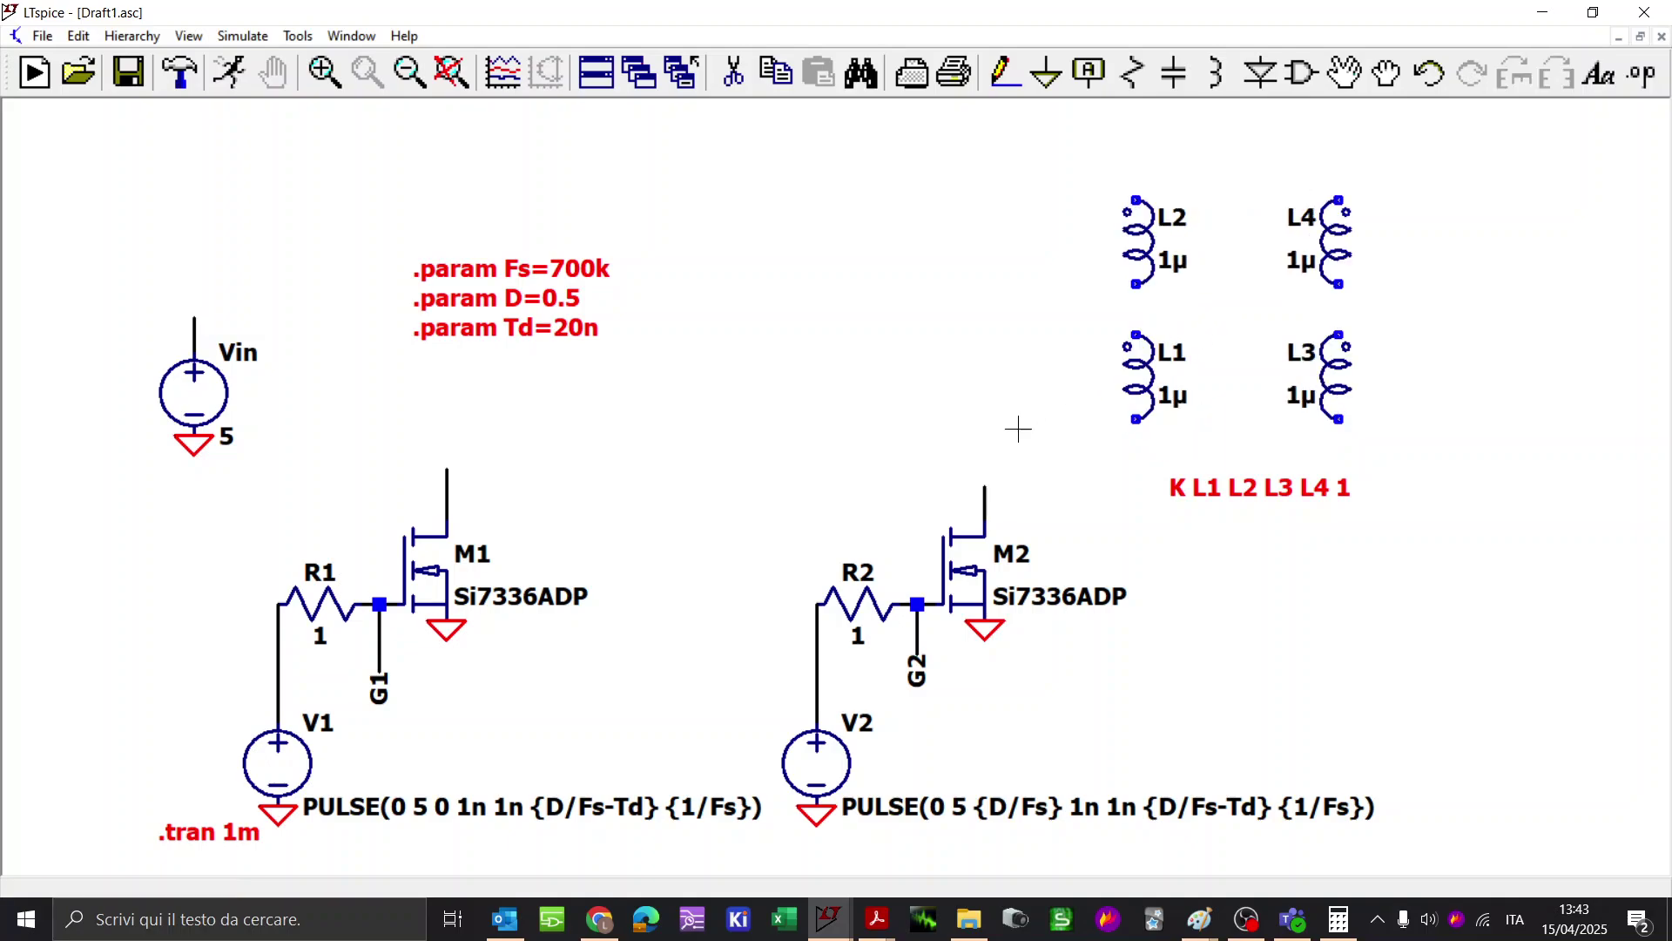
Step: Wire M2's drain up through L1 and L2 in series and across the top of the circuit to M1's drain
{"action": "key", "text": "F4"}
{"action": "key", "text": "Escape"}
{"action": "key", "text": "F3"}
{"action": "left_click", "coordinate": [984, 486]}
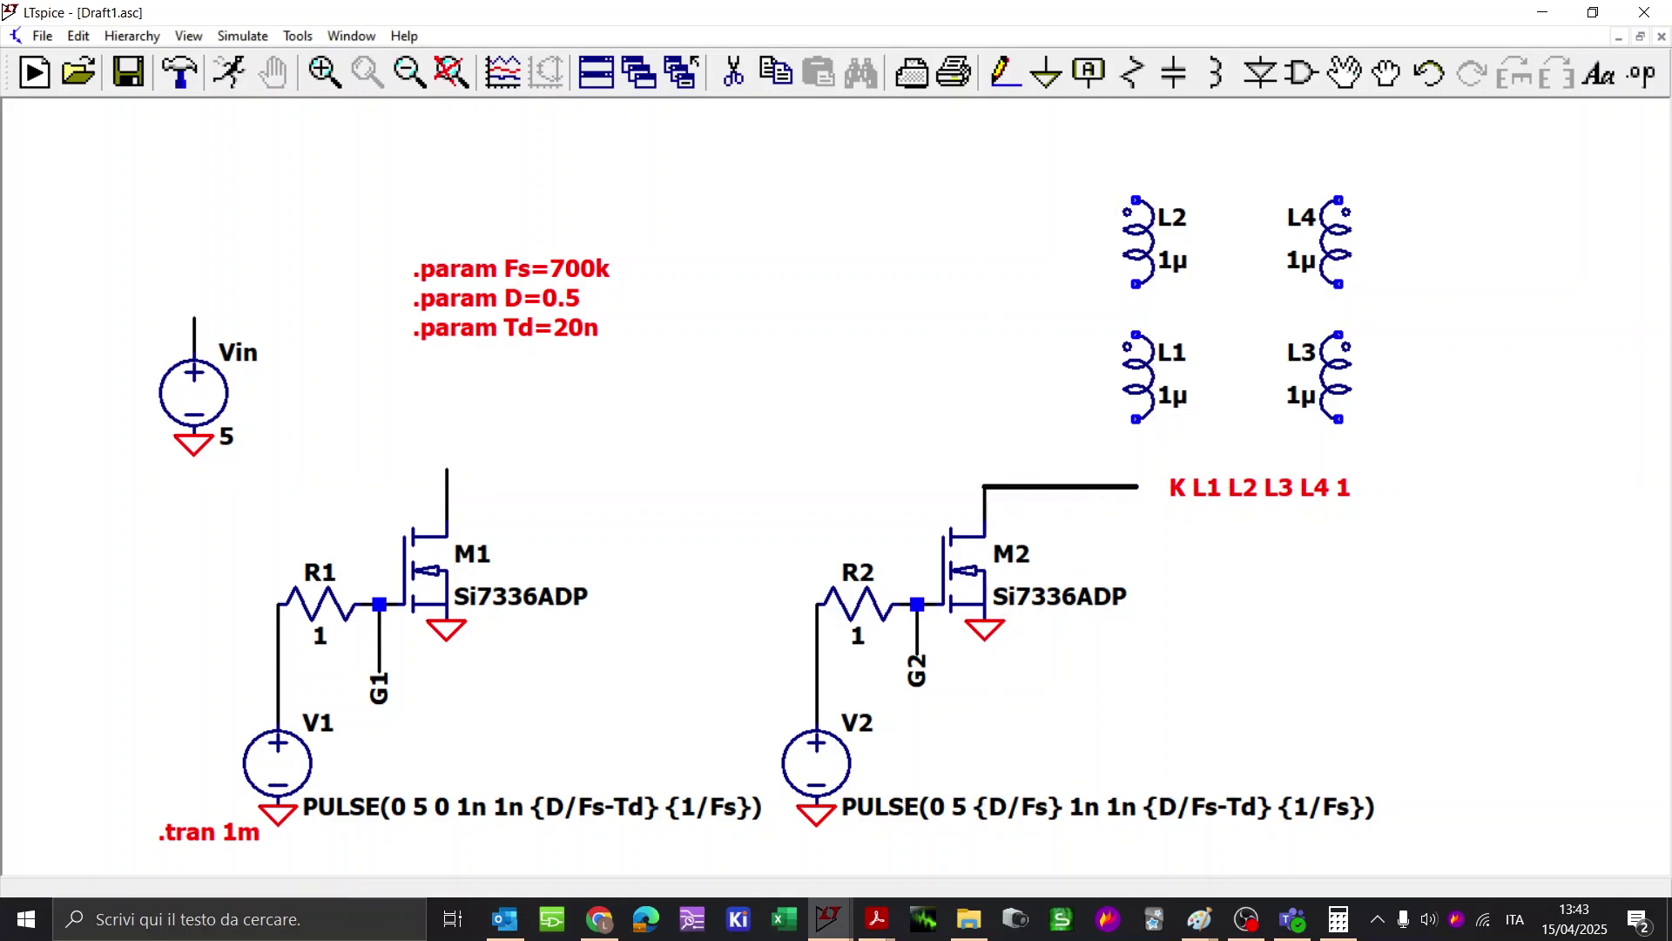
{"action": "left_click", "coordinate": [1136, 148]}
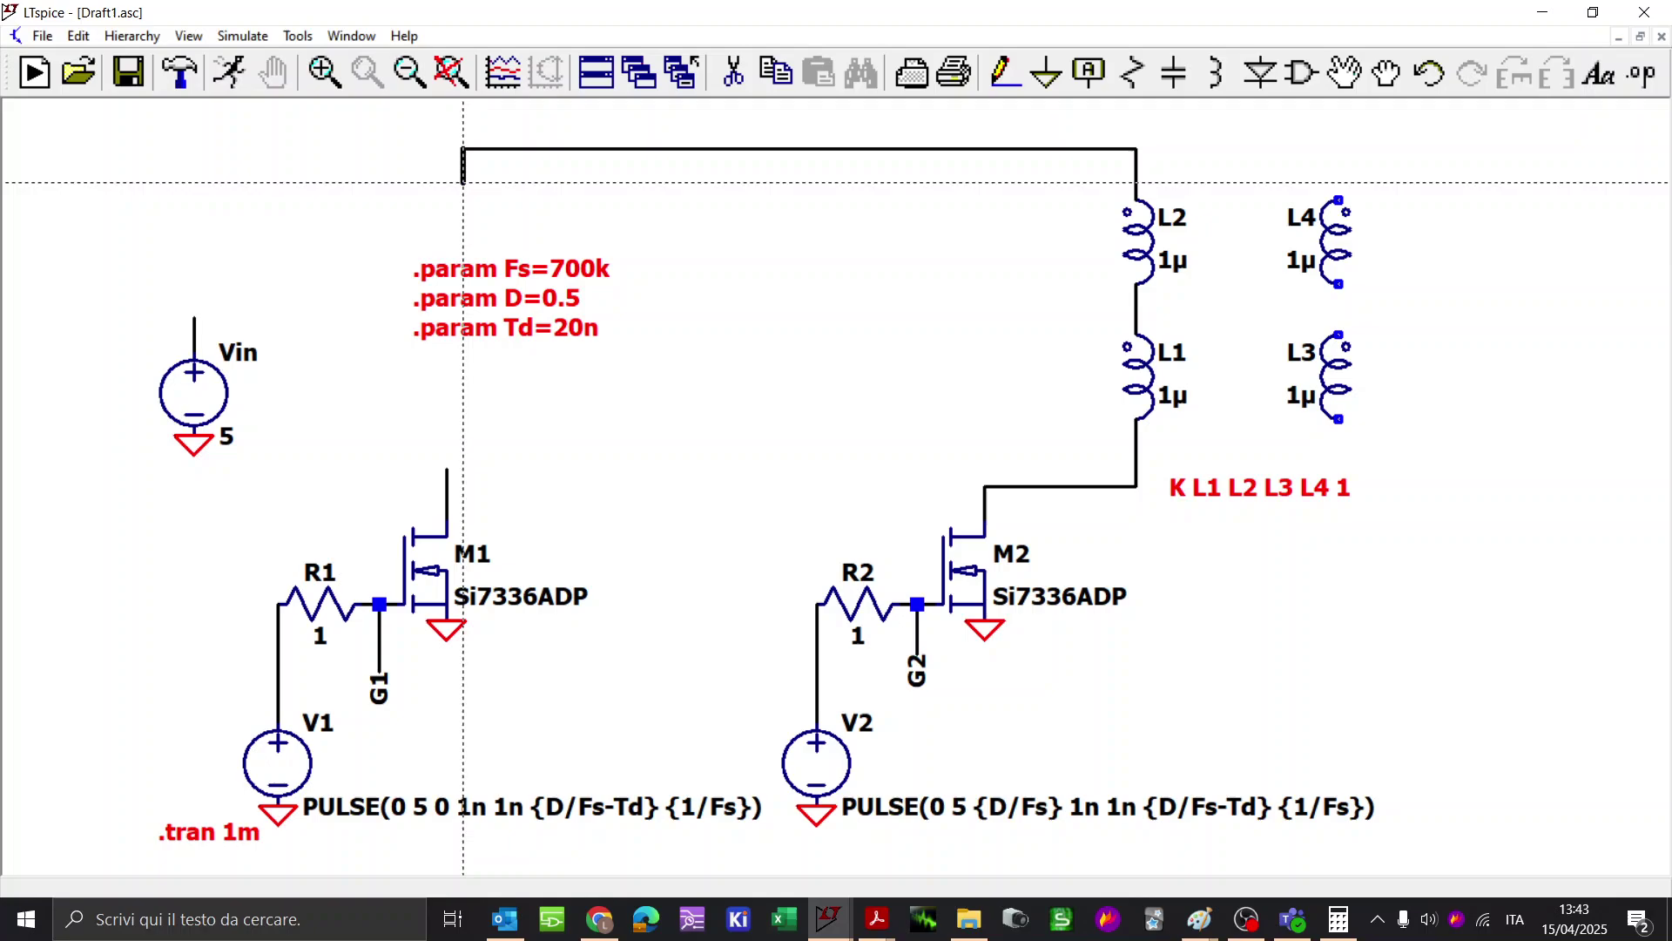
{"action": "left_click", "coordinate": [447, 469]}
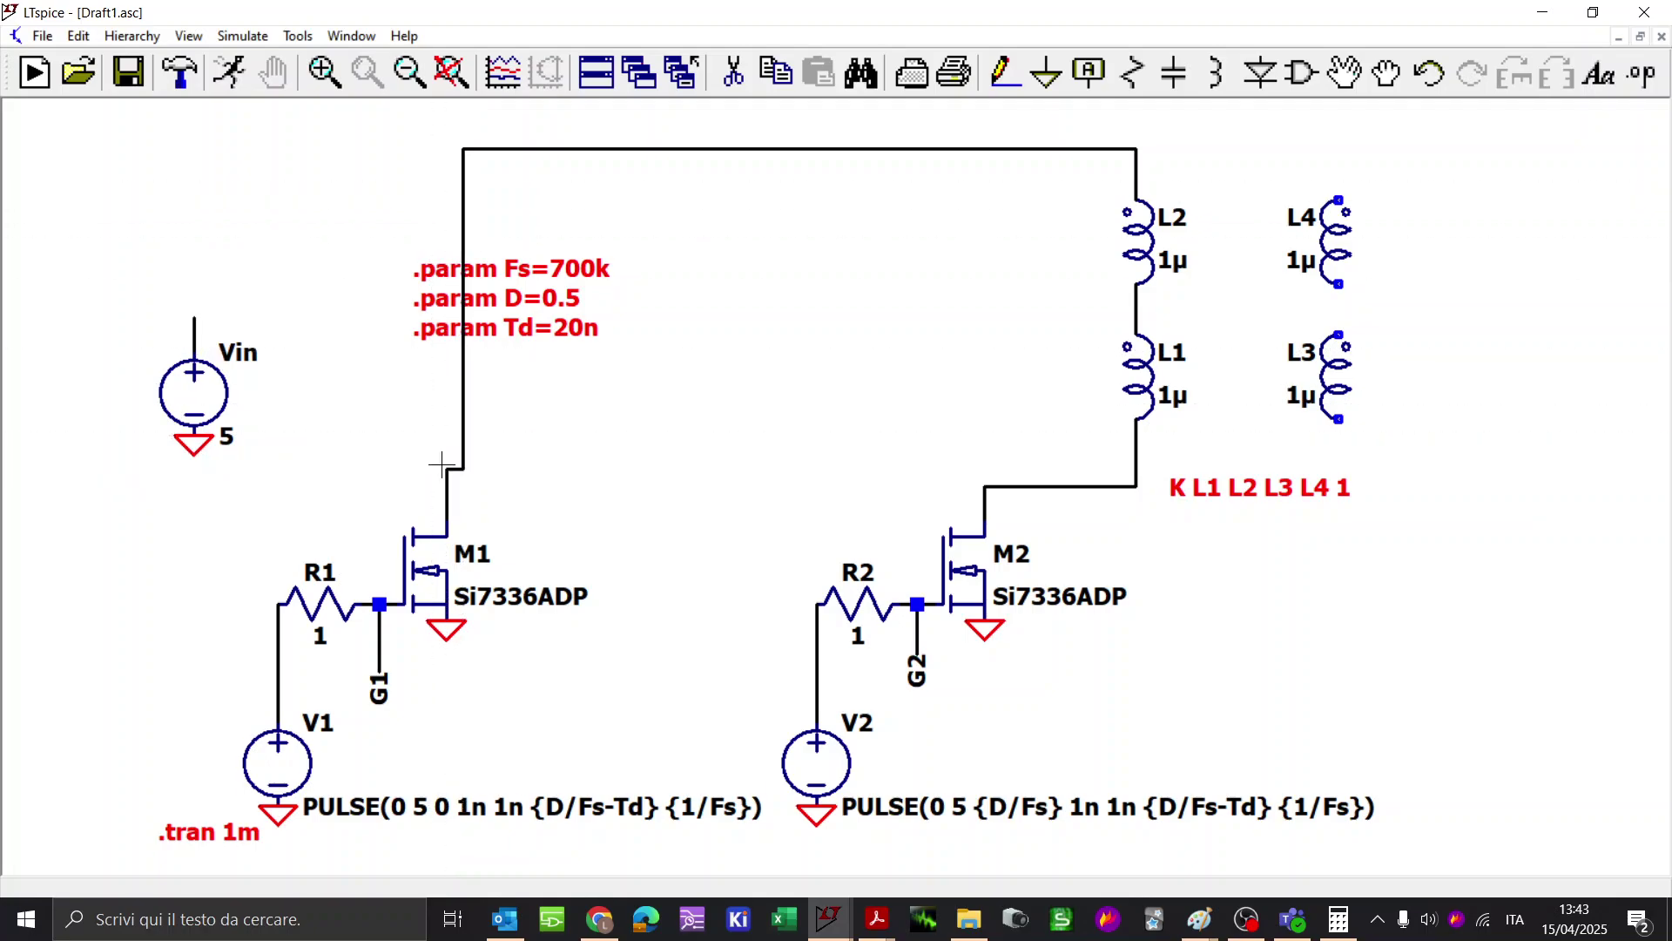
Step: Shift the whole M1 gate-drive stage right to line up with the vertical drain wire and delete the leftover jog
{"action": "key", "text": "F7"}
{"action": "left_click_drag", "start_coordinate": [472, 834], "coordinate": [231, 461]}
{"action": "left_click", "coordinate": [487, 454]}
{"action": "left_click", "coordinate": [485, 455]}
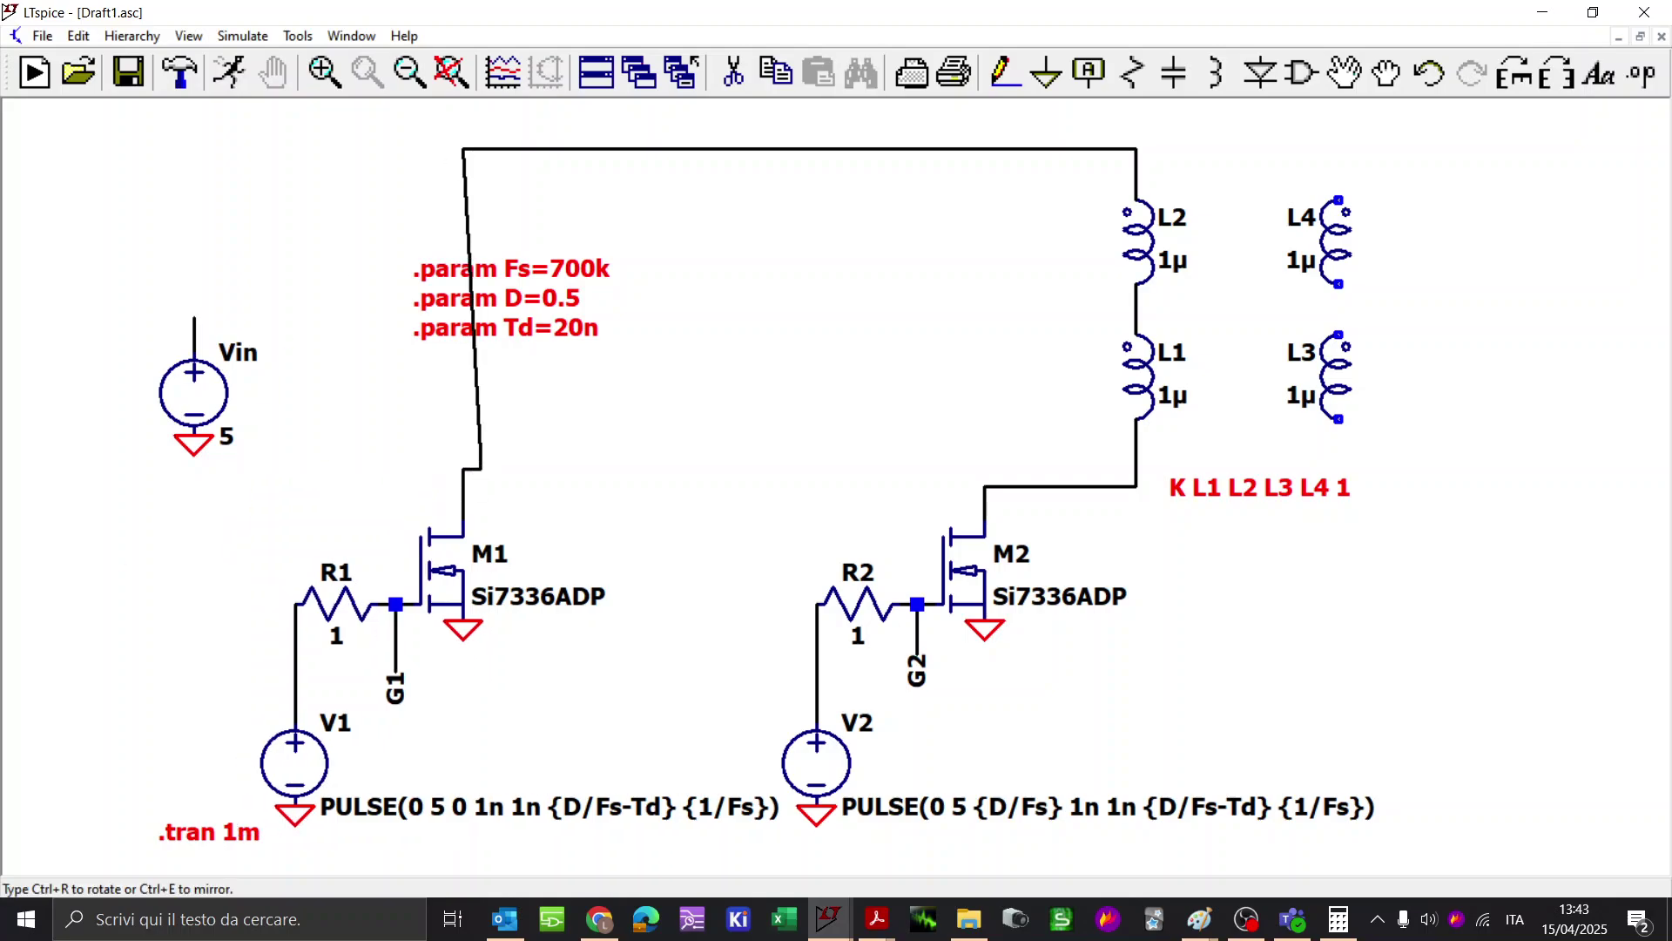
{"action": "left_click", "coordinate": [465, 469]}
{"action": "key", "text": "F5"}
{"action": "left_click", "coordinate": [482, 469]}
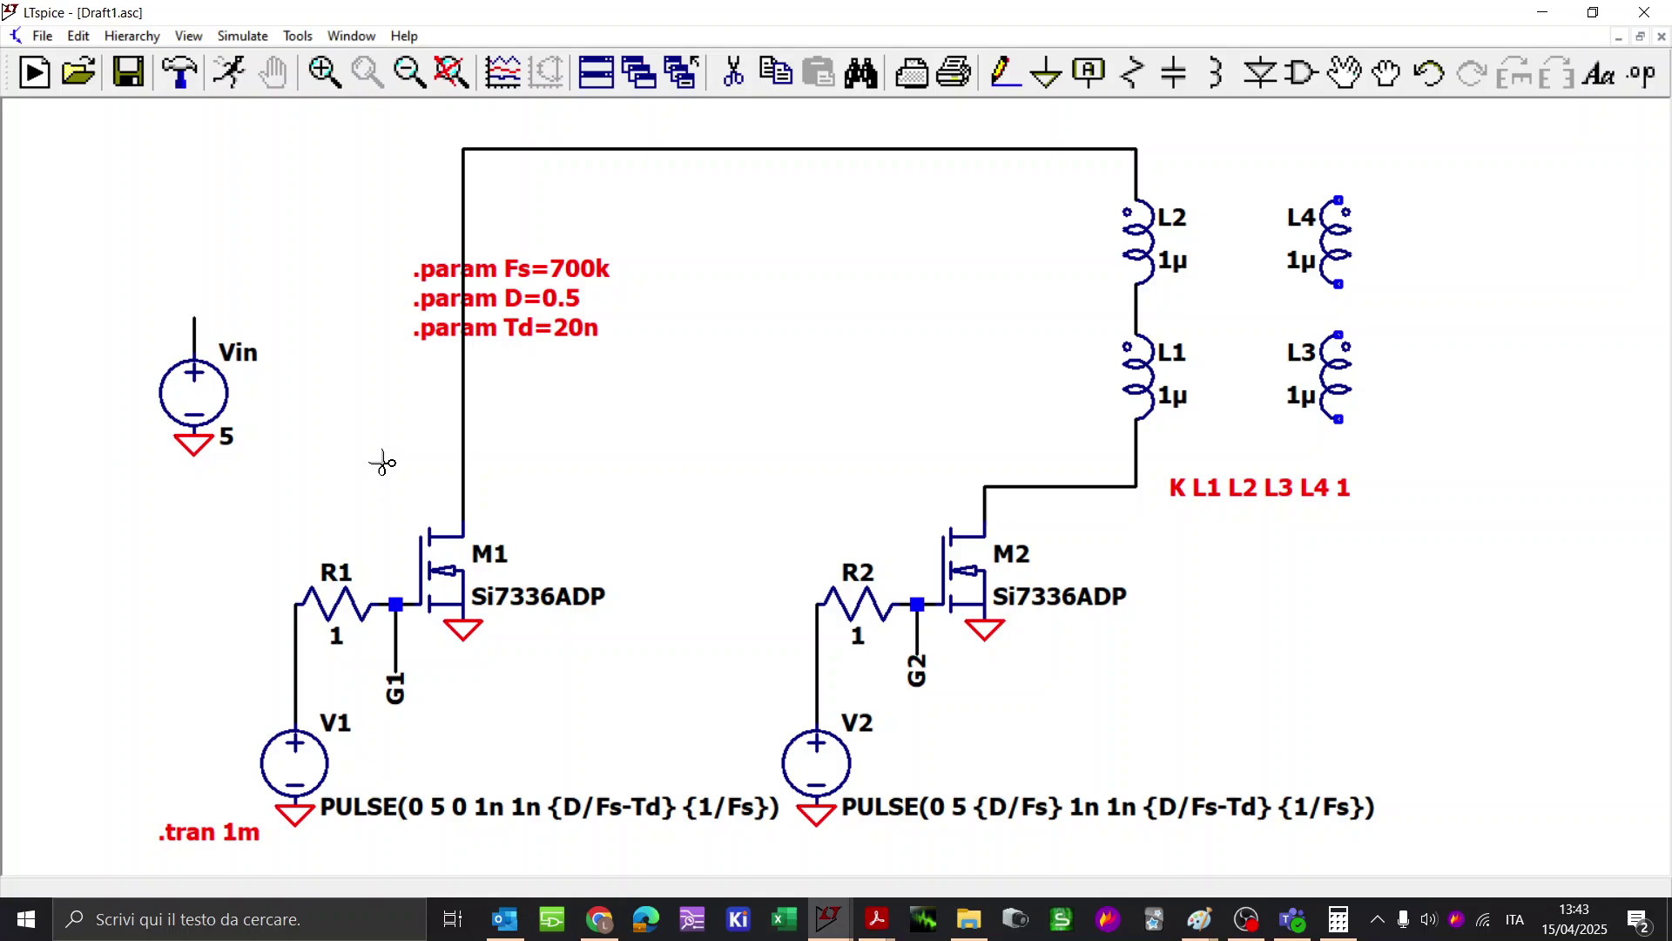
Step: Move Vin, rotated by 90°, to the left of L1 and L2 and wire its positive terminal to their common node
{"action": "key", "text": "F8"}
{"action": "left_click_drag", "start_coordinate": [303, 516], "coordinate": [130, 318]}
{"action": "key", "text": "ctrl+r"}
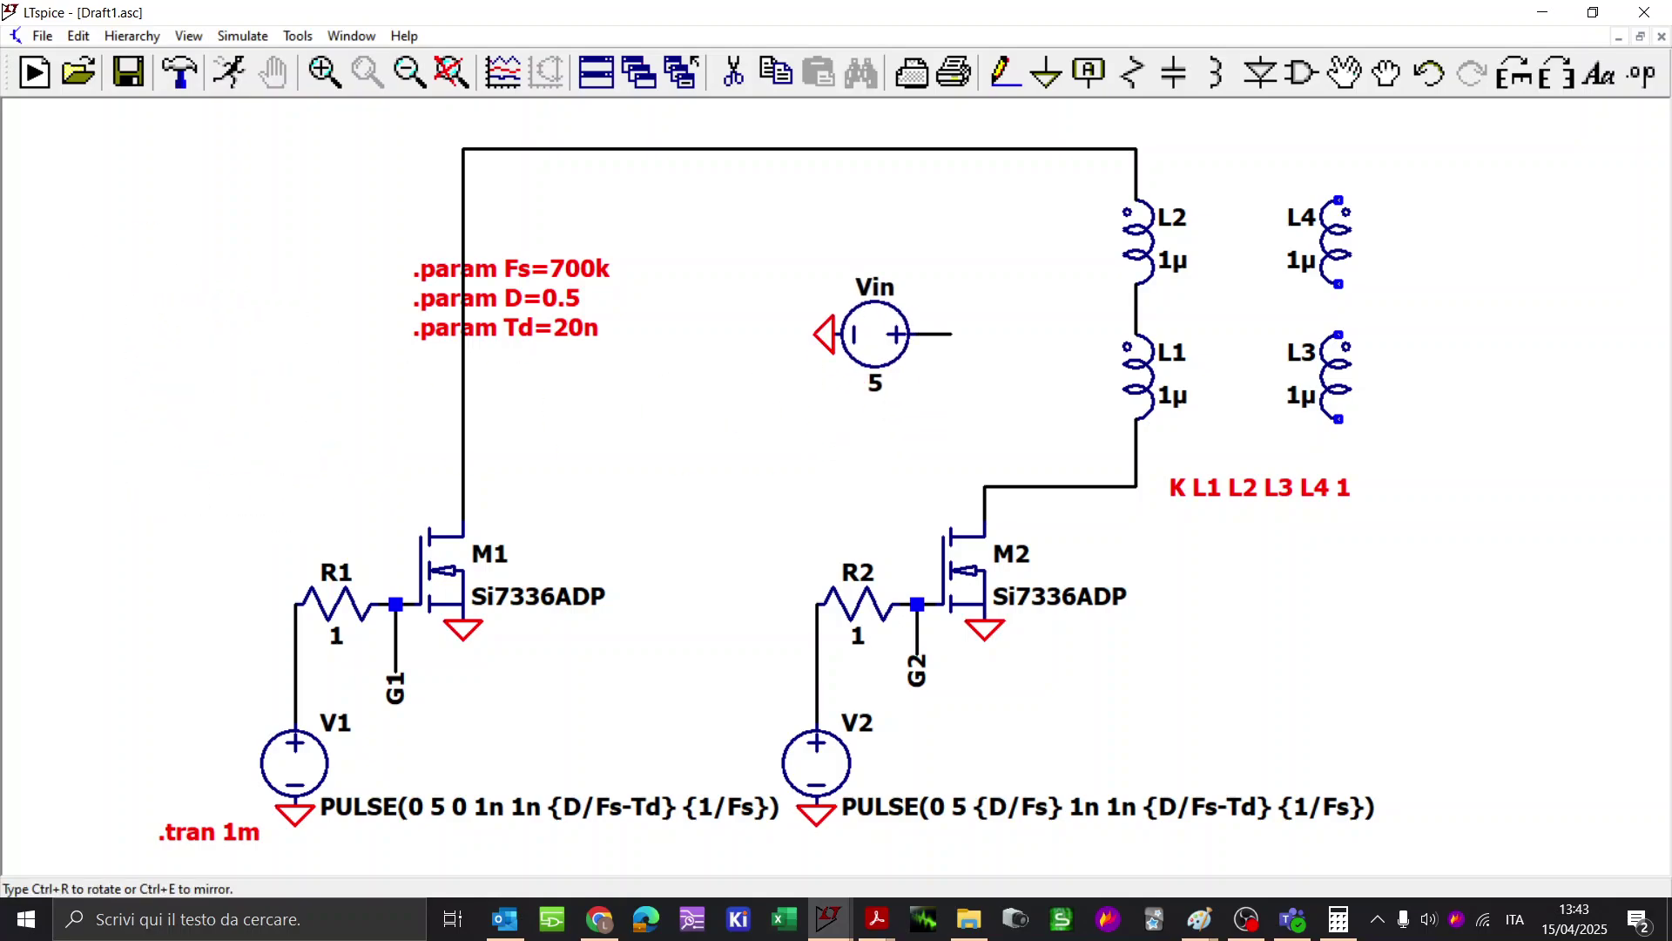
{"action": "left_click", "coordinate": [874, 317]}
{"action": "key", "text": "F3"}
{"action": "left_click", "coordinate": [950, 318]}
{"action": "left_click", "coordinate": [1137, 317]}
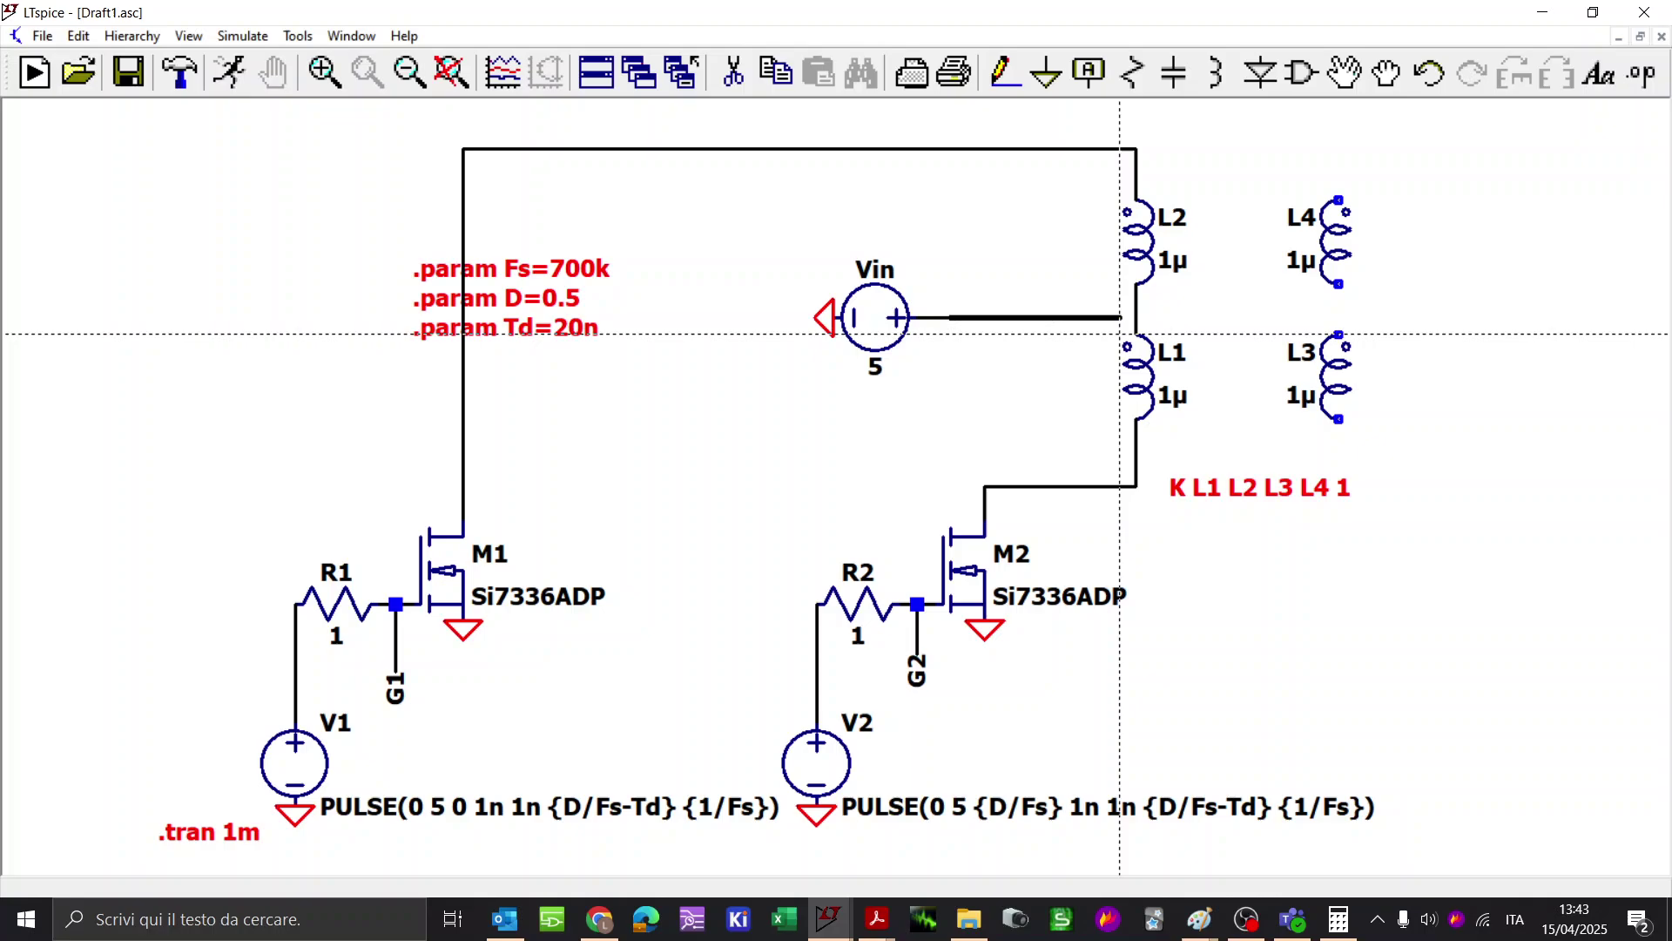
{"action": "key", "text": "Escape"}
{"action": "scroll", "coordinate": [1034, 449], "scroll_direction": "down", "scroll_amount": 2}
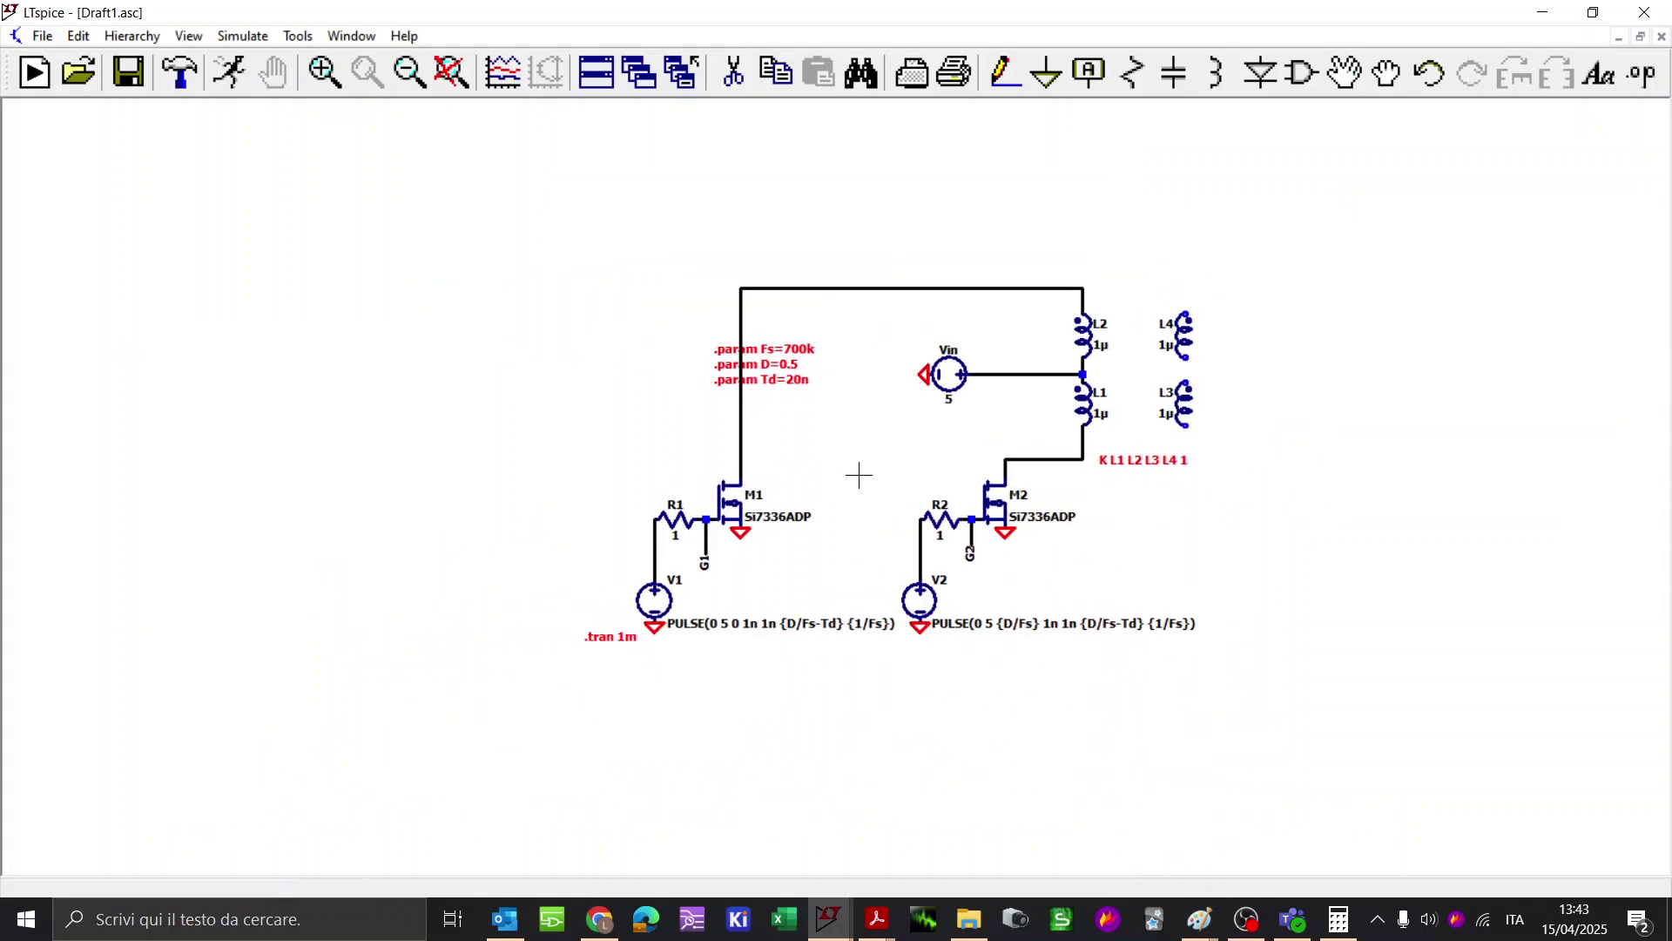
{"action": "scroll", "coordinate": [862, 493], "scroll_direction": "up", "scroll_amount": 2}
{"action": "key", "text": "F8"}
{"action": "left_click_drag", "start_coordinate": [801, 771], "coordinate": [513, 110]}
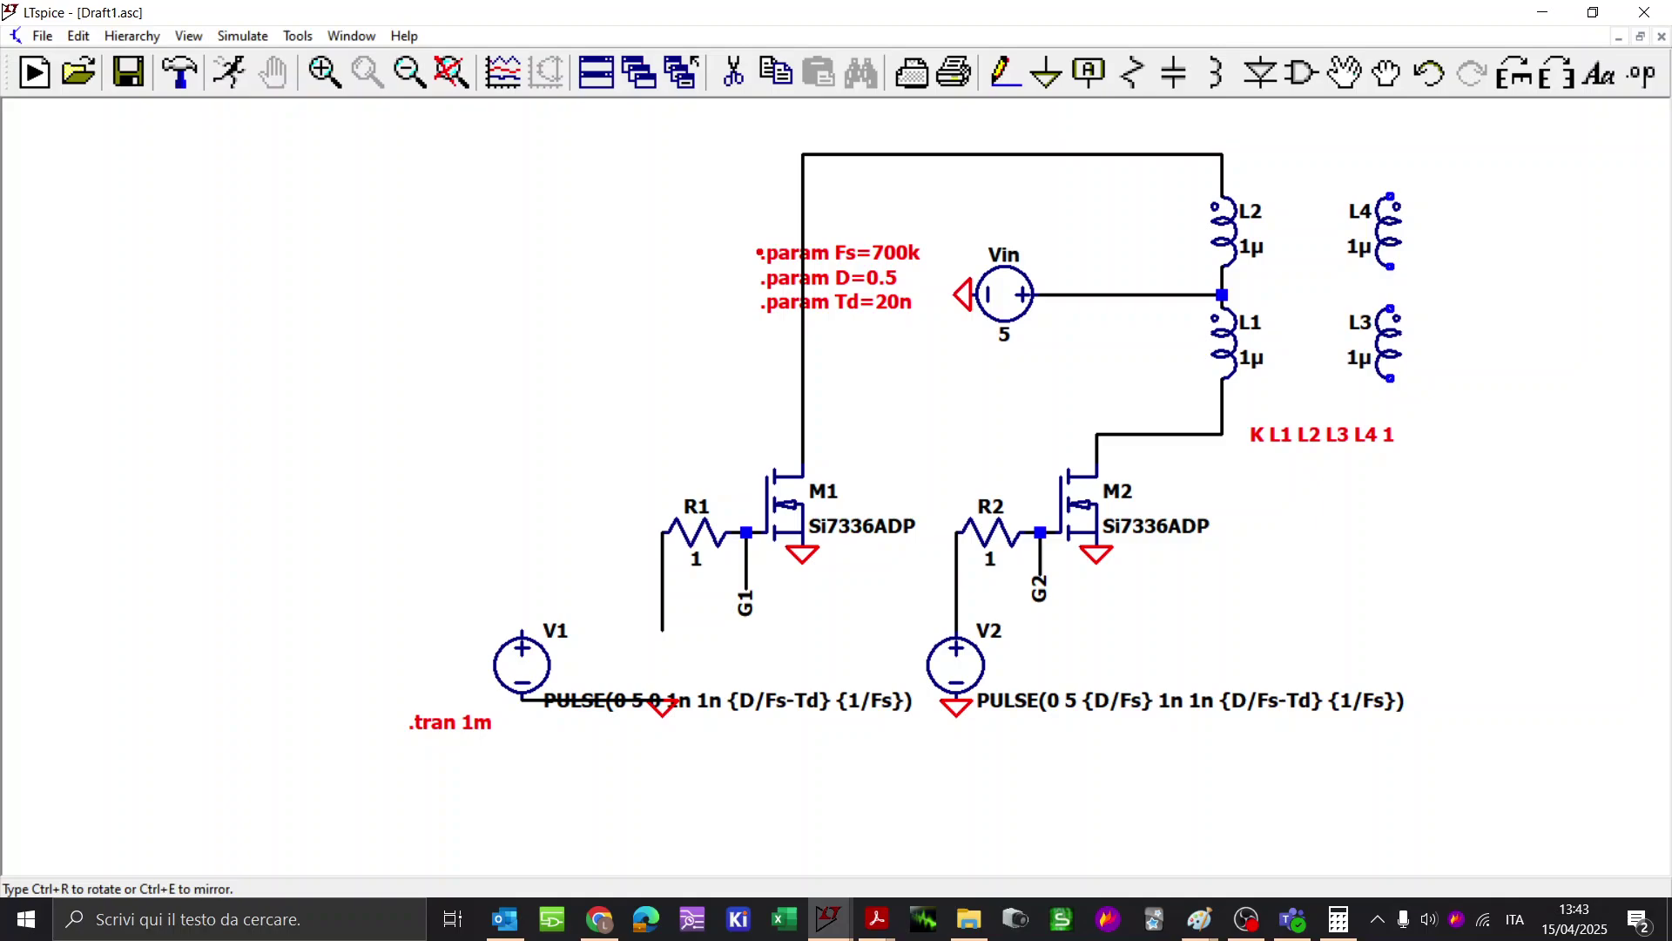
{"action": "key", "text": "Escape"}
Step: Move the M1 stage closer to M2, keeping the .param text left of its drain wire and V1's PULSE text below the source
{"action": "left_click_drag", "start_coordinate": [769, 778], "coordinate": [489, 109]}
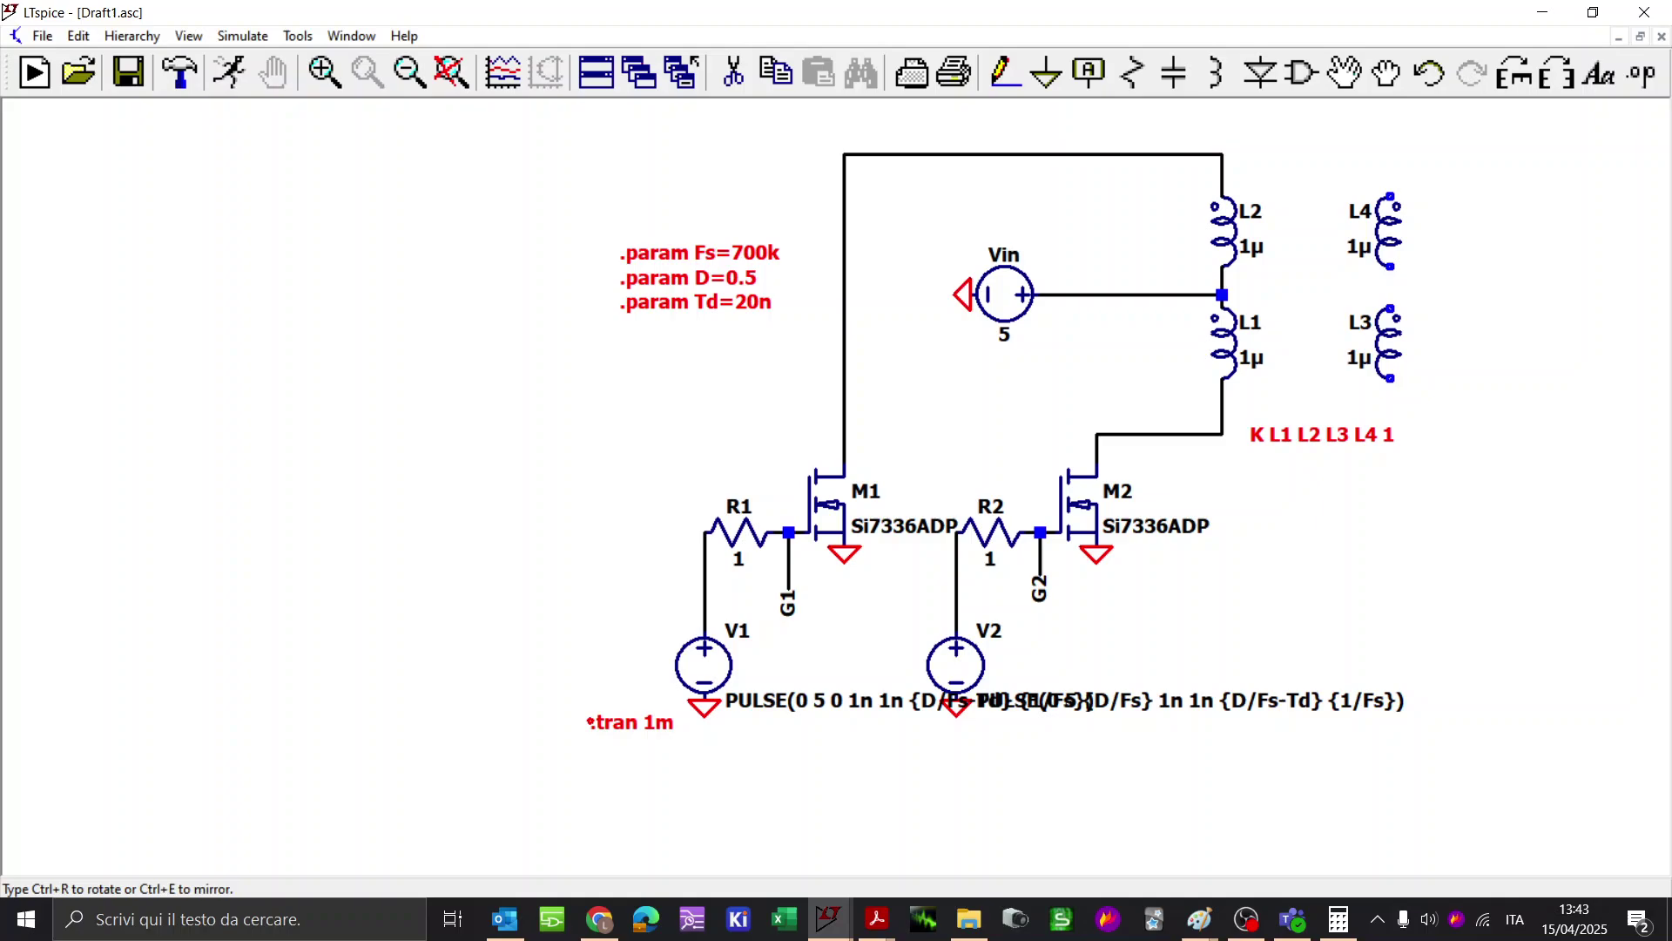
{"action": "left_click", "coordinate": [847, 638]}
{"action": "left_click", "coordinate": [863, 697]}
{"action": "left_click", "coordinate": [821, 746]}
Step: Move the K coupling directive slightly lower beneath the inductors
{"action": "left_click_drag", "start_coordinate": [1352, 587], "coordinate": [1113, 617]}
{"action": "key", "text": "F7"}
{"action": "left_click", "coordinate": [1053, 474]}
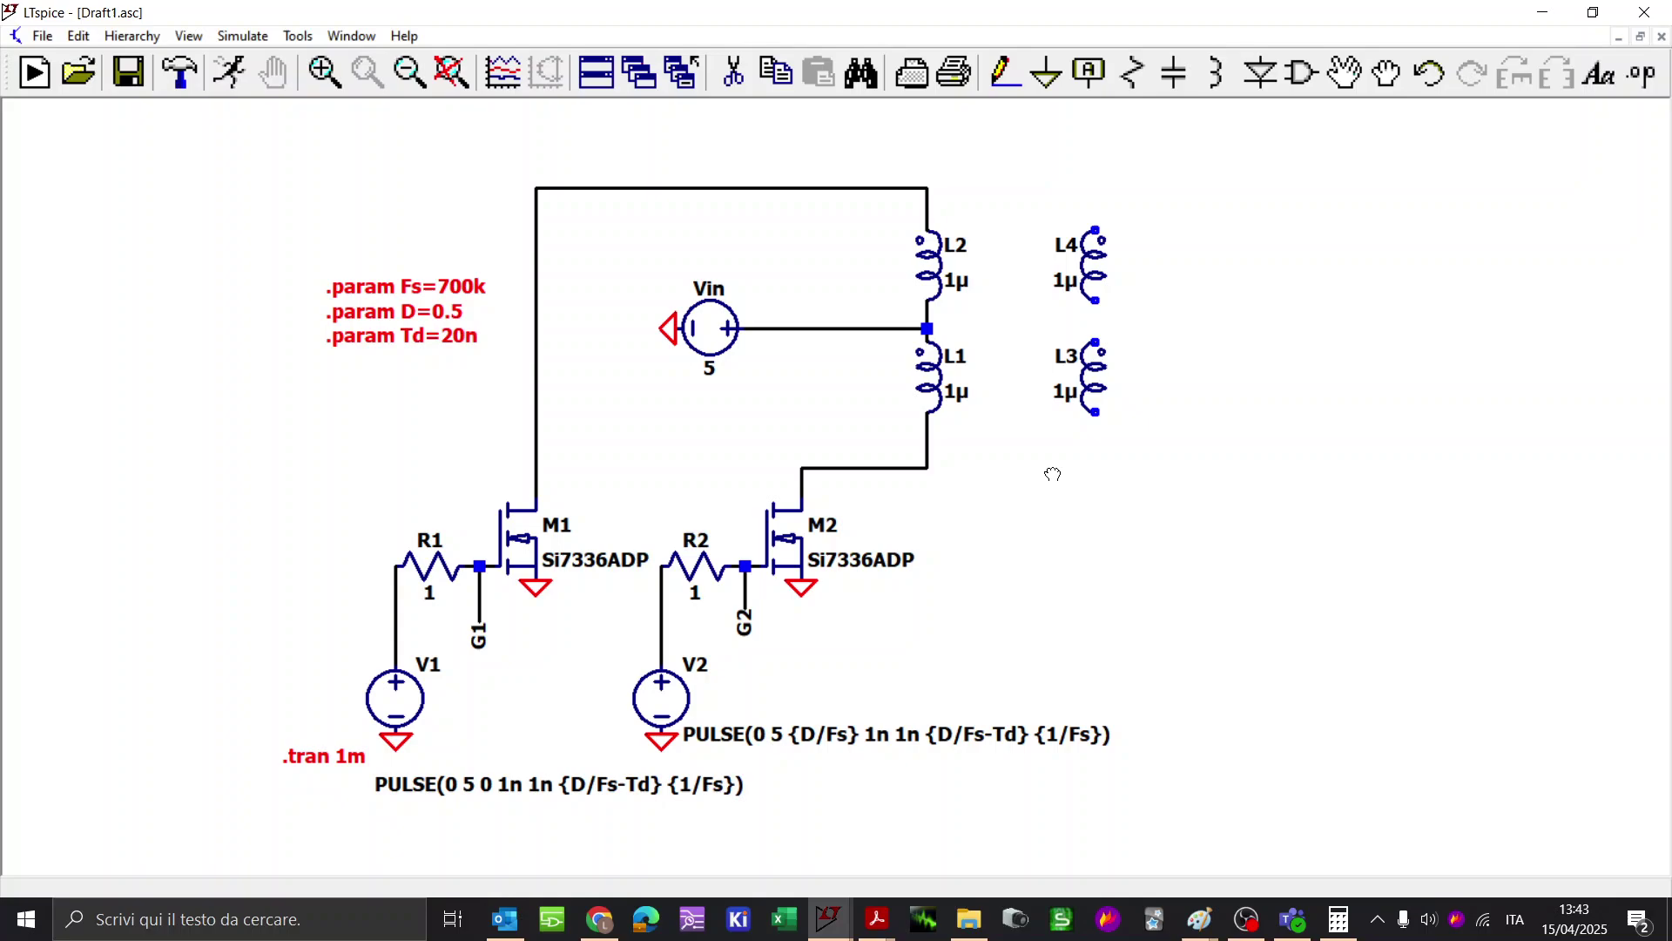
{"action": "left_click", "coordinate": [1053, 498]}
Step: Wire L3 and L4 in series and add a diode pointing right at the end of a horizontal wire from L4's upper end
{"action": "key", "text": "F3"}
{"action": "left_click", "coordinate": [1096, 468]}
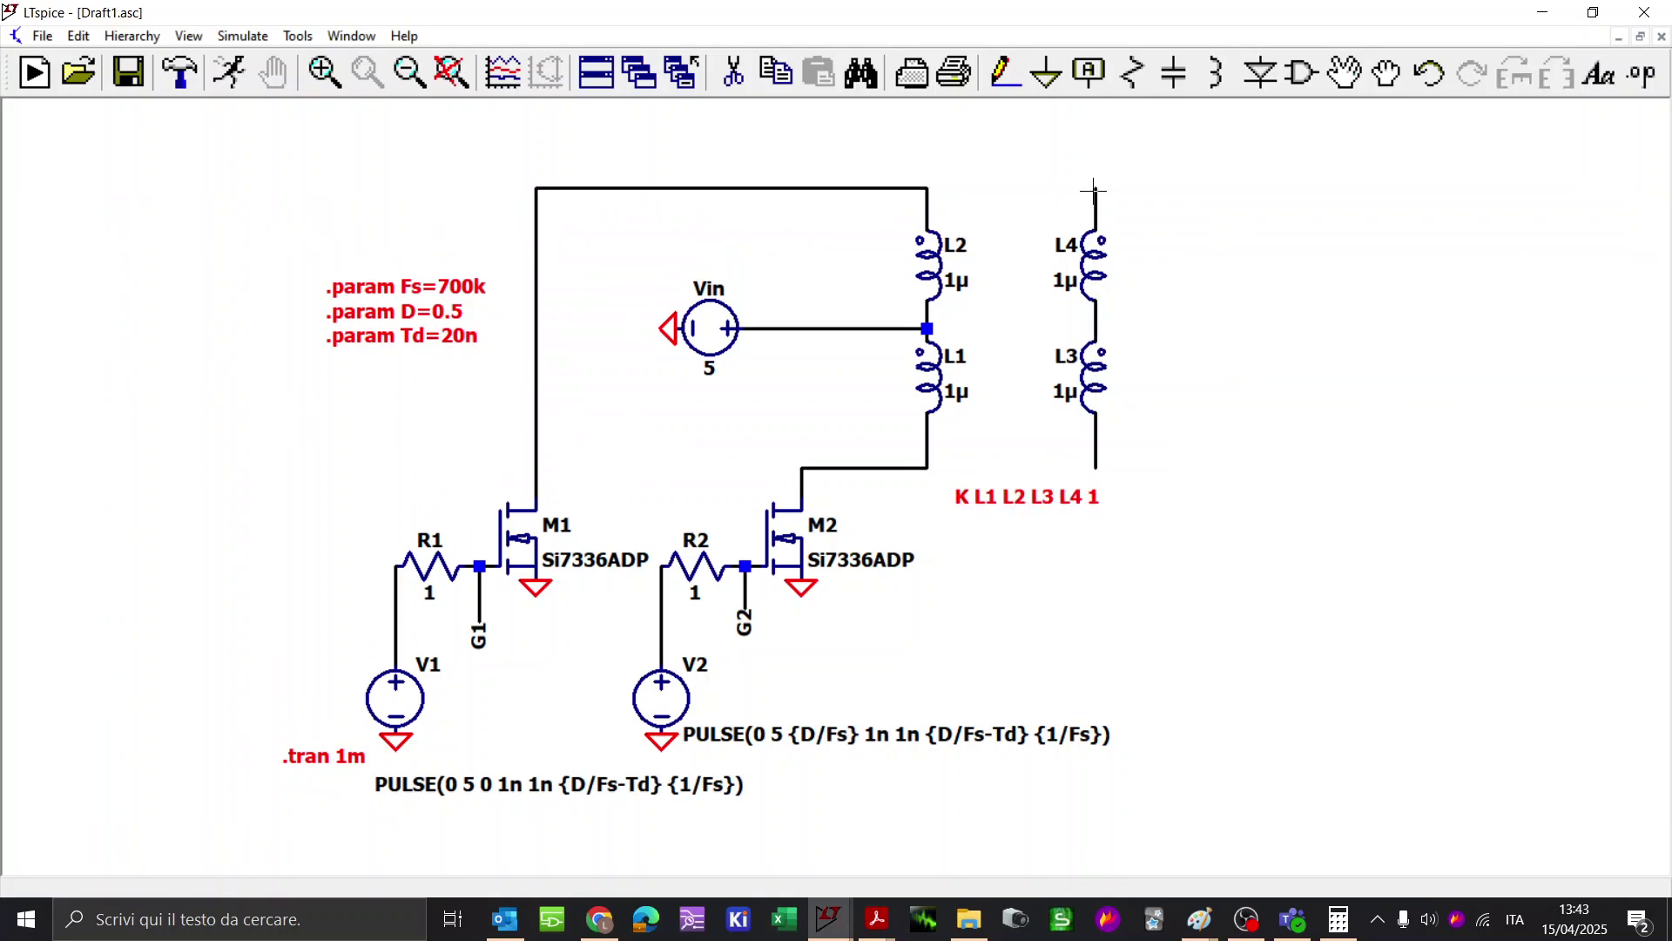
{"action": "key", "text": "d"}
{"action": "key", "text": "ctrl+r"}
{"action": "key", "text": "ctrl+r"}
{"action": "key", "text": "ctrl+r"}
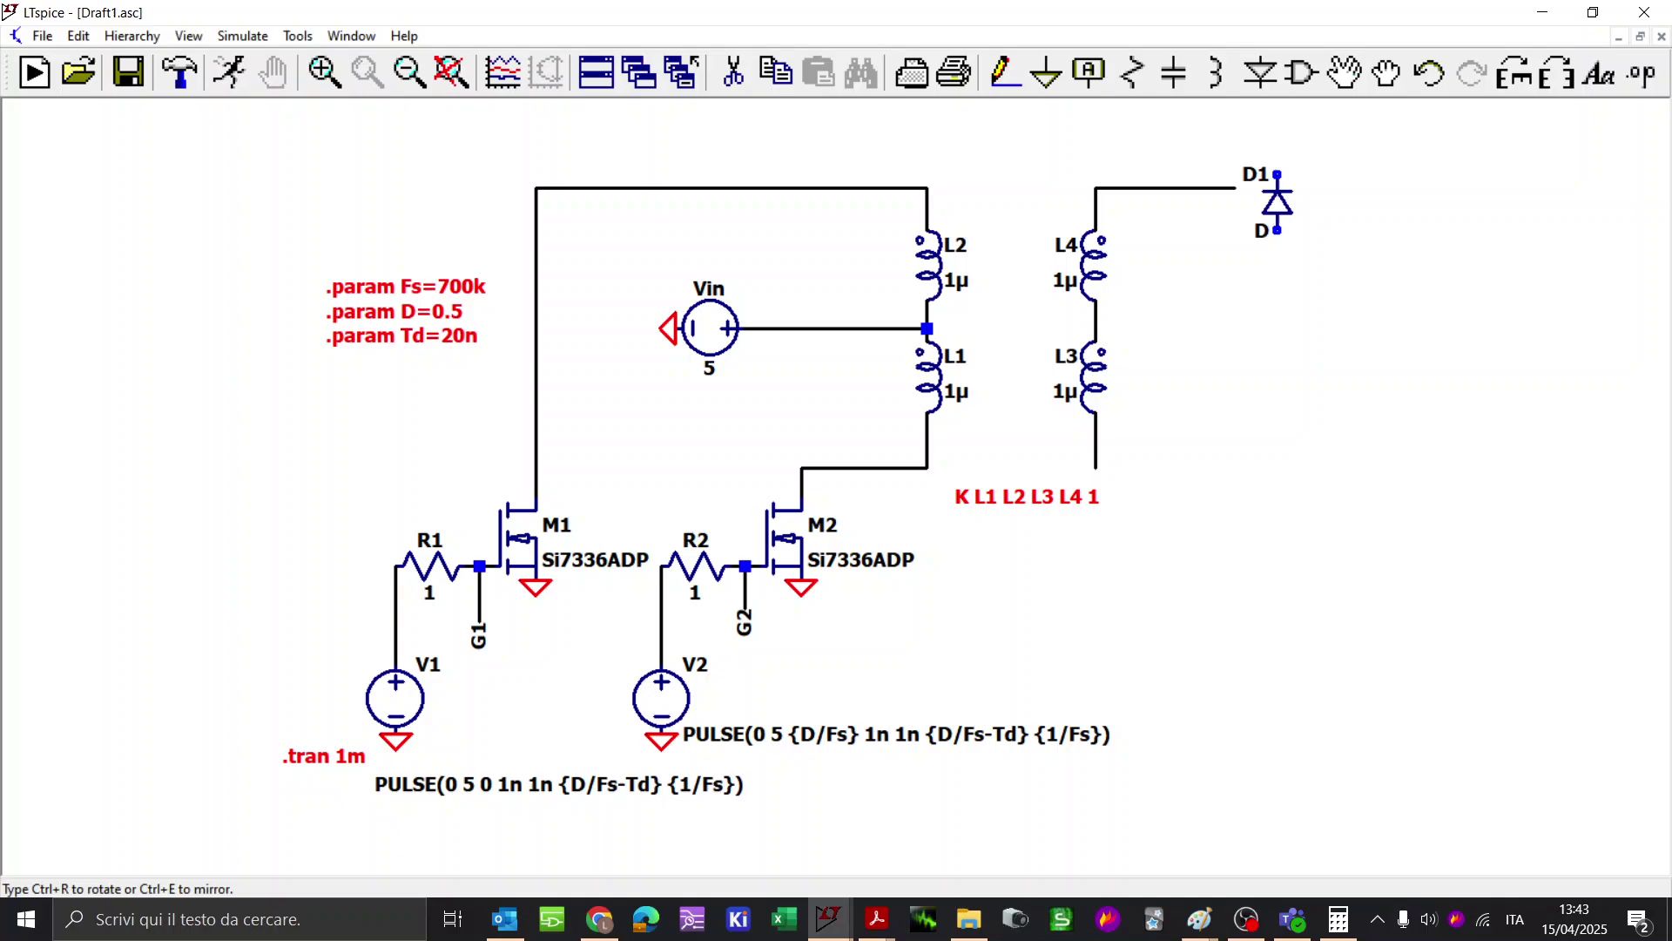
{"action": "left_click", "coordinate": [1235, 202]}
{"action": "key", "text": "Escape"}
{"action": "key", "text": "F8"}
{"action": "left_click_drag", "start_coordinate": [1318, 225], "coordinate": [1240, 141]}
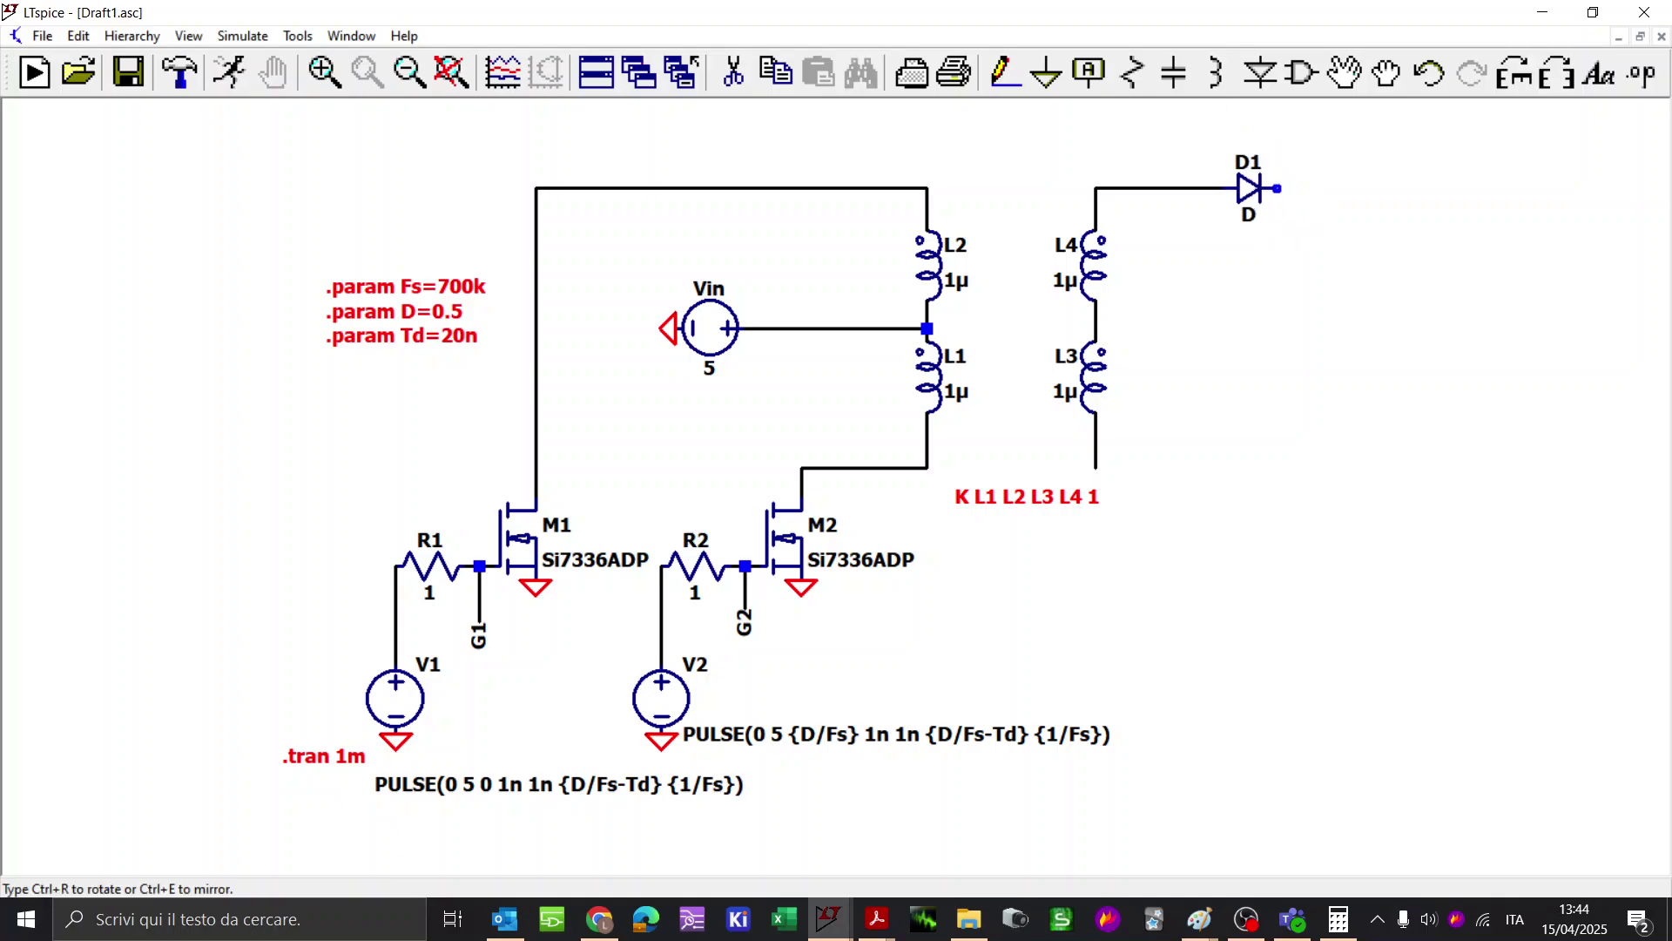
{"action": "left_click", "coordinate": [1226, 143]}
{"action": "key", "text": "Escape"}
Step: Place a vertical capacitor to the right of and below diode D1
{"action": "scroll", "coordinate": [1141, 434], "scroll_direction": "down", "scroll_amount": 1}
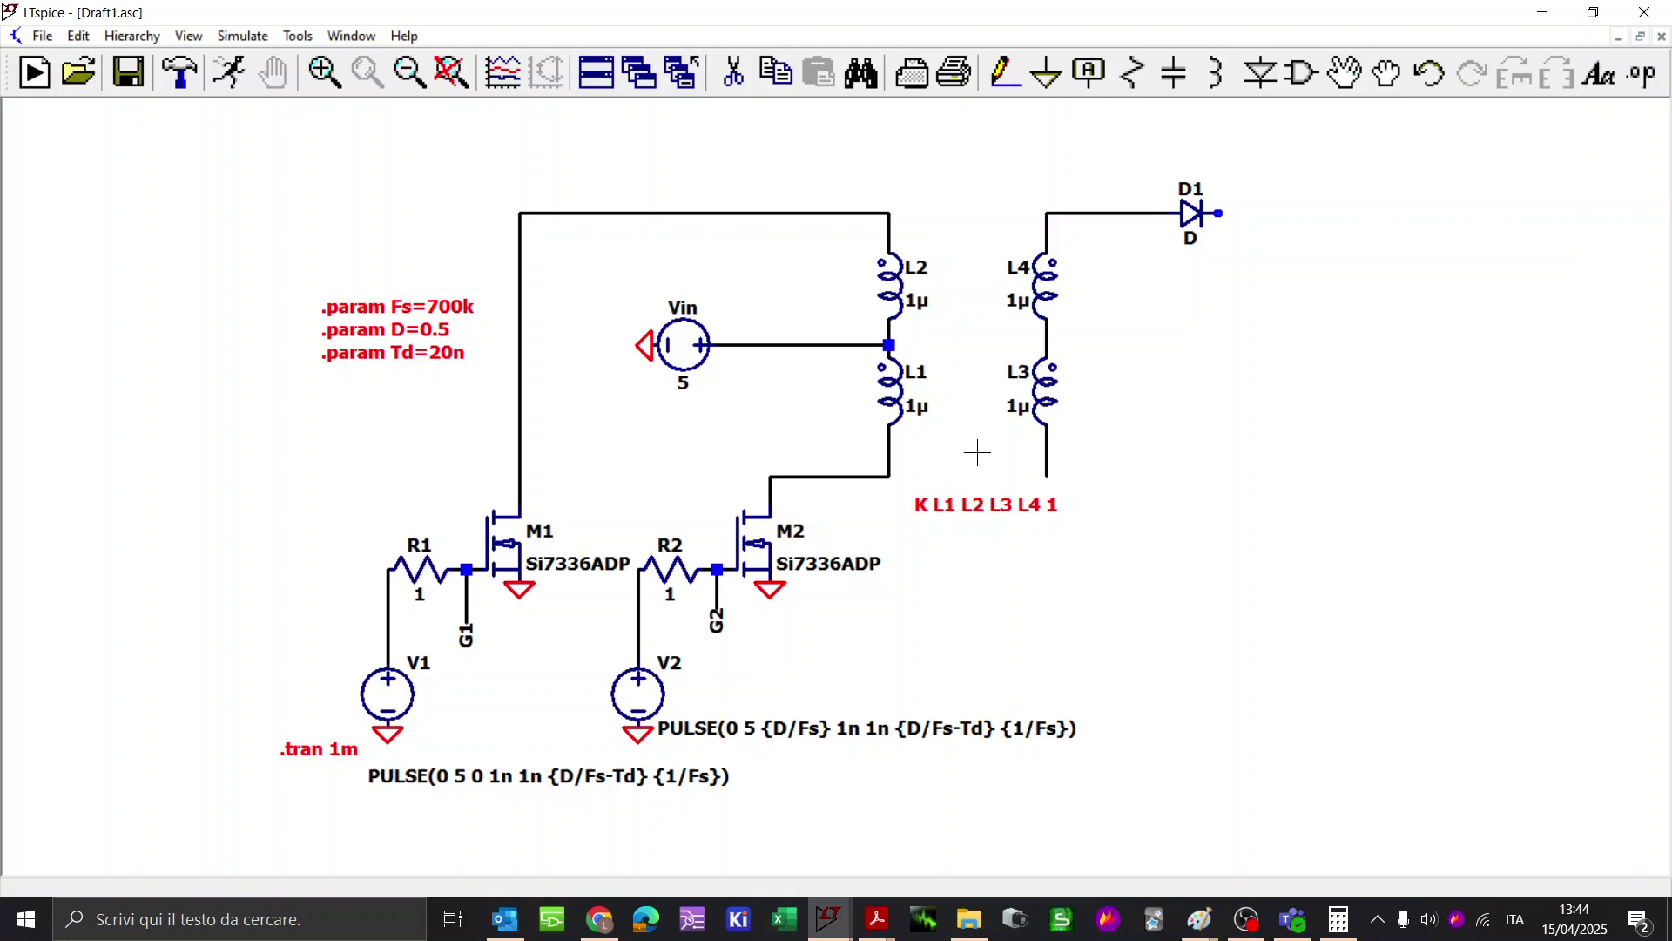
{"action": "left_click_drag", "start_coordinate": [1134, 350], "coordinate": [992, 382]}
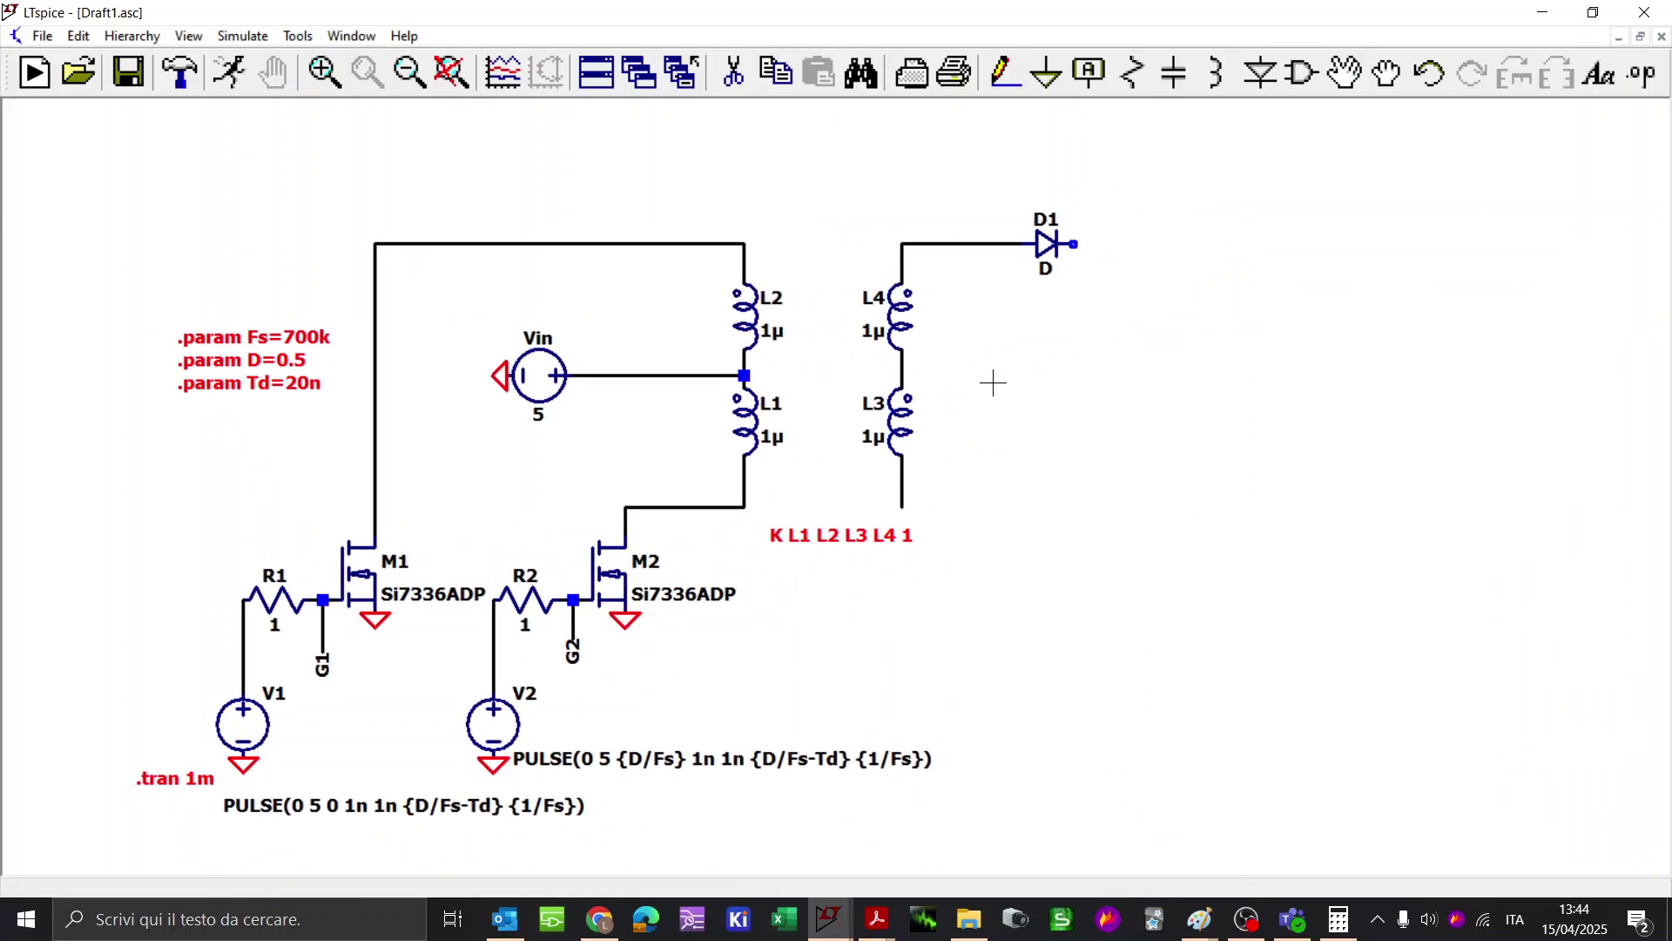
{"action": "scroll", "coordinate": [1003, 363], "scroll_direction": "up", "scroll_amount": 1}
{"action": "scroll", "coordinate": [1005, 474], "scroll_direction": "down", "scroll_amount": 1}
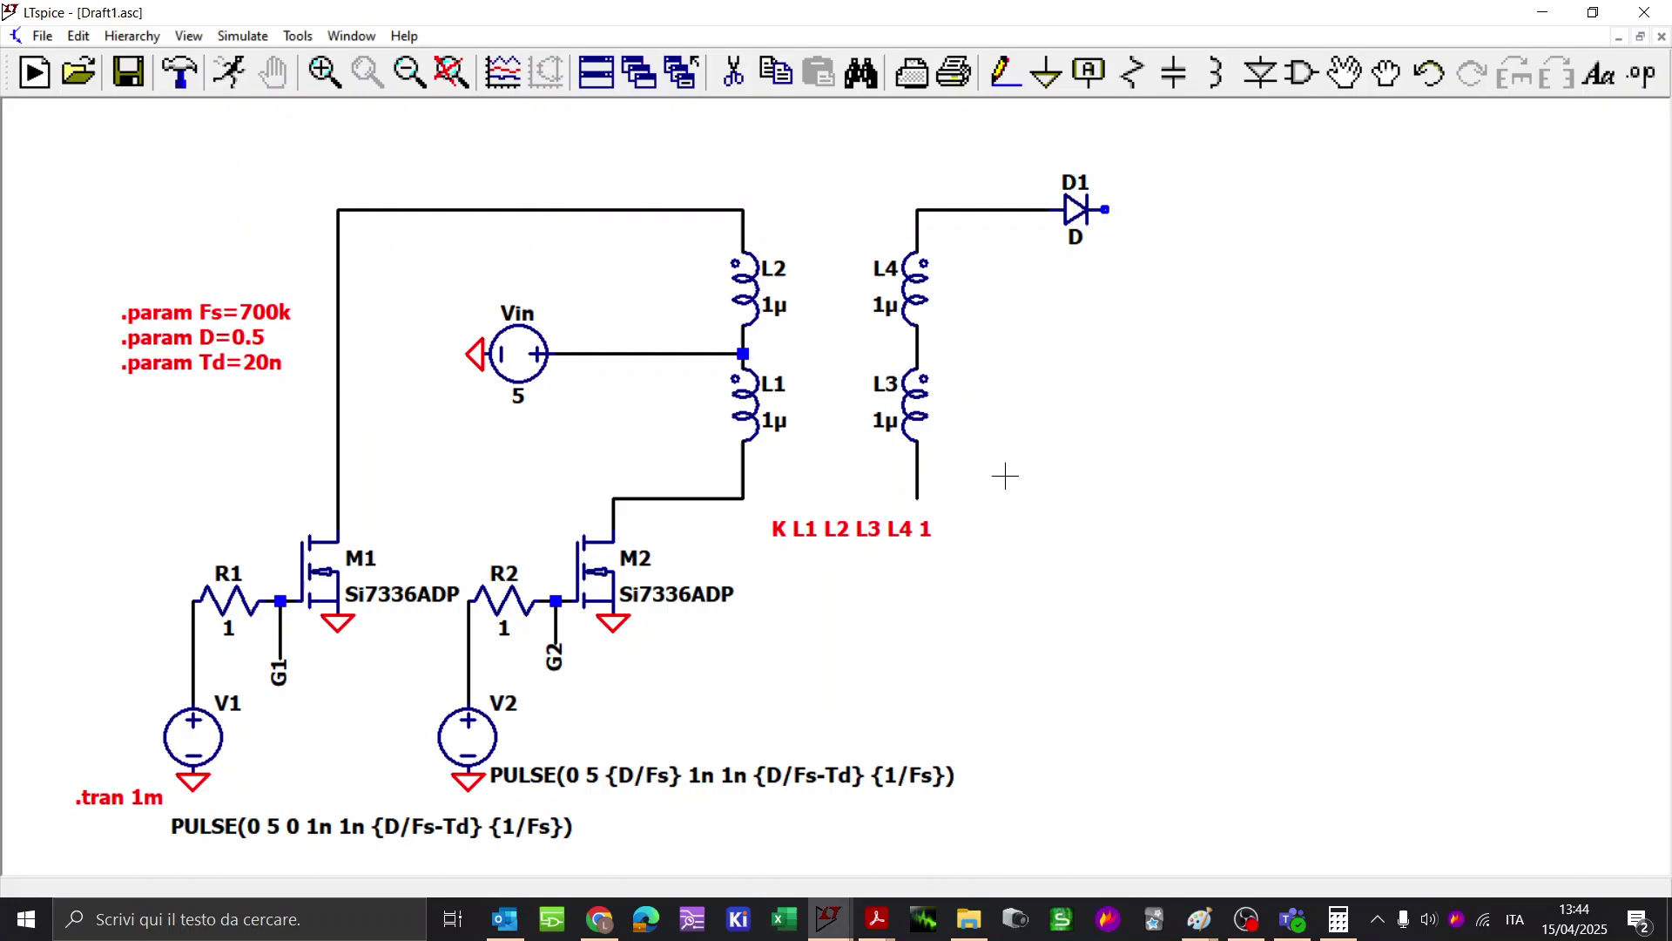
{"action": "key", "text": "c"}
{"action": "left_click", "coordinate": [1213, 317]}
{"action": "key", "text": "Escape"}
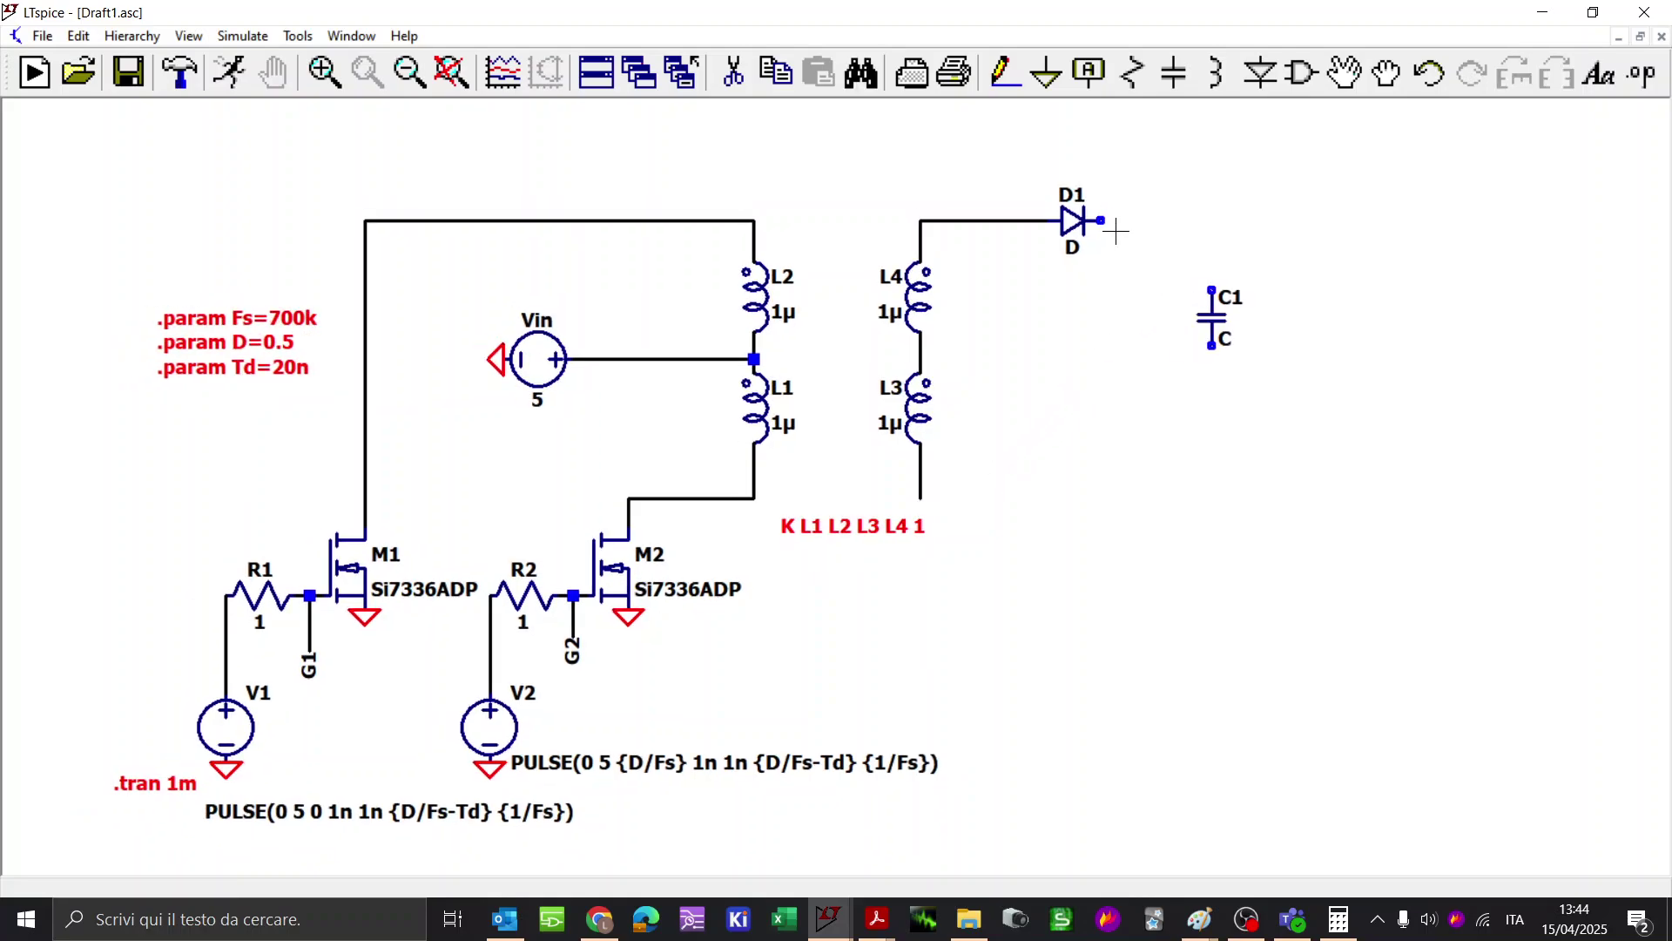
Step: Wire D1's cathode to C1's upper end, extend a short wire below C1, and set C1's value to 100n
{"action": "key", "text": "F3"}
{"action": "left_click", "coordinate": [1101, 220]}
{"action": "left_click", "coordinate": [1213, 223]}
{"action": "left_click", "coordinate": [1212, 373]}
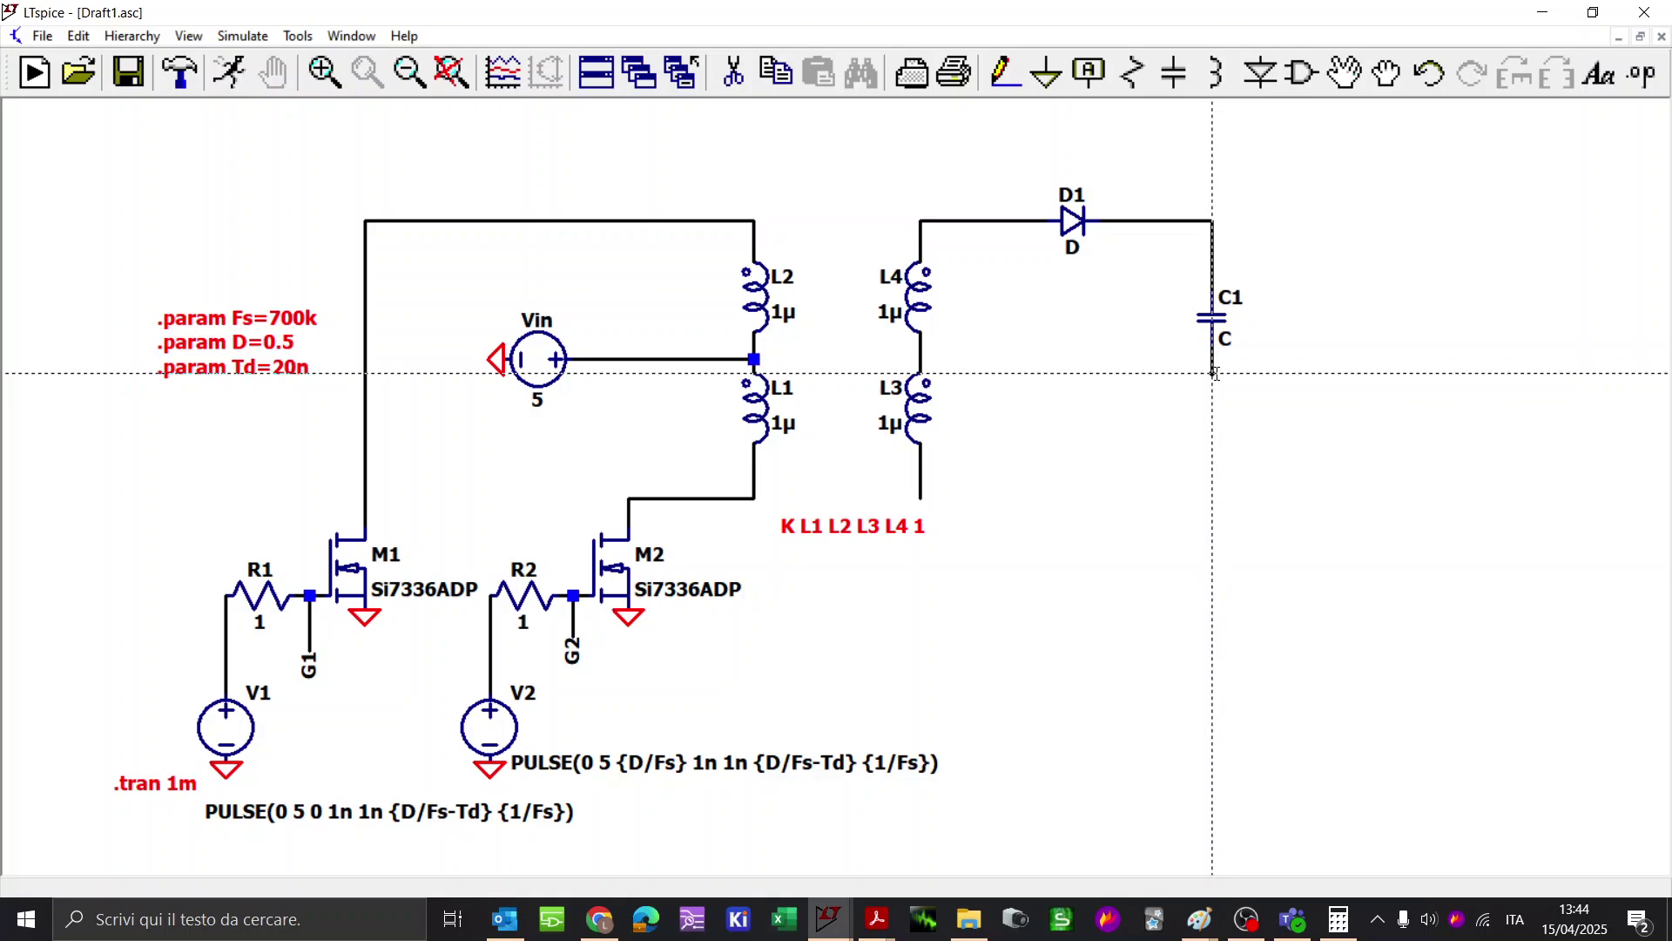
{"action": "key", "text": "Escape"}
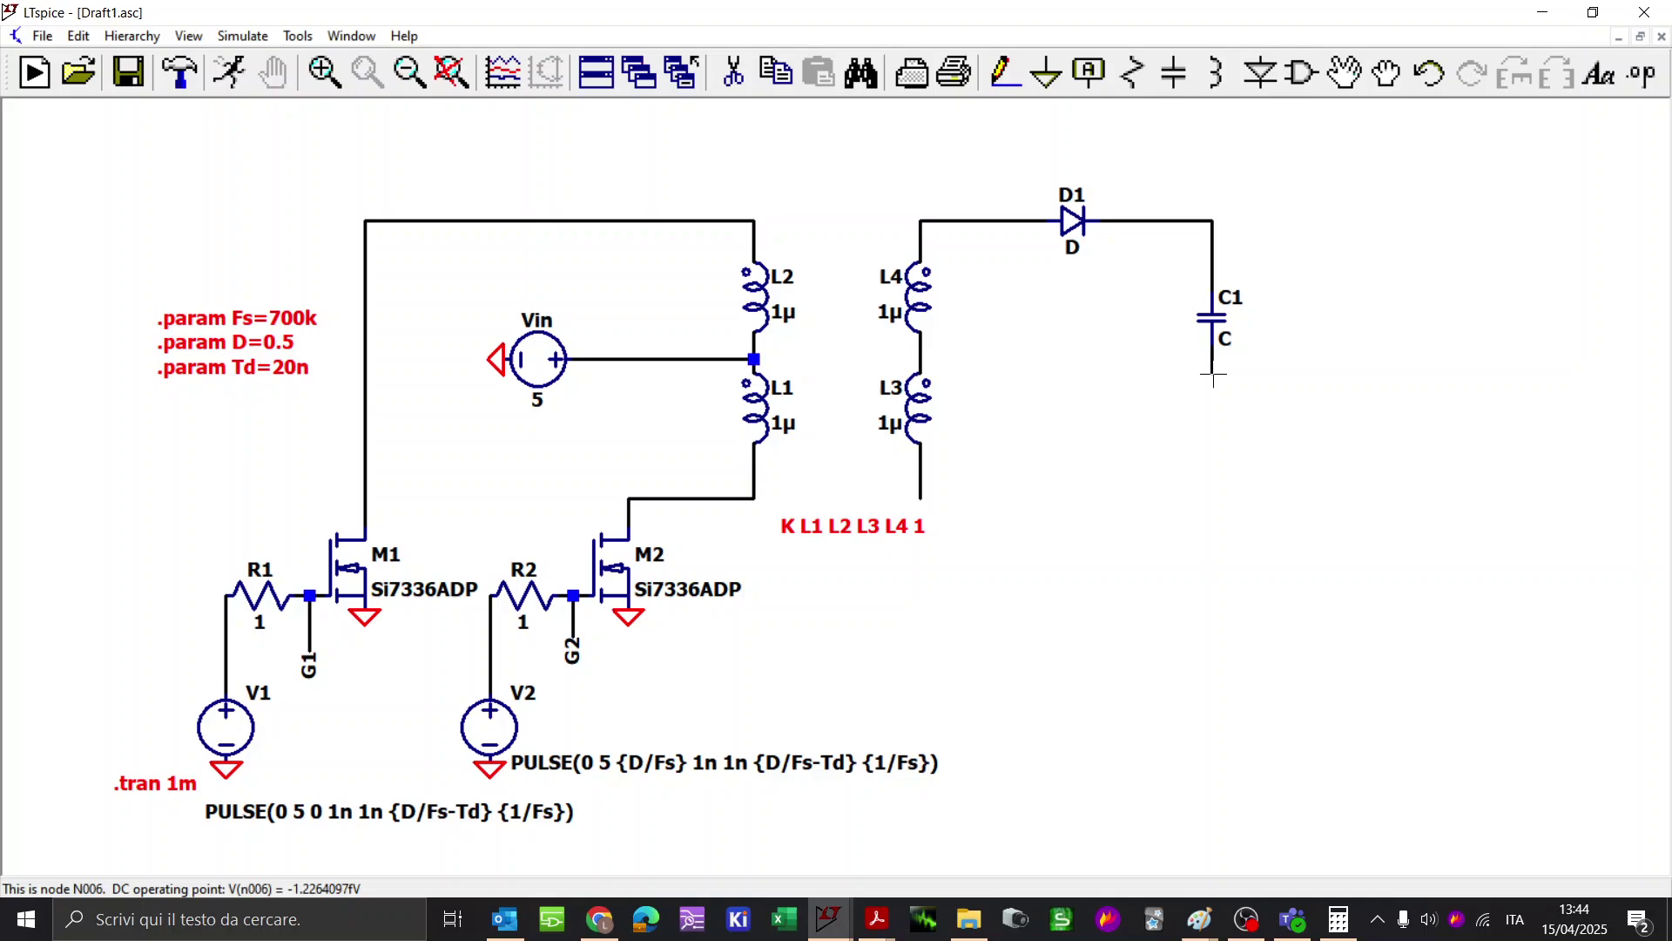
{"action": "right_click", "coordinate": [1217, 342]}
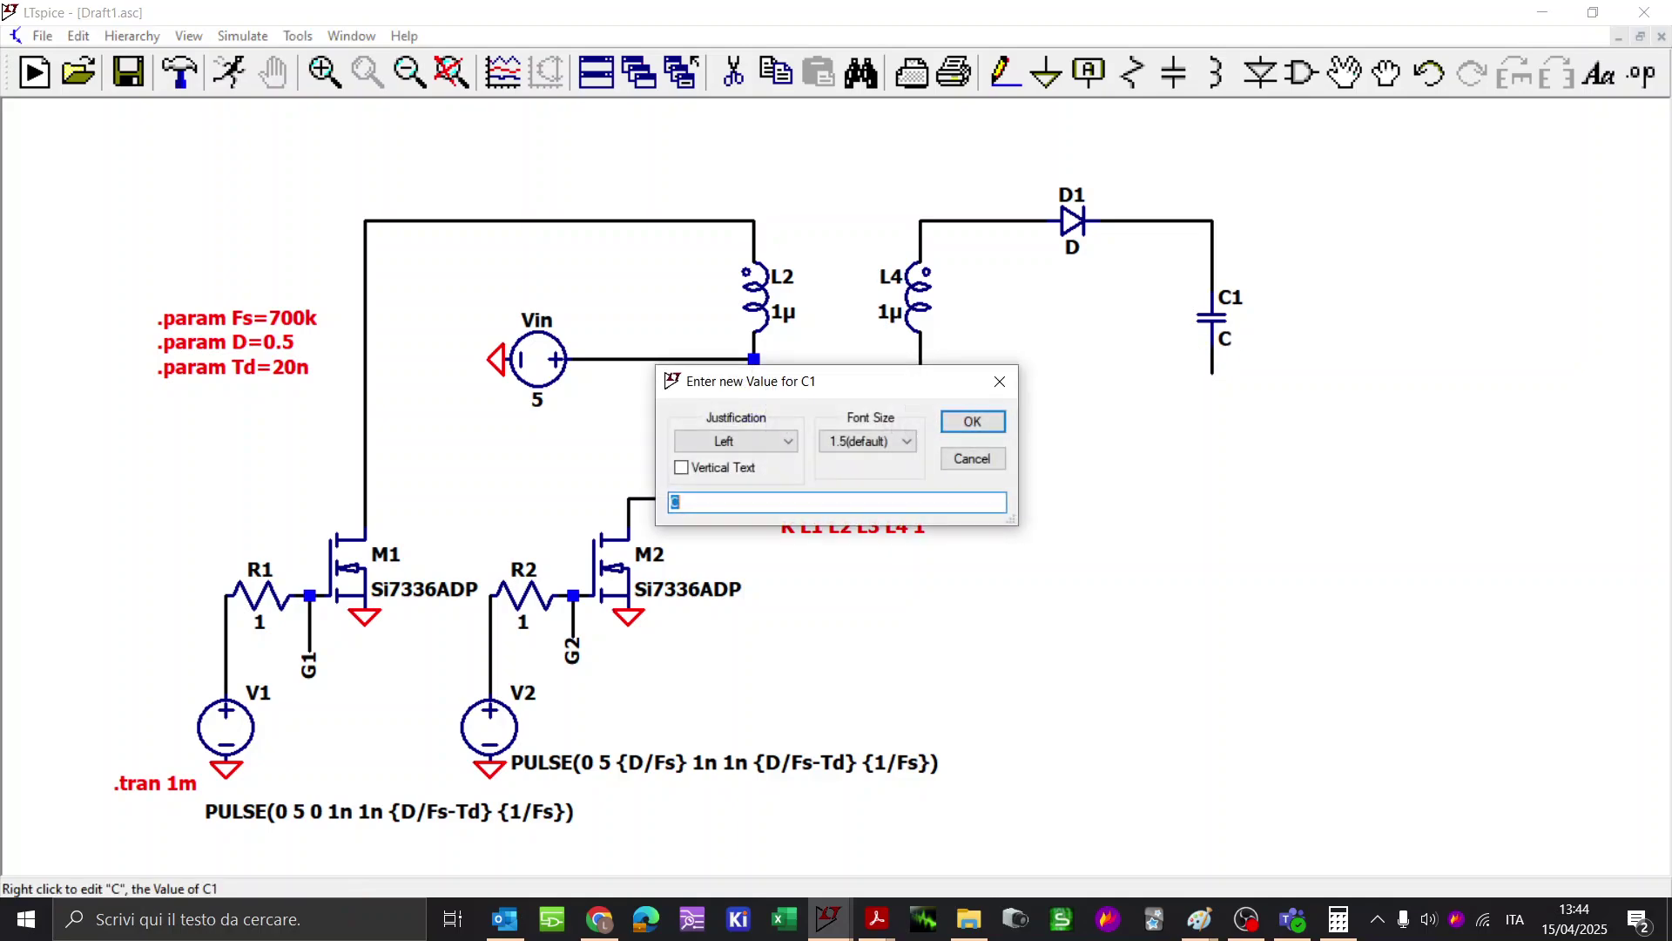
{"action": "key", "text": "Return"}
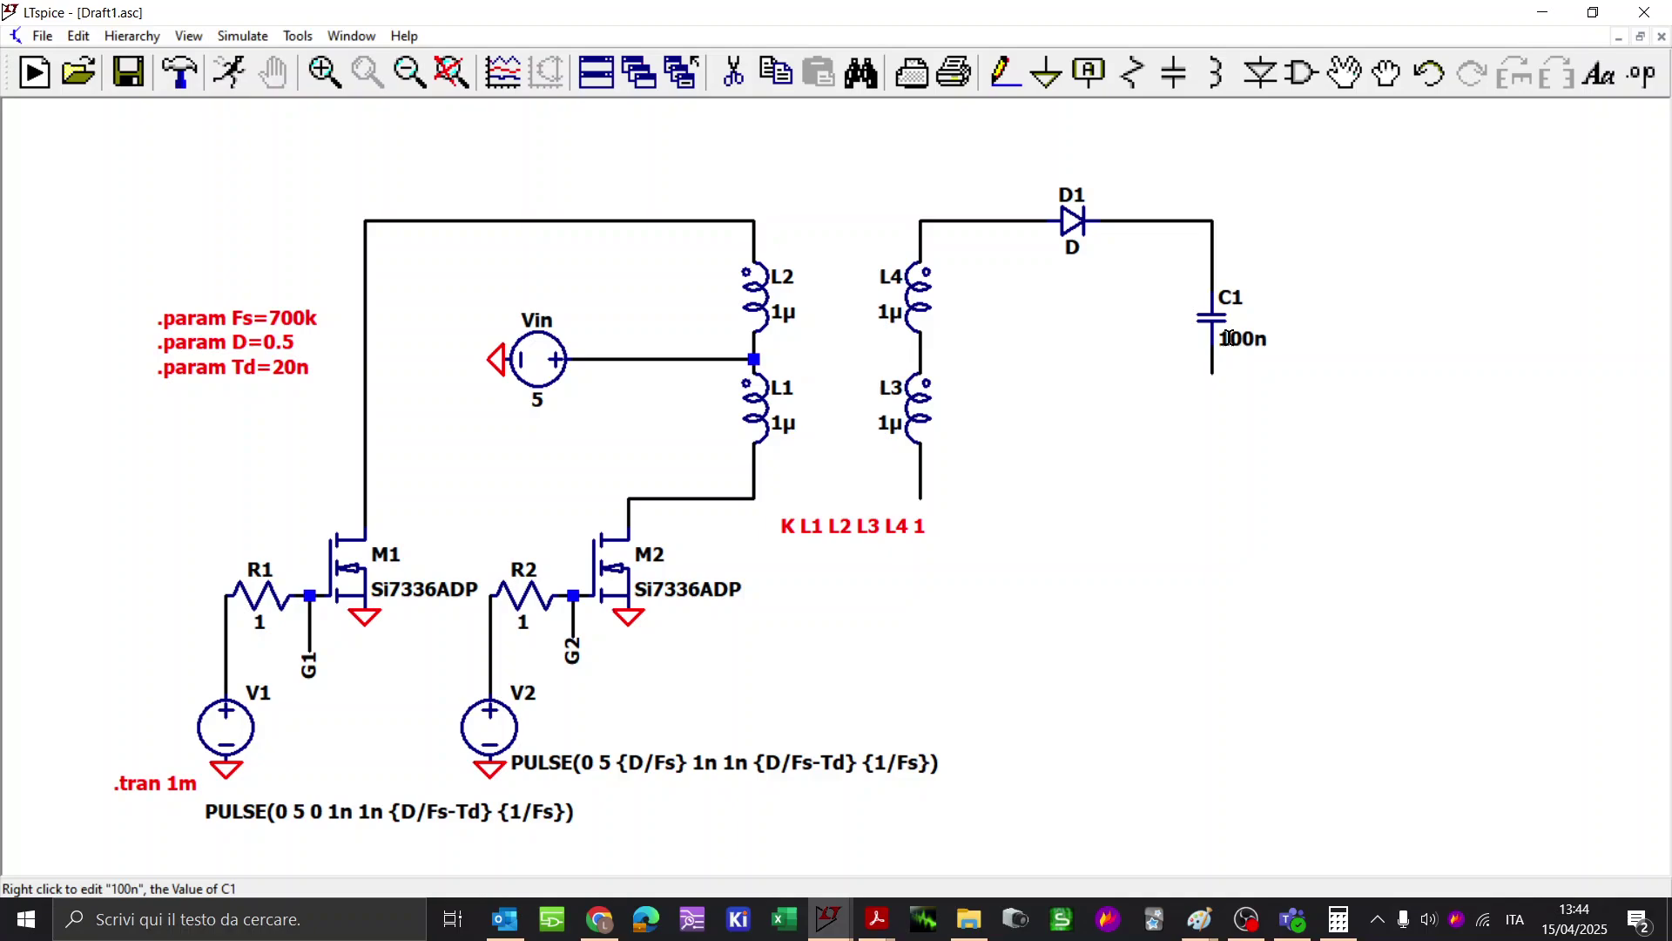
Step: Assign the 1N5817 Schottky model to D1 and shift the diode slightly right along its wire
{"action": "right_click", "coordinate": [1078, 226]}
{"action": "left_click", "coordinate": [918, 409]}
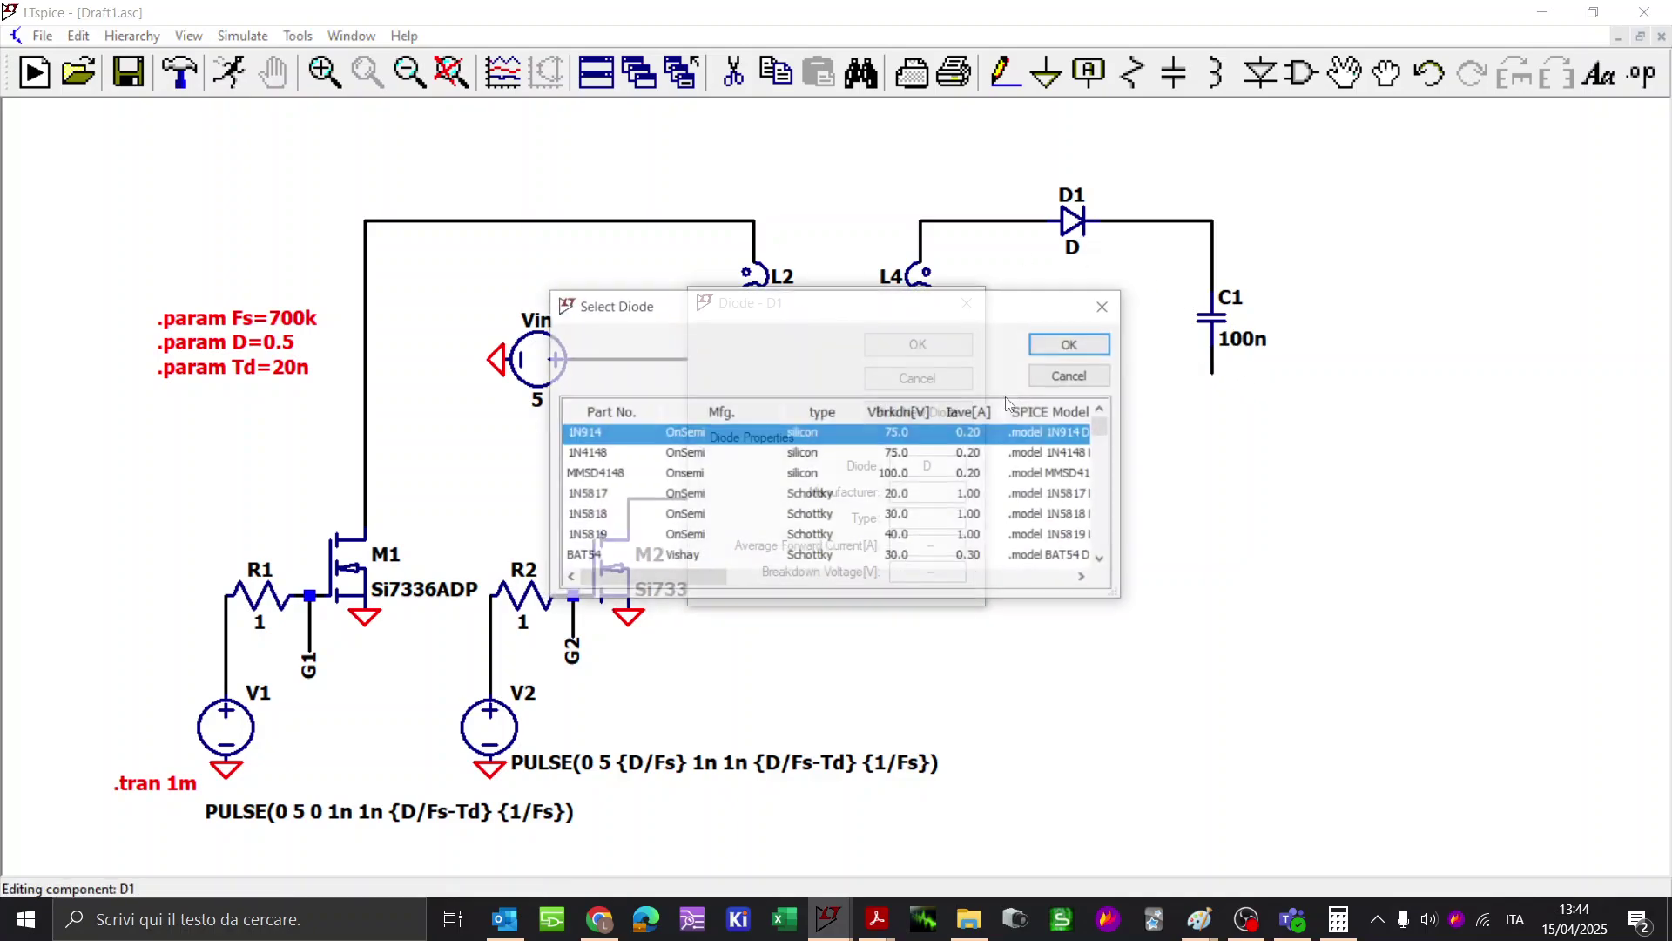
{"action": "left_click", "coordinate": [867, 495]}
{"action": "left_click", "coordinate": [1070, 347]}
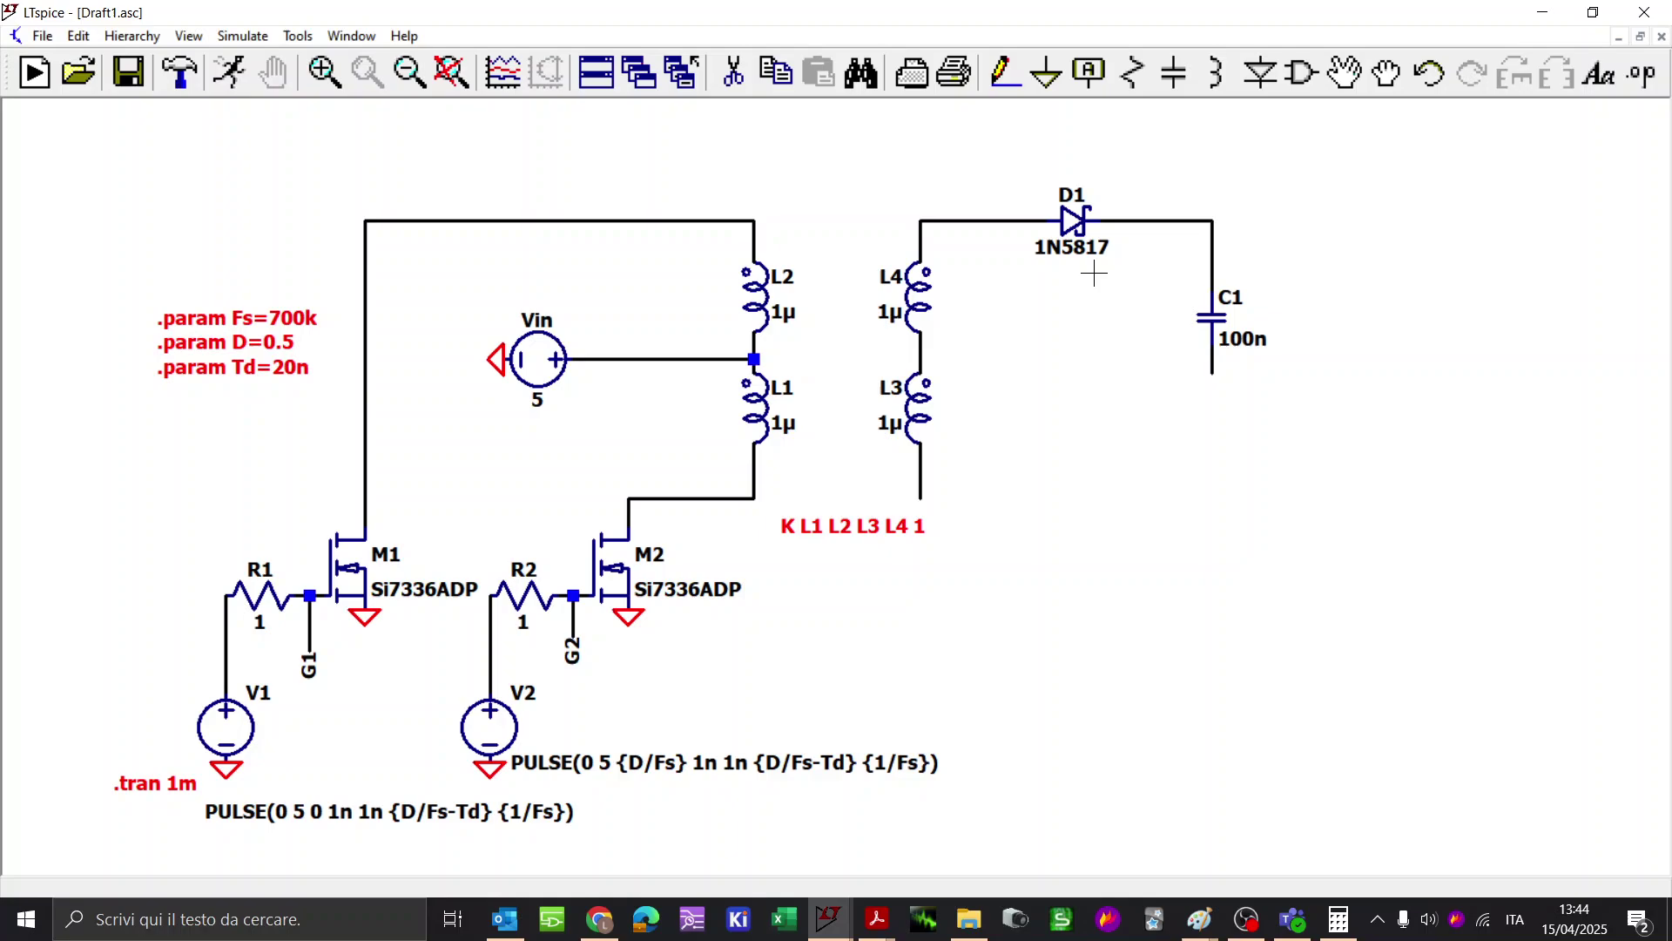
{"action": "left_click_drag", "start_coordinate": [1042, 186], "coordinate": [1042, 186]}
{"action": "left_click", "coordinate": [1070, 186]}
{"action": "key", "text": "Escape"}
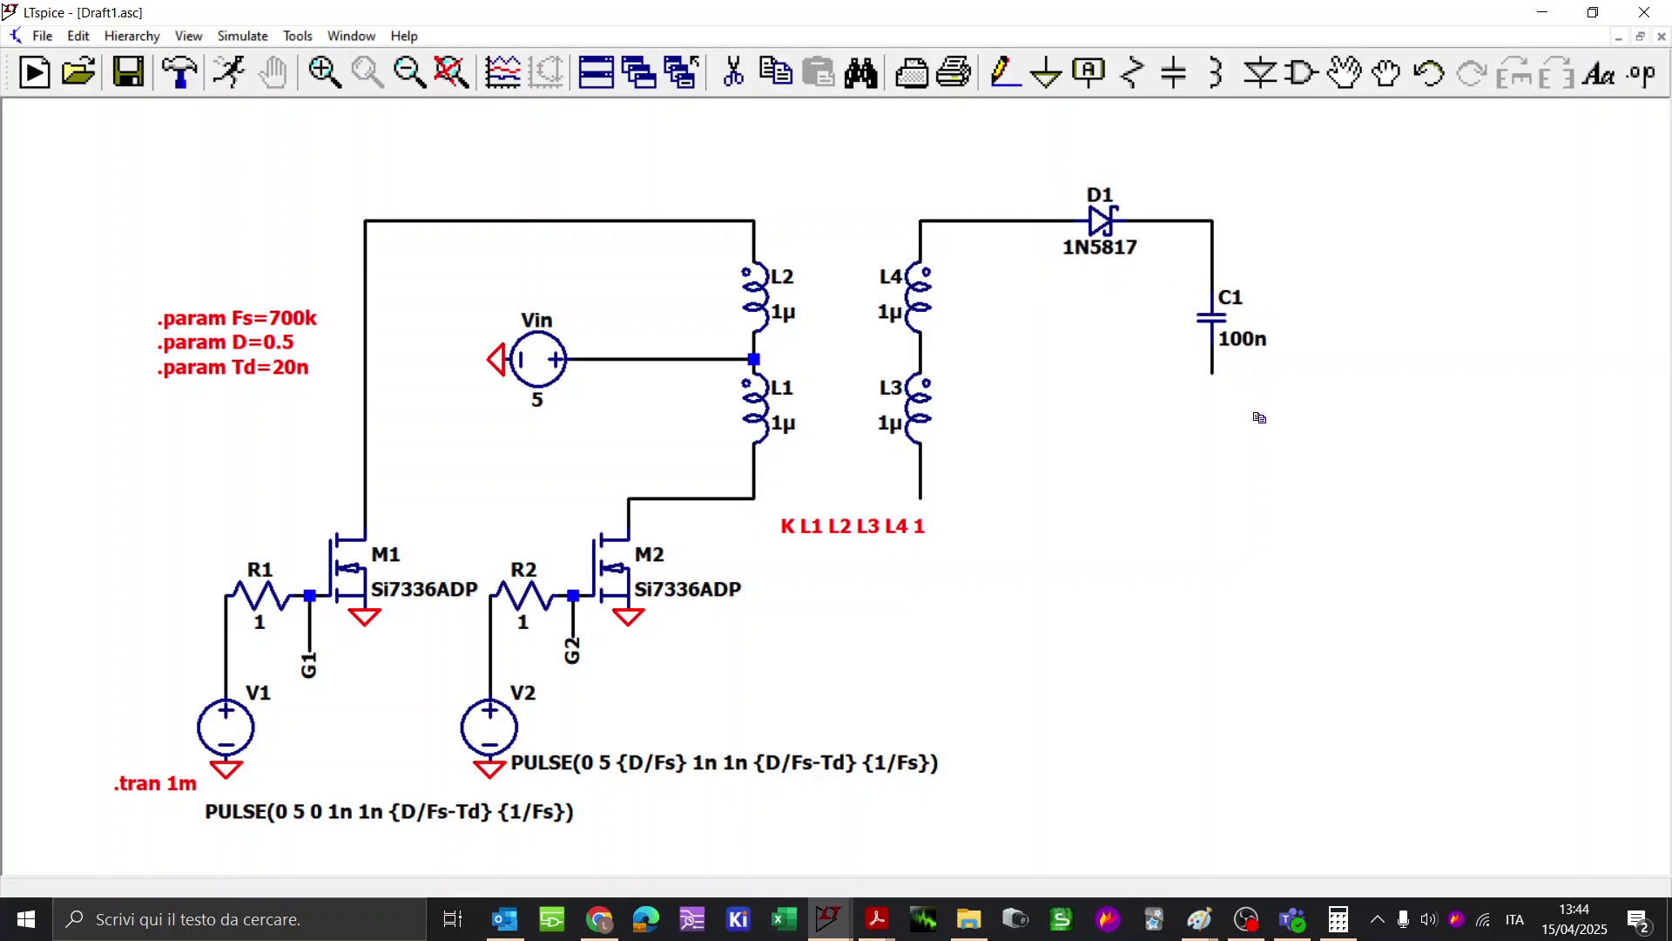
Step: Duplicate D1, C1 and their wiring, flipped vertically, placing the capacitor in series directly below C1 and the diode beneath D1
{"action": "left_click_drag", "start_coordinate": [1260, 417], "coordinate": [1042, 139]}
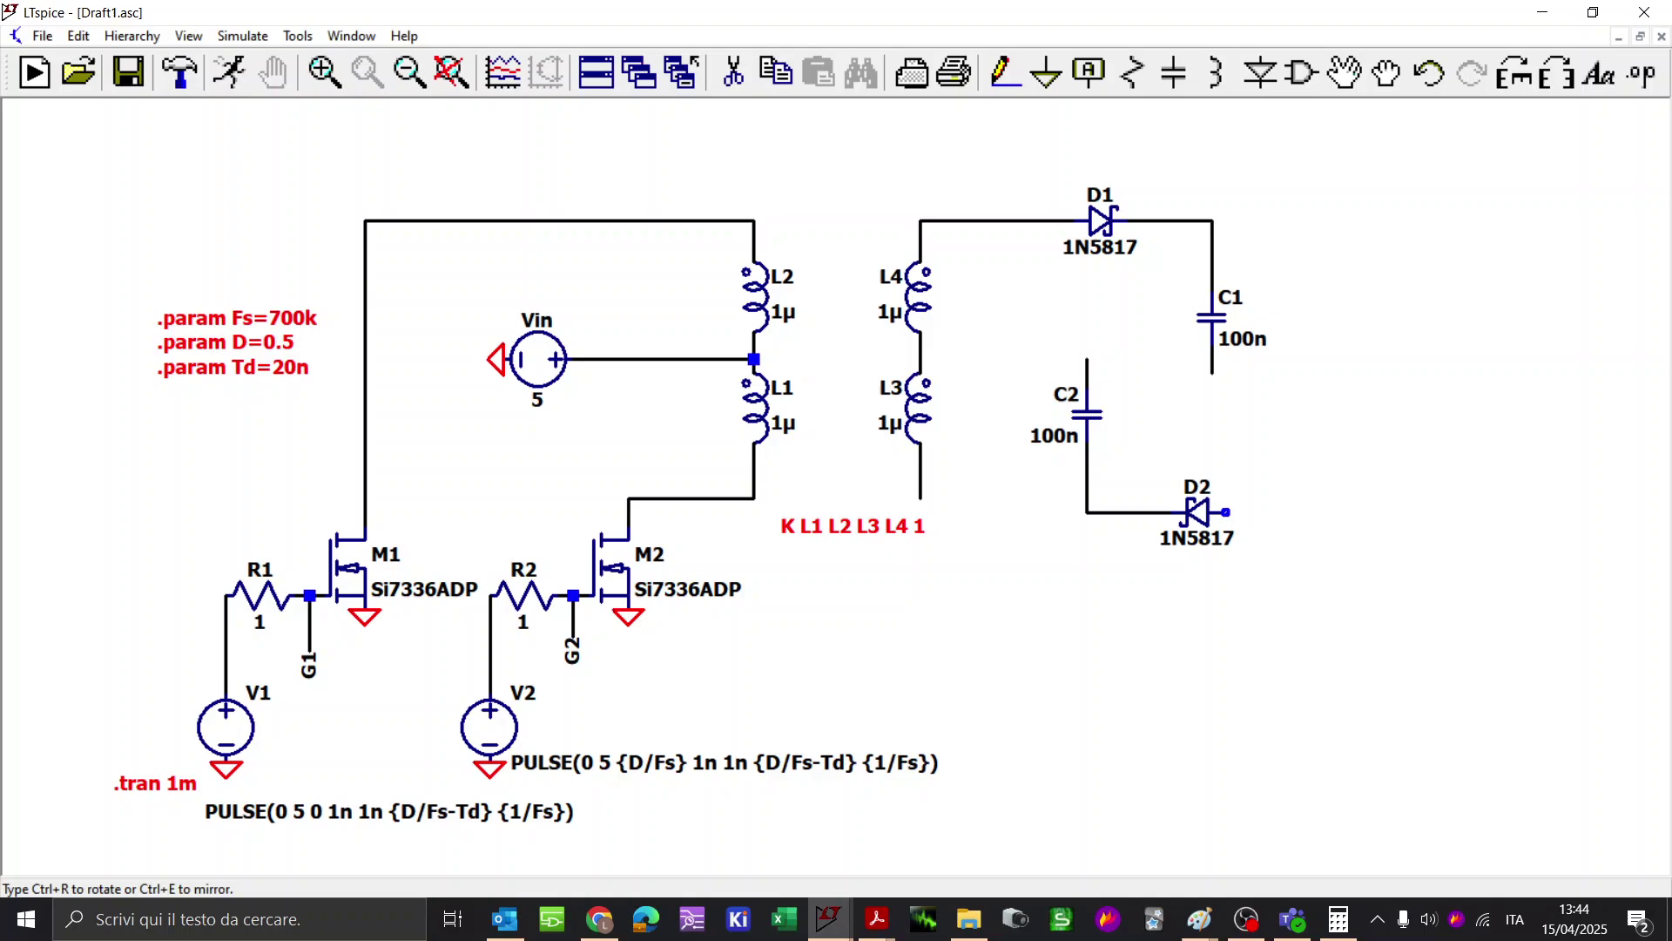
{"action": "key", "text": "ctrl+e"}
{"action": "left_click", "coordinate": [1164, 511]}
{"action": "key", "text": "Escape"}
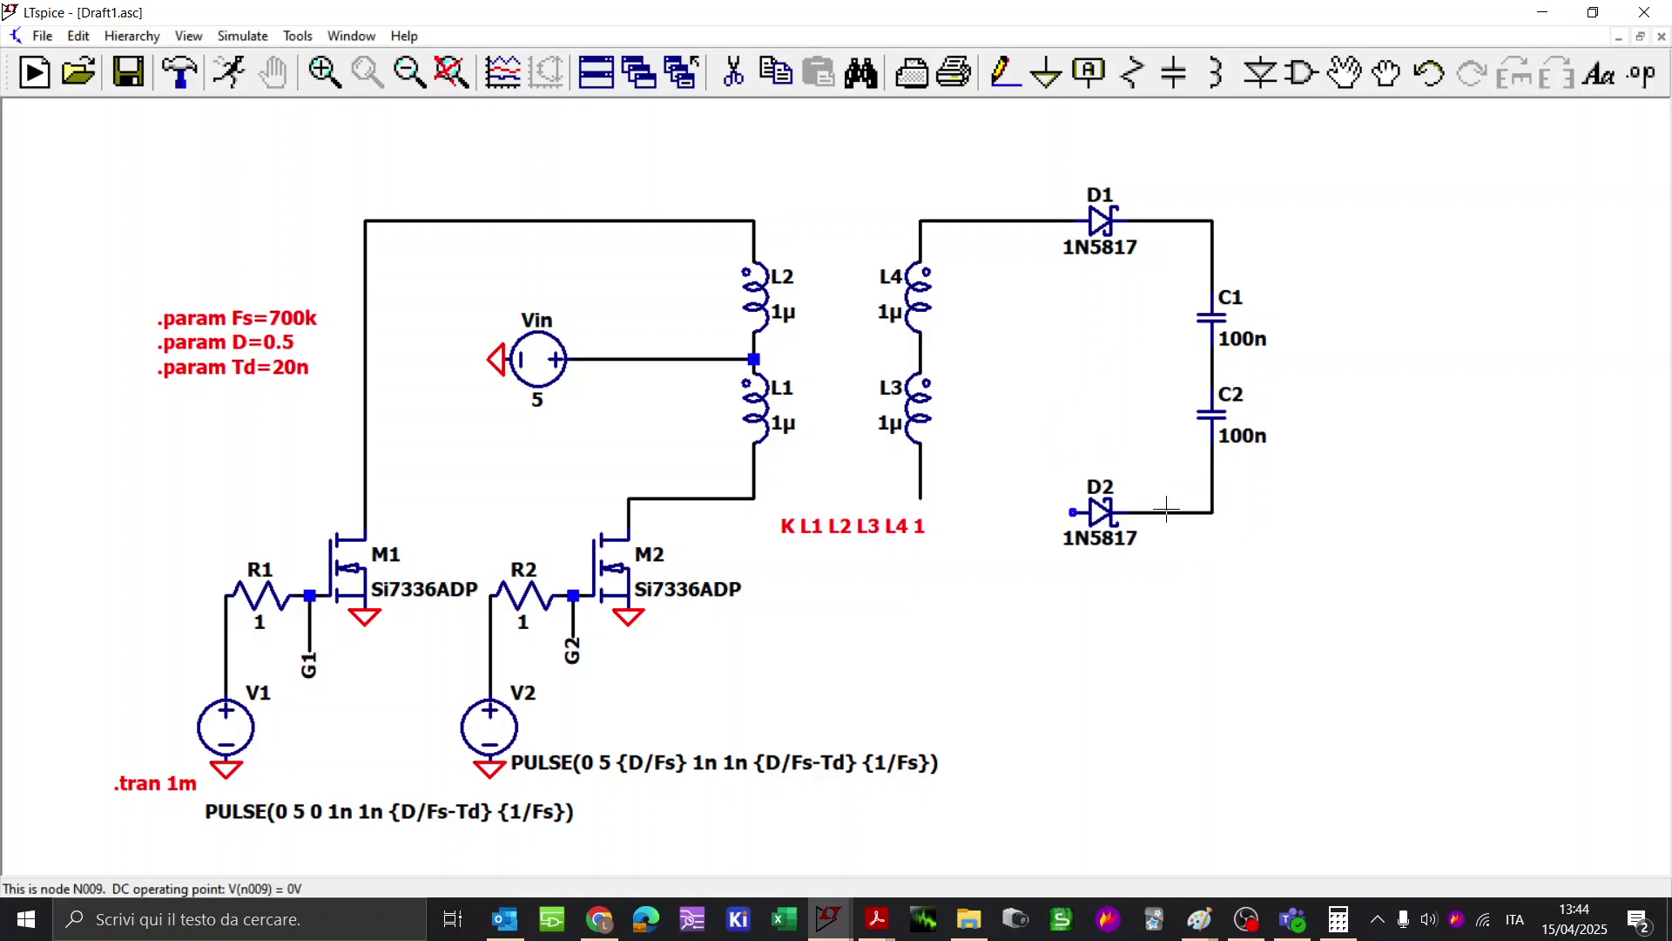
Step: Remove the wire between D2 and C2, and turn D2 by 180 degrees so it points left on the same horizontal line
{"action": "key", "text": "Delete"}
{"action": "left_click", "coordinate": [1157, 514]}
{"action": "key", "text": "m"}
{"action": "left_click_drag", "start_coordinate": [1158, 564], "coordinate": [1014, 464]}
{"action": "key", "text": "ctrl+r"}
{"action": "key", "text": "ctrl+r"}
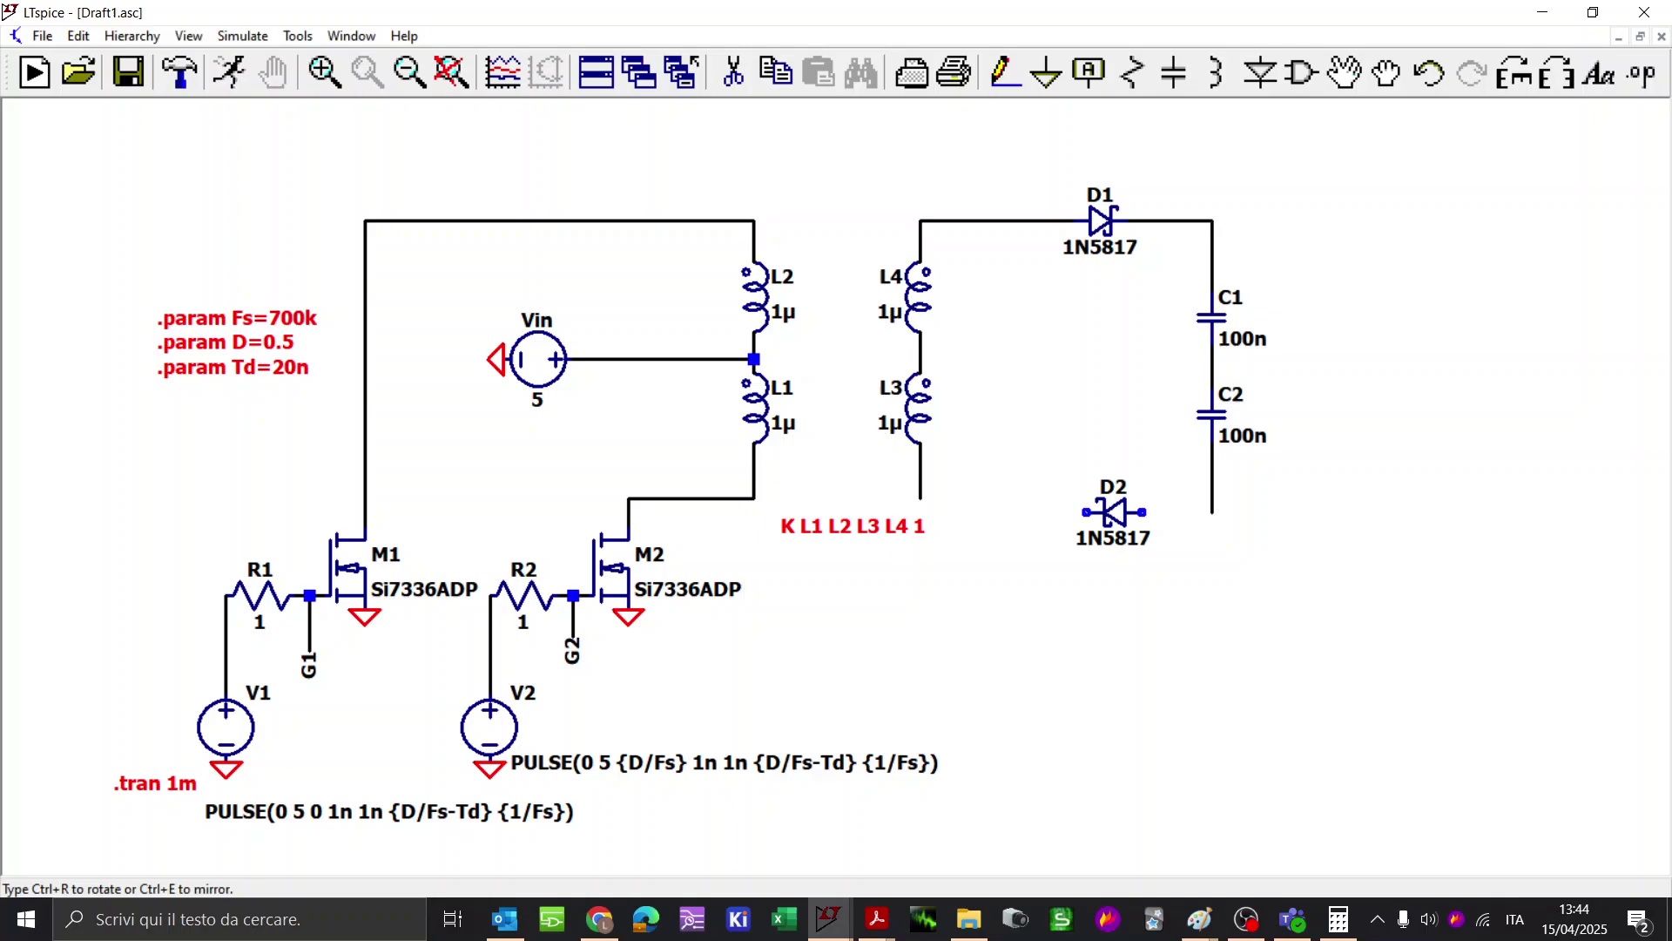
{"action": "left_click", "coordinate": [1141, 512]}
{"action": "key", "text": "Escape"}
Step: Wire C2's lower end through D2 and up to the node between L4 and D1's anode
{"action": "key", "text": "w"}
{"action": "left_click", "coordinate": [1212, 512]}
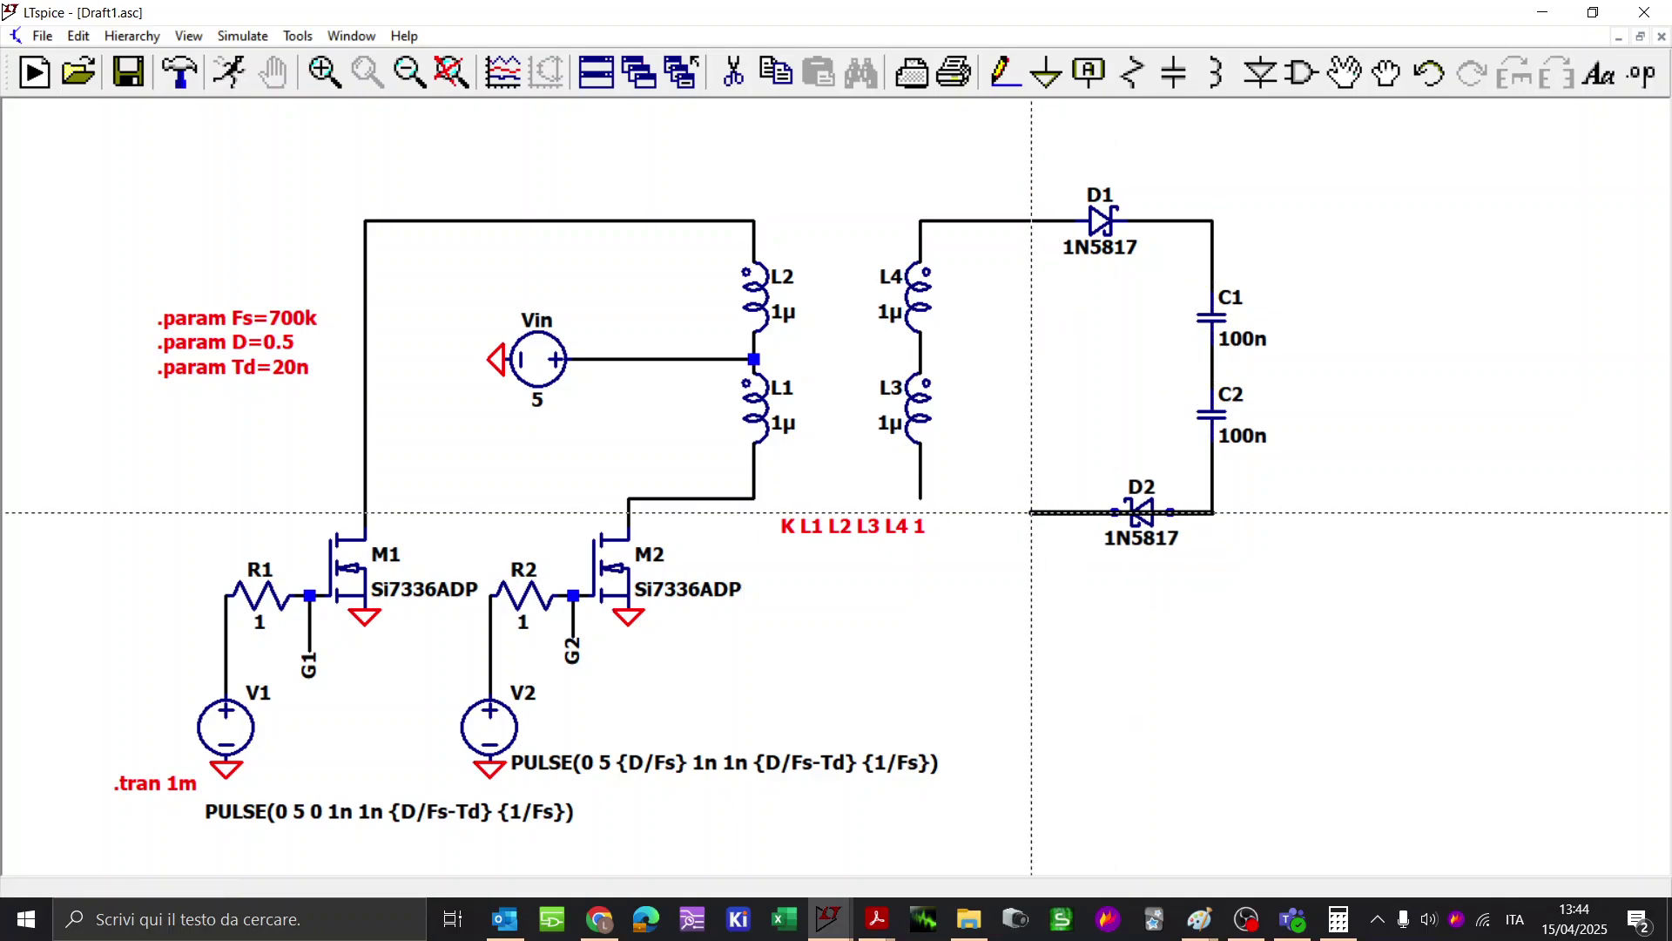
{"action": "left_click", "coordinate": [1031, 512]}
{"action": "left_click", "coordinate": [1046, 220]}
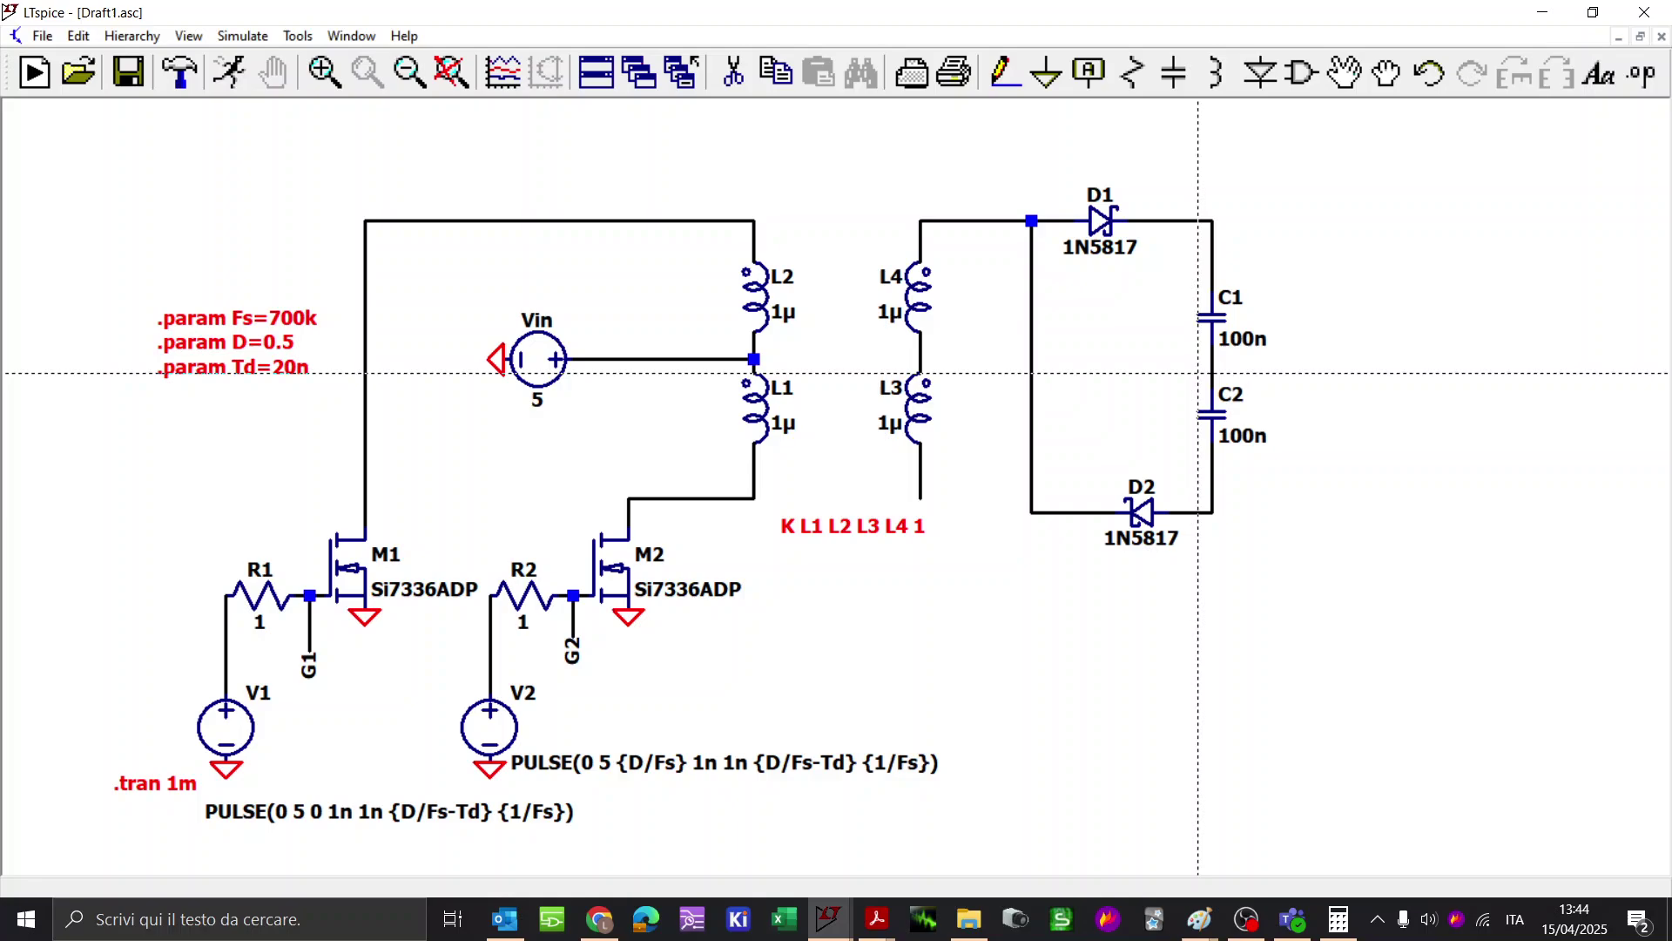
Step: Wire the junction between C1 and C2 to the lower end of L3
{"action": "left_click", "coordinate": [1213, 373]}
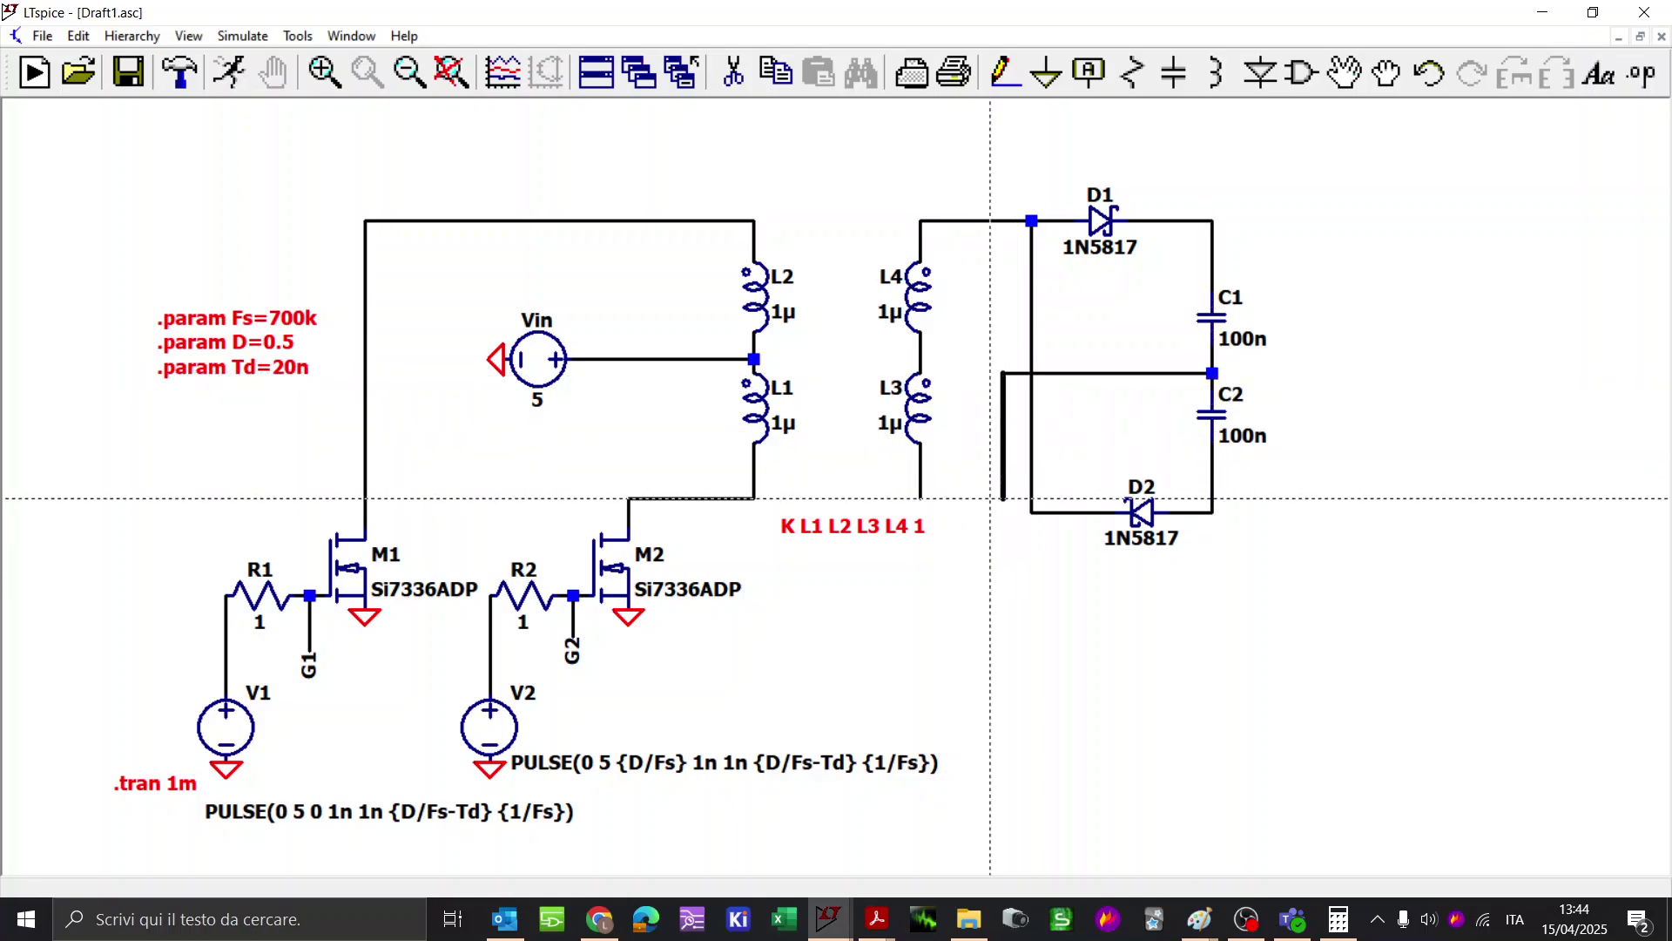
{"action": "left_click", "coordinate": [1004, 499]}
{"action": "left_click", "coordinate": [921, 484]}
{"action": "right_click", "coordinate": [929, 485]}
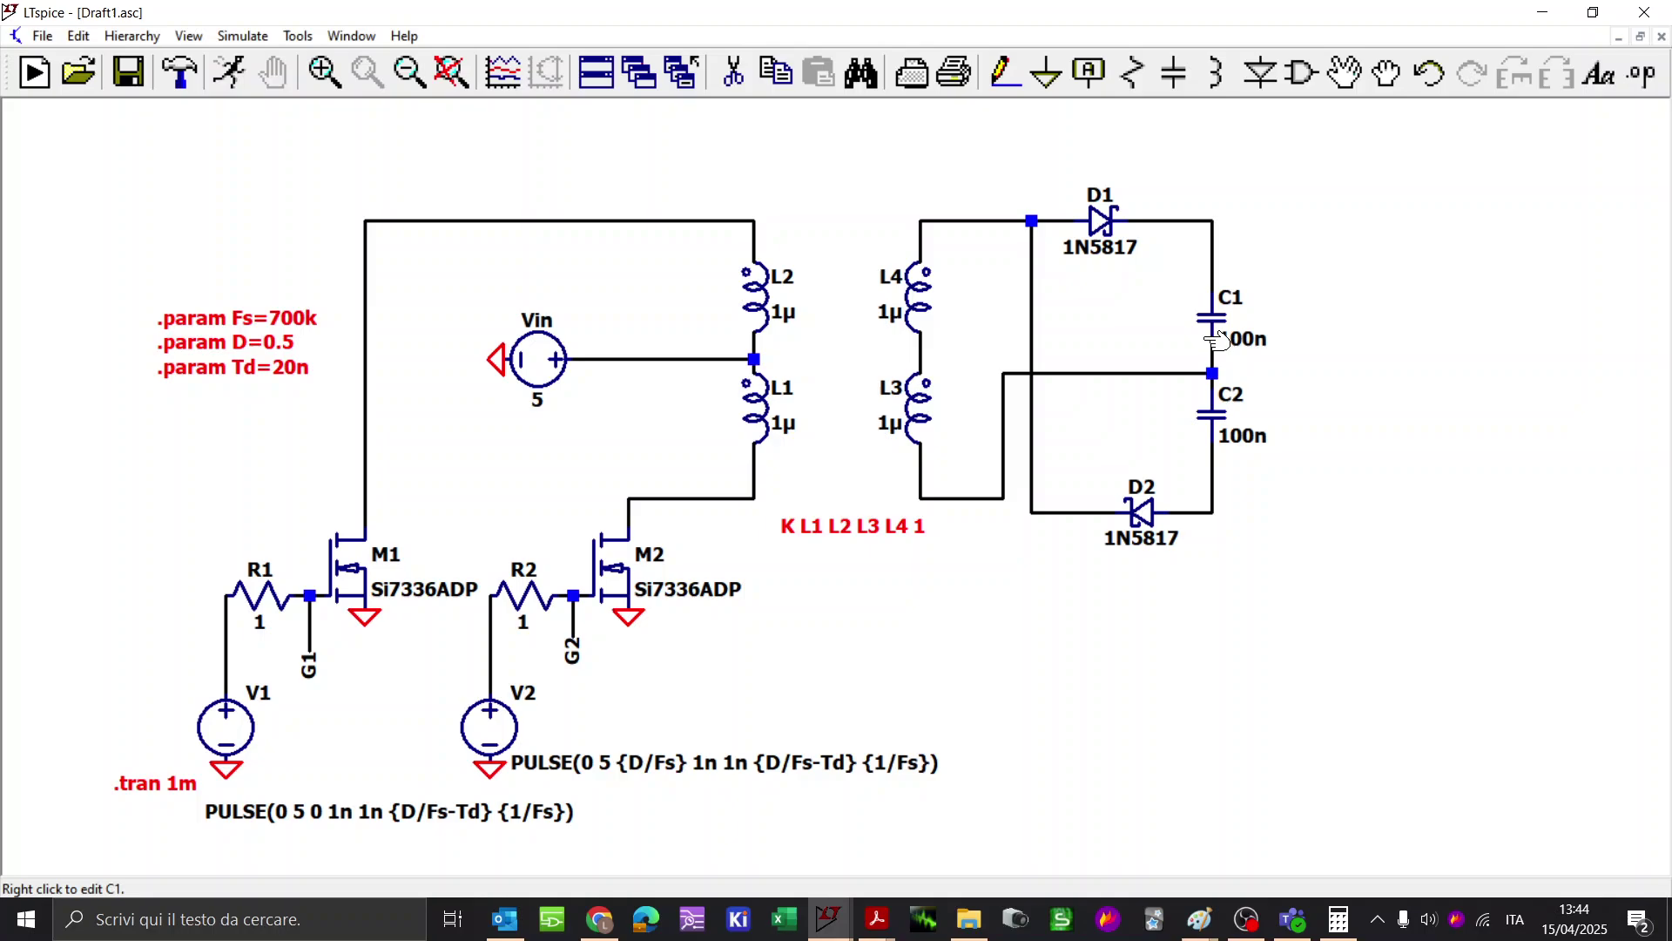
Step: Capture the secondary stage as a screen image and annotate it in blue with current paths, 10 at the capacitors and 20V across both
{"action": "scroll", "coordinate": [1262, 396], "scroll_direction": "up", "scroll_amount": 2}
{"action": "left_click_drag", "start_coordinate": [1326, 443], "coordinate": [1158, 618]}
{"action": "scroll", "coordinate": [1158, 618], "scroll_direction": "up", "scroll_amount": 2}
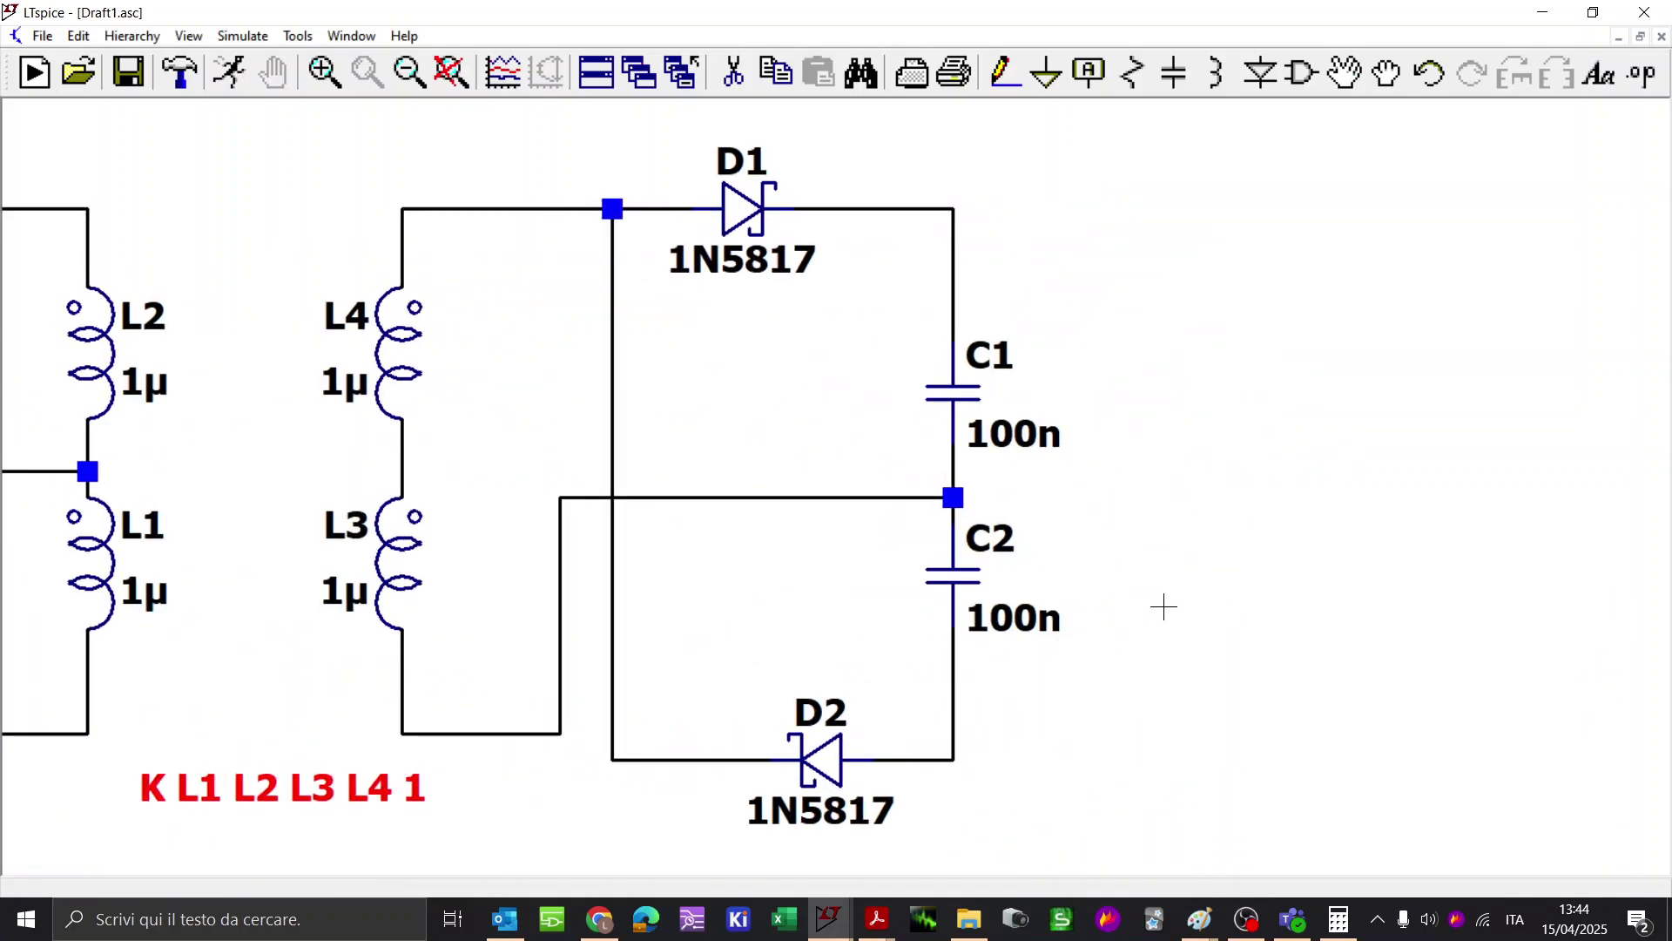
{"action": "left_click", "coordinate": [1457, 919]}
{"action": "left_click_drag", "start_coordinate": [1100, 834], "coordinate": [240, 129]}
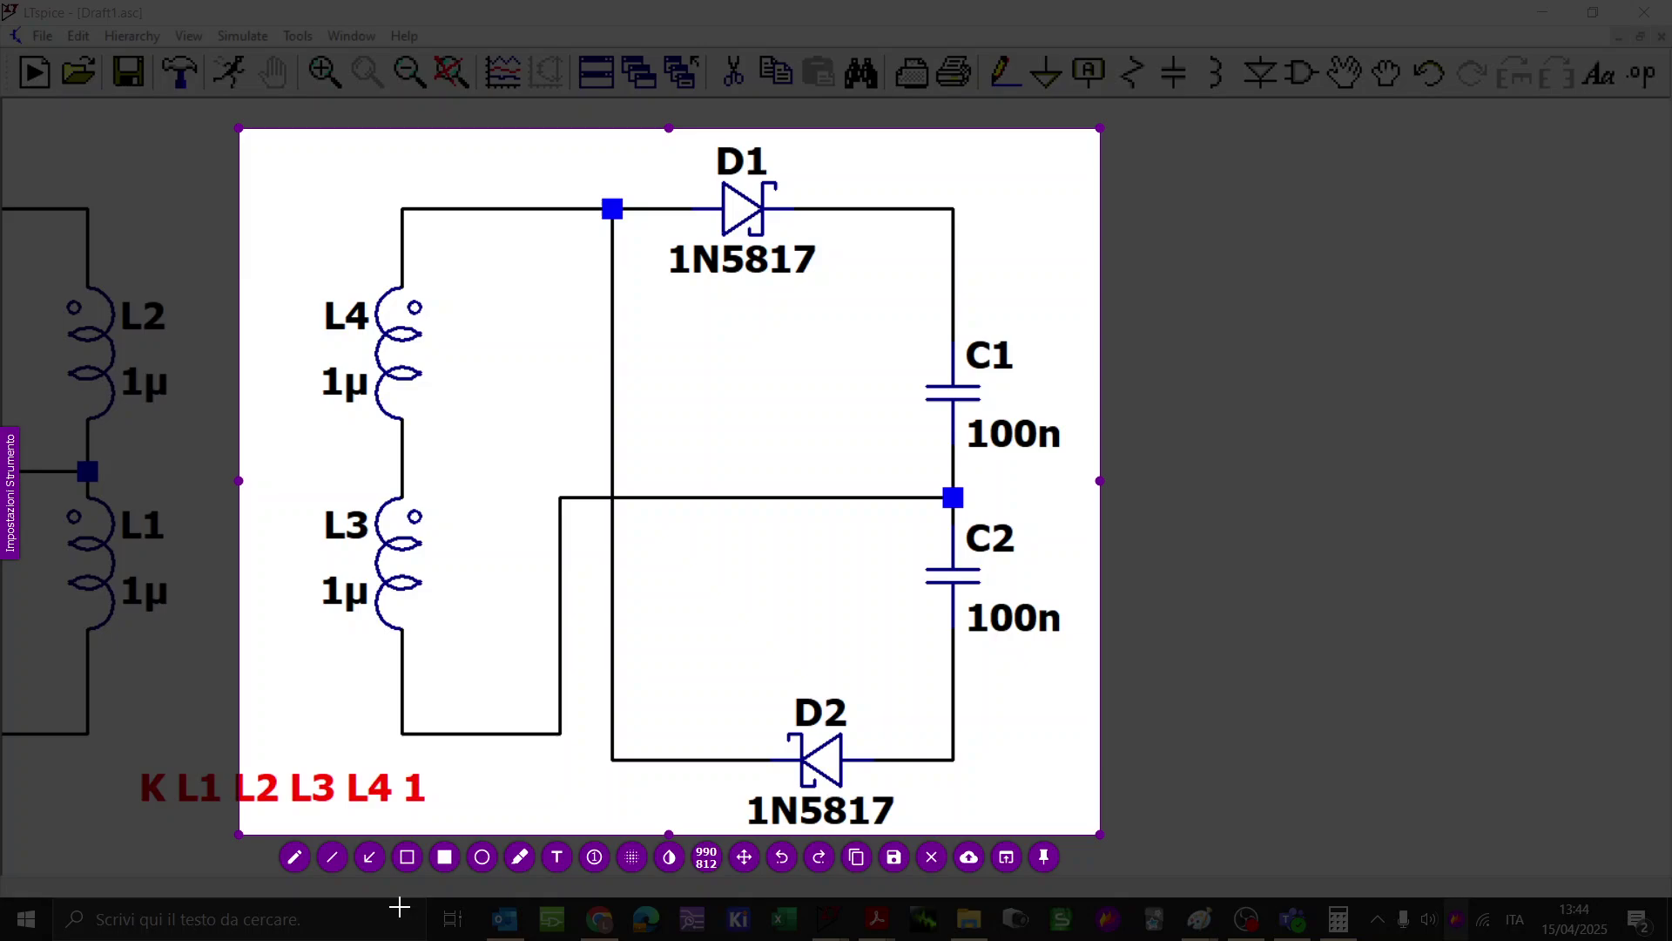
{"action": "left_click", "coordinate": [294, 857]}
{"action": "mouse_move", "coordinate": [959, 506]}
{"action": "left_mouse_down"}
{"action": "mouse_move", "coordinate": [964, 493]}
{"action": "mouse_move", "coordinate": [906, 501]}
{"action": "left_mouse_up"}
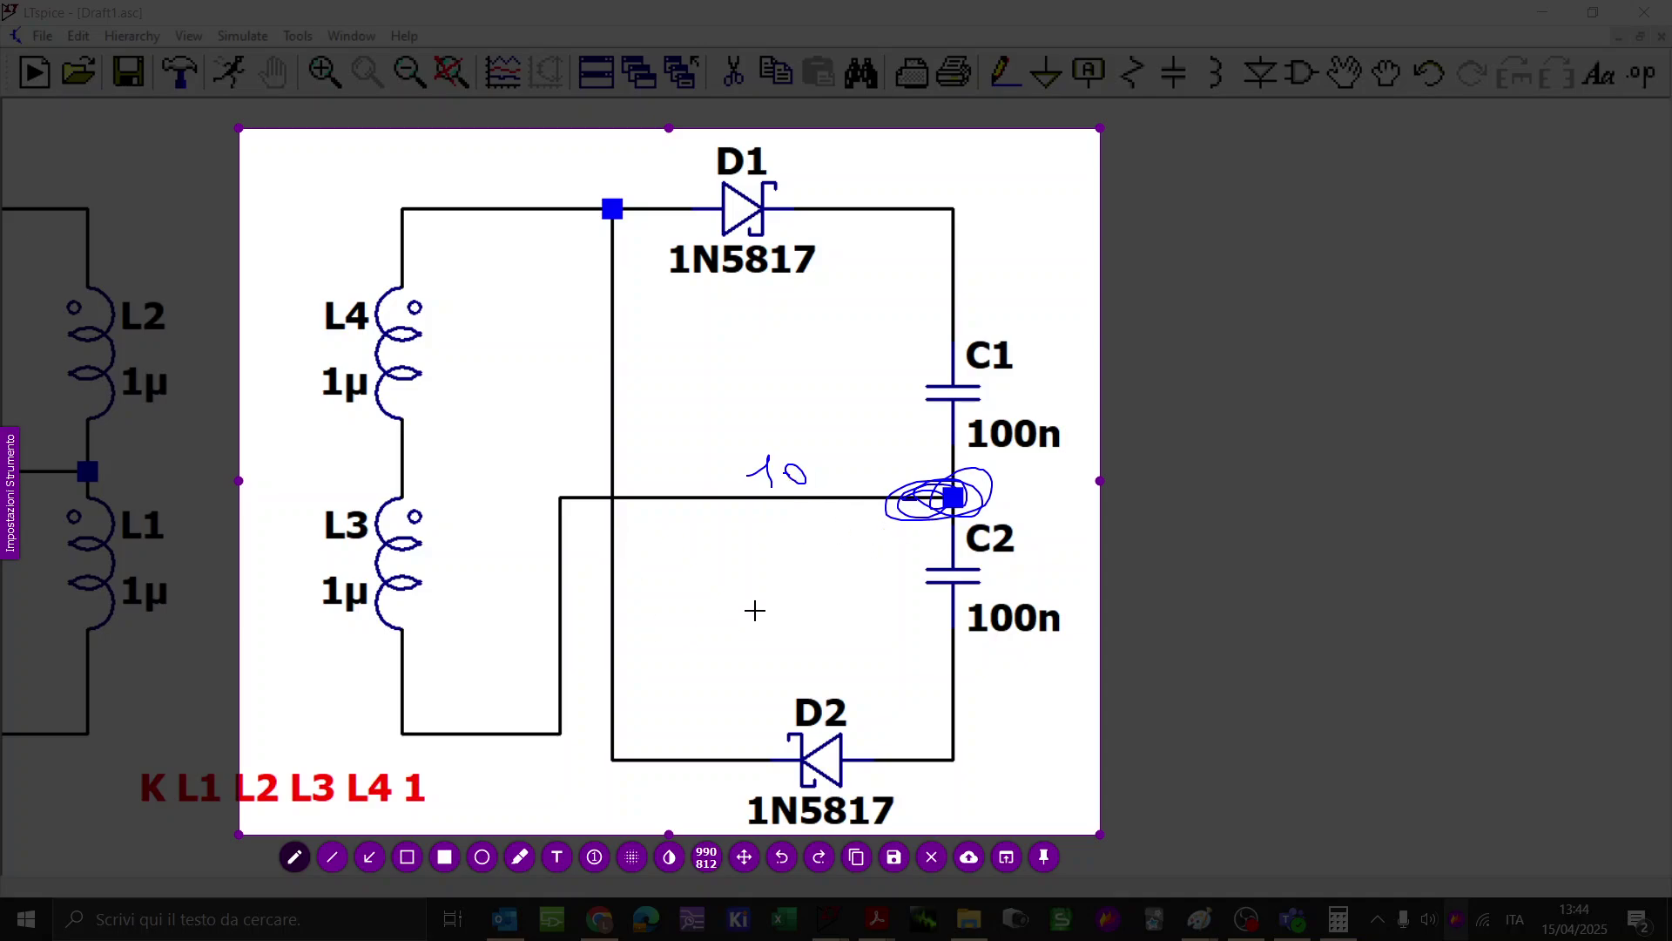
{"action": "mouse_move", "coordinate": [815, 538]}
{"action": "left_mouse_down"}
{"action": "mouse_move", "coordinate": [574, 421]}
{"action": "mouse_move", "coordinate": [856, 246]}
{"action": "left_mouse_up"}
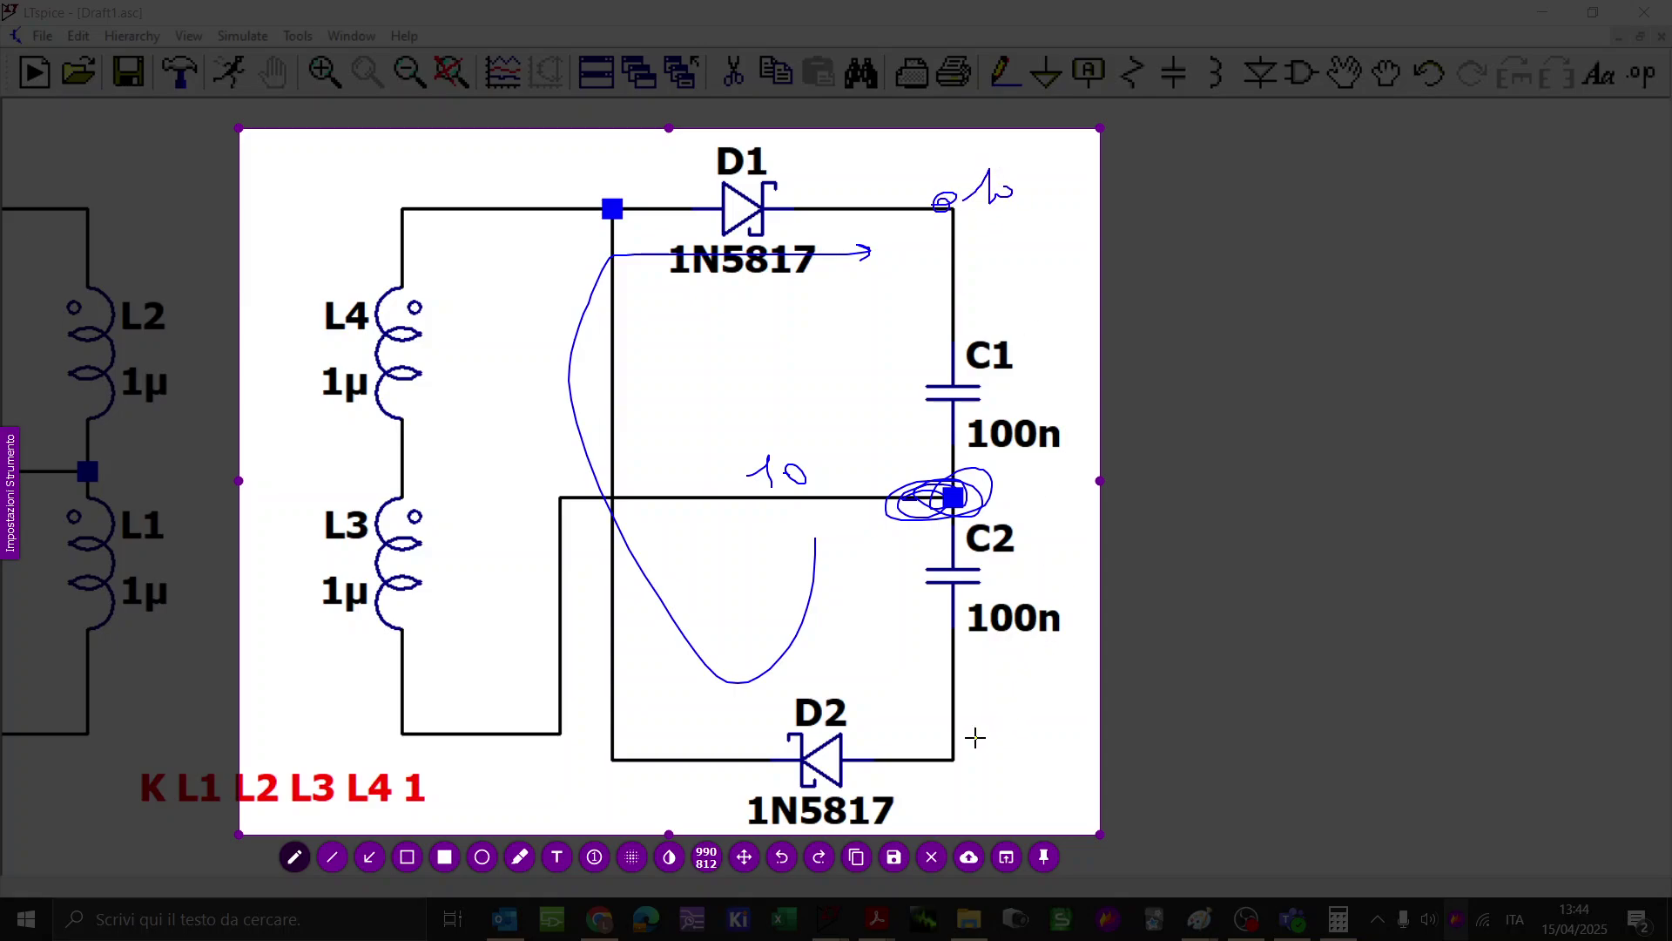
{"action": "mouse_move", "coordinate": [800, 447]}
{"action": "left_mouse_down"}
{"action": "mouse_move", "coordinate": [707, 478]}
{"action": "mouse_move", "coordinate": [784, 442]}
{"action": "left_mouse_up"}
{"action": "mouse_move", "coordinate": [993, 745]}
{"action": "left_mouse_down"}
{"action": "mouse_move", "coordinate": [1071, 519]}
{"action": "mouse_move", "coordinate": [1006, 266]}
{"action": "left_mouse_up"}
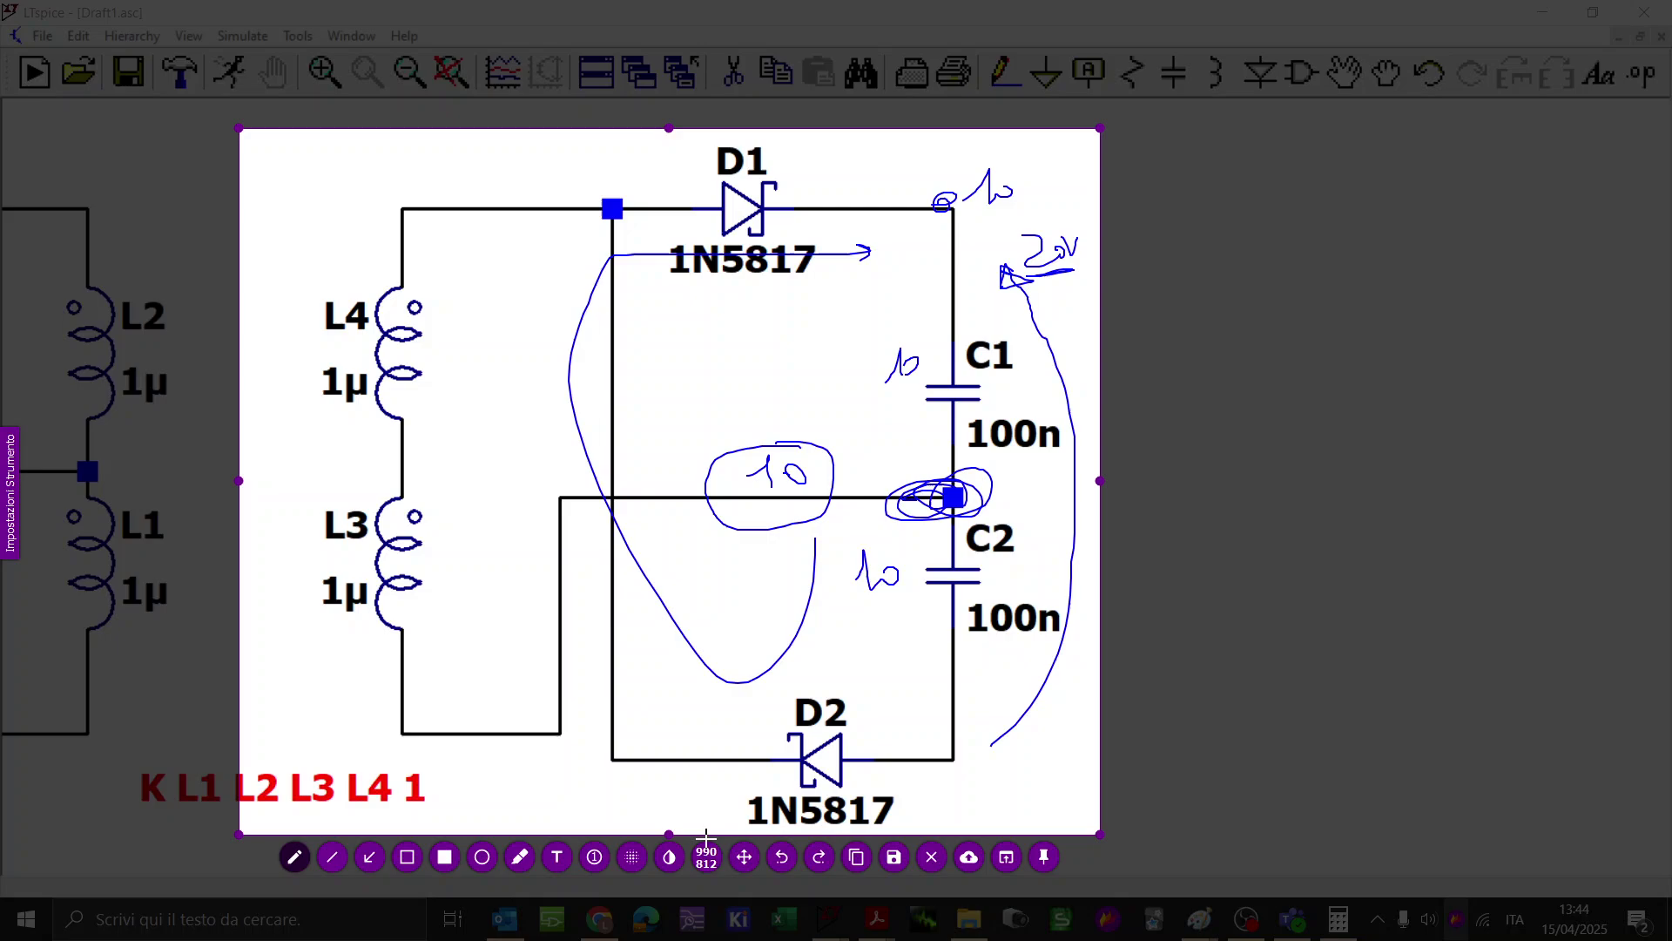
Step: Mark the C1–C2 junction and sketch a ripple waveform in red on the capture, and discard the capture
{"action": "right_click", "coordinate": [552, 760]}
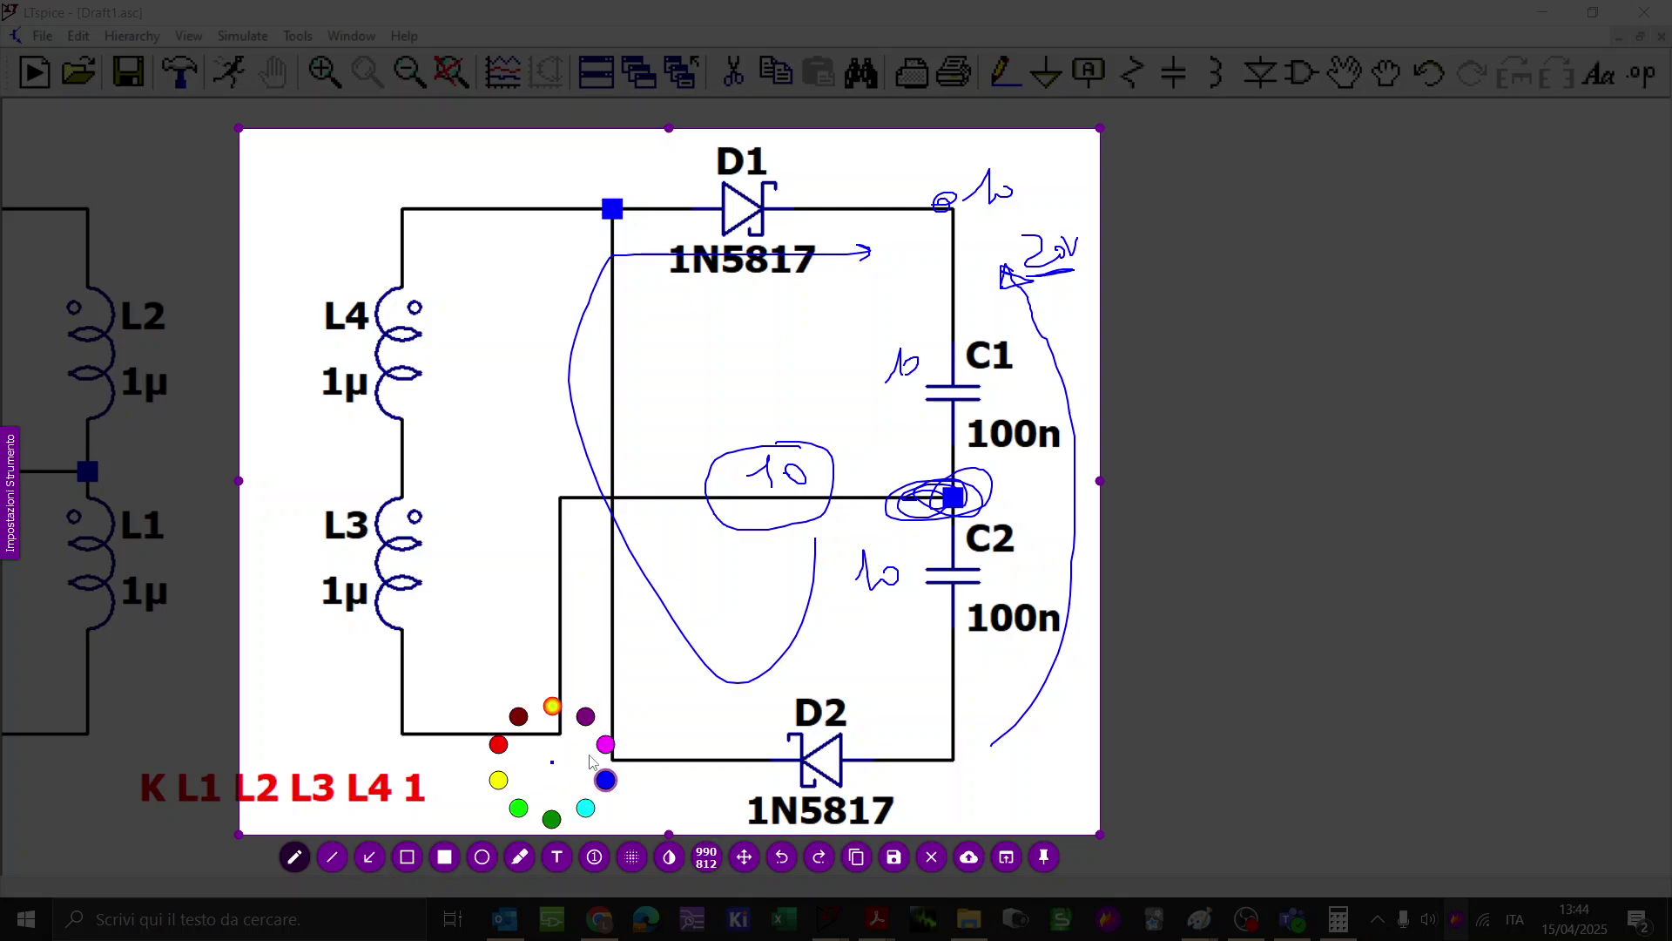
{"action": "left_click", "coordinate": [499, 747]}
{"action": "mouse_move", "coordinate": [980, 459]}
{"action": "left_mouse_down"}
{"action": "mouse_move", "coordinate": [905, 501]}
{"action": "mouse_move", "coordinate": [976, 479]}
{"action": "mouse_move", "coordinate": [915, 492]}
{"action": "mouse_move", "coordinate": [974, 503]}
{"action": "mouse_move", "coordinate": [914, 492]}
{"action": "mouse_move", "coordinate": [937, 487]}
{"action": "left_mouse_up"}
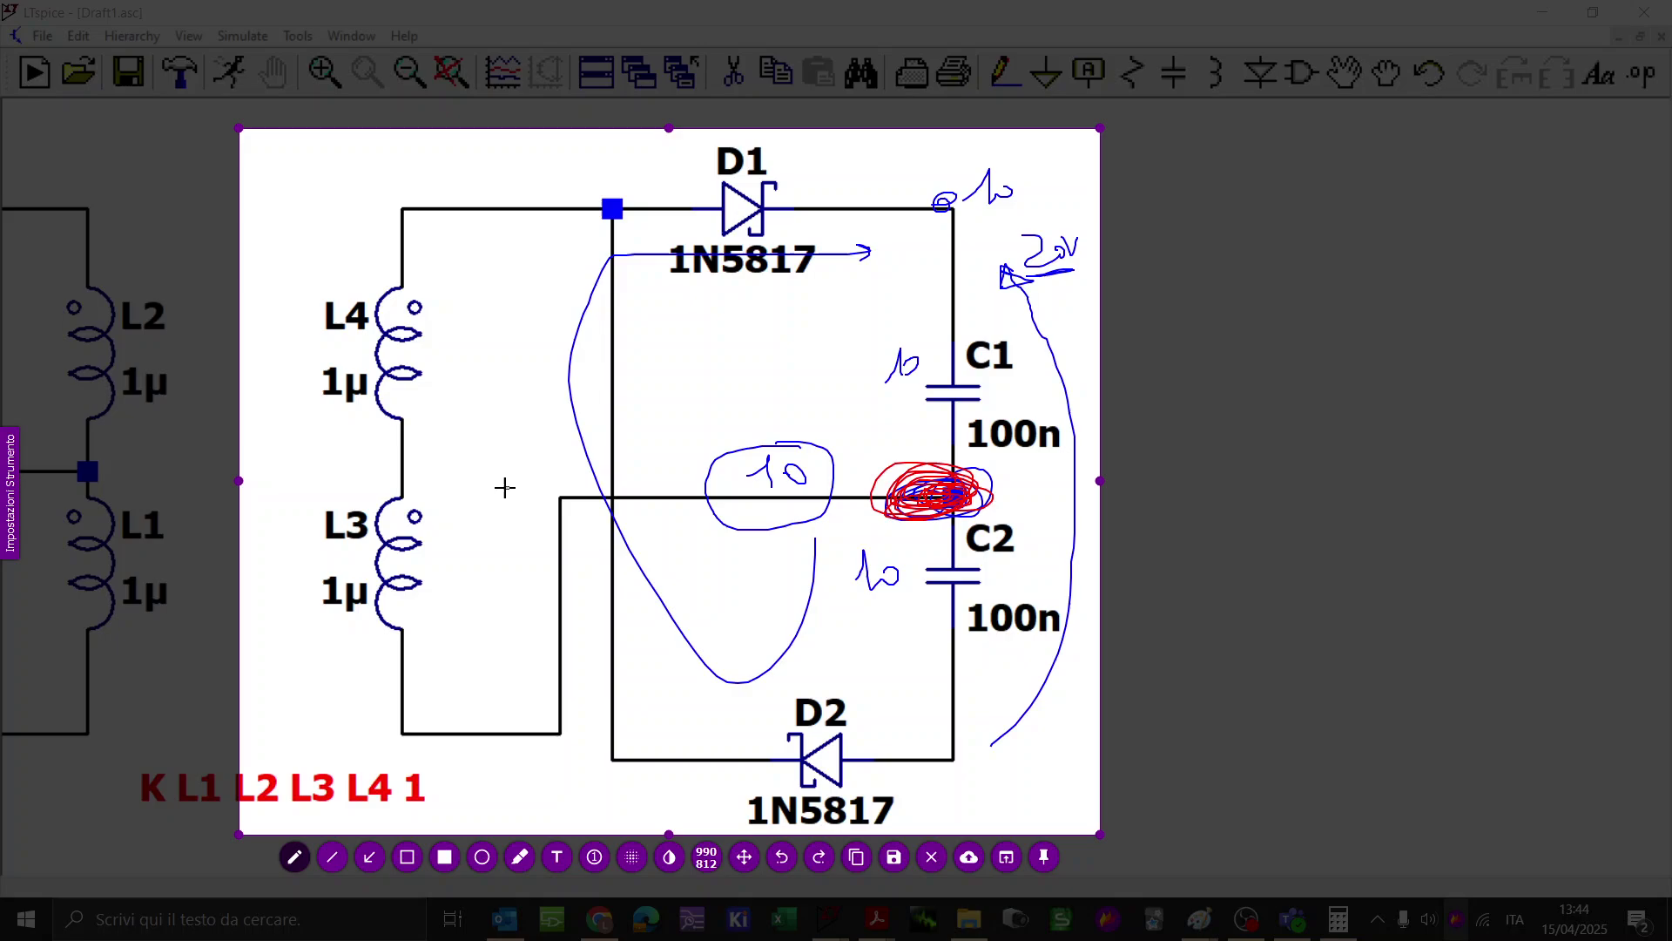
{"action": "mouse_move", "coordinate": [478, 492]}
{"action": "left_mouse_down"}
{"action": "mouse_move", "coordinate": [577, 402]}
{"action": "mouse_move", "coordinate": [607, 481]}
{"action": "mouse_move", "coordinate": [778, 490]}
{"action": "mouse_move", "coordinate": [831, 414]}
{"action": "left_mouse_up"}
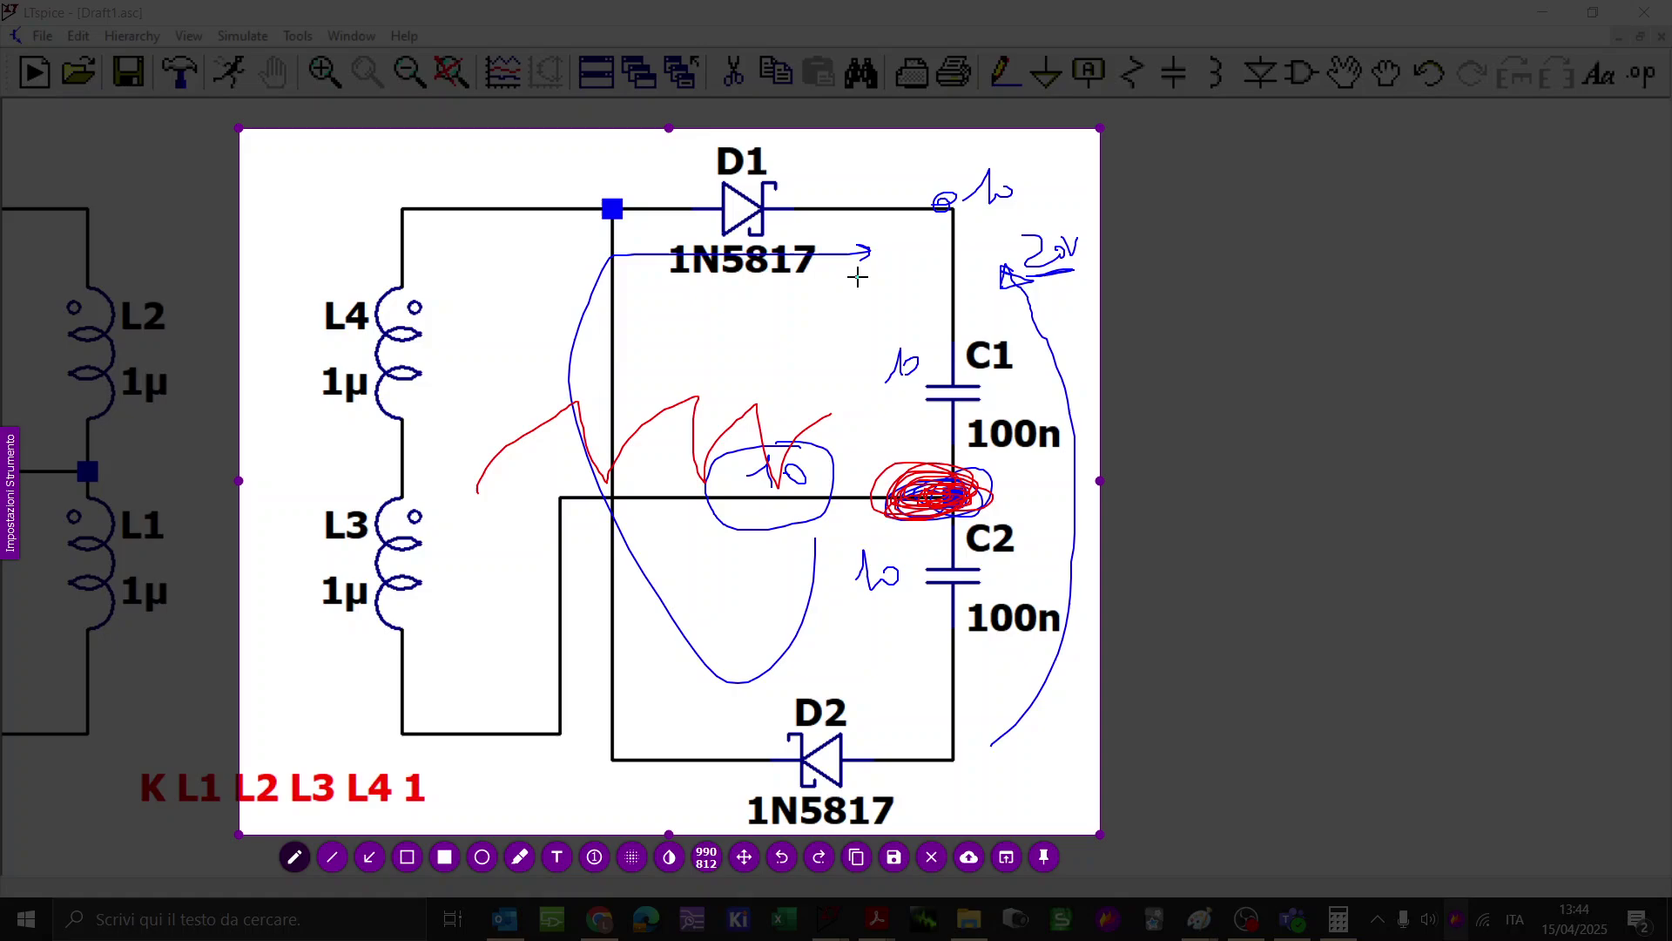
{"action": "key", "text": "Escape"}
{"action": "key", "text": "Escape"}
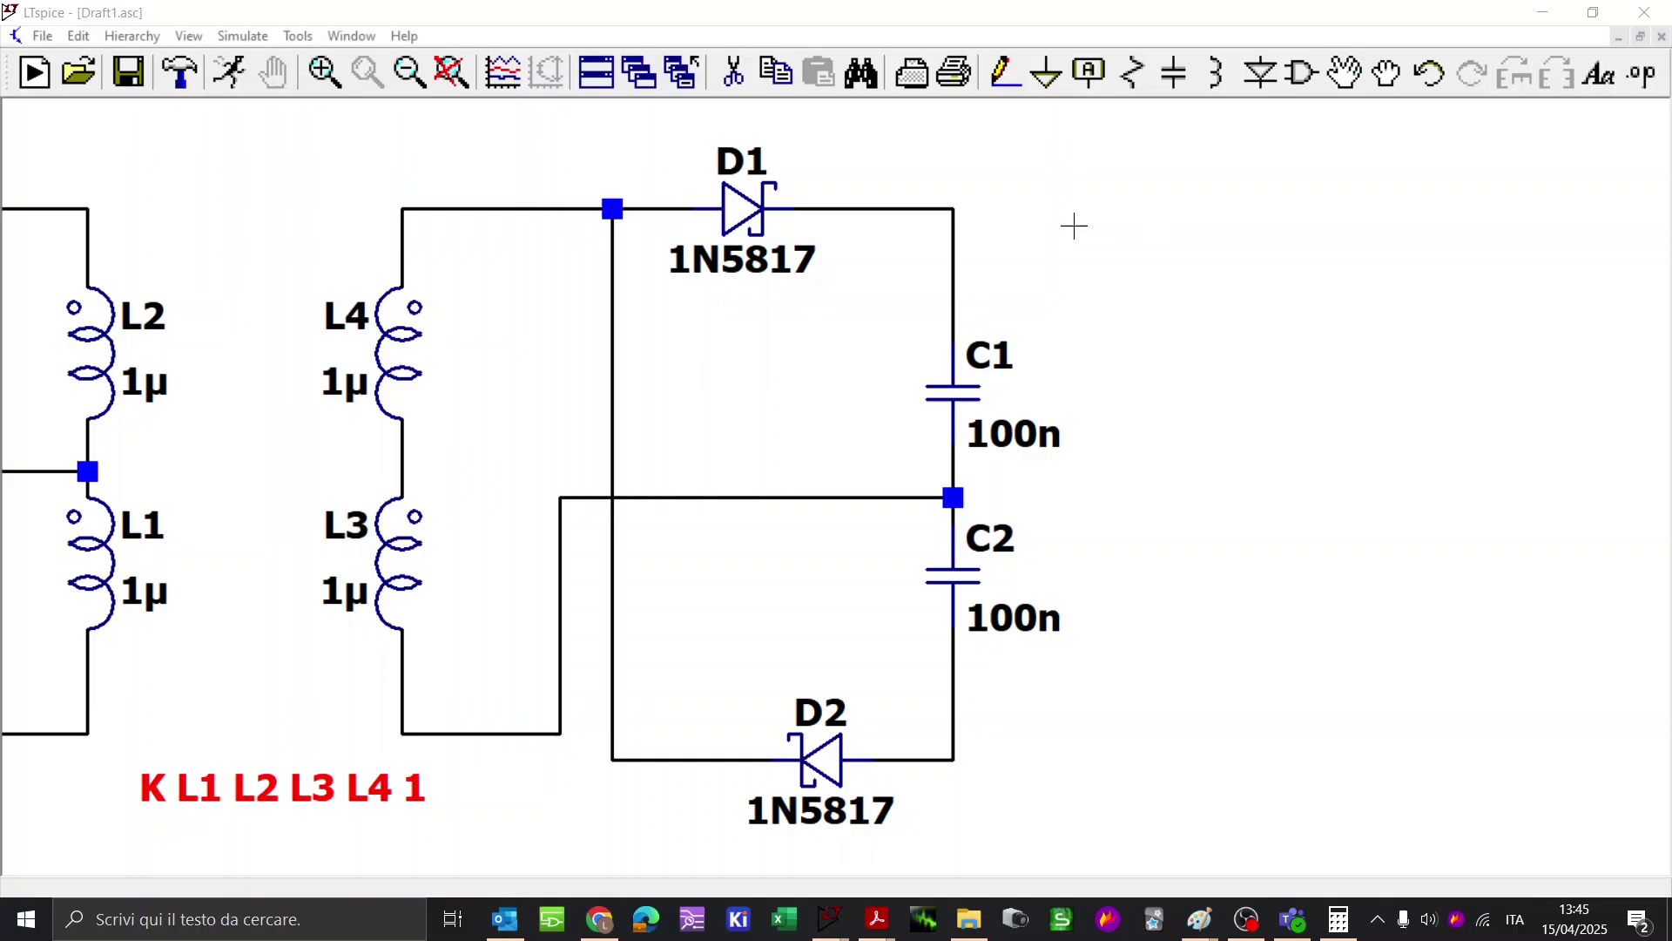
Step: Draw an output wire loop from the D1–C1 node out to the right, down, and back to the C2–D2 node
{"action": "key", "text": "F3"}
{"action": "left_click", "coordinate": [953, 209]}
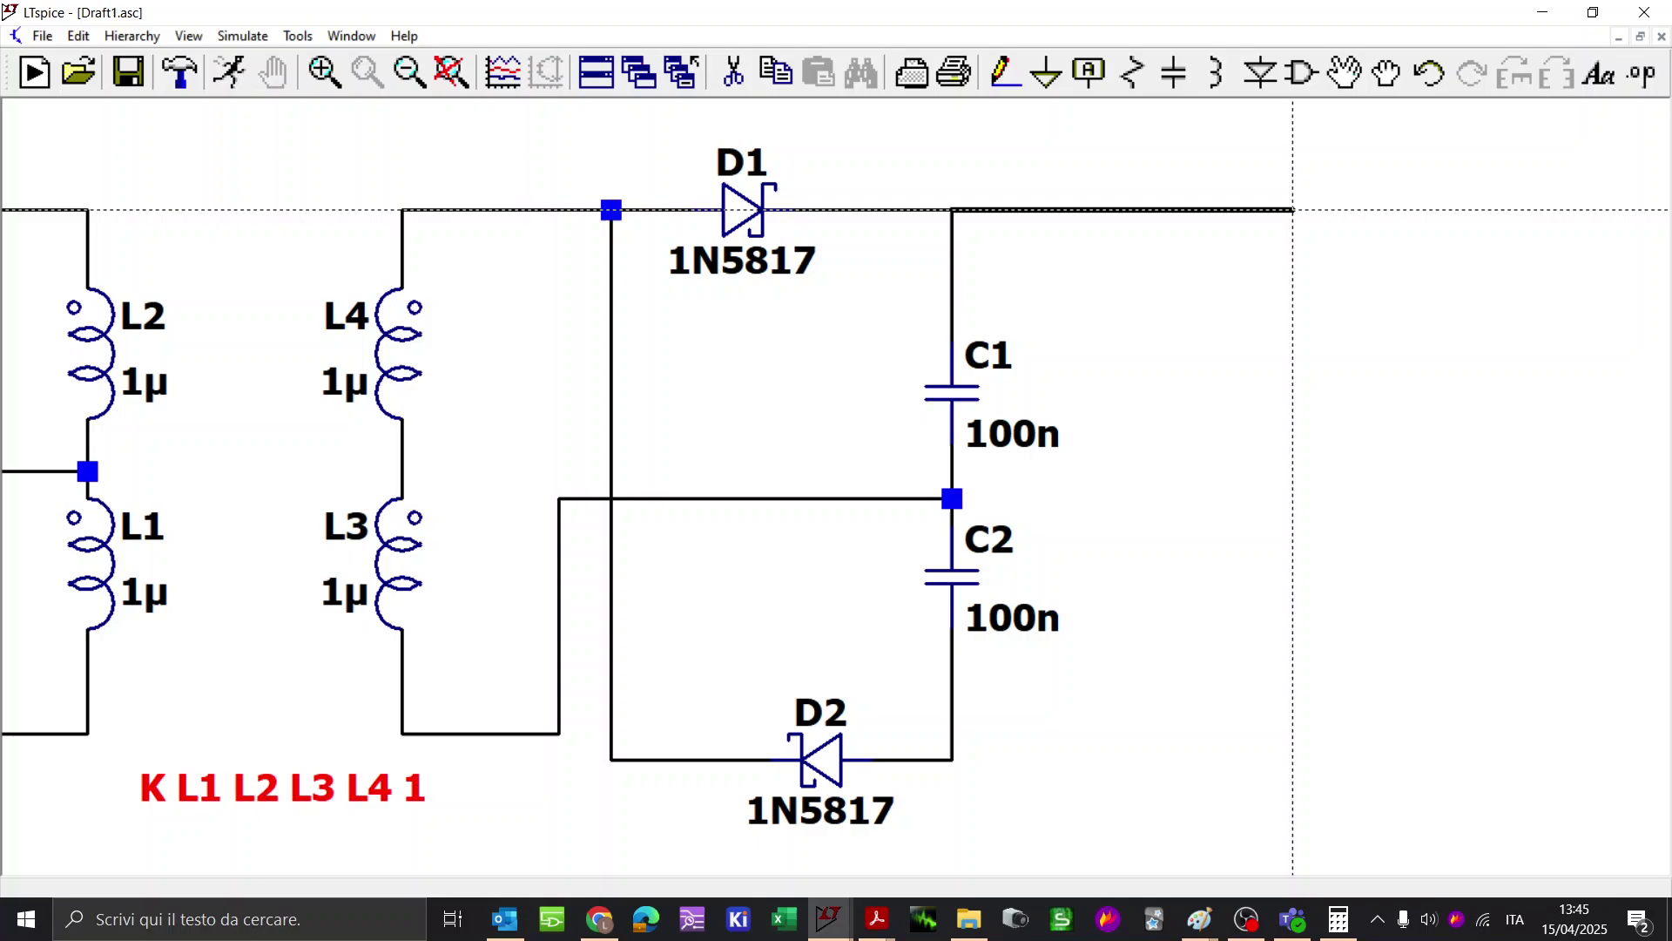
{"action": "left_click", "coordinate": [1241, 209]}
{"action": "left_click", "coordinate": [1162, 759]}
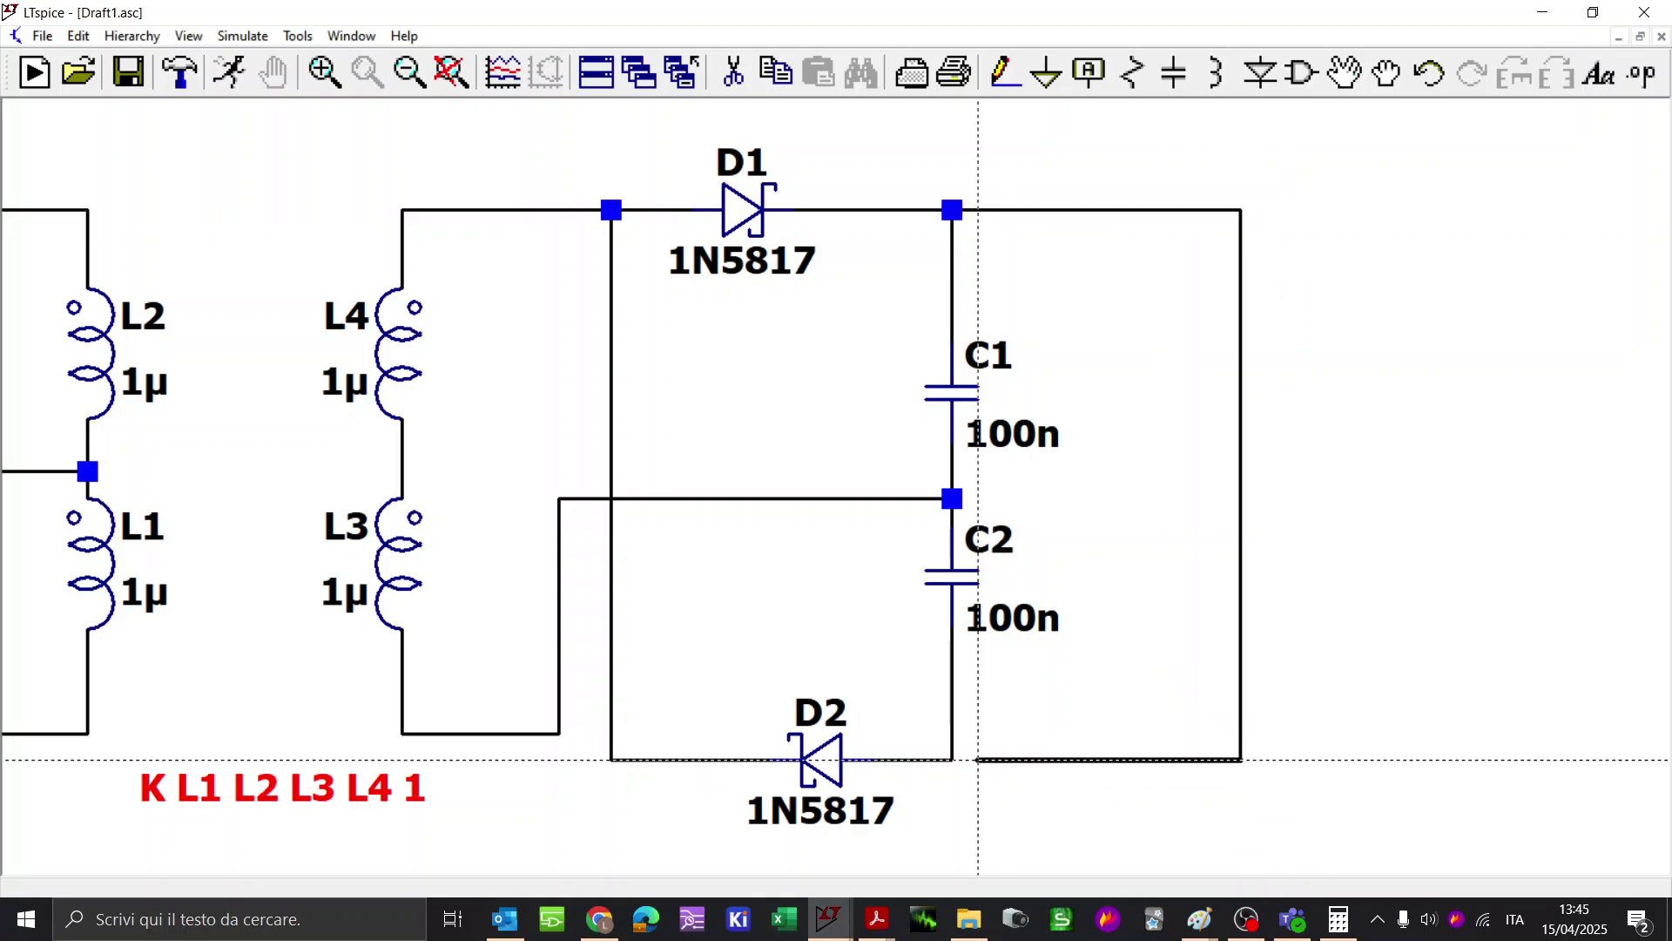
{"action": "left_click", "coordinate": [952, 759]}
{"action": "key", "text": "Escape"}
Step: Place a vertical capacitor in the vertical section of the output loop and set its value to 10u
{"action": "key", "text": "c"}
{"action": "left_click", "coordinate": [1223, 462]}
{"action": "key", "text": "Escape"}
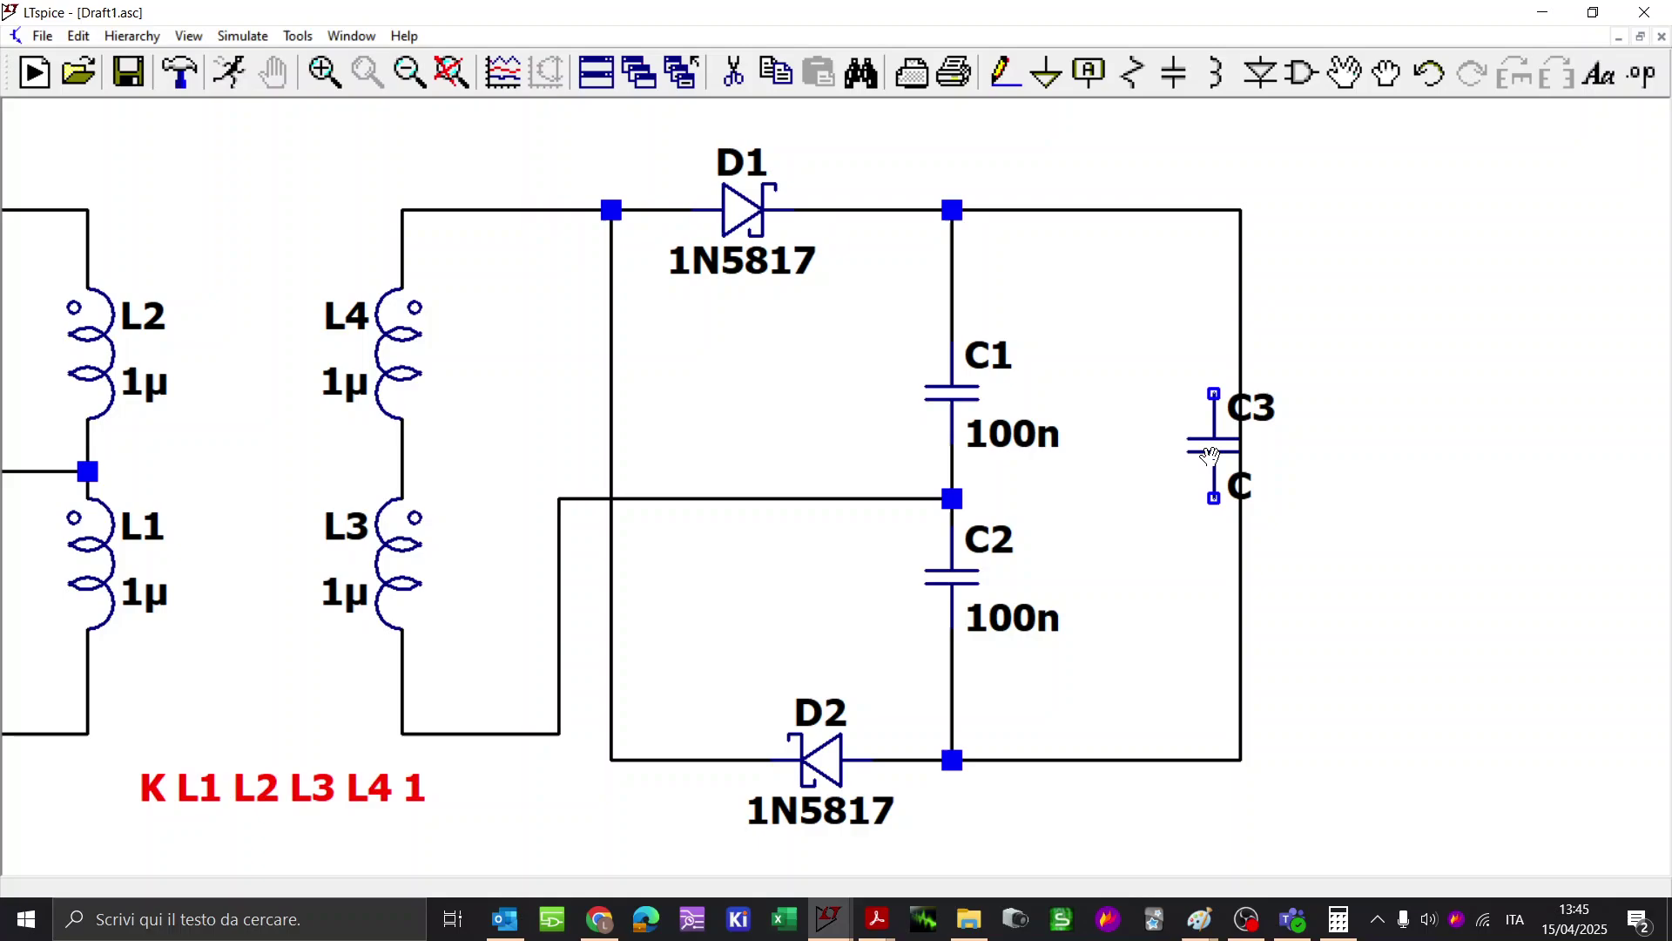
{"action": "left_click", "coordinate": [1241, 445]}
{"action": "right_click", "coordinate": [1266, 485]}
{"action": "type", "text": "10u"}
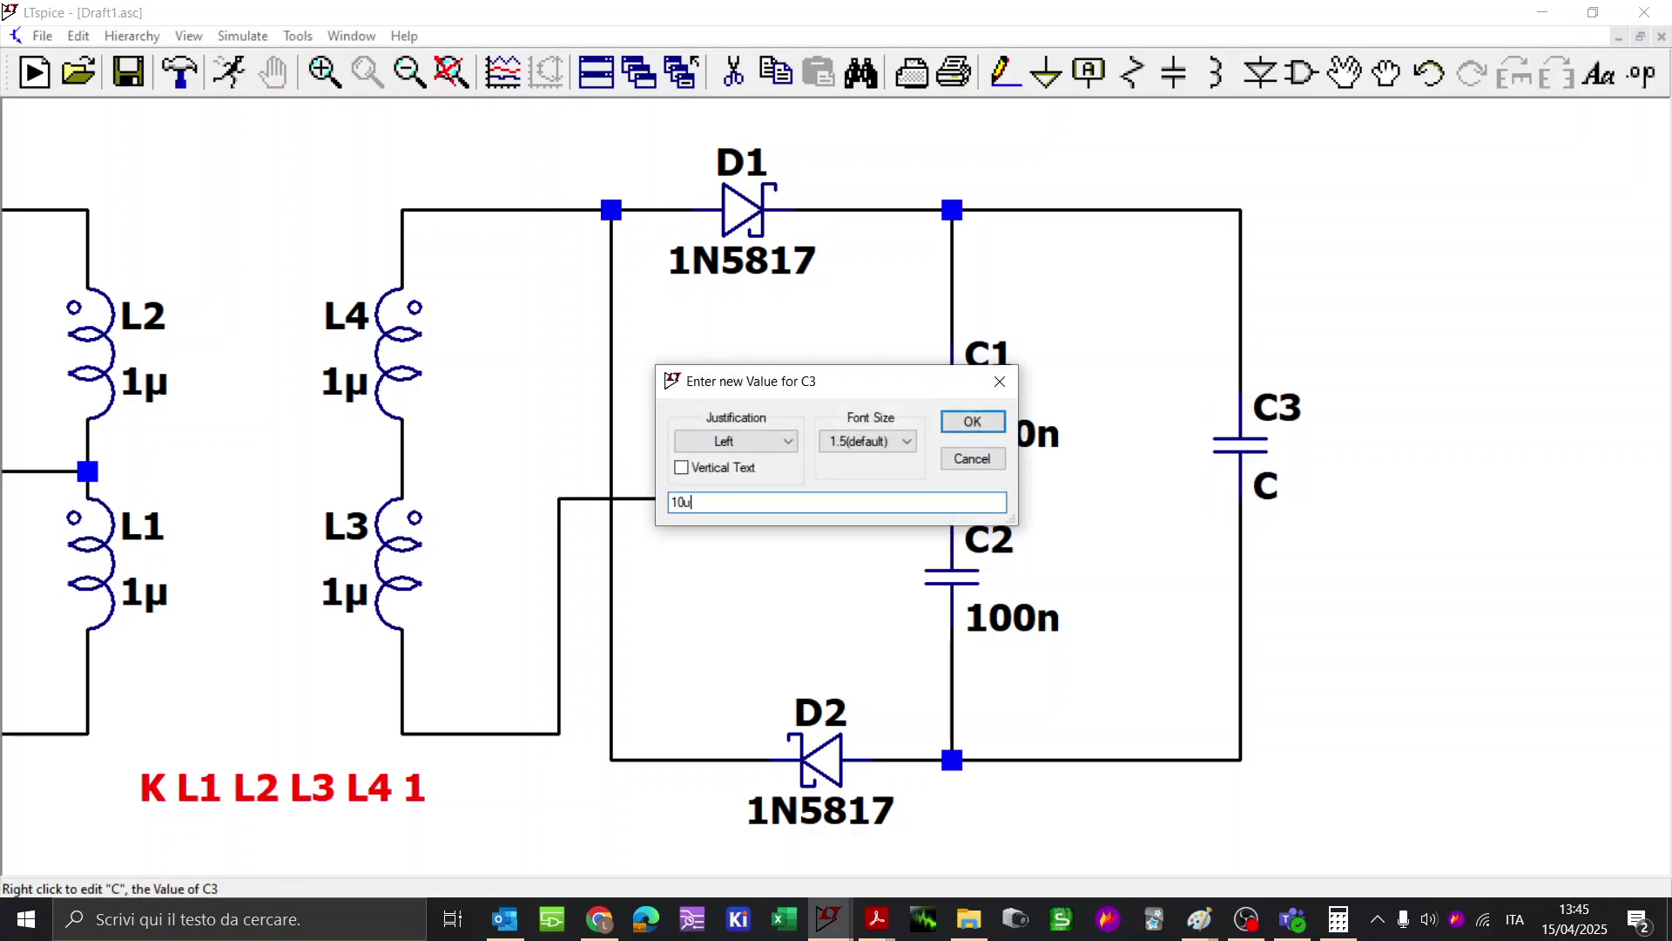
{"action": "key", "text": "Return"}
{"action": "scroll", "coordinate": [1315, 758], "scroll_direction": "down", "scroll_amount": 1}
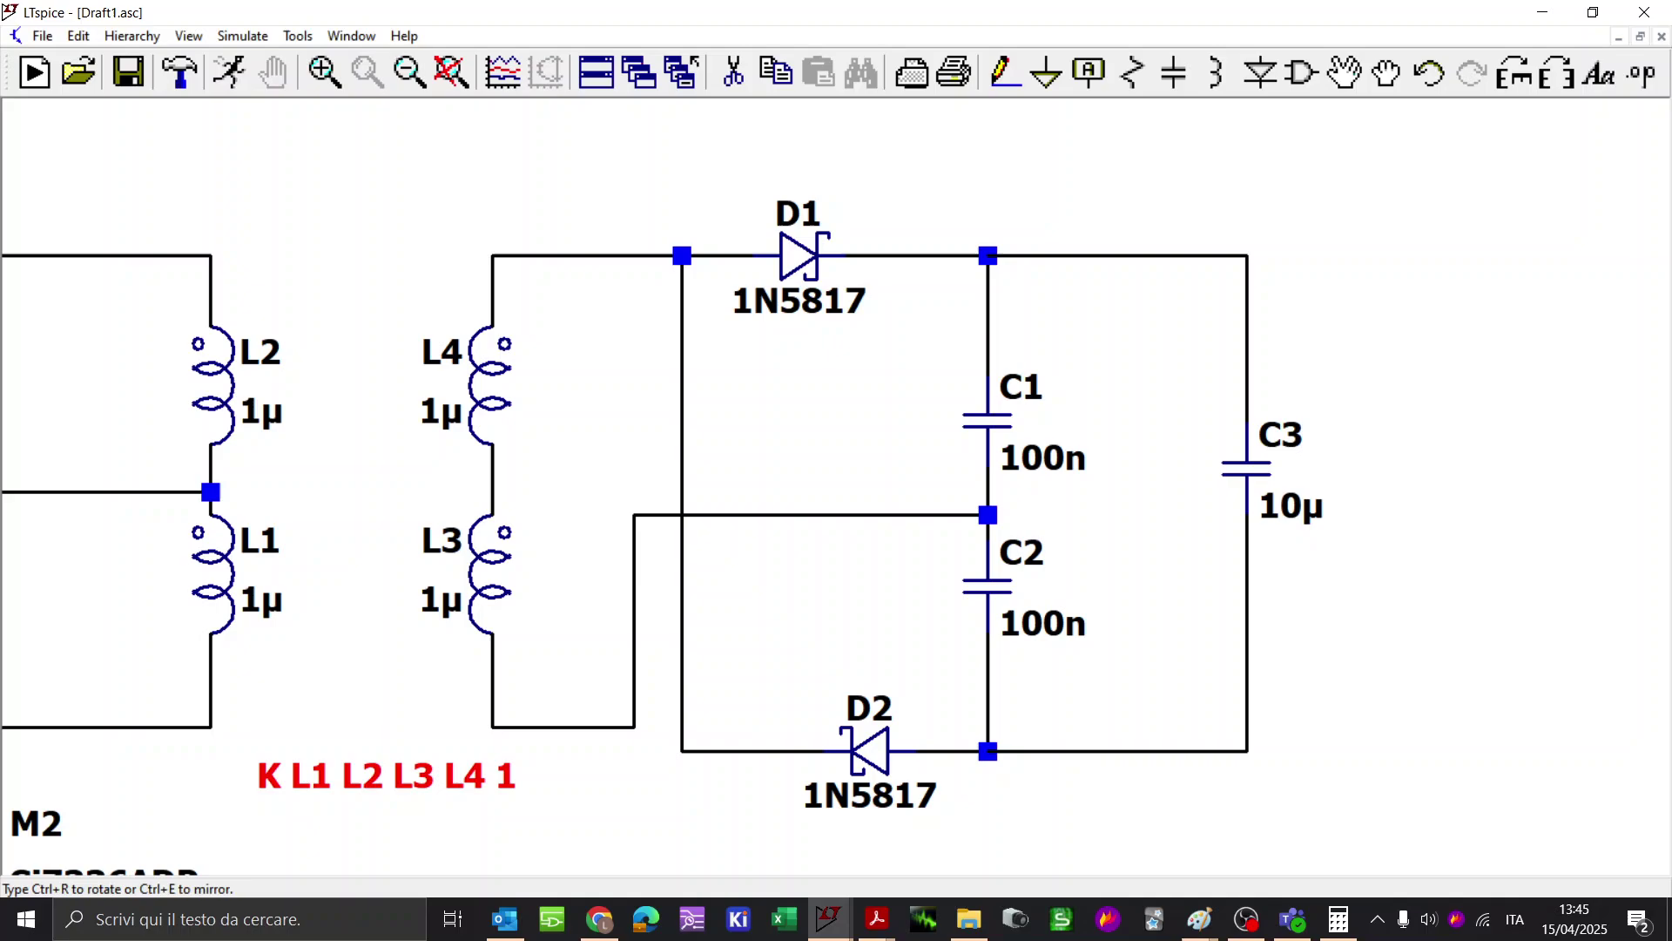
Step: Place a vertical load resistor to the right of C3 and wire it in parallel with C3
{"action": "key", "text": "r"}
{"action": "left_click", "coordinate": [1318, 398]}
{"action": "key", "text": "F3"}
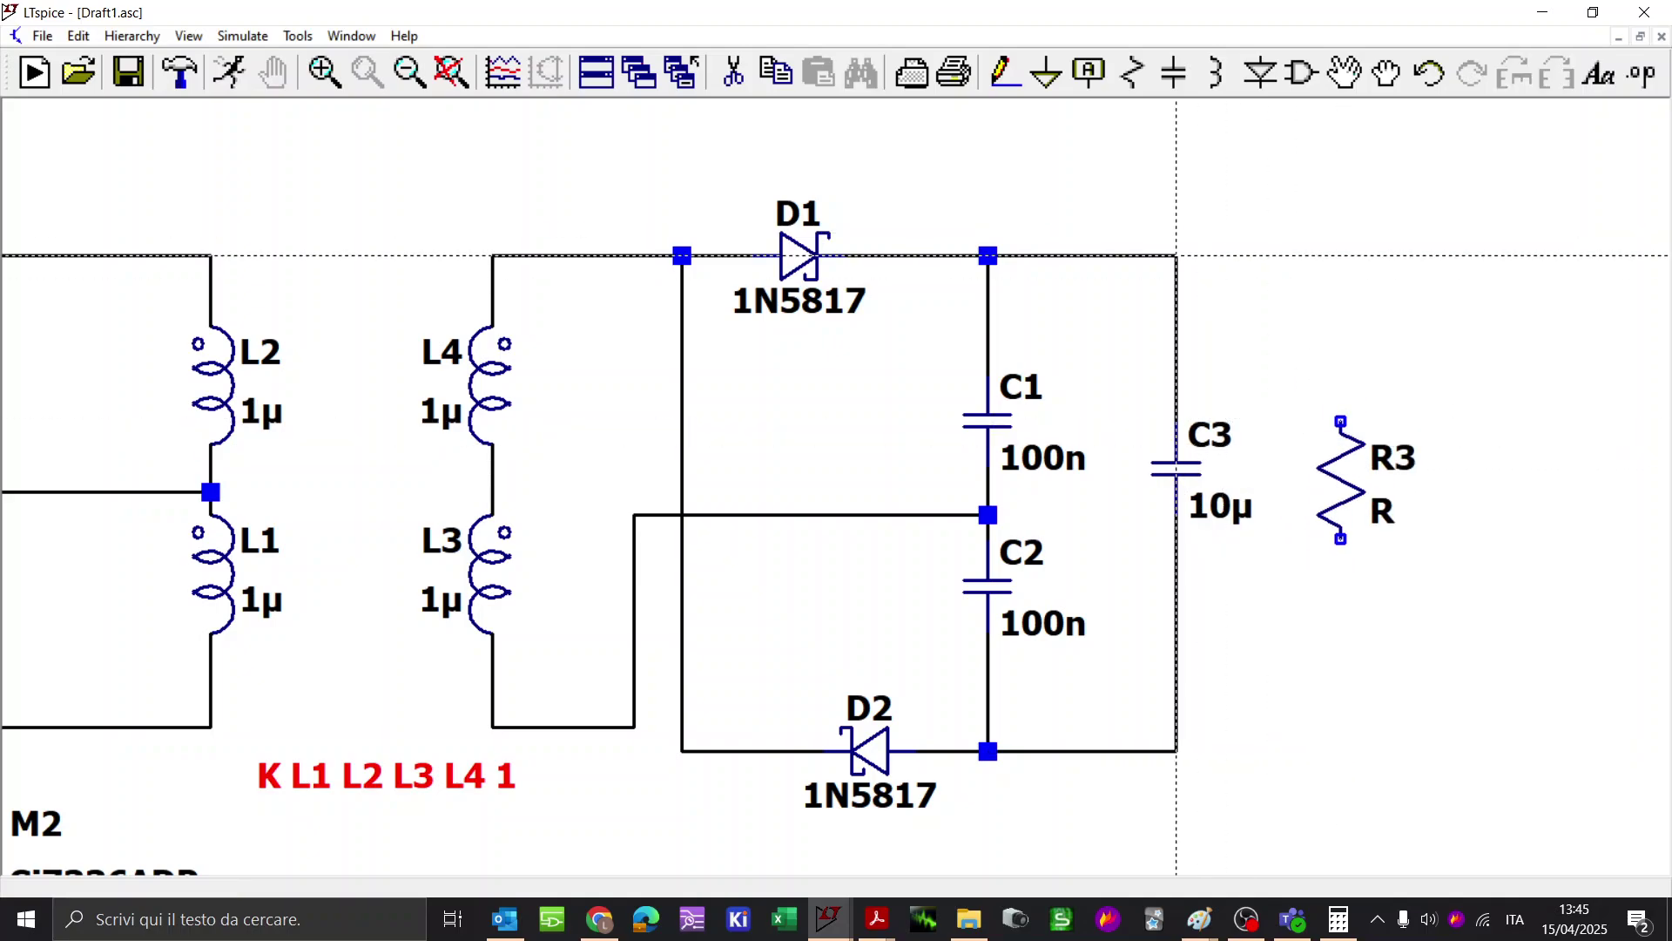
{"action": "left_click", "coordinate": [1176, 256]}
{"action": "left_click", "coordinate": [1318, 279]}
{"action": "left_click", "coordinate": [1341, 255]}
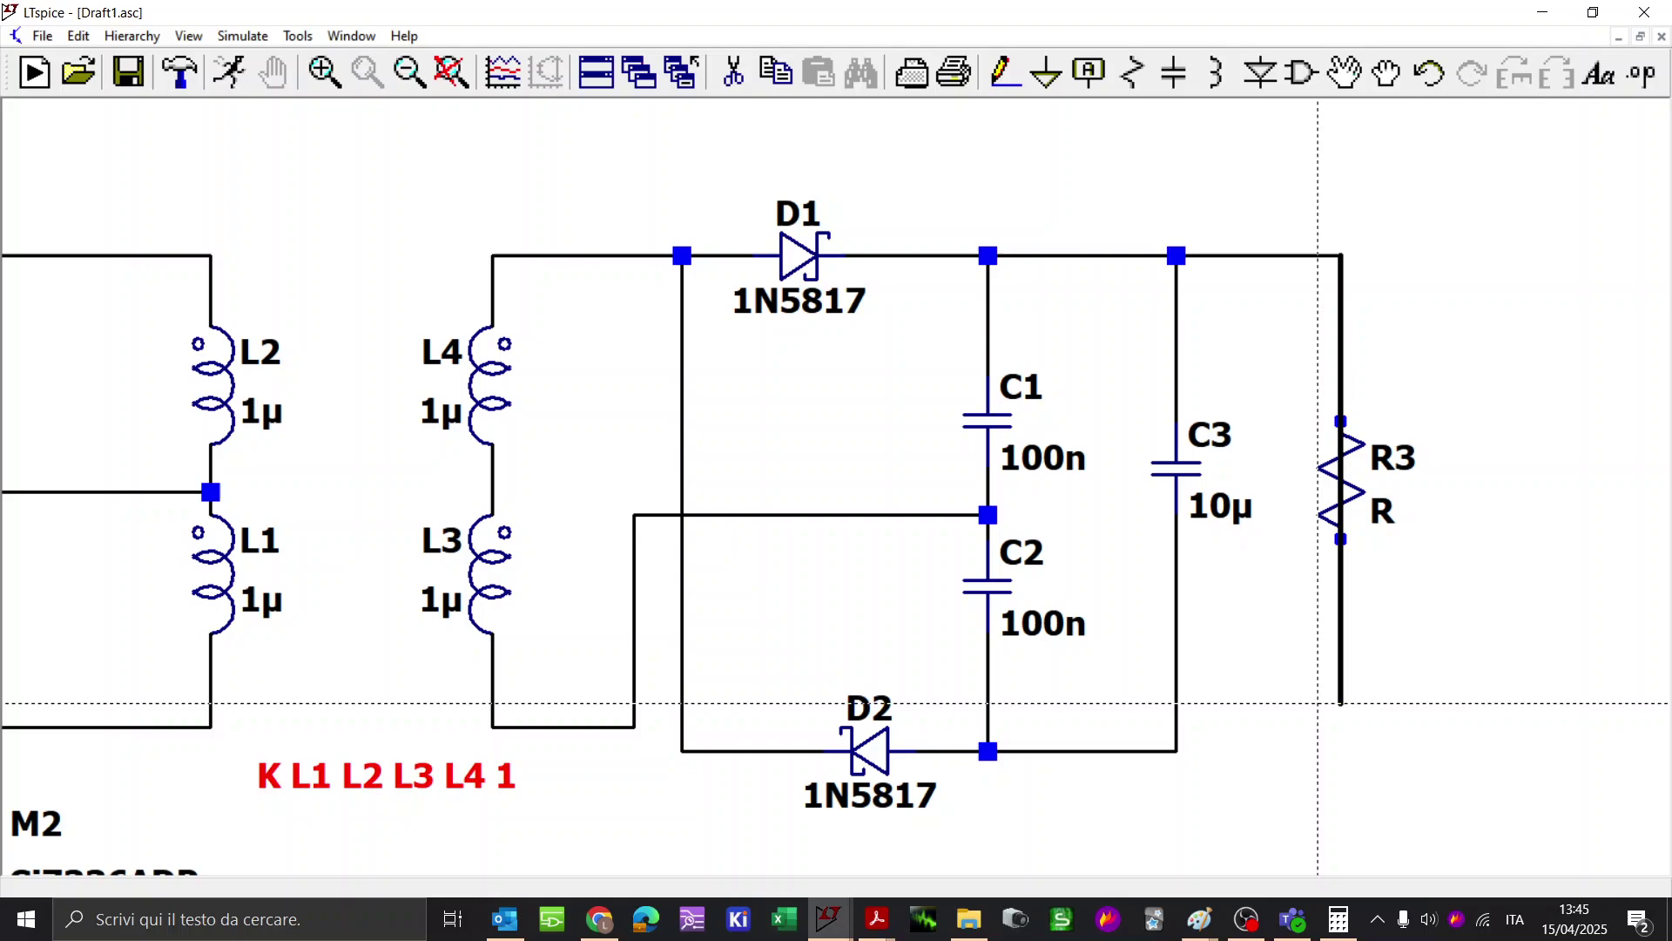
{"action": "left_click", "coordinate": [1176, 750]}
{"action": "key", "text": "Escape"}
Step: Set the value of load resistor R3 to 1k
{"action": "right_click", "coordinate": [1381, 514]}
{"action": "type", "text": "1k"}
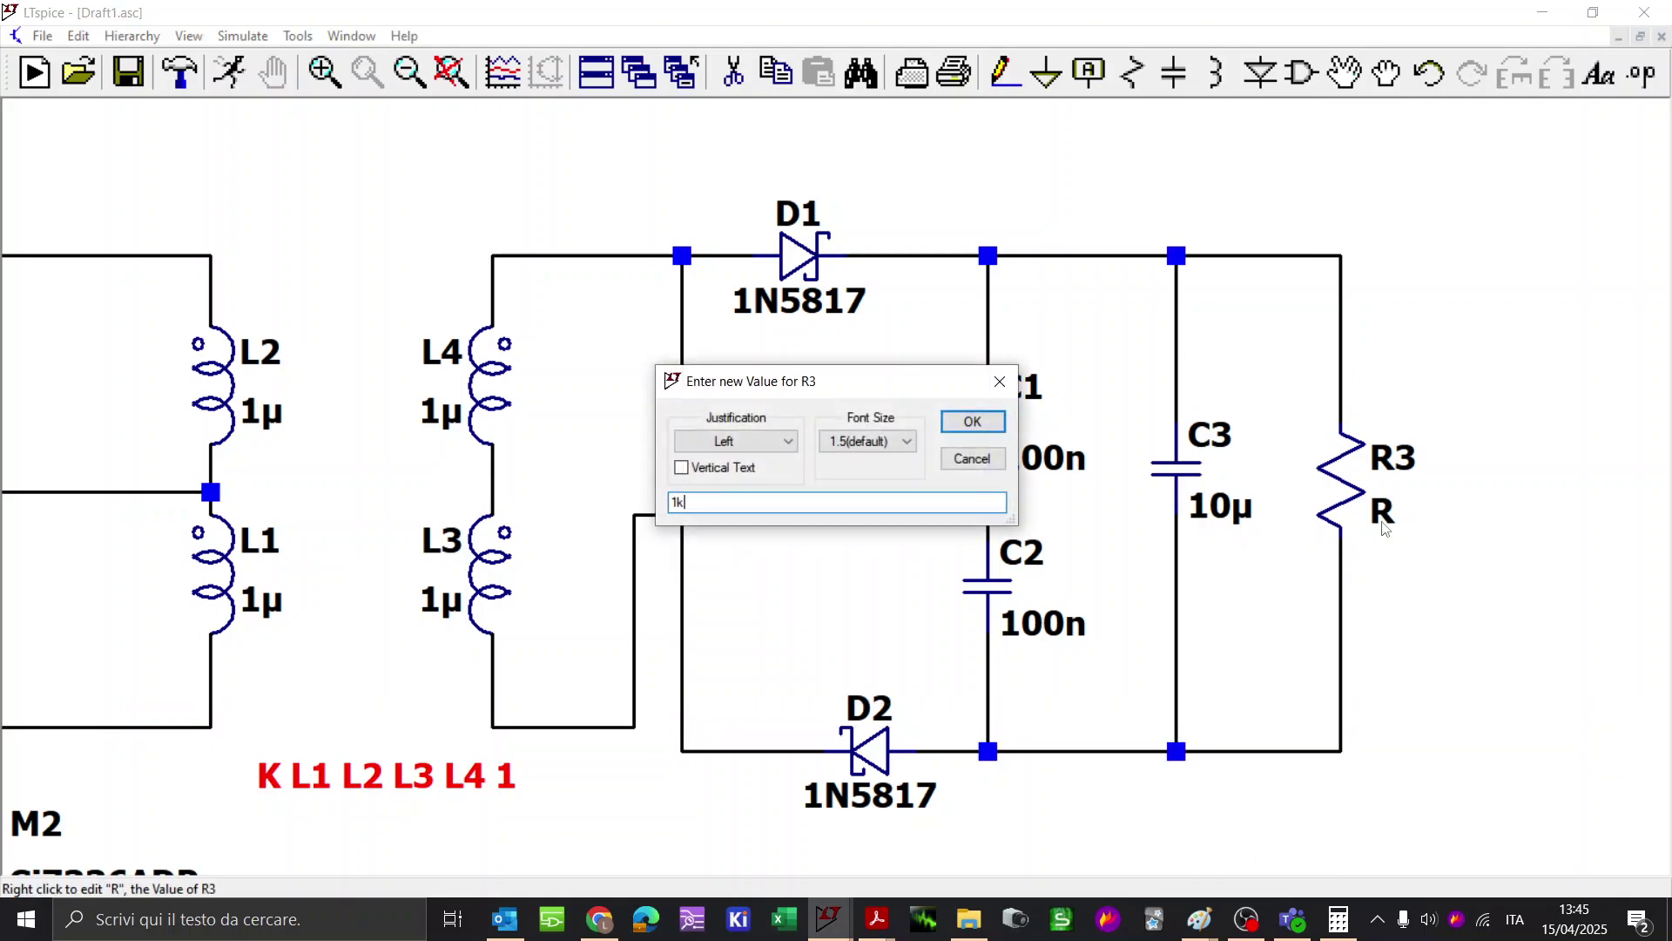
{"action": "key", "text": "Return"}
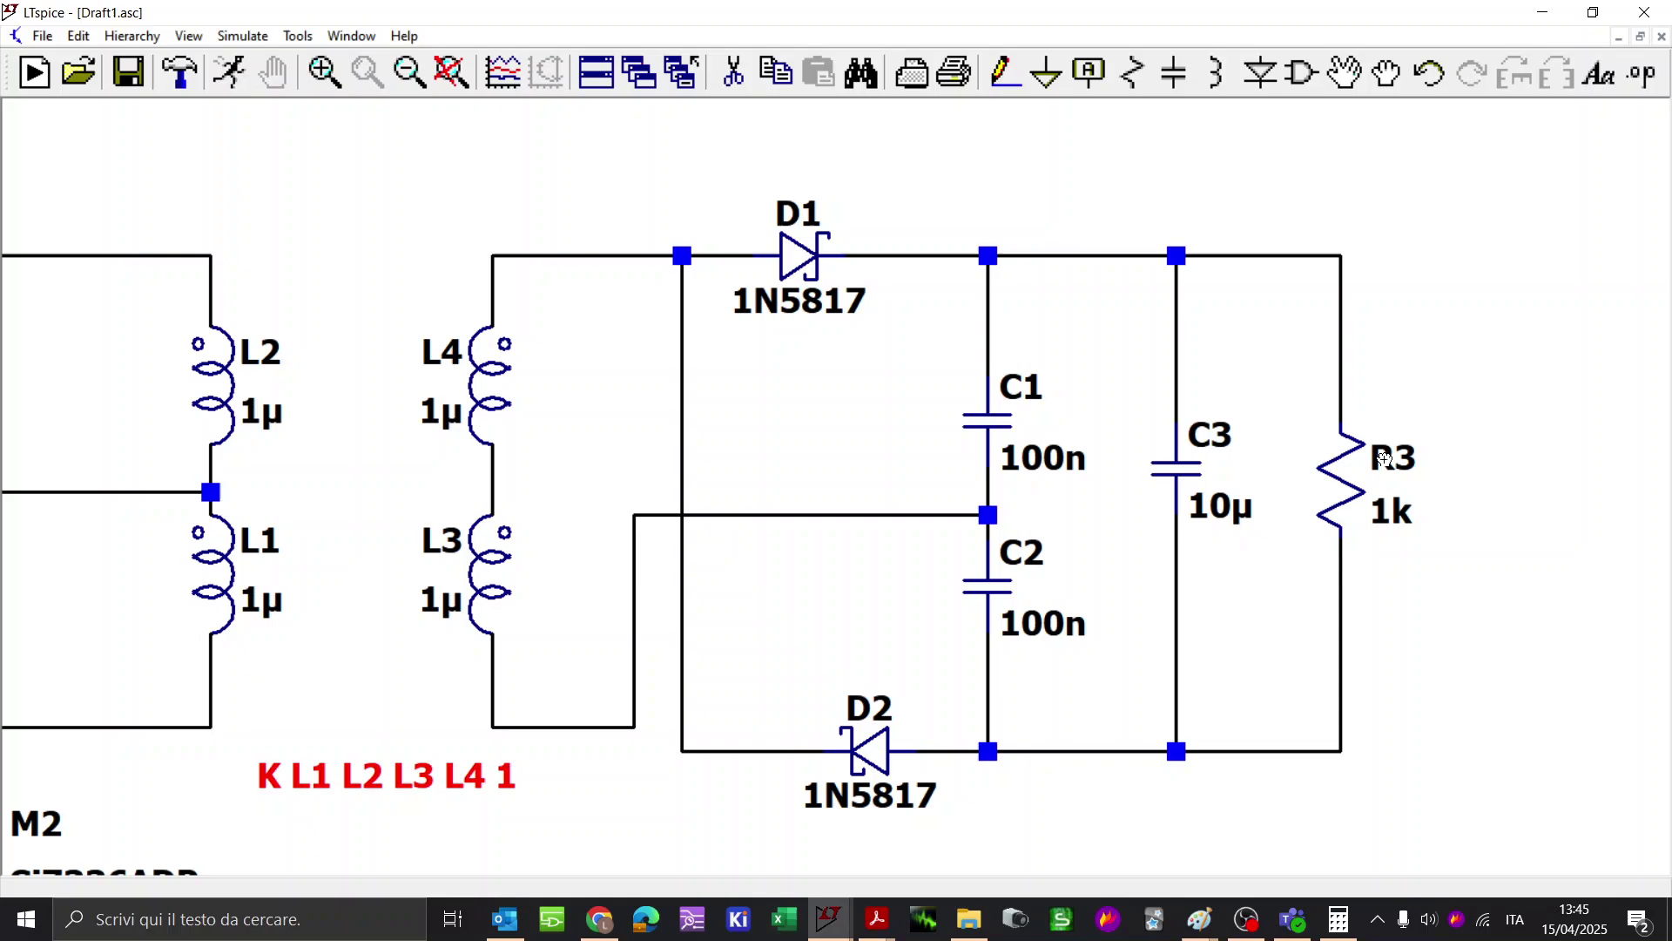
Step: Extend a short wire right from R3's upper node and label its end with the net name vOUT
{"action": "key", "text": "F3"}
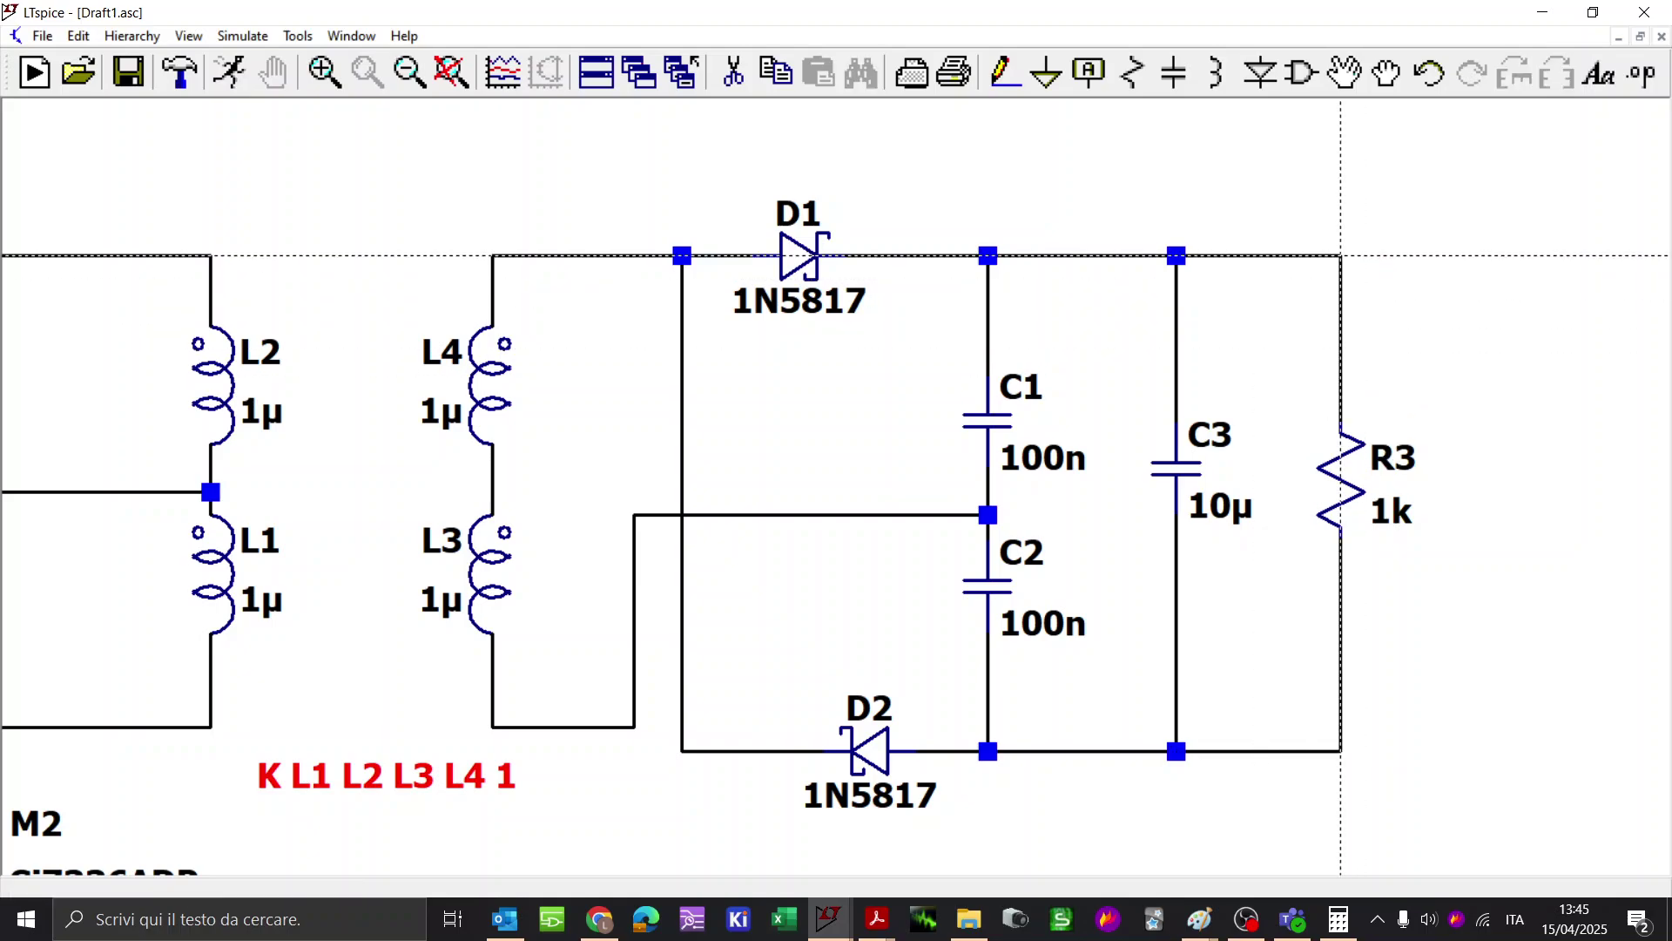
{"action": "left_click", "coordinate": [1341, 255]}
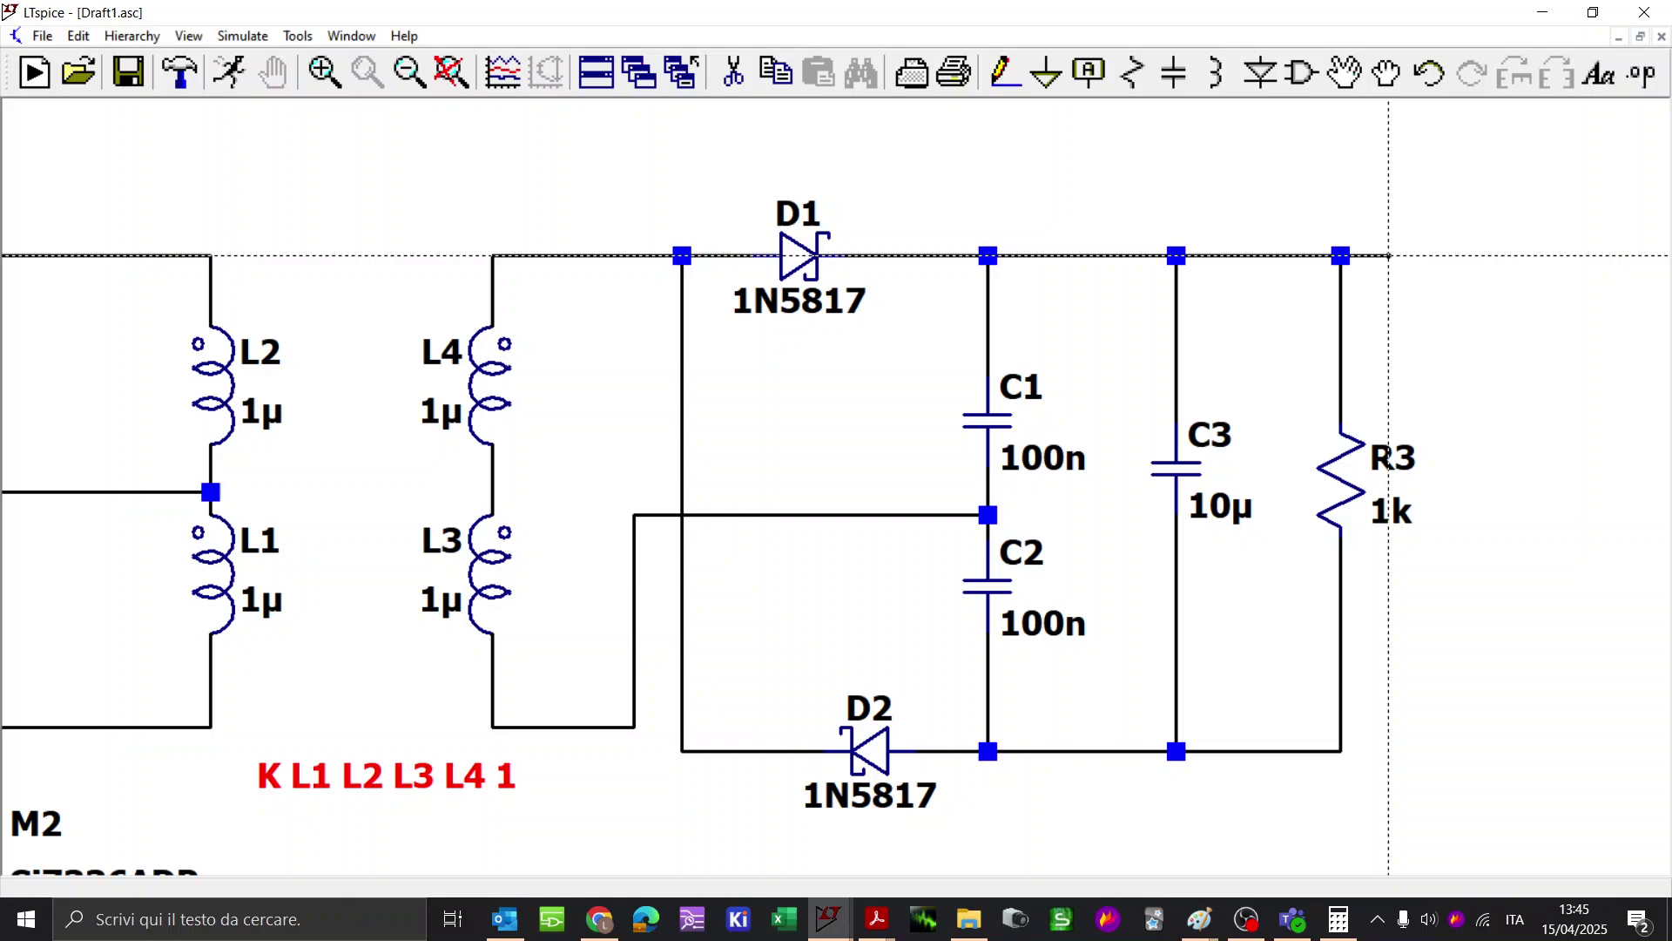
{"action": "left_click", "coordinate": [1390, 255]}
{"action": "key", "text": "F4"}
{"action": "type", "text": "vOUT"}
{"action": "key", "text": "Return"}
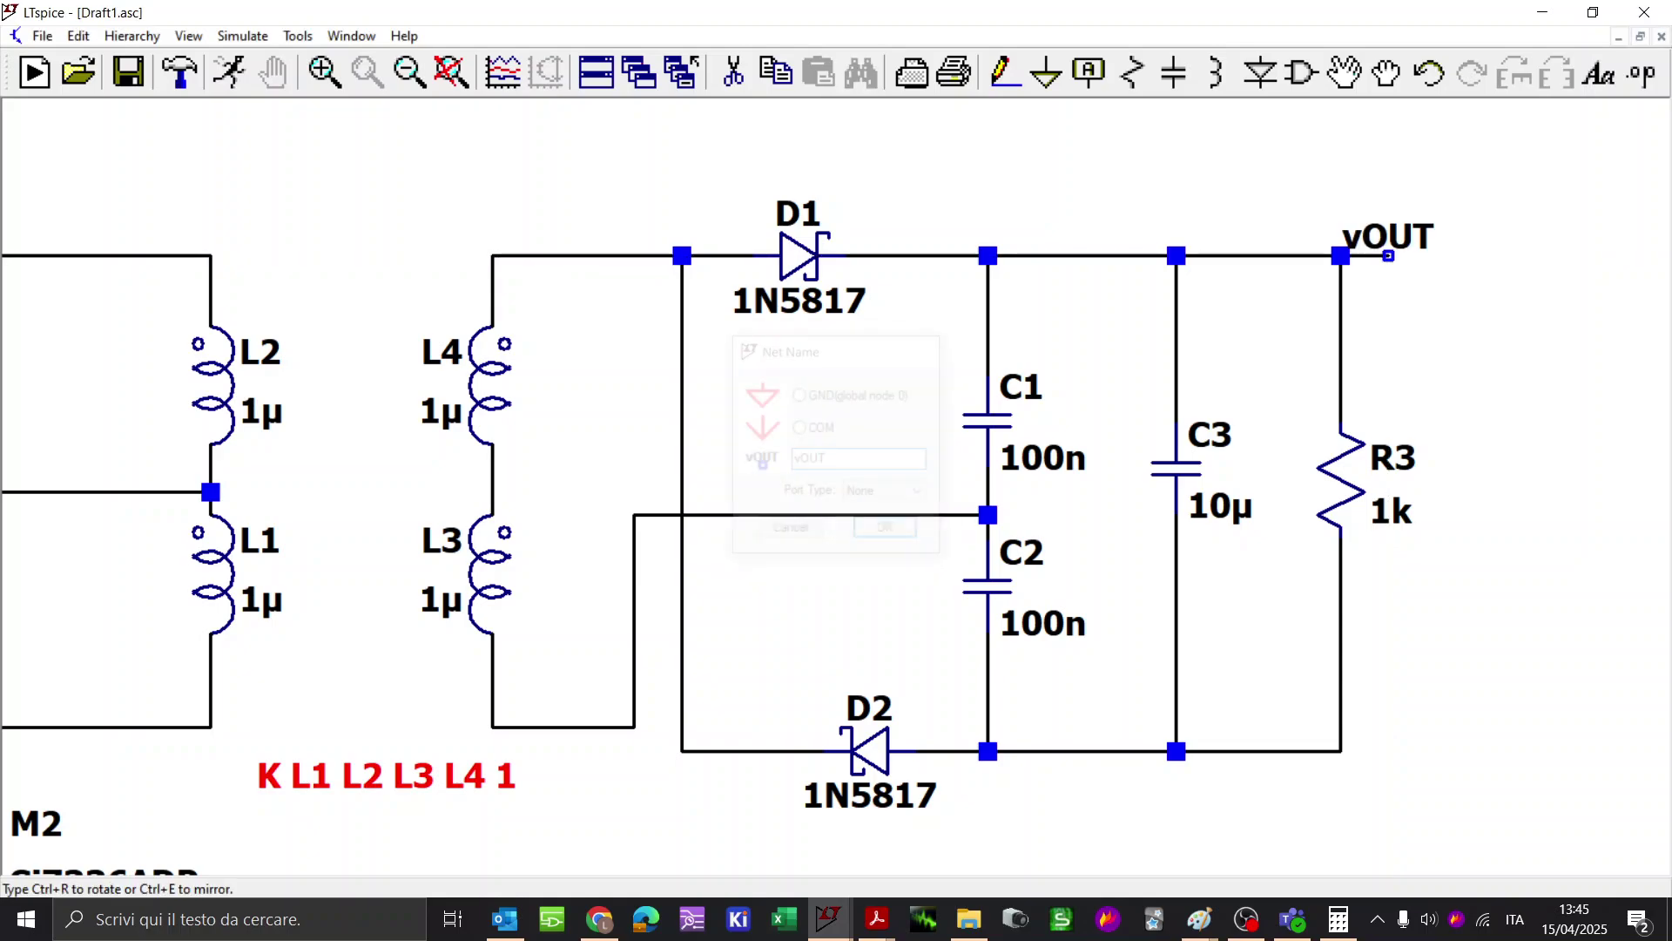
Step: Finish placing the vOUT label on the output wire and try to run the transient simulation of the complete circuit
{"action": "left_click", "coordinate": [1389, 255]}
{"action": "scroll", "coordinate": [1175, 284], "scroll_direction": "down", "scroll_amount": 3}
{"action": "key", "text": "space"}
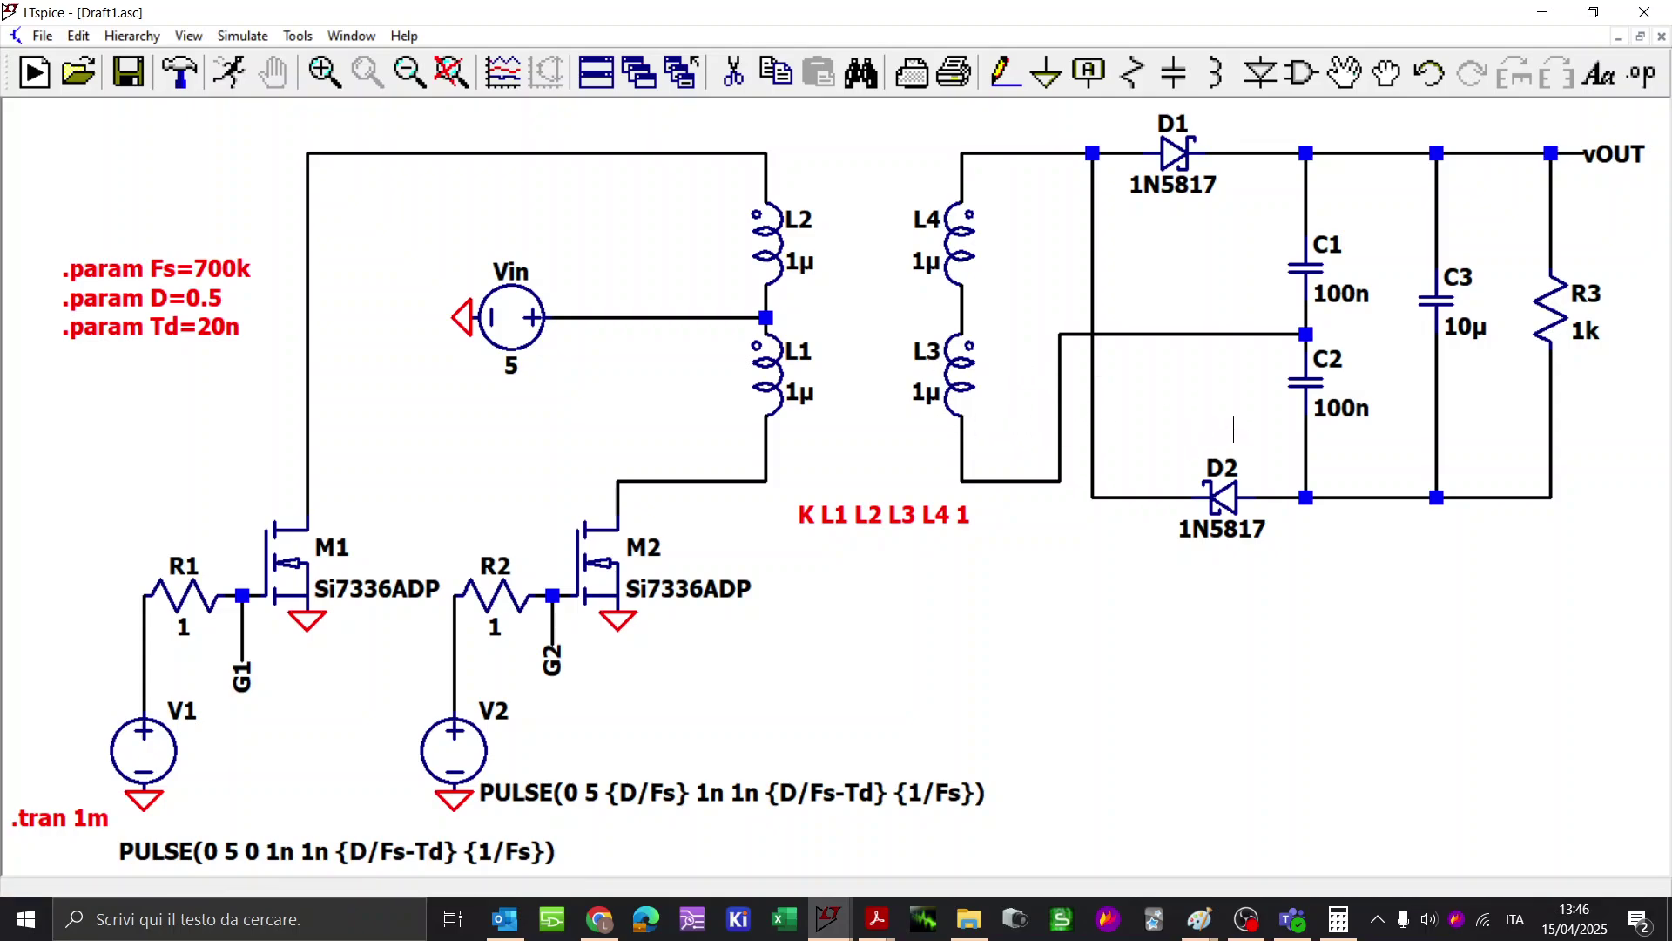
{"action": "left_click", "coordinate": [34, 73]}
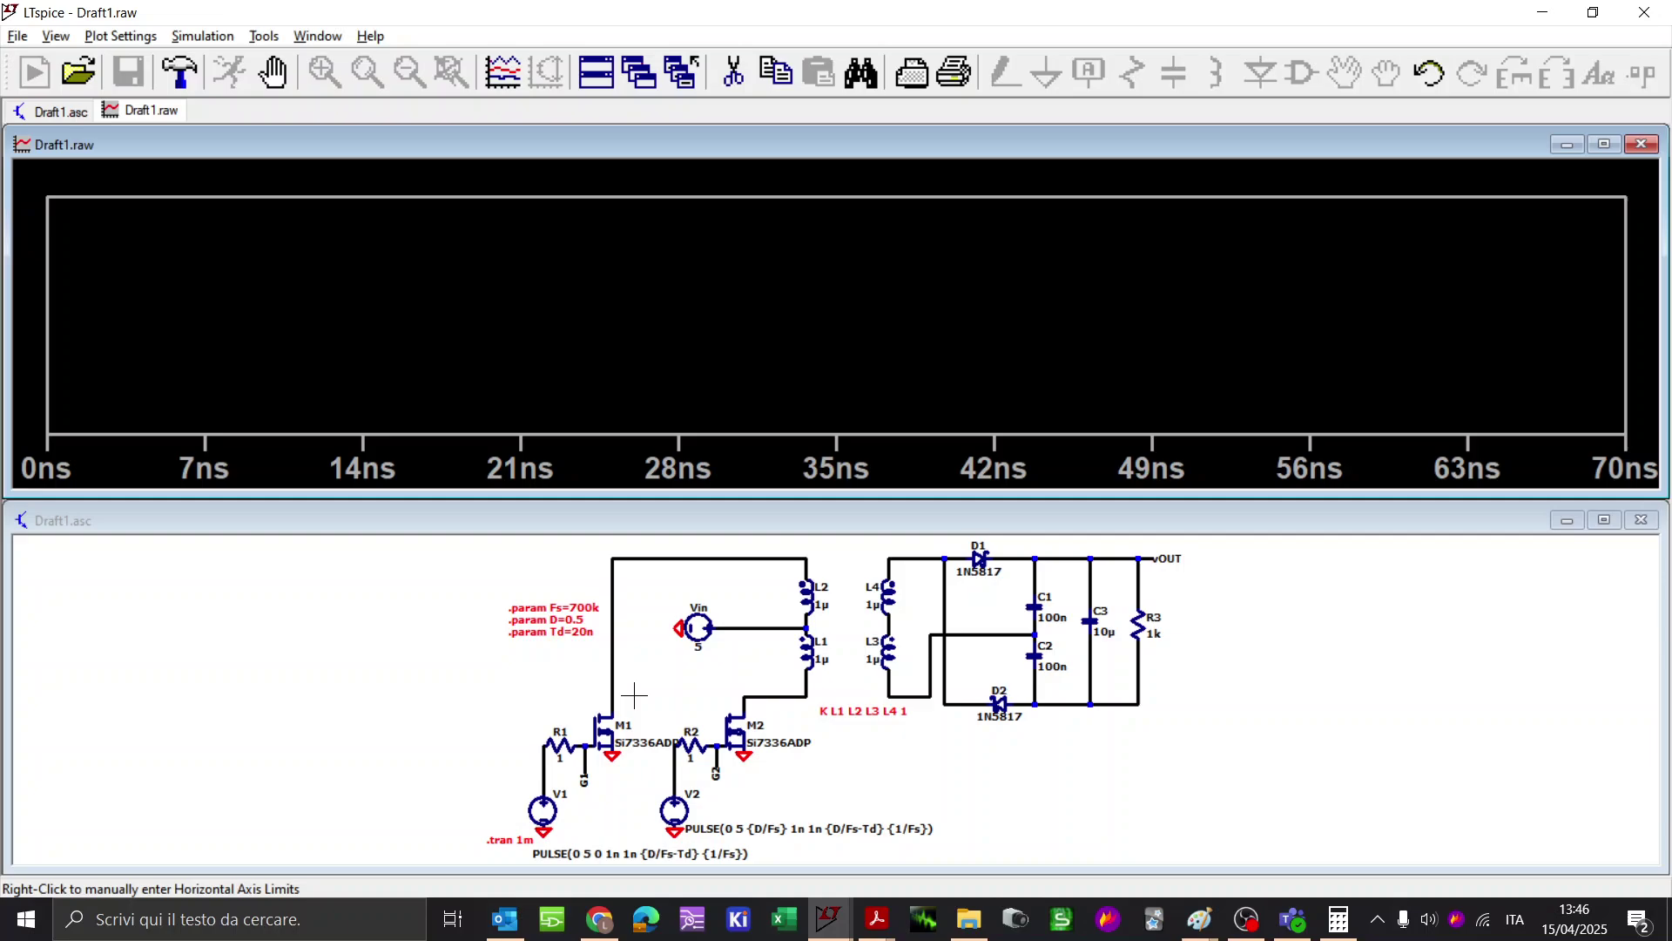
{"action": "scroll", "coordinate": [662, 714], "scroll_direction": "up", "scroll_amount": 4}
{"action": "left_click_drag", "start_coordinate": [738, 589], "coordinate": [654, 727]}
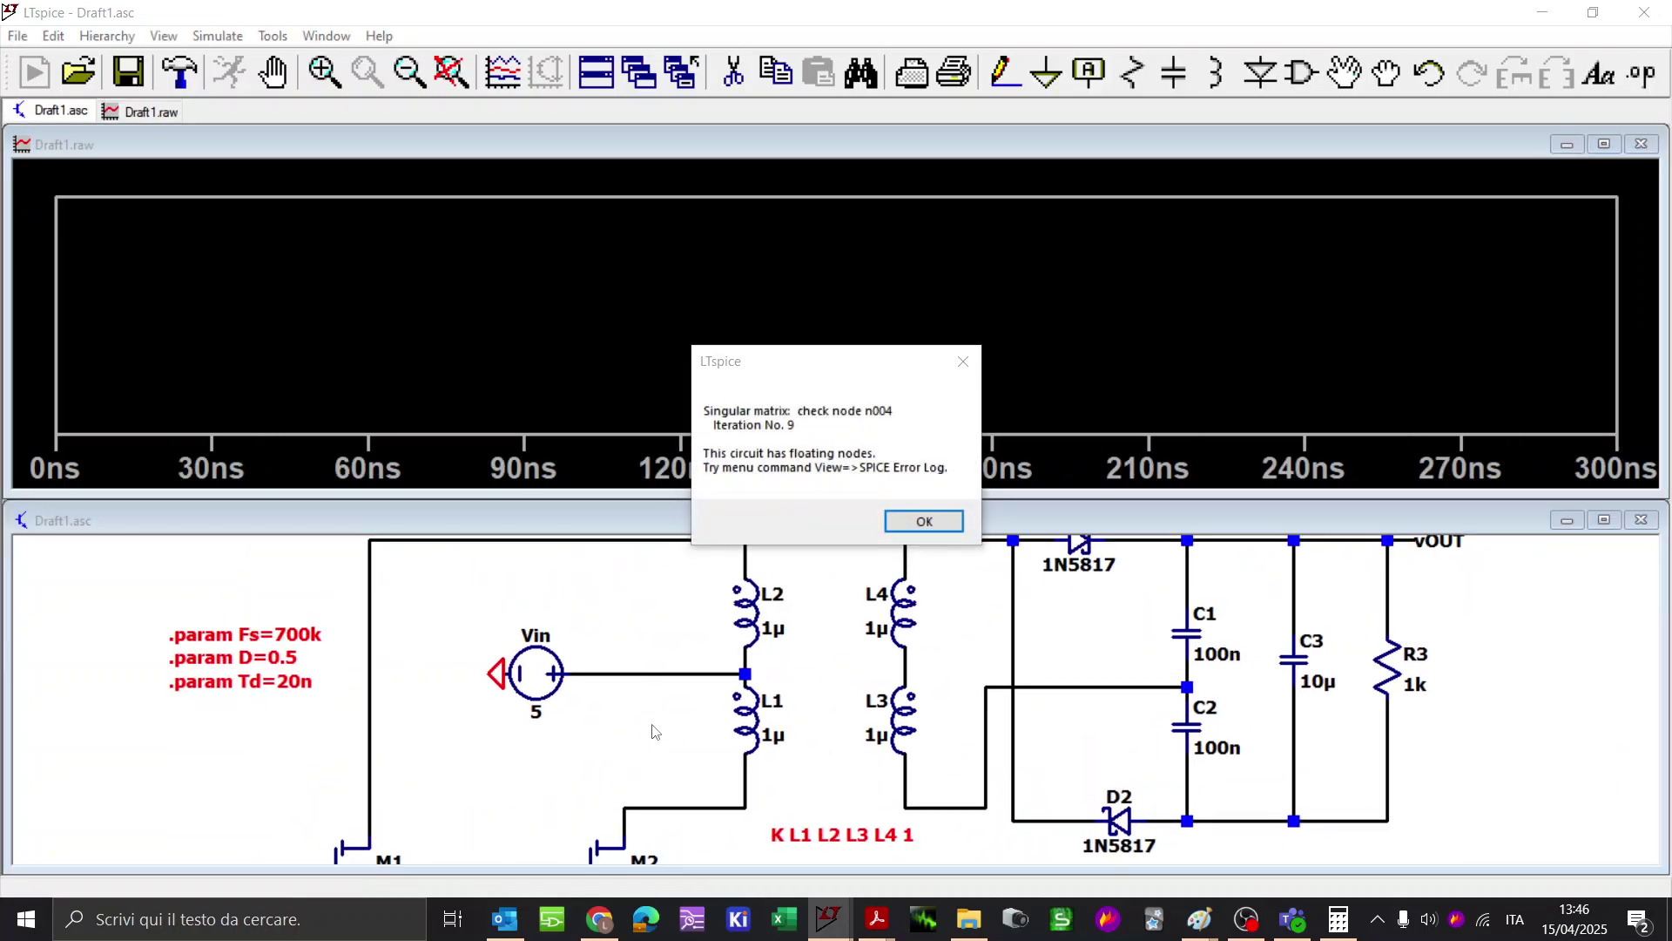
{"action": "left_click", "coordinate": [901, 522]}
{"action": "key", "text": "Escape"}
Step: Ground the output return line by adding a ground symbol directly below C3's lower node
{"action": "left_click_drag", "start_coordinate": [1235, 808], "coordinate": [1122, 657]}
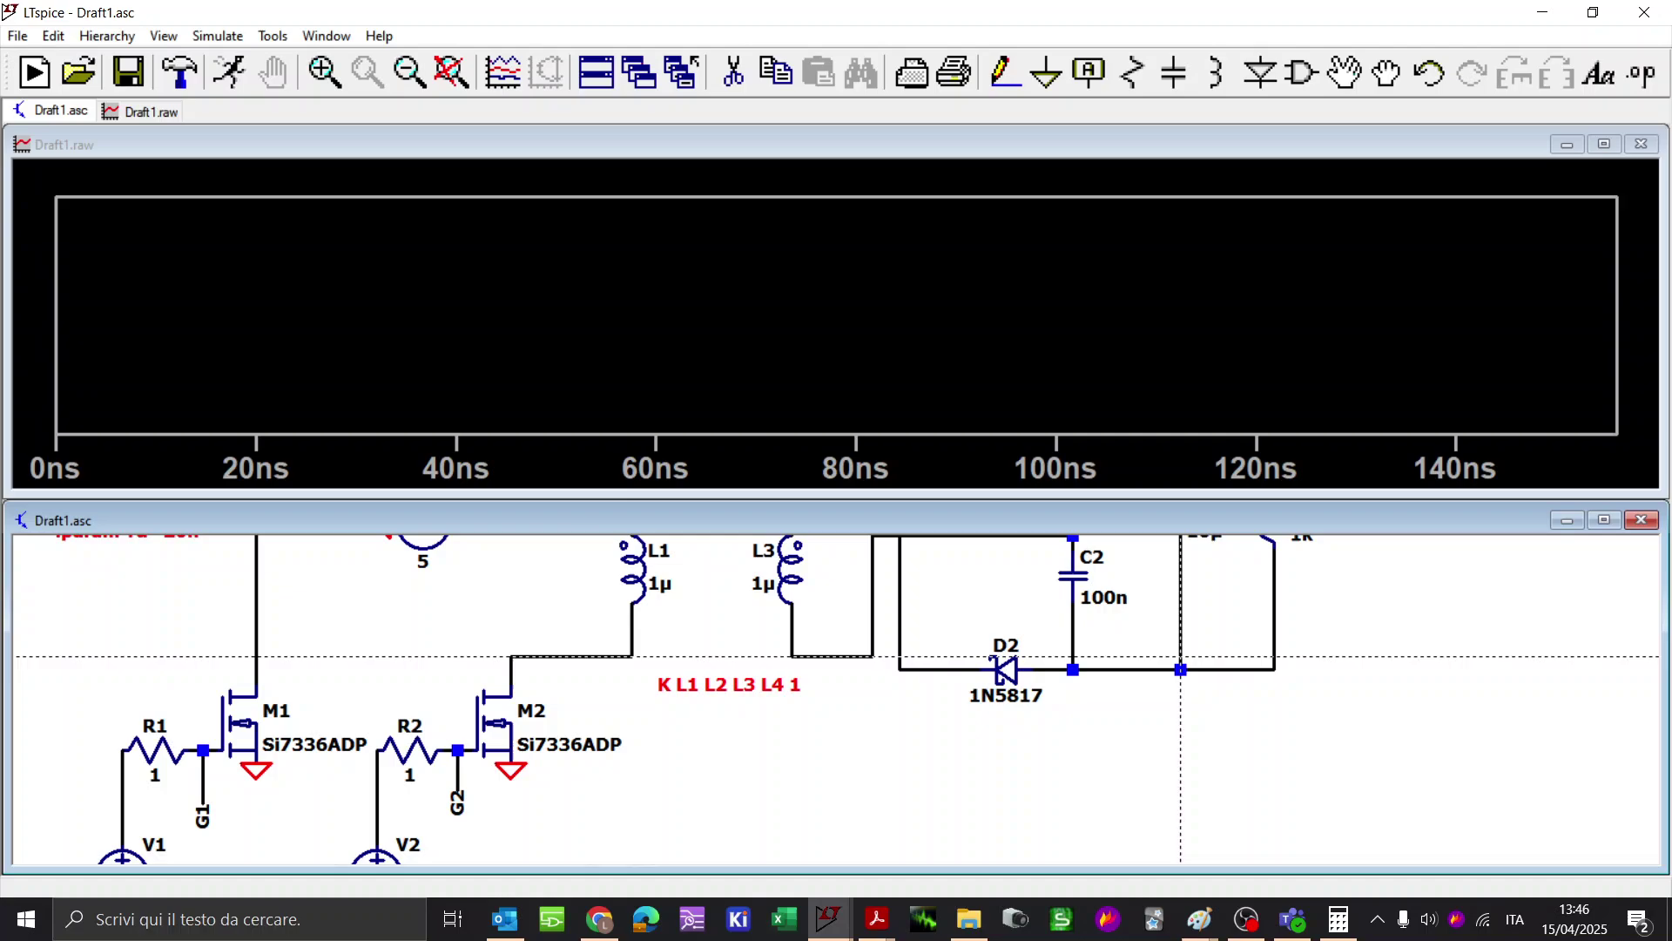
{"action": "left_click", "coordinate": [1180, 723]}
{"action": "key", "text": "g"}
{"action": "left_click", "coordinate": [1181, 723]}
{"action": "key", "text": "Escape"}
{"action": "scroll", "coordinate": [1004, 736], "scroll_direction": "down", "scroll_amount": 3}
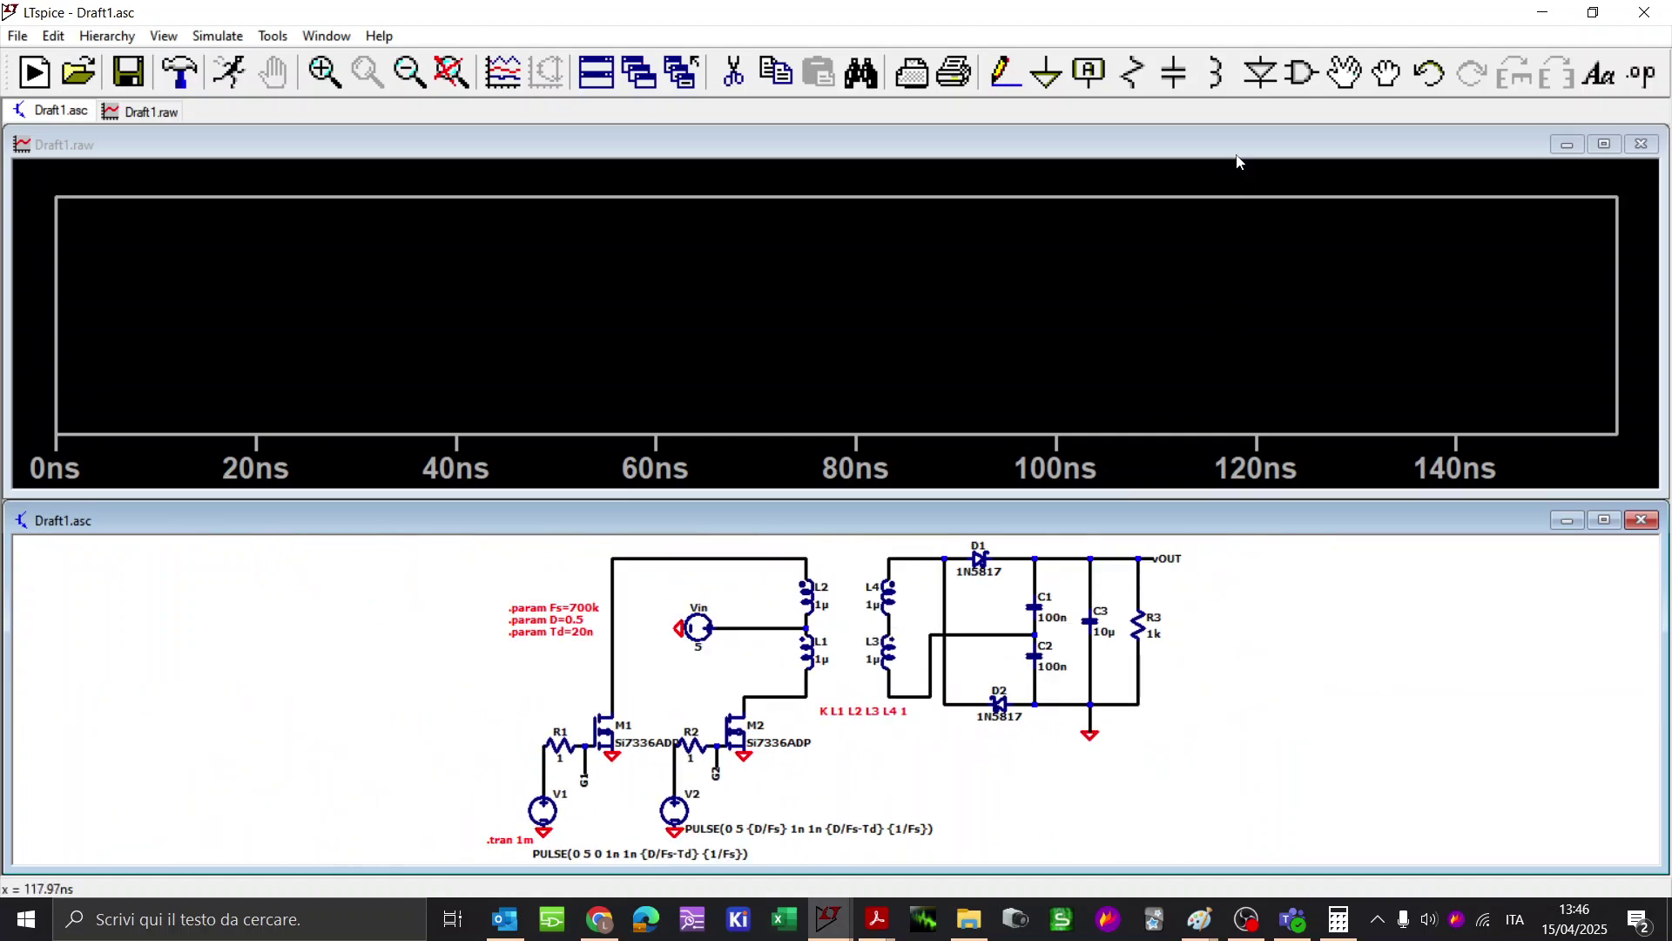
Step: Tile the schematic and waveform windows side by side, and shift L3 and L4 with their wiring closer to the rectifier diodes
{"action": "right_click", "coordinate": [1299, 81]}
{"action": "left_click", "coordinate": [1322, 96]}
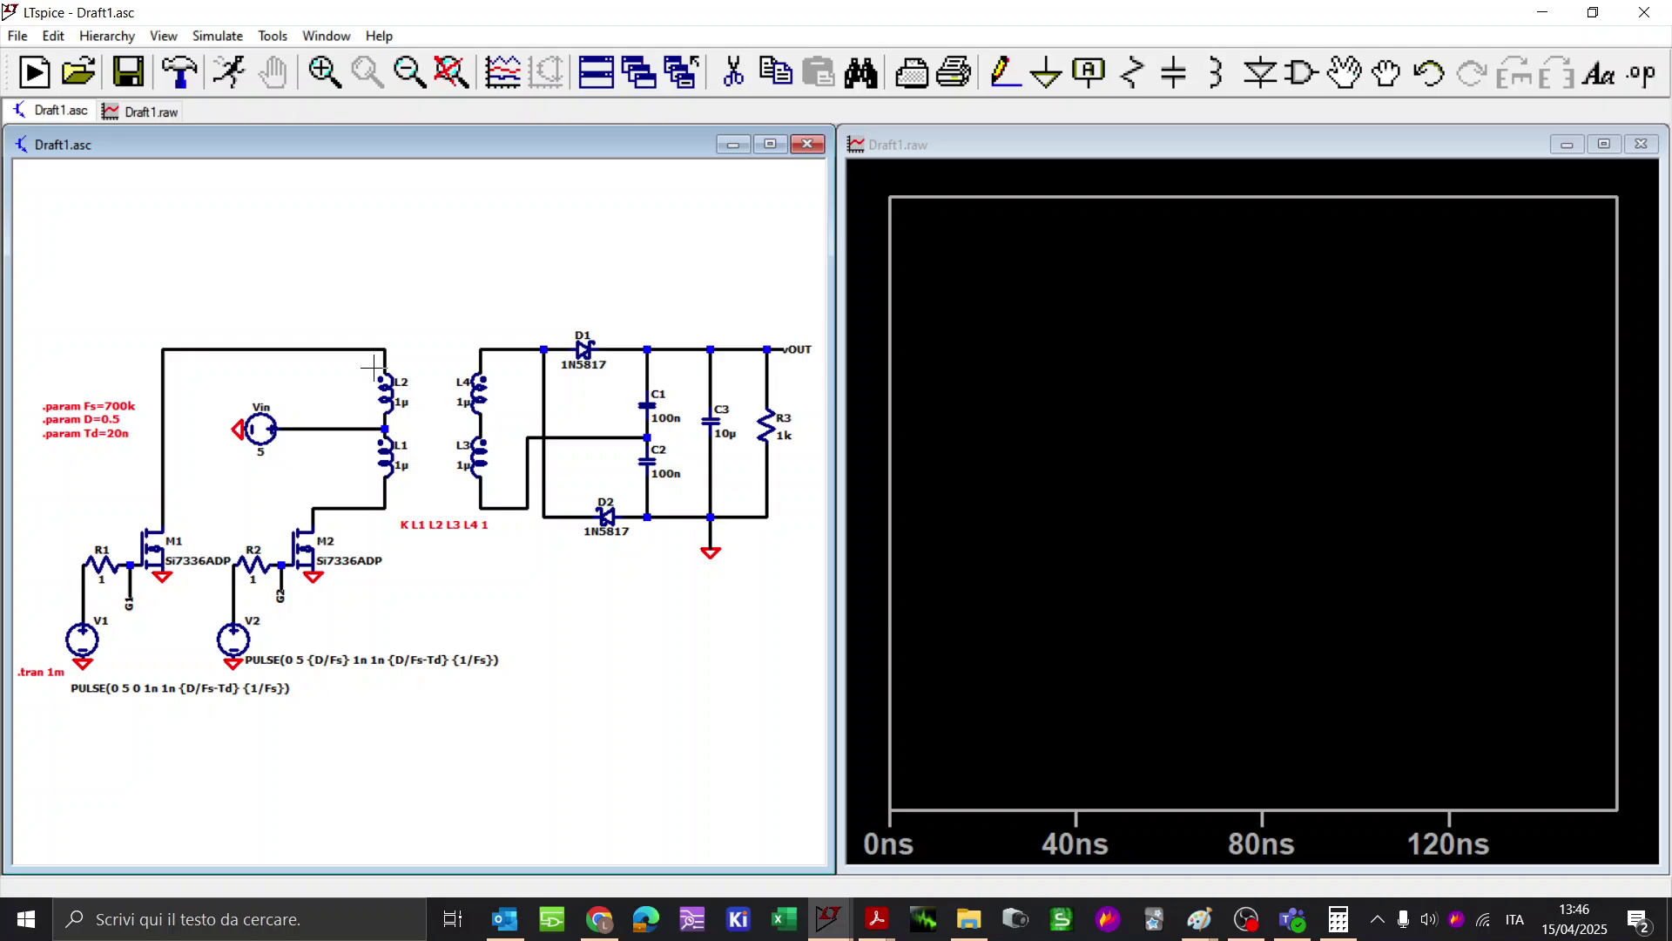
{"action": "left_click_drag", "start_coordinate": [487, 494], "coordinate": [527, 332]}
{"action": "left_click", "coordinate": [580, 351]}
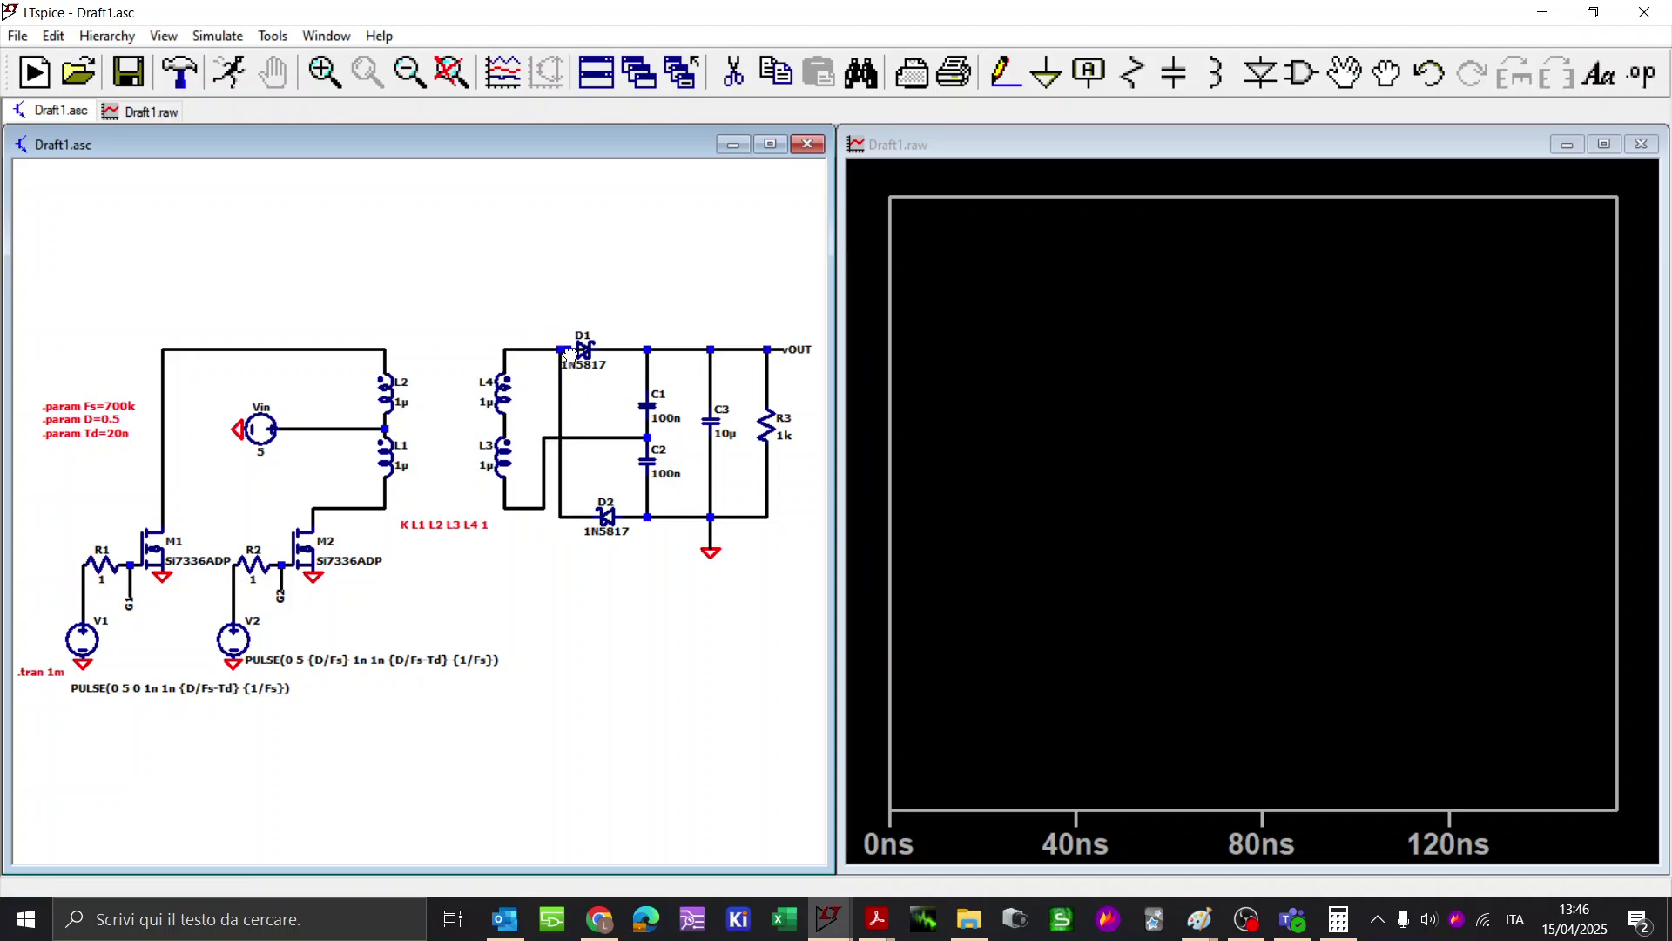
{"action": "left_click", "coordinate": [580, 351]}
{"action": "scroll", "coordinate": [614, 521], "scroll_direction": "up", "scroll_amount": 2}
{"action": "scroll", "coordinate": [629, 570], "scroll_direction": "down", "scroll_amount": 2}
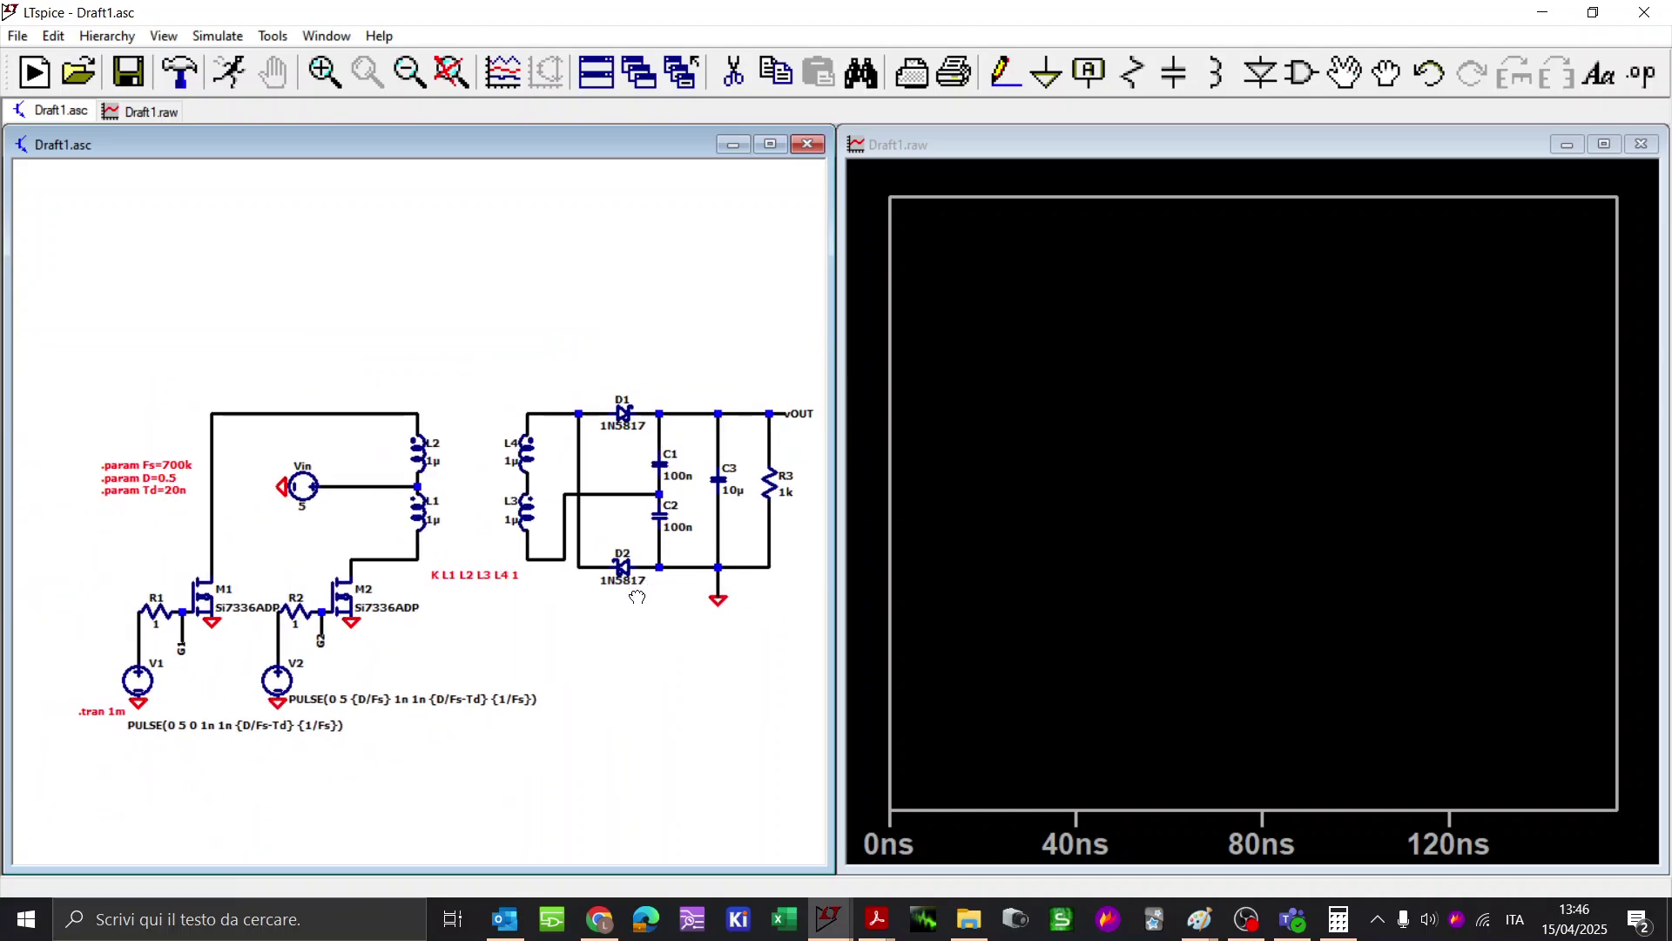
Step: Move the whole primary-side circuit close to the secondary winding, and shift the M1 branch nearer to M2
{"action": "left_click_drag", "start_coordinate": [443, 788], "coordinate": [127, 294]}
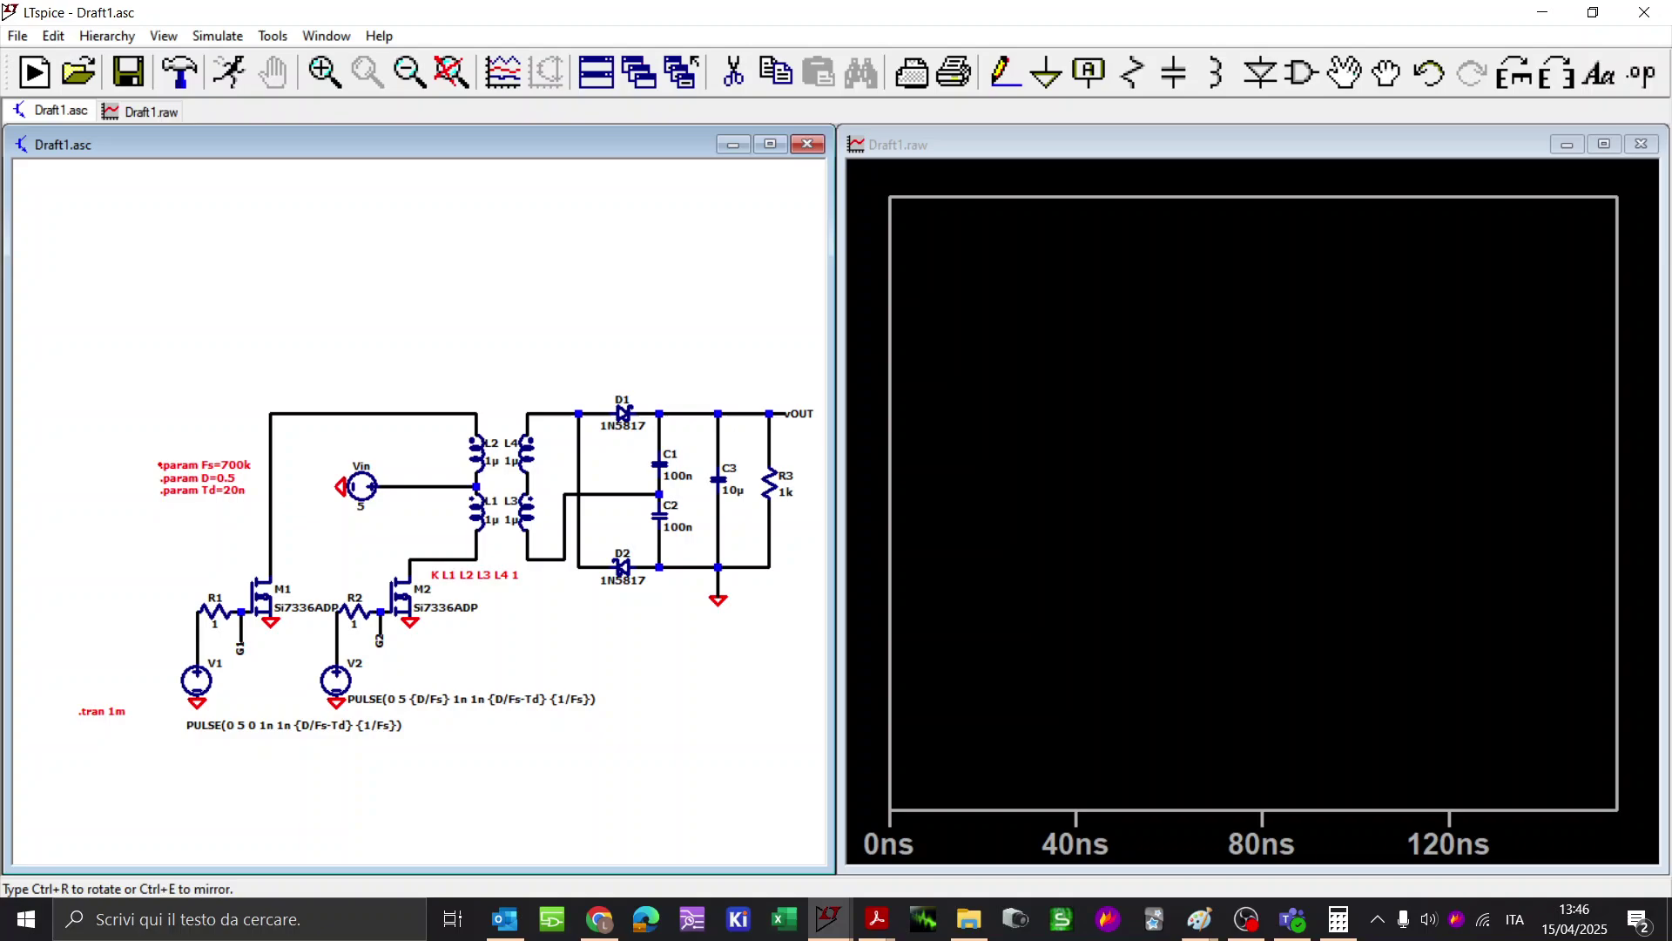
{"action": "left_click", "coordinate": [325, 544]}
{"action": "left_click_drag", "start_coordinate": [309, 689], "coordinate": [157, 321]}
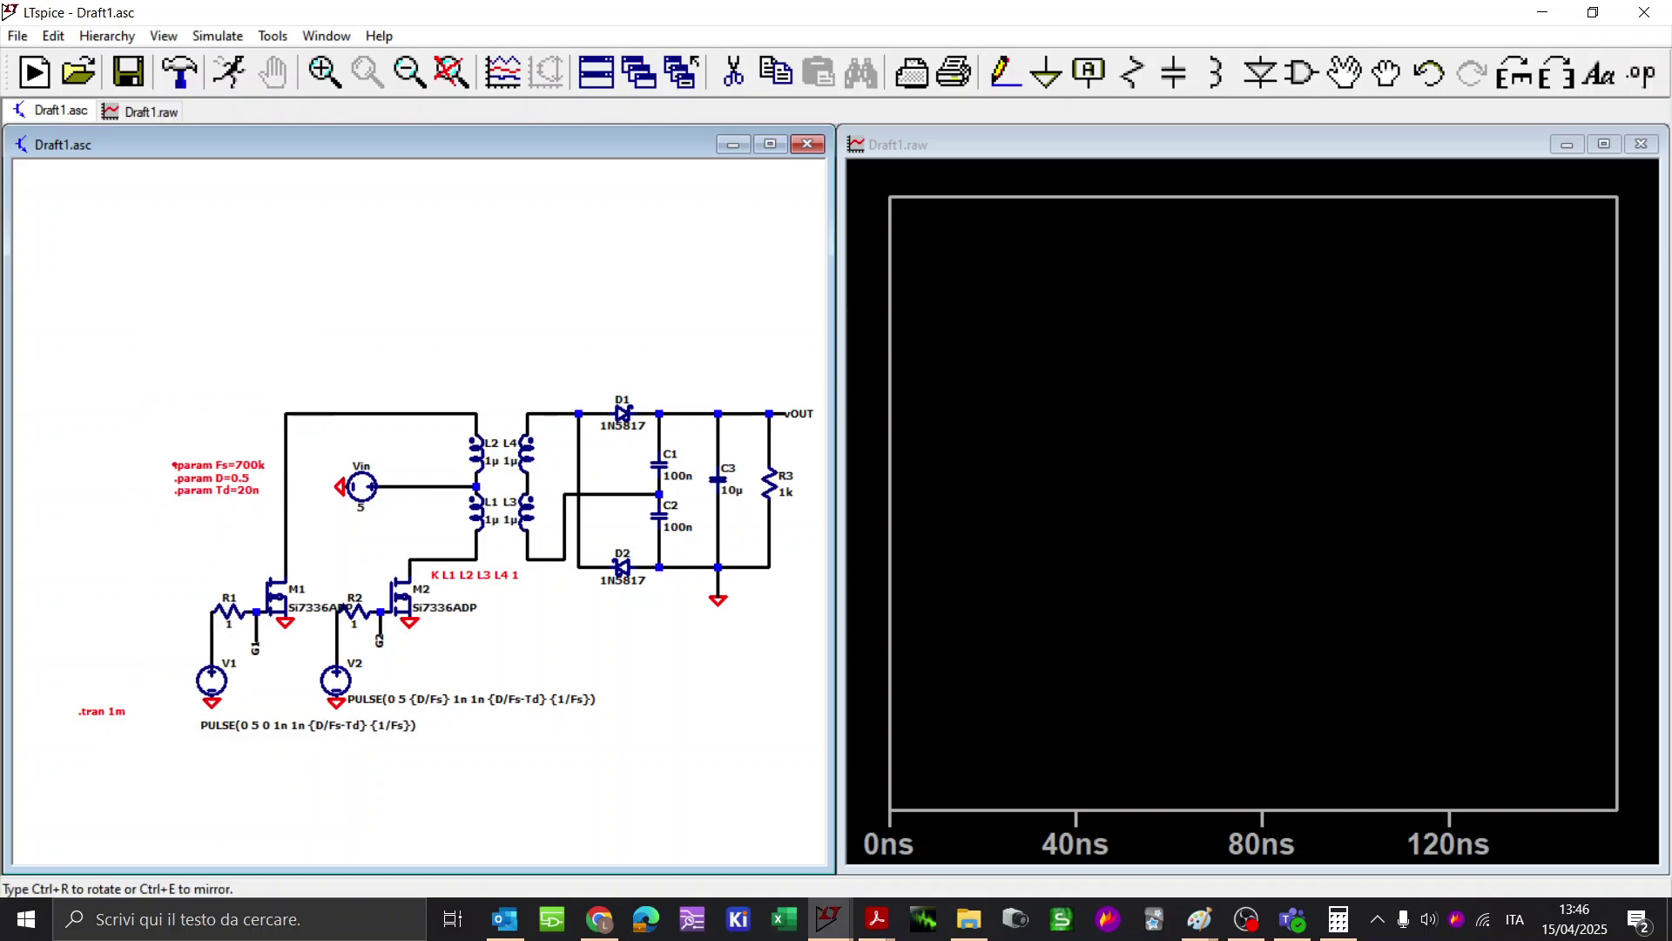
{"action": "left_click", "coordinate": [230, 495]}
Step: Move the .param block and the .tran directive into the free space beside M2, below the coupling statement, and run the simulation
{"action": "left_click", "coordinate": [265, 500]}
{"action": "left_click", "coordinate": [573, 661]}
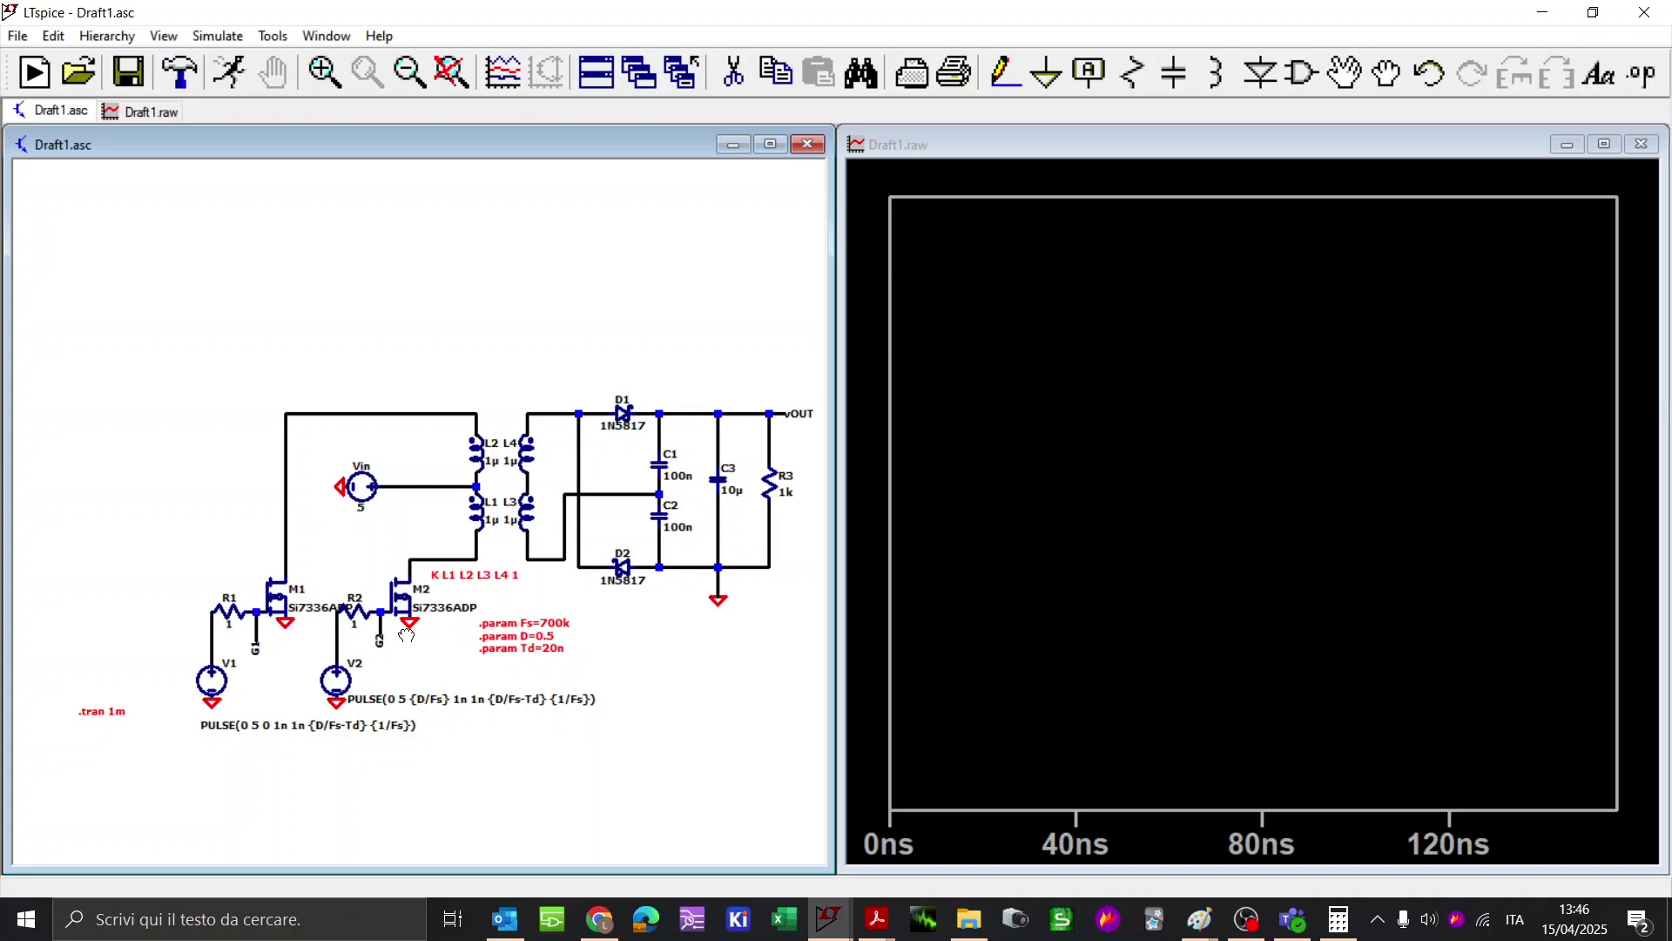
{"action": "left_click", "coordinate": [74, 710]}
{"action": "left_click", "coordinate": [559, 669]}
{"action": "key", "text": "space"}
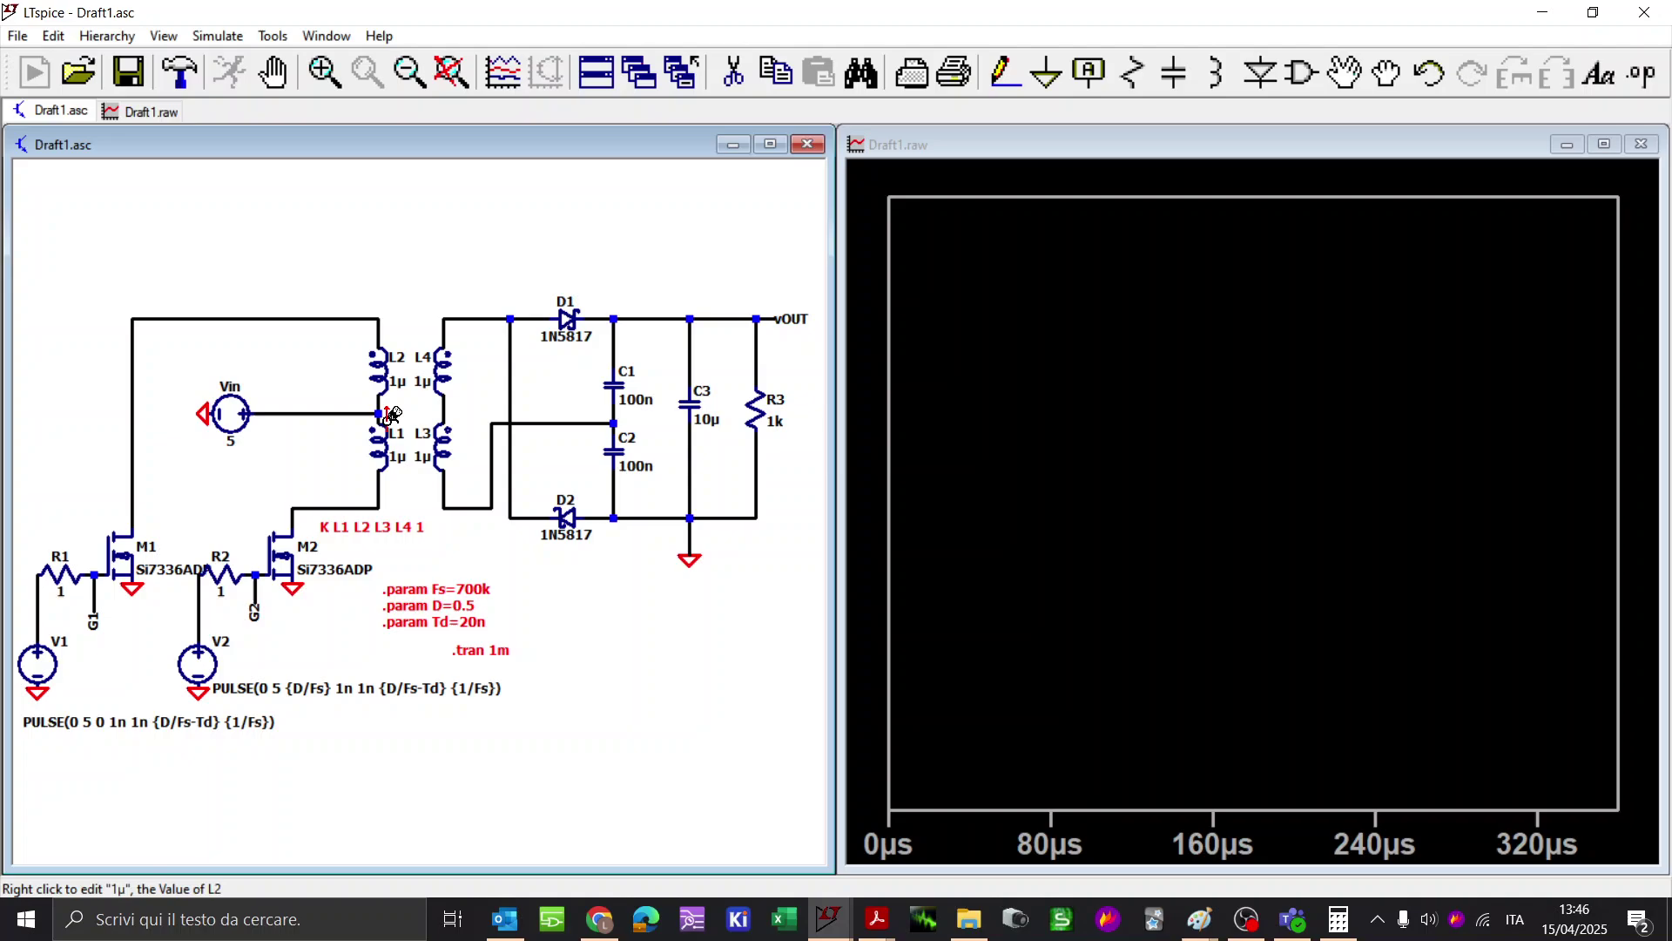
Step: Plot the differential voltage across primary inductor L2 and zoom in on a few cycles between about 26.5 and 32 µs
{"action": "left_click", "coordinate": [355, 316]}
{"action": "left_click_drag", "start_coordinate": [352, 317], "coordinate": [355, 499]}
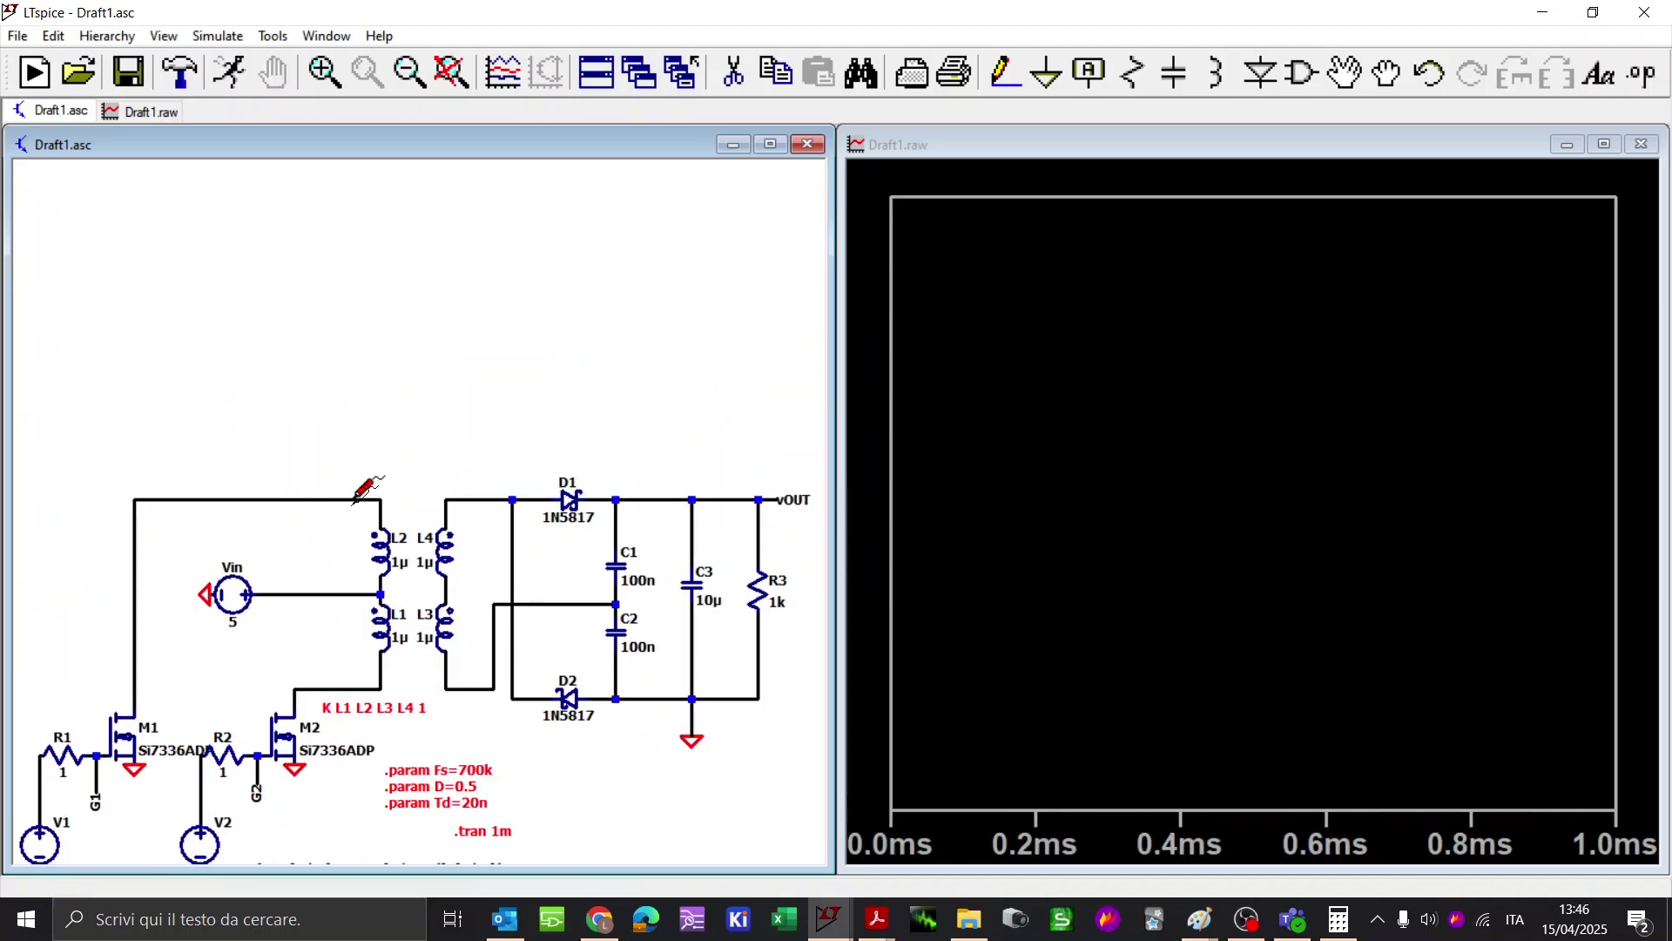
{"action": "left_click_drag", "start_coordinate": [337, 567], "coordinate": [345, 590]}
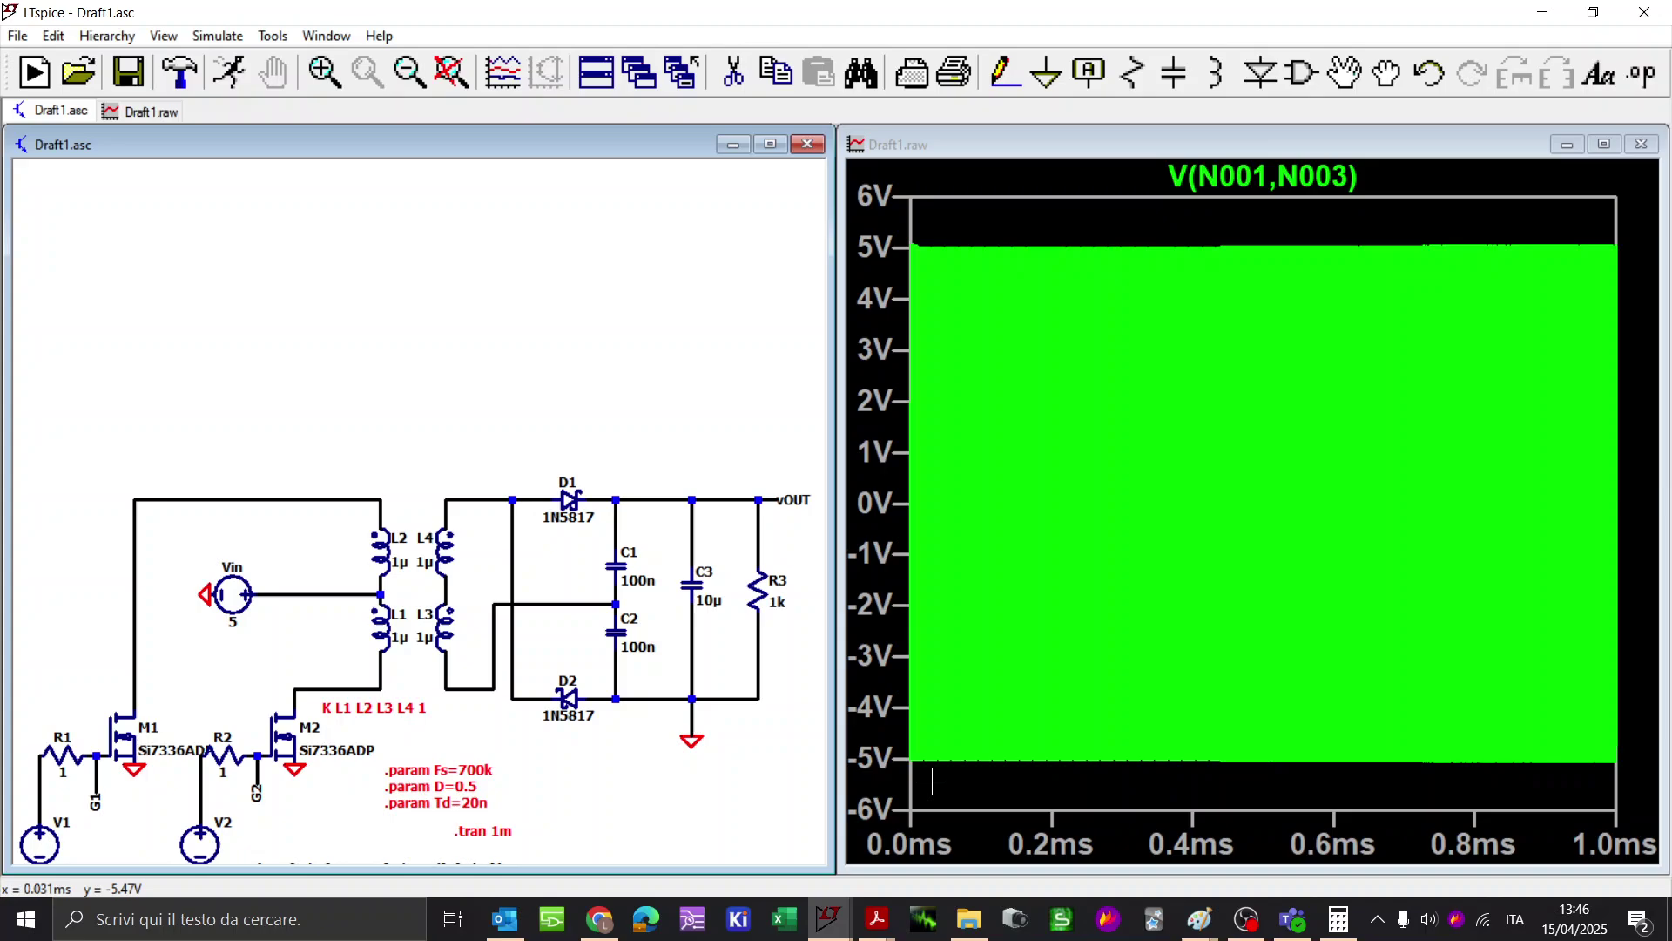
{"action": "left_click_drag", "start_coordinate": [933, 781], "coordinate": [983, 209]}
{"action": "scroll", "coordinate": [675, 714], "scroll_direction": "up", "scroll_amount": 1}
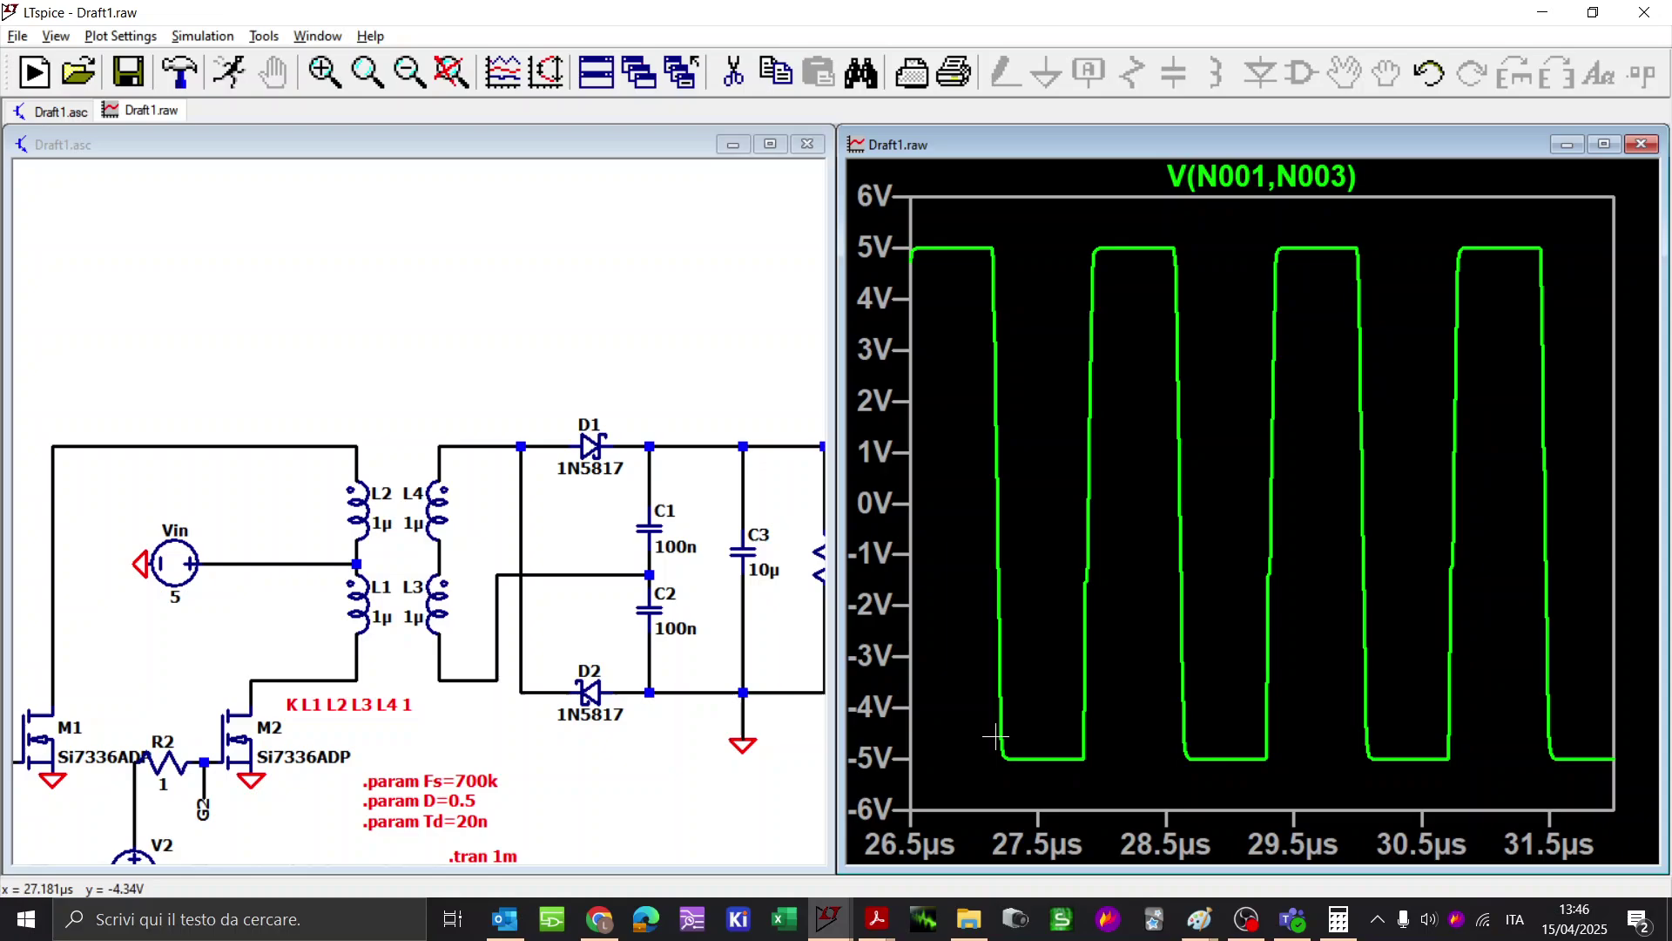
Step: Plot the differential voltage across L1, and then across the whole primary winding formed by L2 and L1
{"action": "left_click_drag", "start_coordinate": [477, 695], "coordinate": [519, 641]}
{"action": "mouse_move", "coordinate": [358, 508]}
{"action": "left_mouse_down"}
{"action": "mouse_move", "coordinate": [333, 637]}
{"action": "mouse_move", "coordinate": [344, 624]}
{"action": "left_mouse_up"}
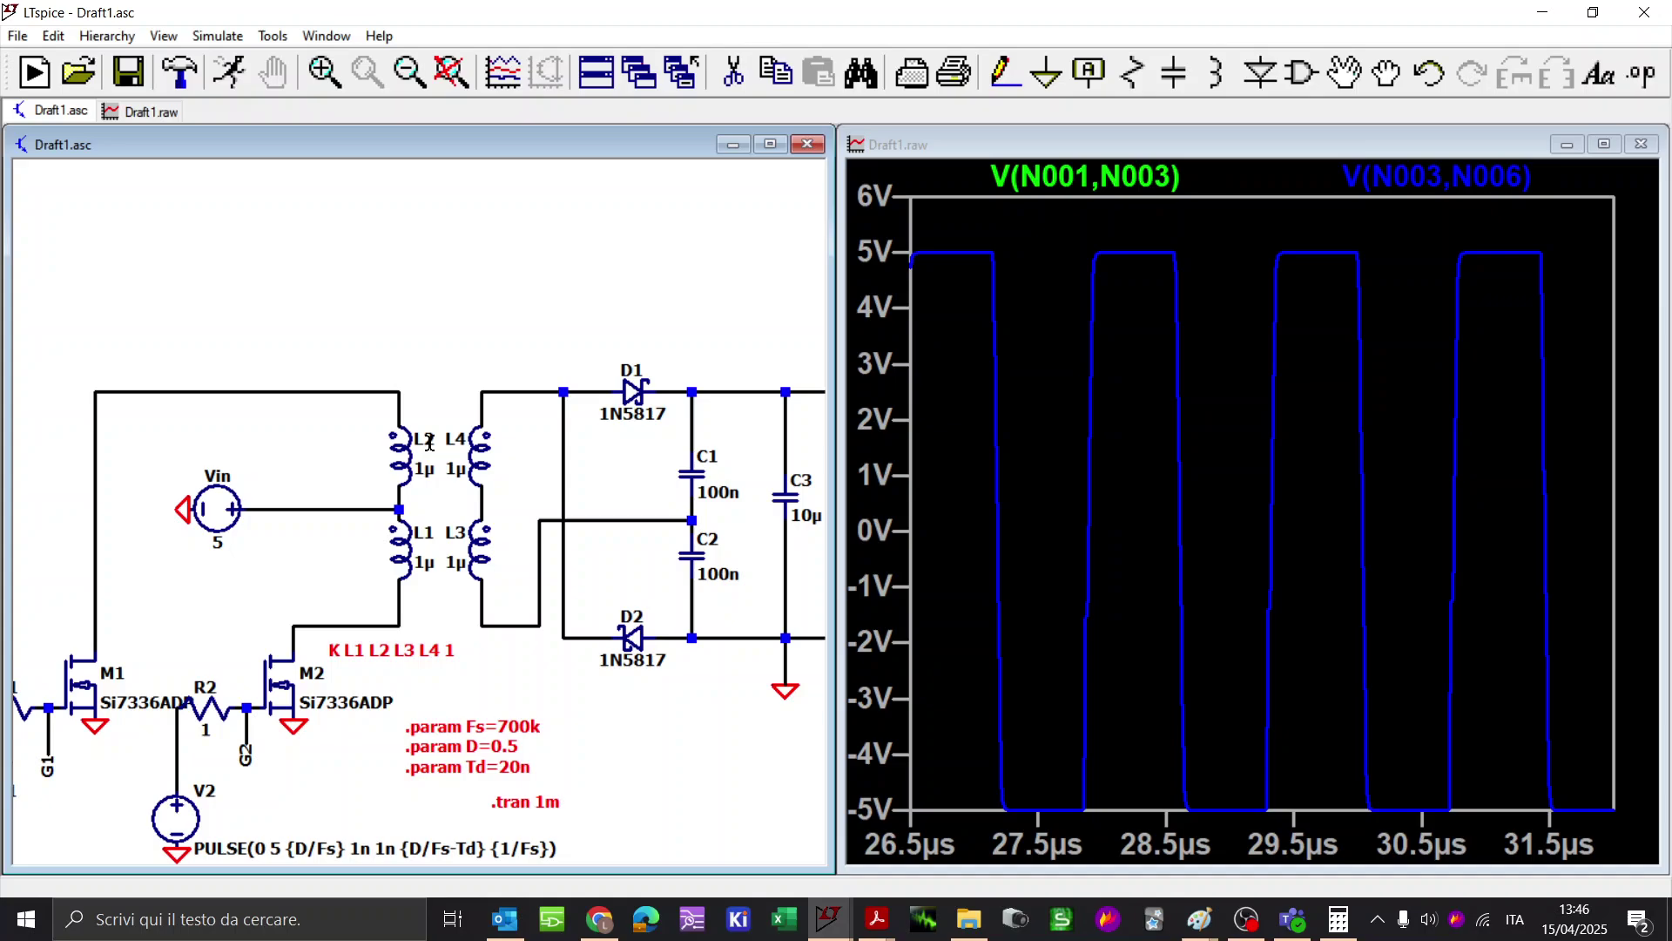
{"action": "left_click_drag", "start_coordinate": [339, 543], "coordinate": [370, 459]}
{"action": "mouse_move", "coordinate": [399, 304]}
{"action": "left_mouse_down"}
{"action": "mouse_move", "coordinate": [368, 540]}
{"action": "mouse_move", "coordinate": [392, 538]}
{"action": "left_mouse_up"}
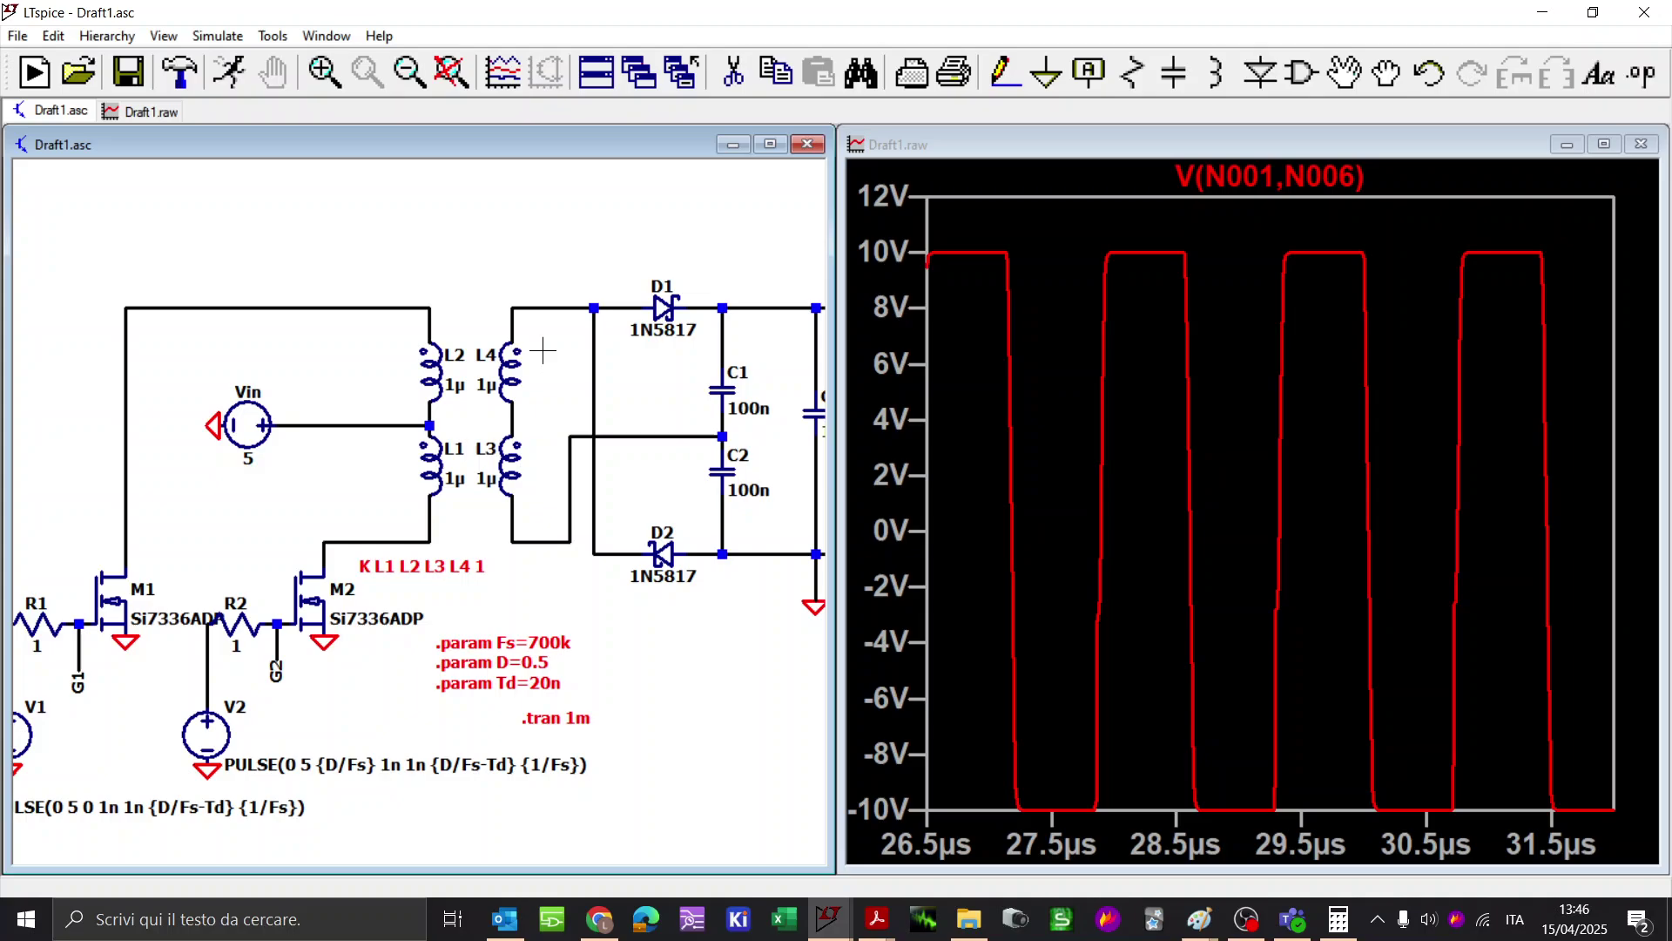
Step: Plot the differential voltage across the full secondary winding, and then the voltage at the node between C1 and C2
{"action": "left_click_drag", "start_coordinate": [601, 344], "coordinate": [535, 535]}
{"action": "left_click_drag", "start_coordinate": [609, 372], "coordinate": [510, 367]}
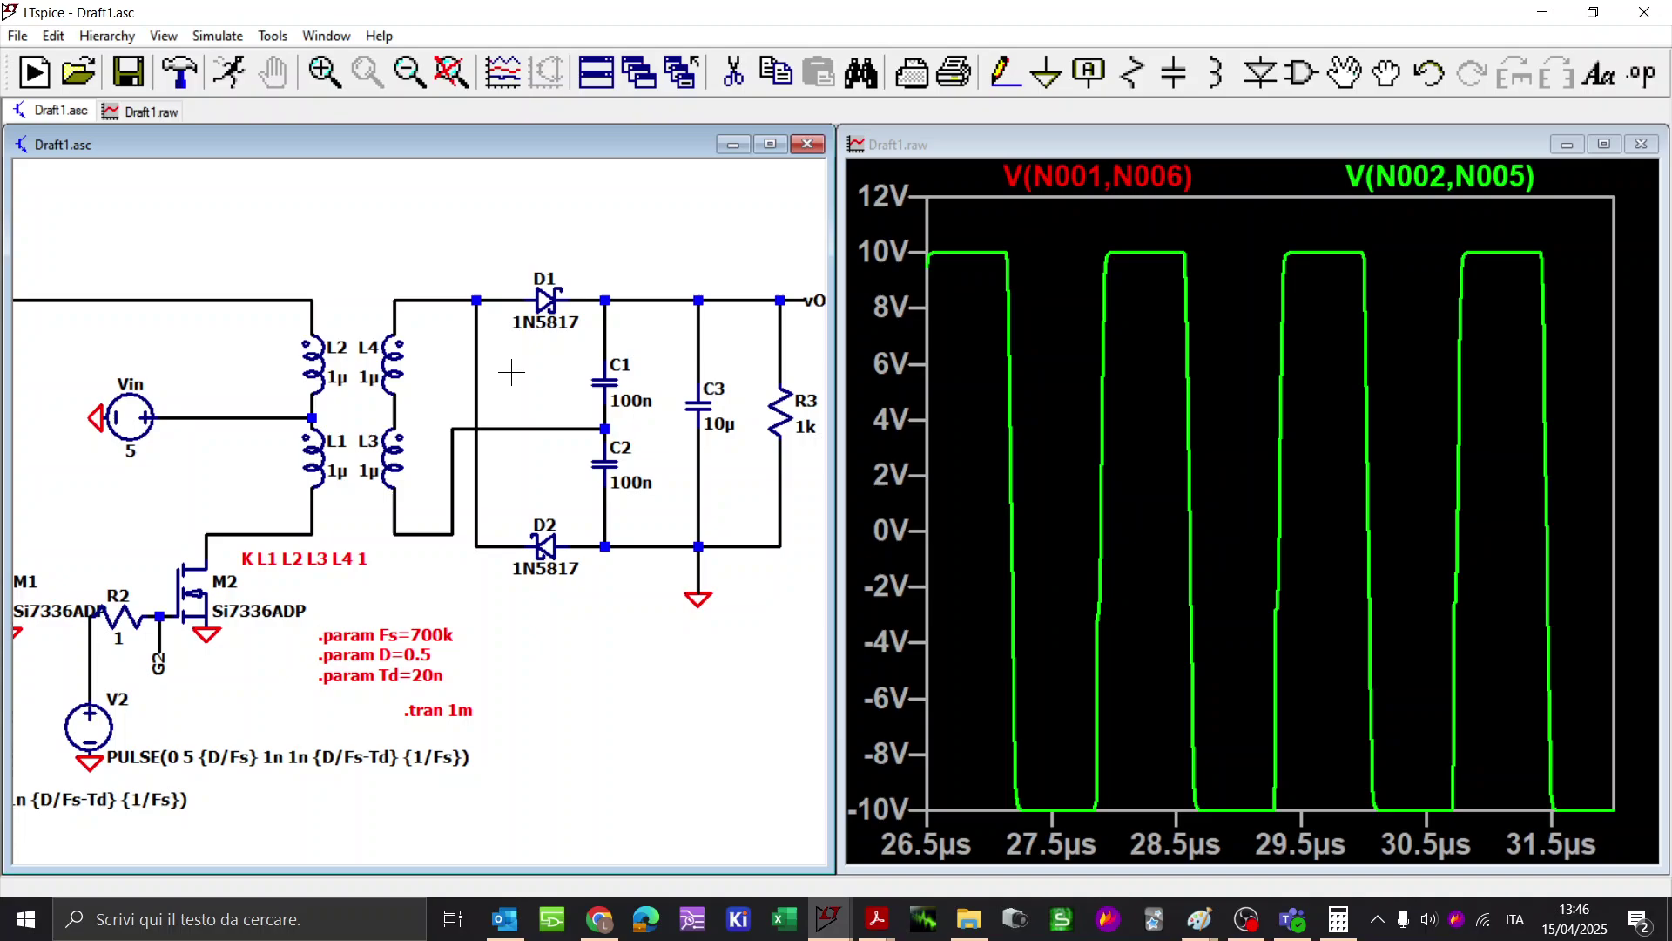
{"action": "left_click", "coordinate": [604, 427]}
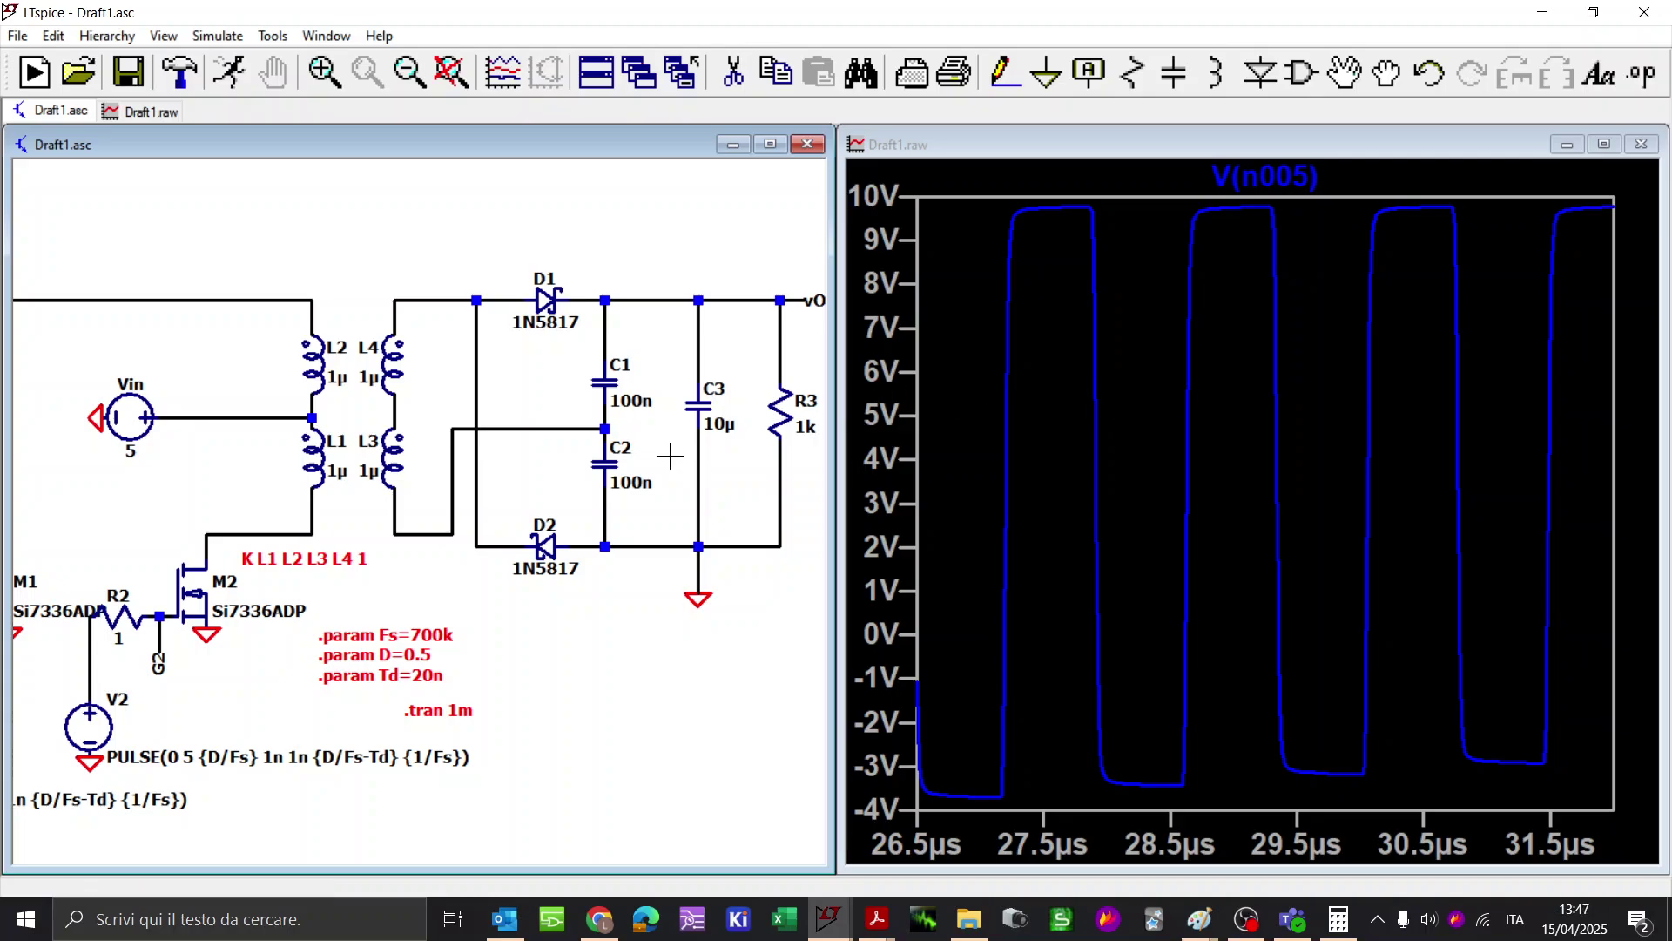
{"action": "left_click_drag", "start_coordinate": [666, 455], "coordinate": [627, 459]}
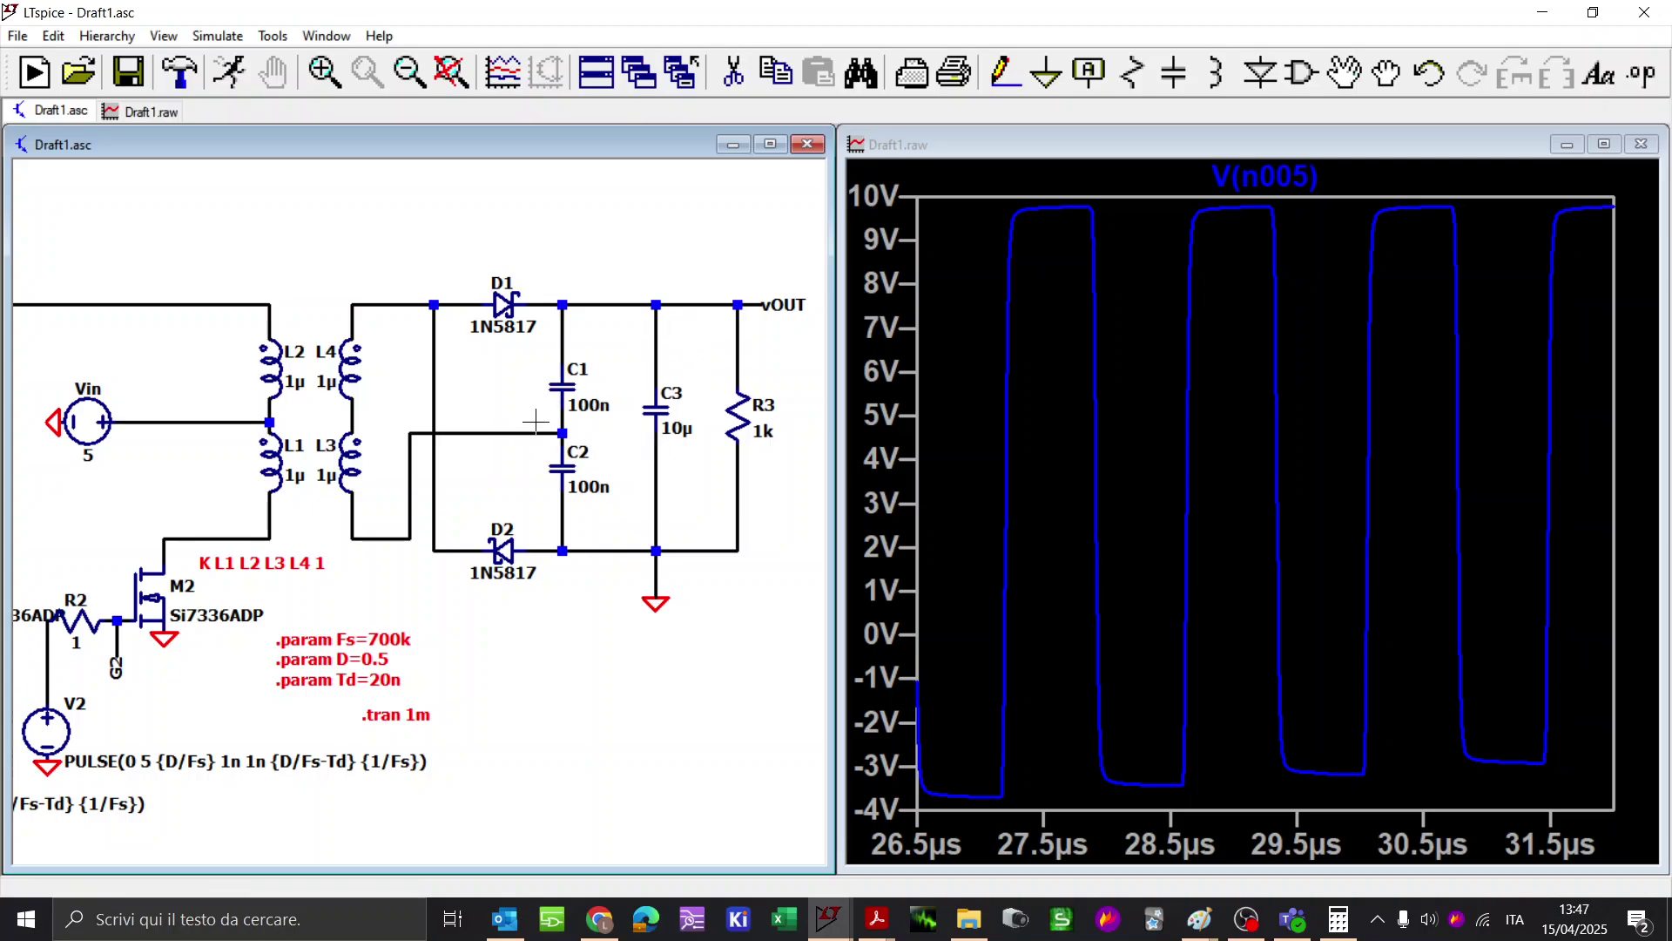
{"action": "left_click_drag", "start_coordinate": [450, 482], "coordinate": [426, 531]}
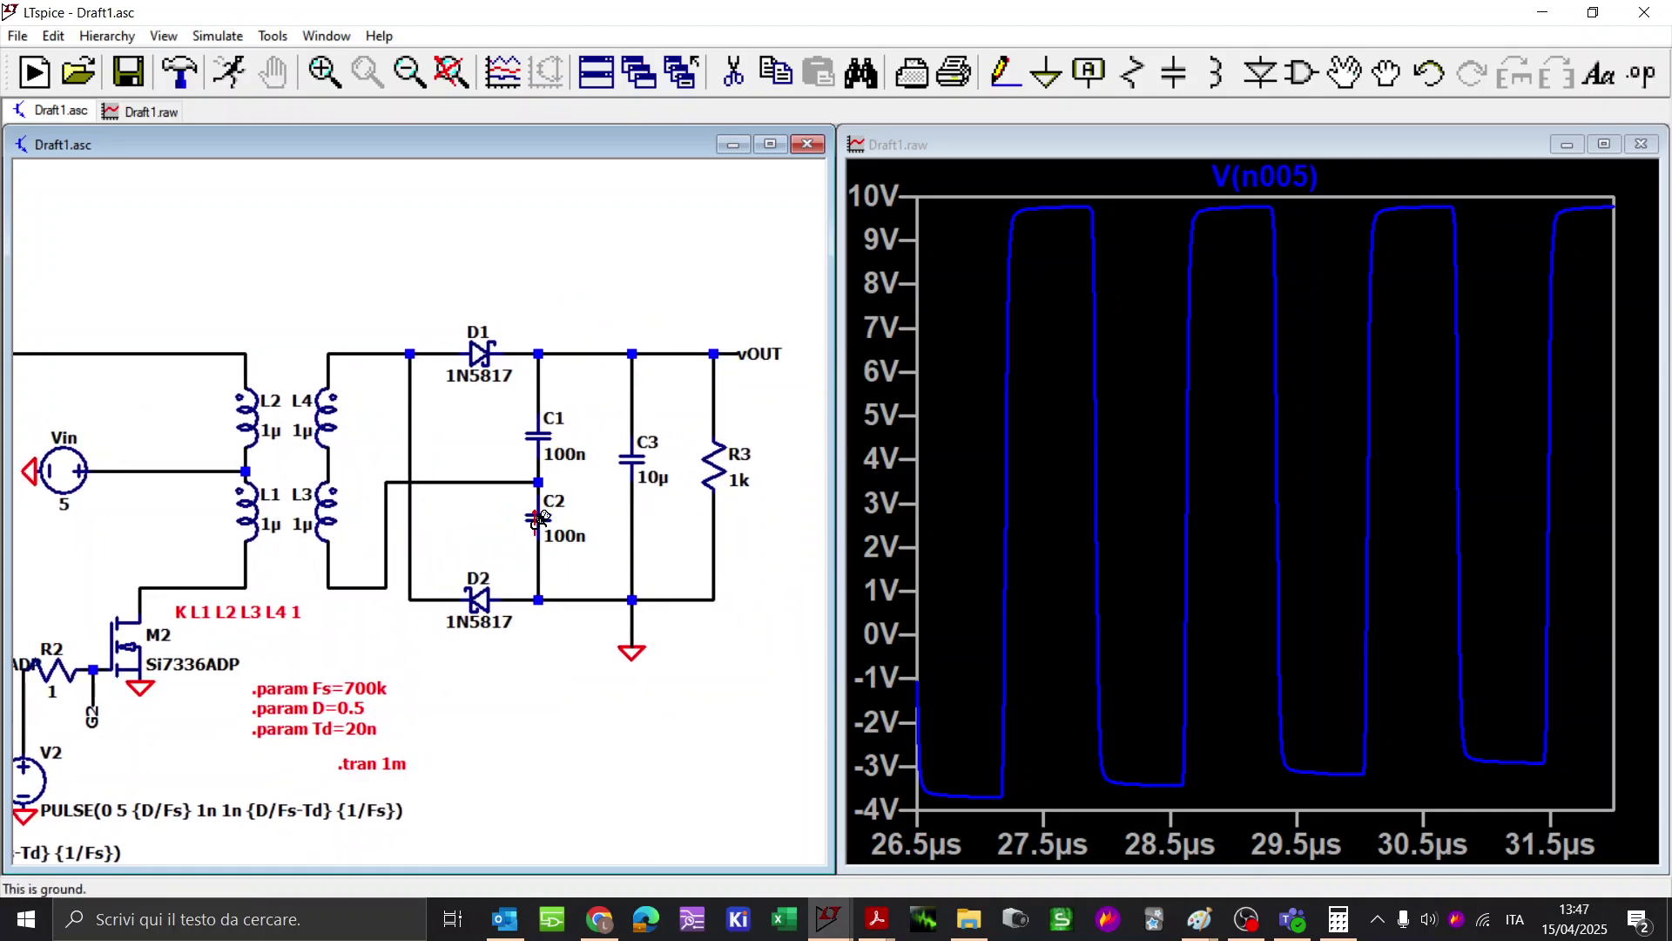
Step: Plot vOUT over the full simulation time, examine its steady-state ripple between about 777 and 785 µs, and restore the full view
{"action": "left_click", "coordinate": [688, 344]}
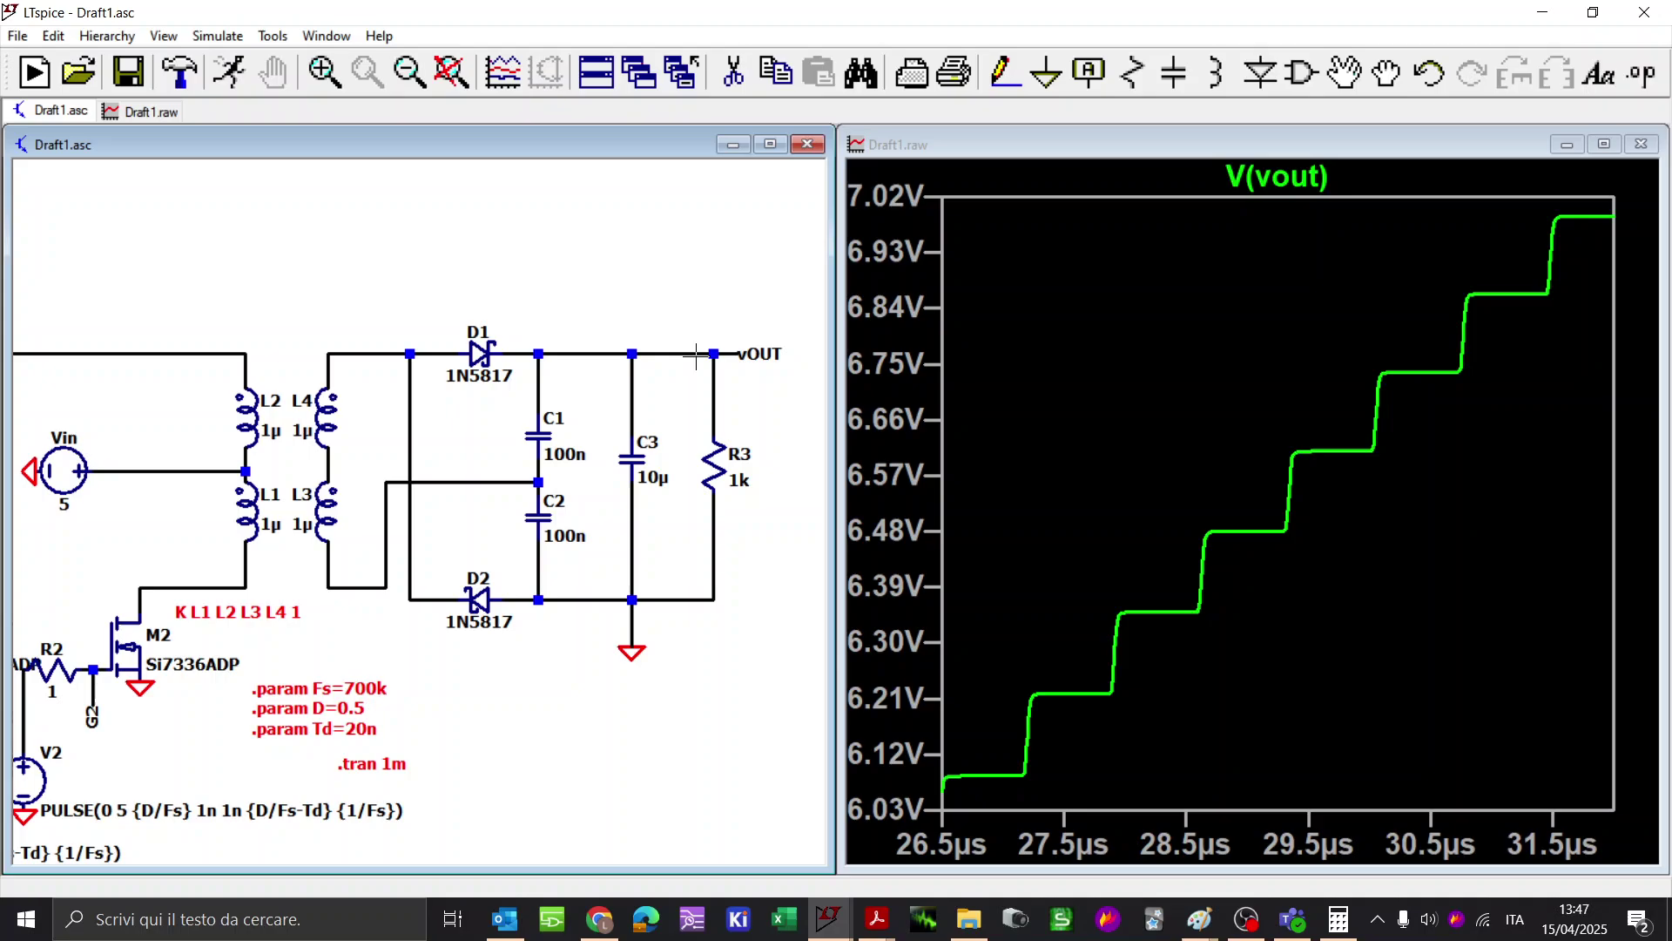
{"action": "right_click", "coordinate": [985, 346]}
{"action": "left_click", "coordinate": [1041, 358]}
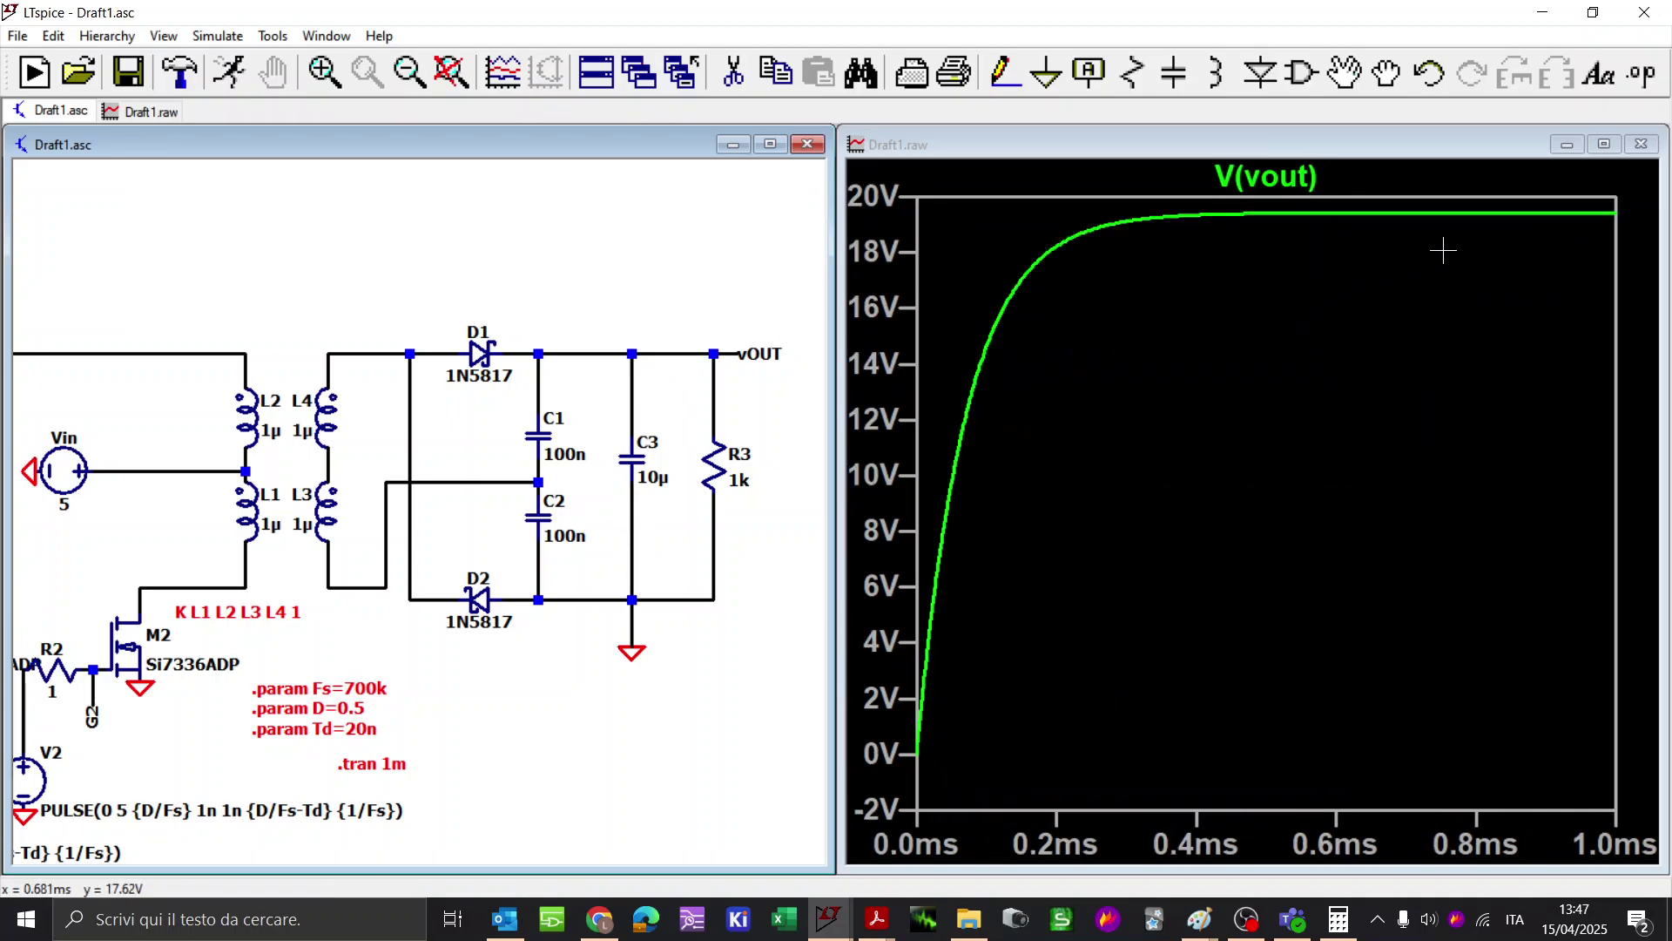
{"action": "left_click_drag", "start_coordinate": [1454, 219], "coordinate": [1490, 195]}
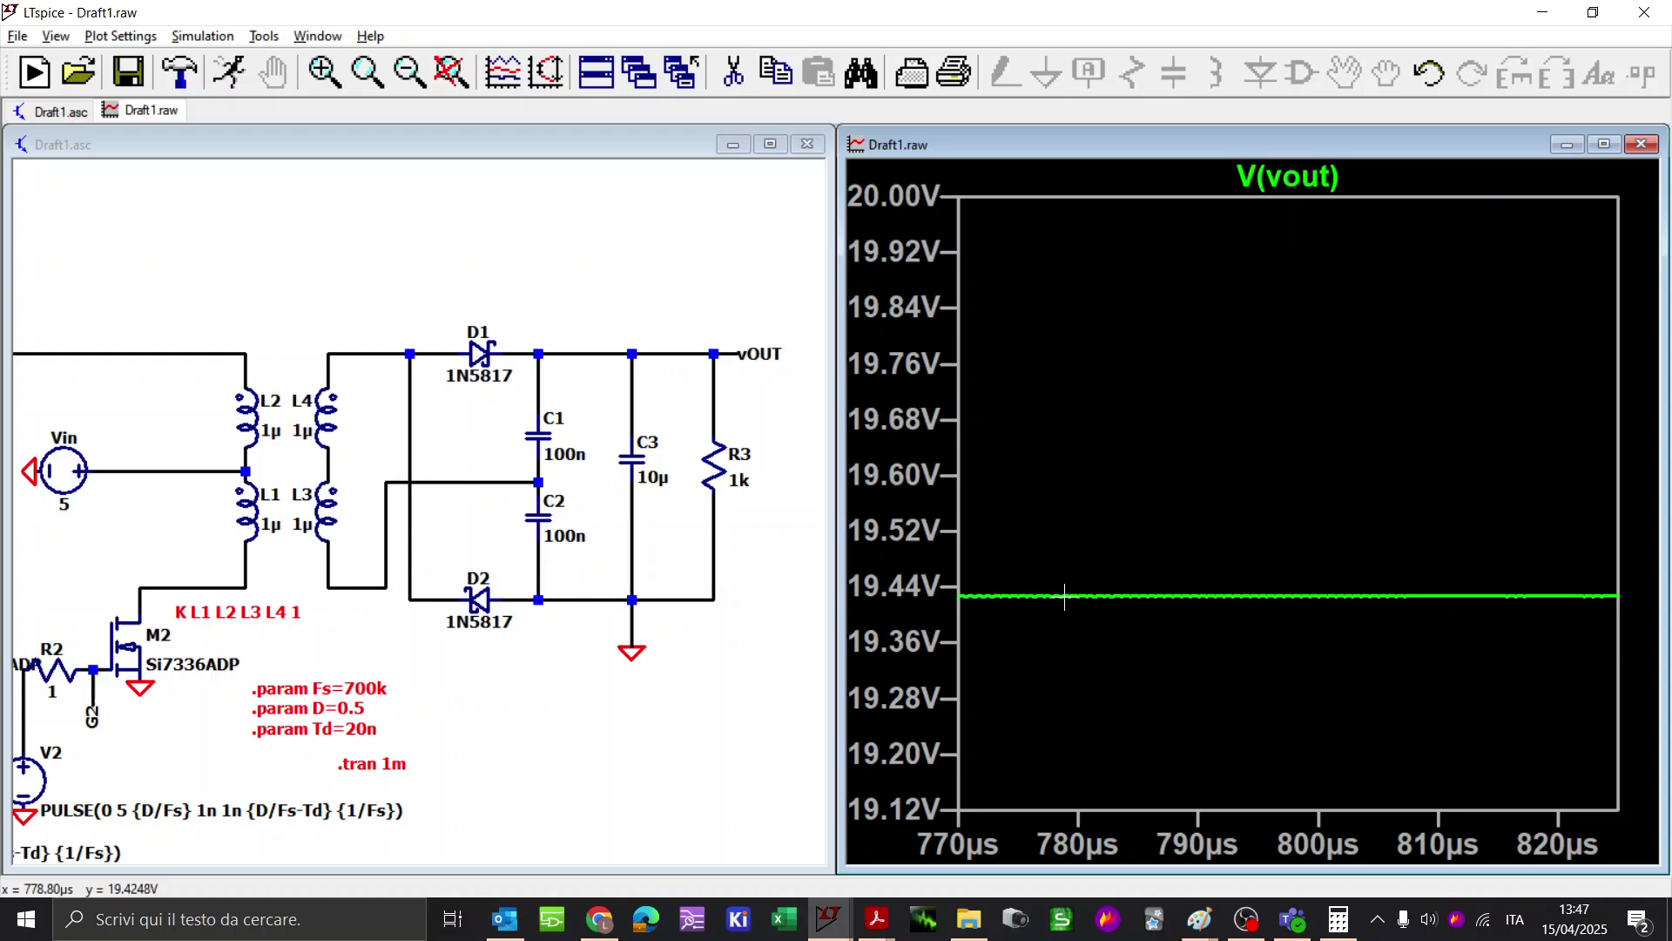
{"action": "left_click_drag", "start_coordinate": [1050, 593], "coordinate": [1143, 606]}
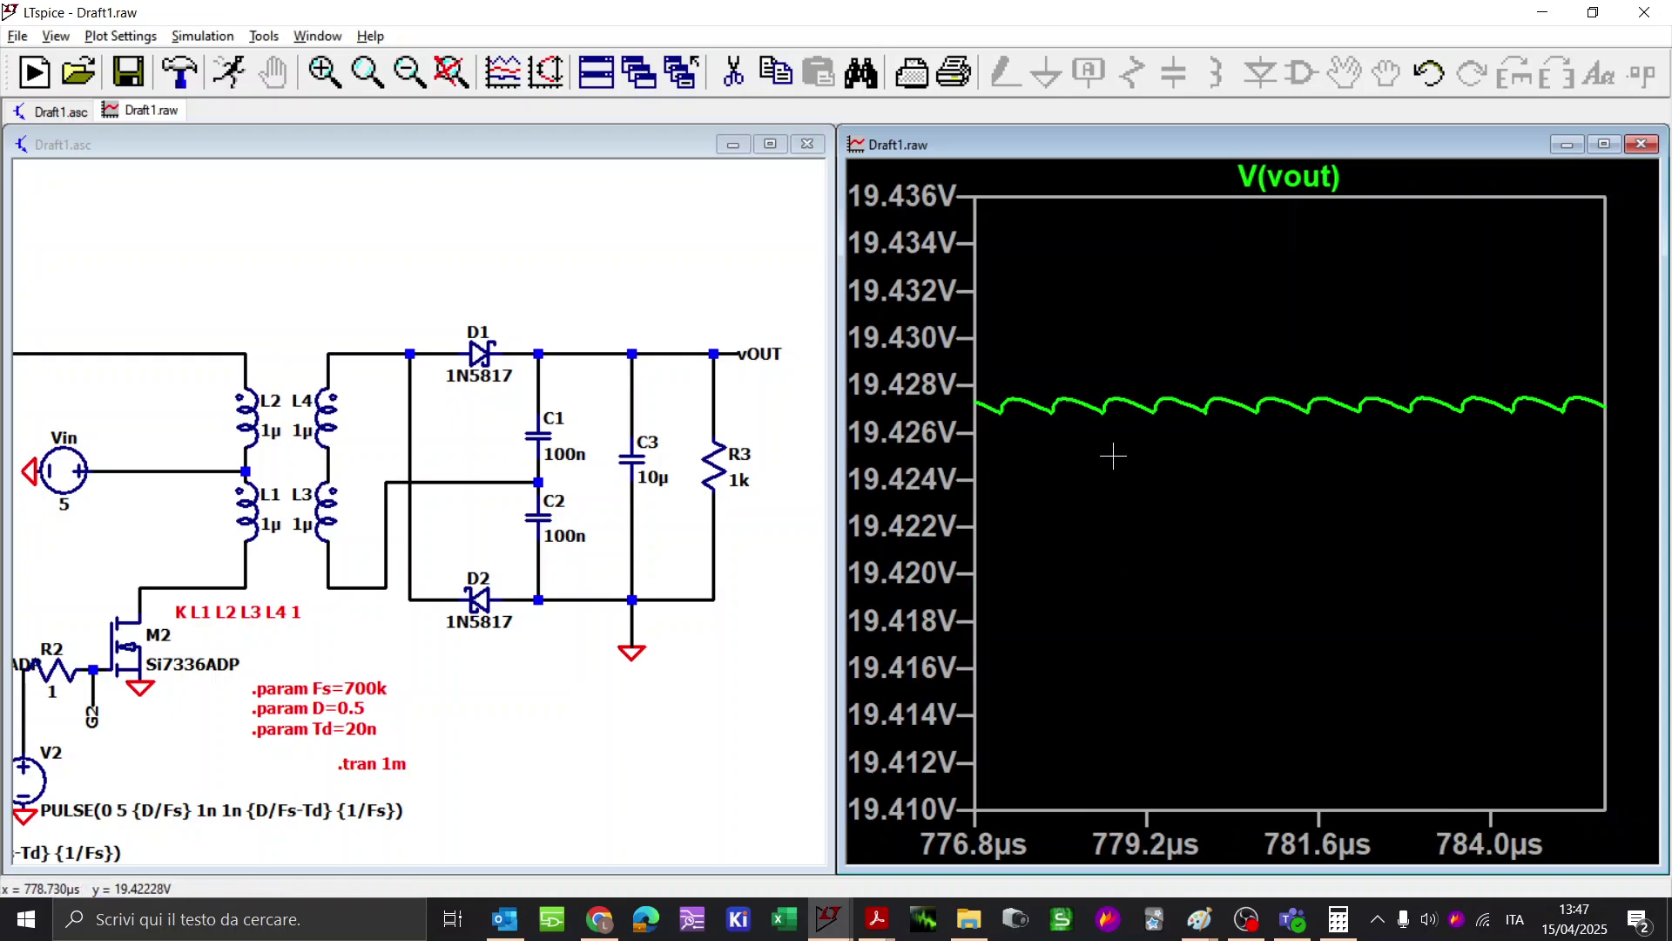
{"action": "right_click", "coordinate": [1106, 374]}
{"action": "left_click", "coordinate": [1149, 385]}
Step: Set load resistor R3 to 20 and rerun the simulation
{"action": "right_click", "coordinate": [743, 487]}
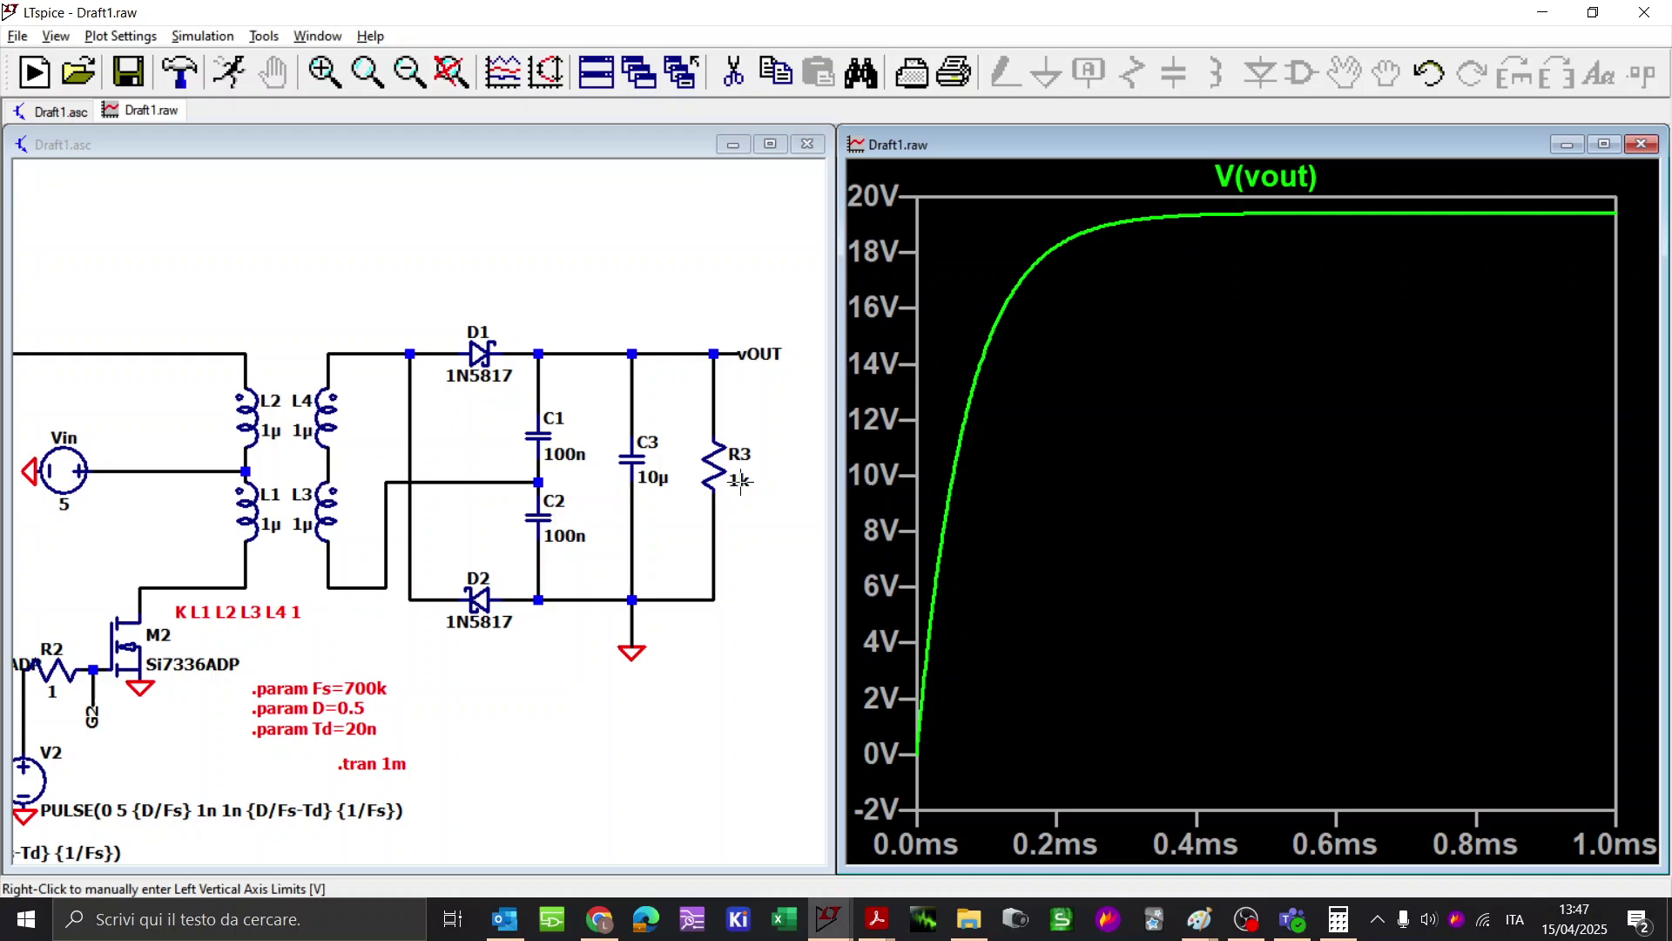
{"action": "type", "text": "2"}
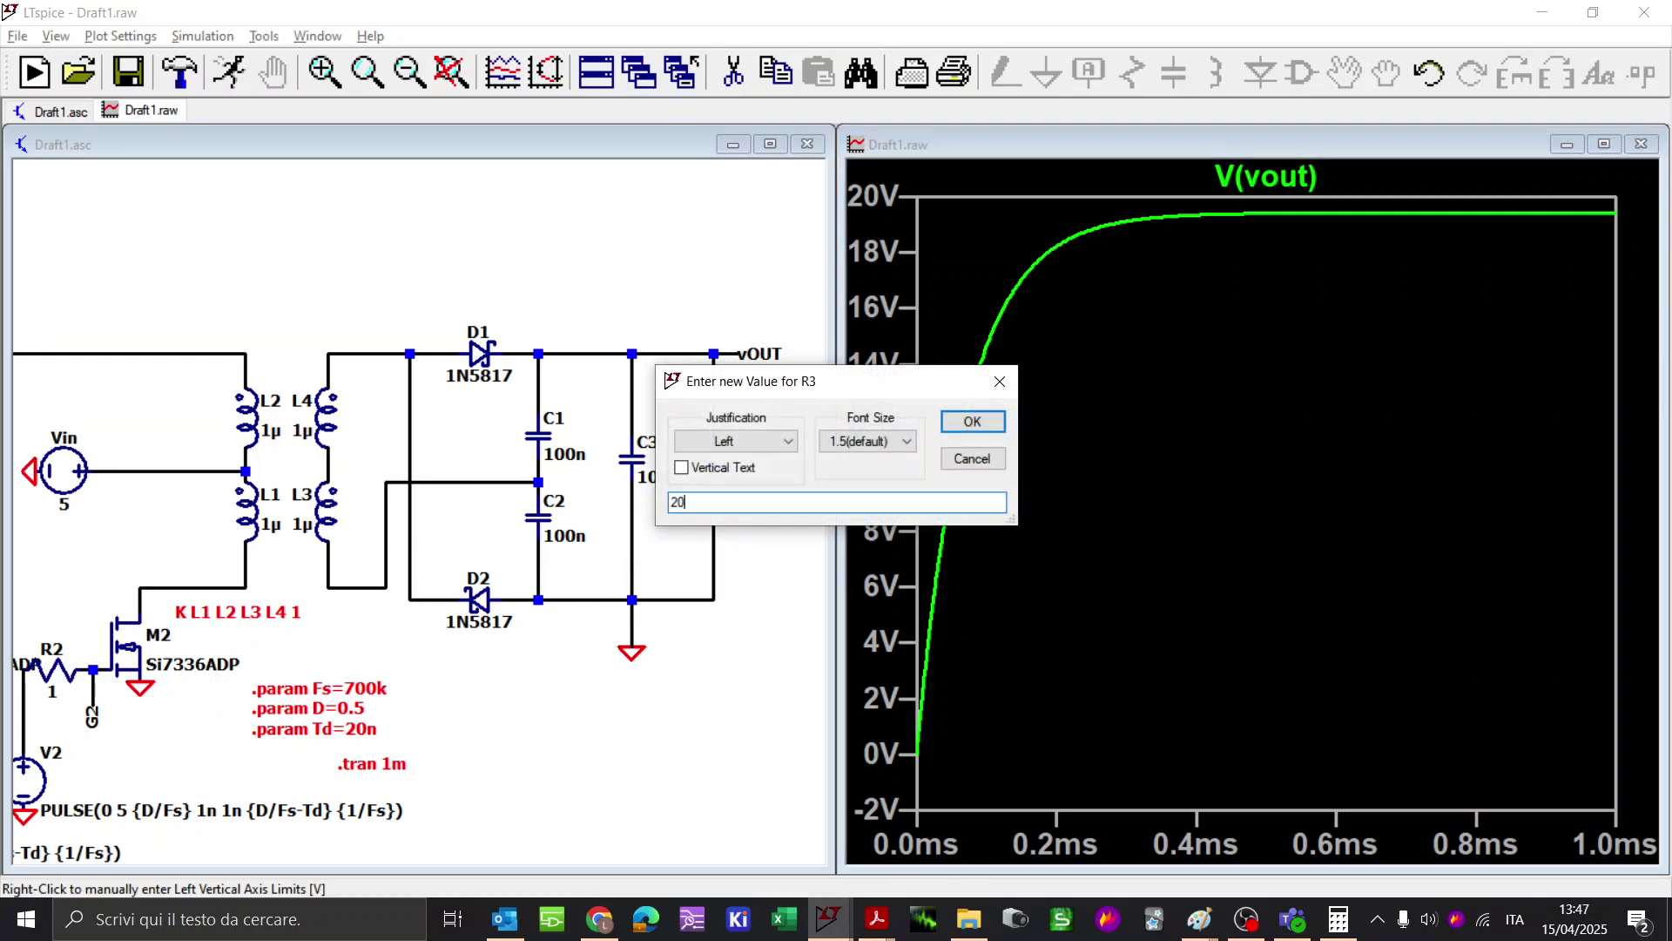
{"action": "type", "text": "0"}
{"action": "key", "text": "Return"}
{"action": "left_click", "coordinate": [243, 74]}
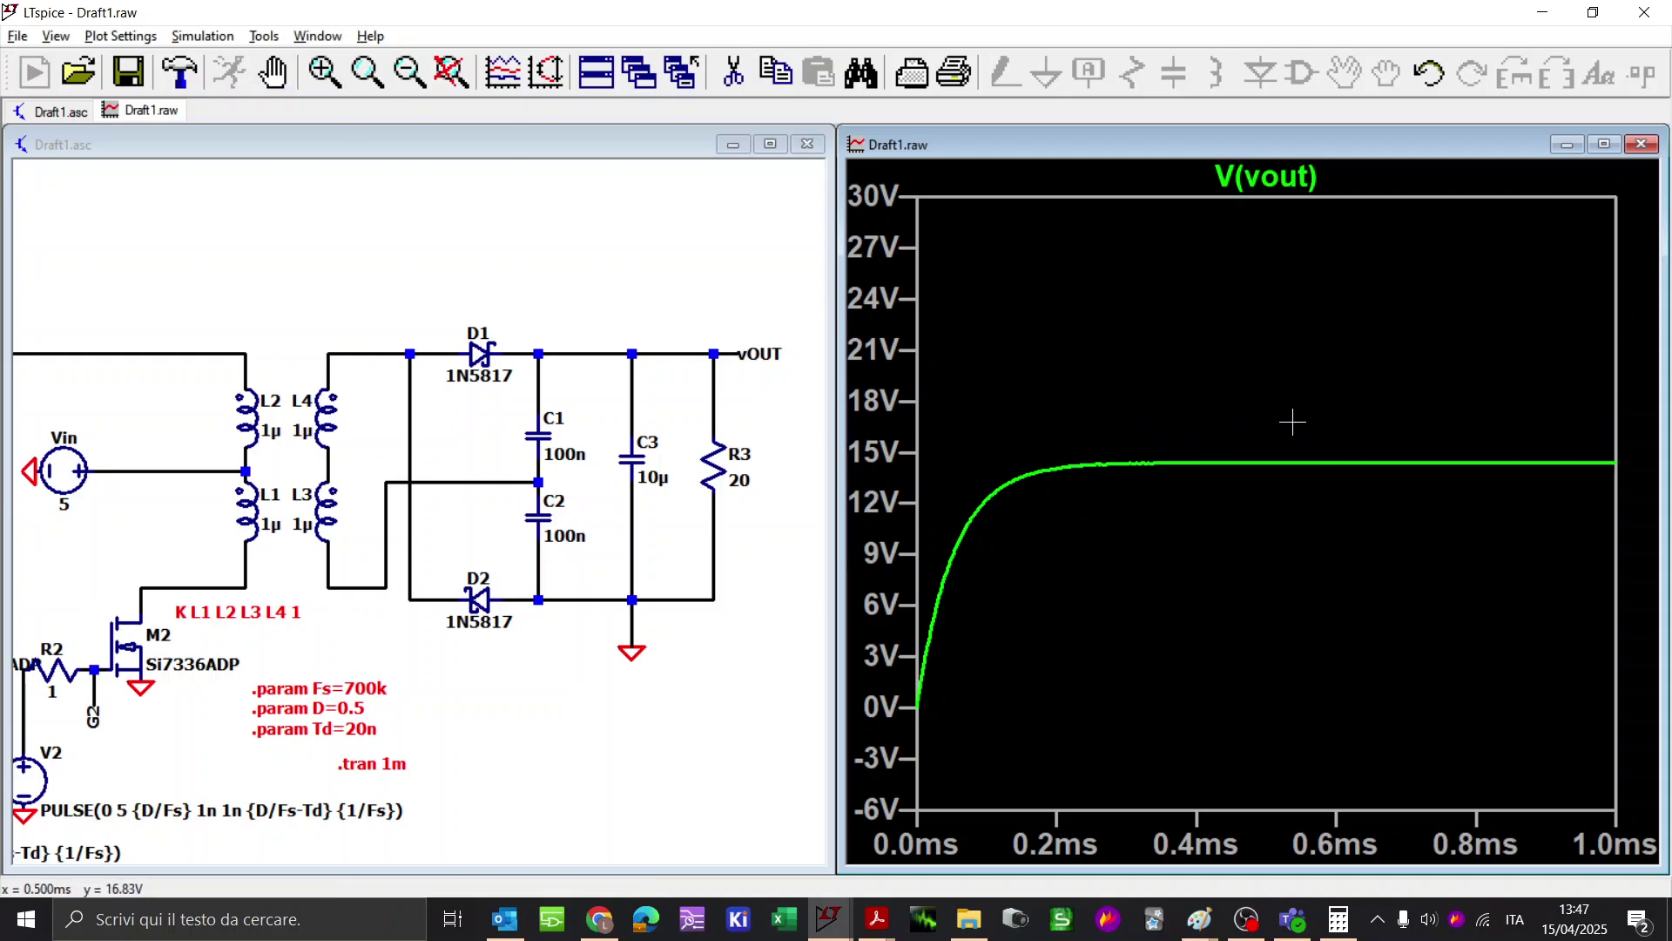
Step: Examine the settled vOUT level, and then the voltage between C1 and C2 over about one switching cycle near 613 µs
{"action": "mouse_move", "coordinate": [1247, 204]}
{"action": "left_mouse_down"}
{"action": "mouse_move", "coordinate": [1486, 213]}
{"action": "mouse_move", "coordinate": [1518, 263]}
{"action": "left_mouse_up"}
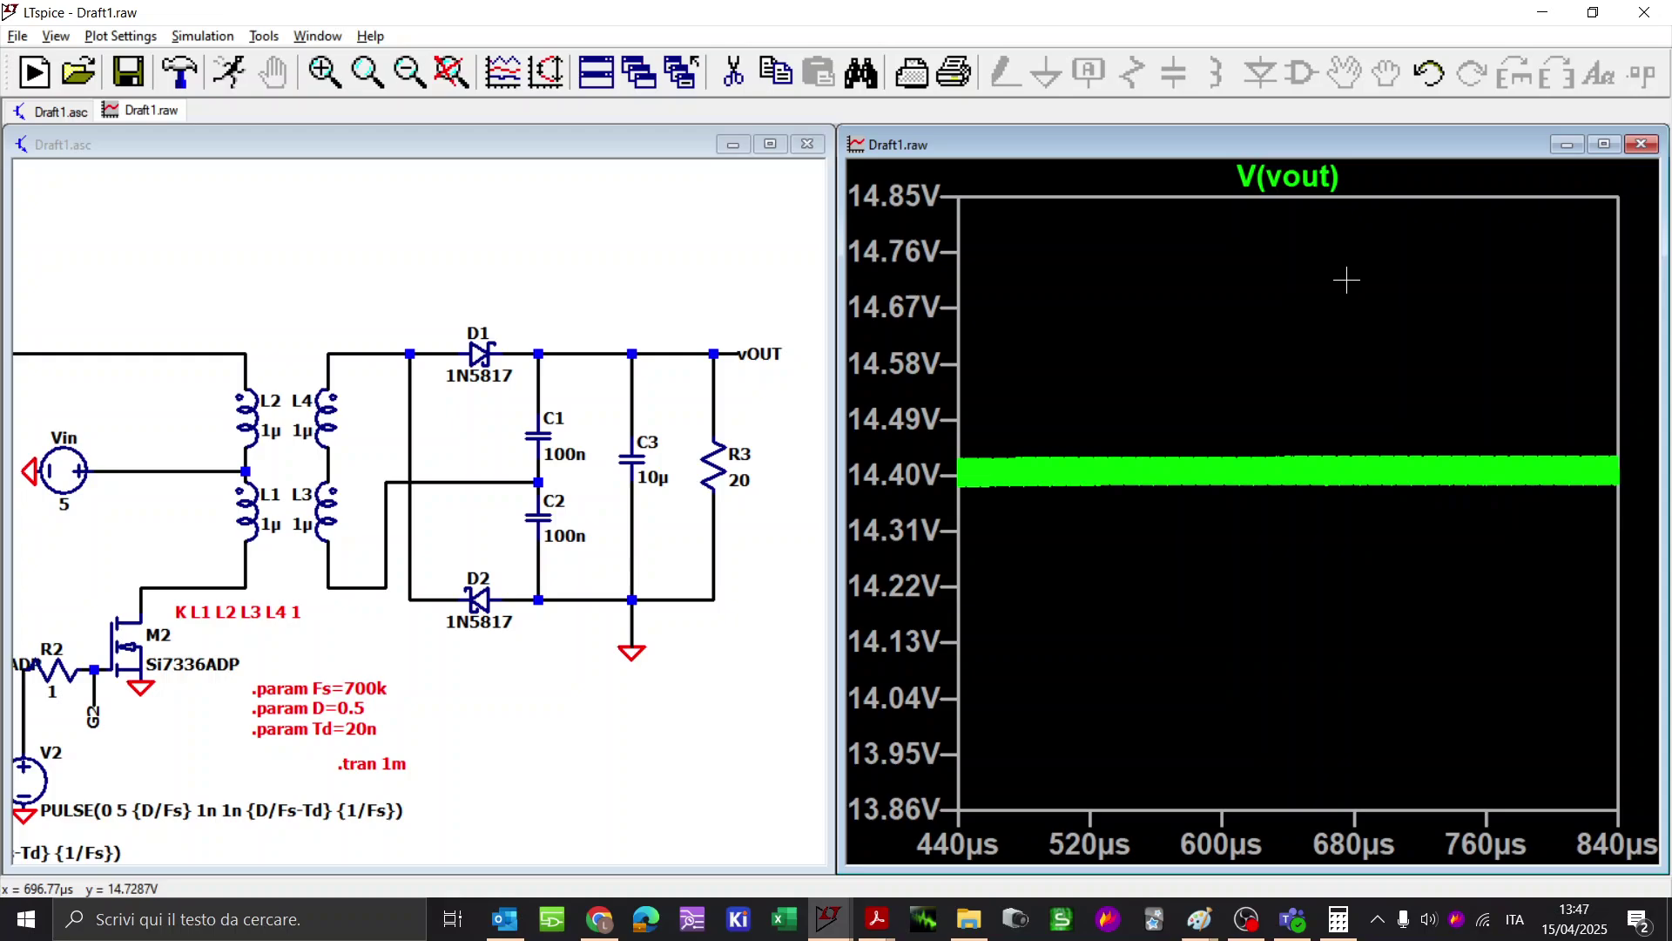
{"action": "left_click", "coordinate": [542, 474]}
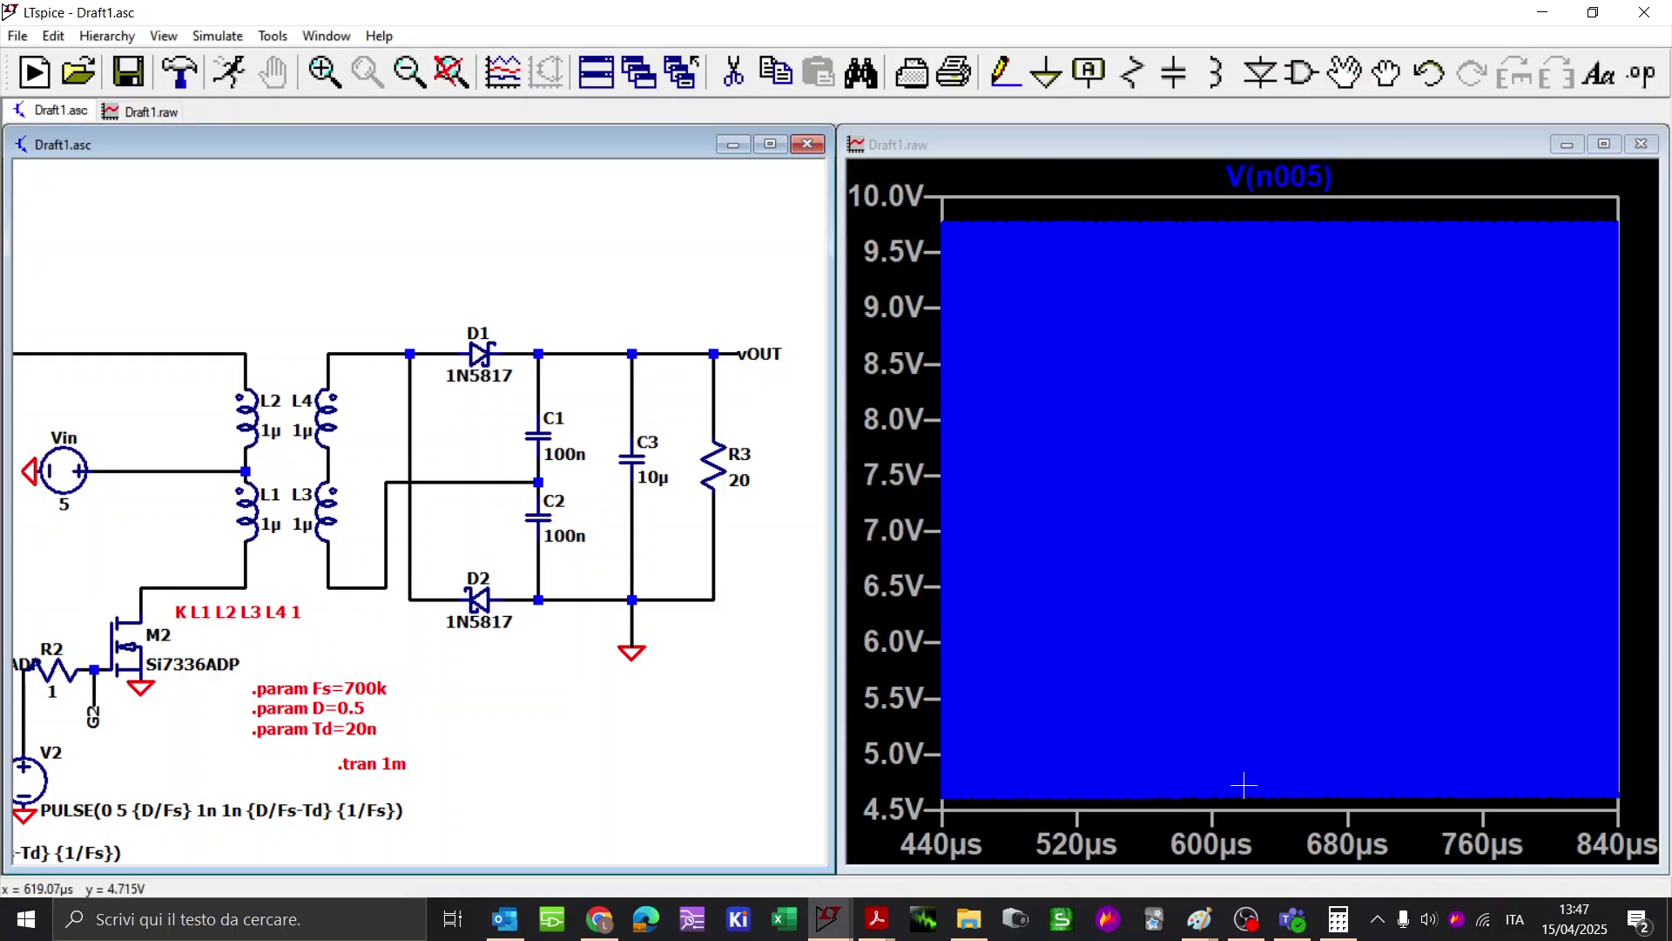
{"action": "left_click_drag", "start_coordinate": [1239, 784], "coordinate": [1259, 174]}
{"action": "left_click_drag", "start_coordinate": [1077, 783], "coordinate": [1195, 224]}
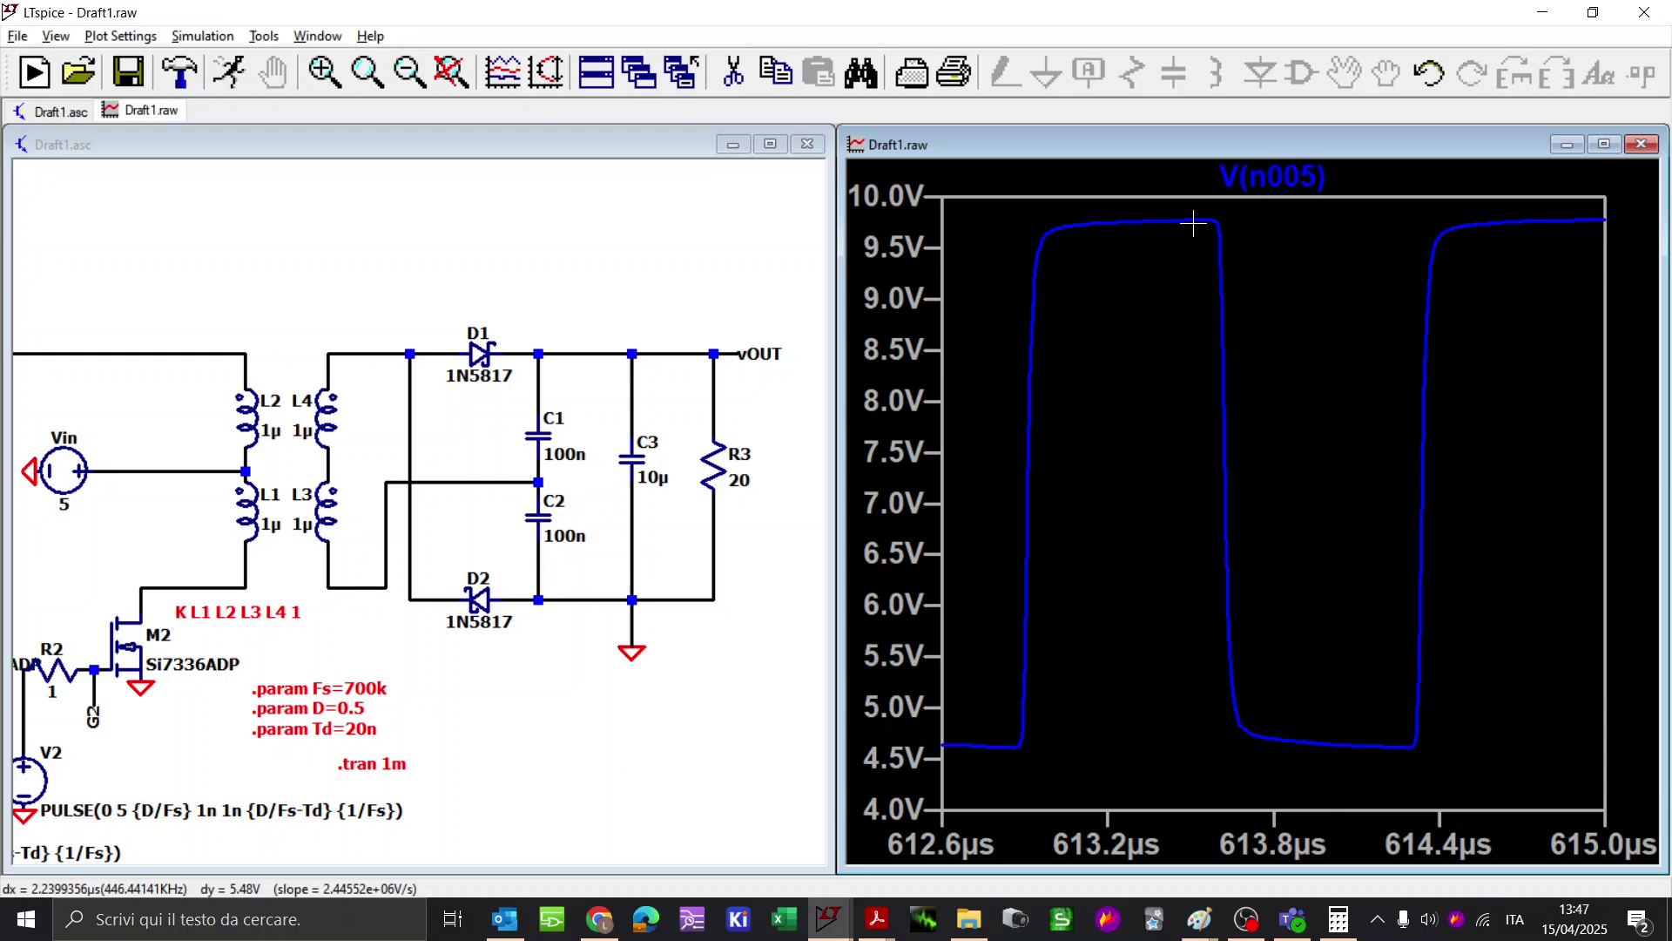
{"action": "right_click", "coordinate": [1155, 233]}
{"action": "left_click", "coordinate": [1189, 273]}
Step: Plot vOUT again and zoom in on its steady-state ripple between about 771 and 778 µs
{"action": "left_click", "coordinate": [715, 381]}
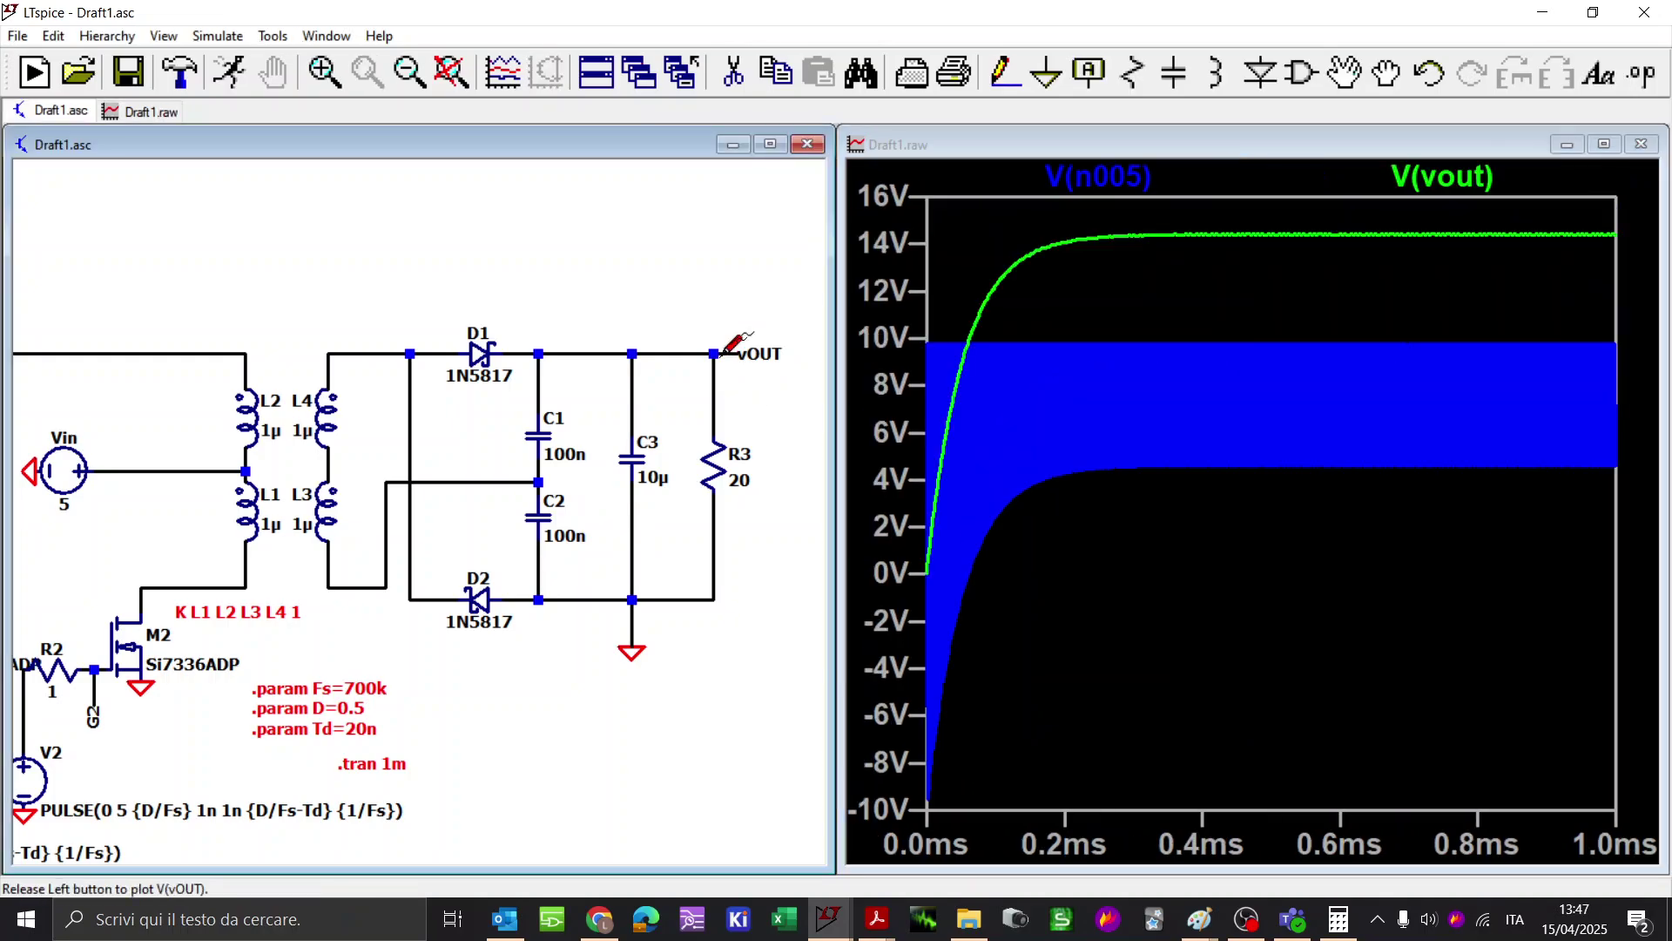
{"action": "left_click_drag", "start_coordinate": [1452, 212], "coordinate": [1500, 238]}
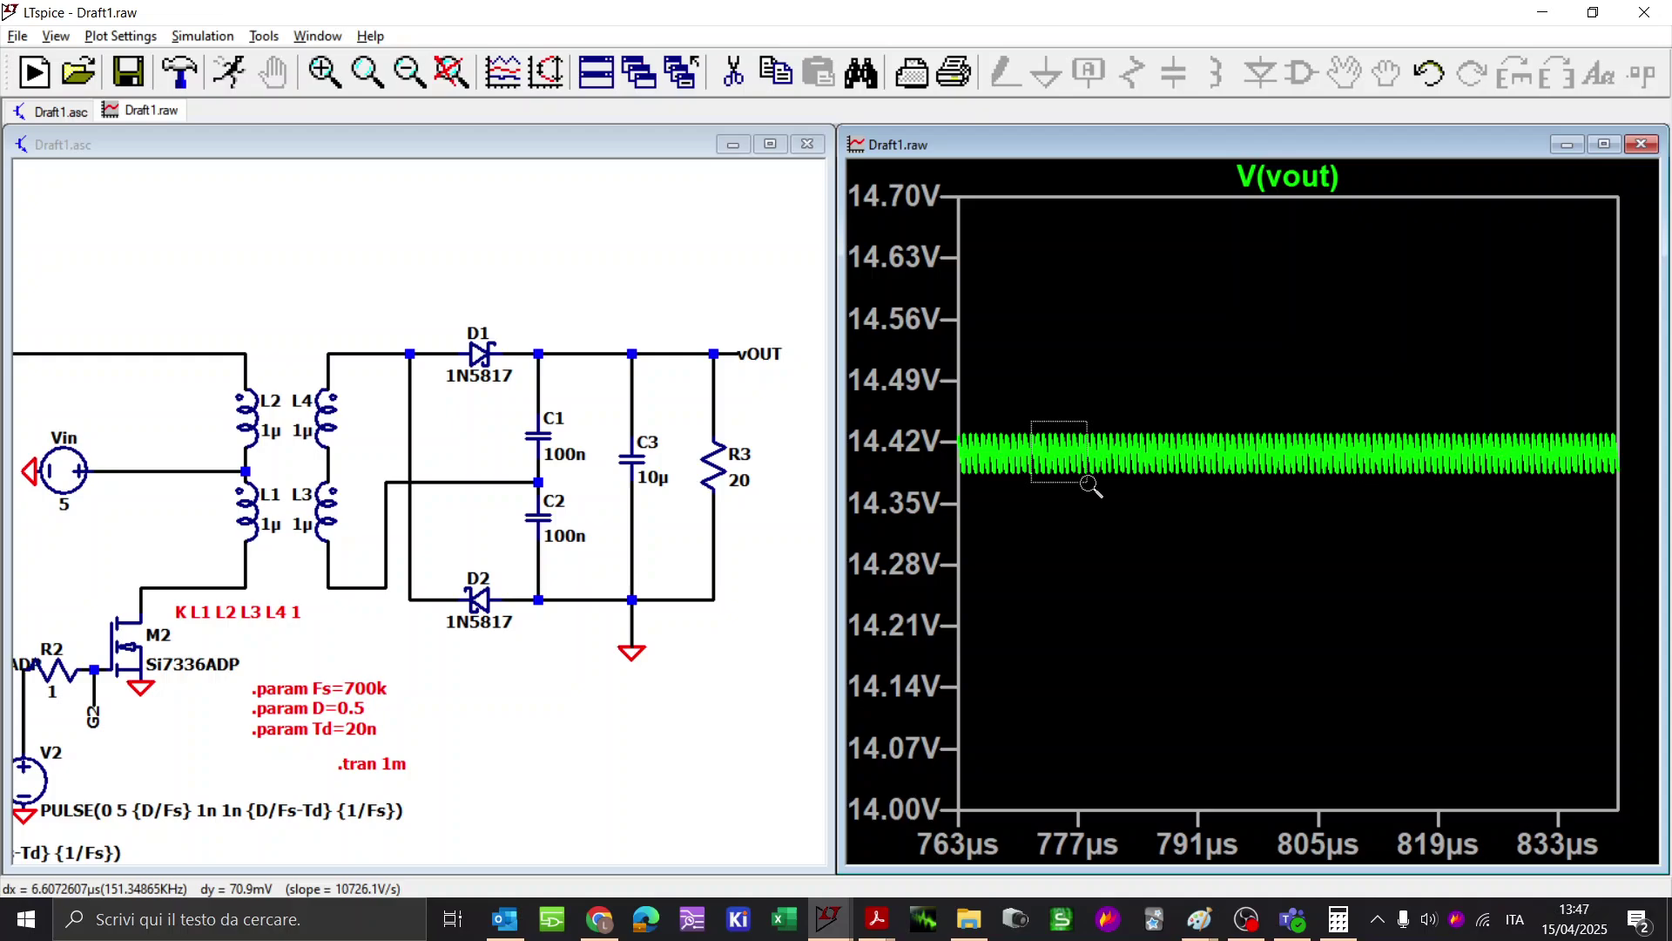
{"action": "left_click_drag", "start_coordinate": [1088, 485], "coordinate": [1088, 483]}
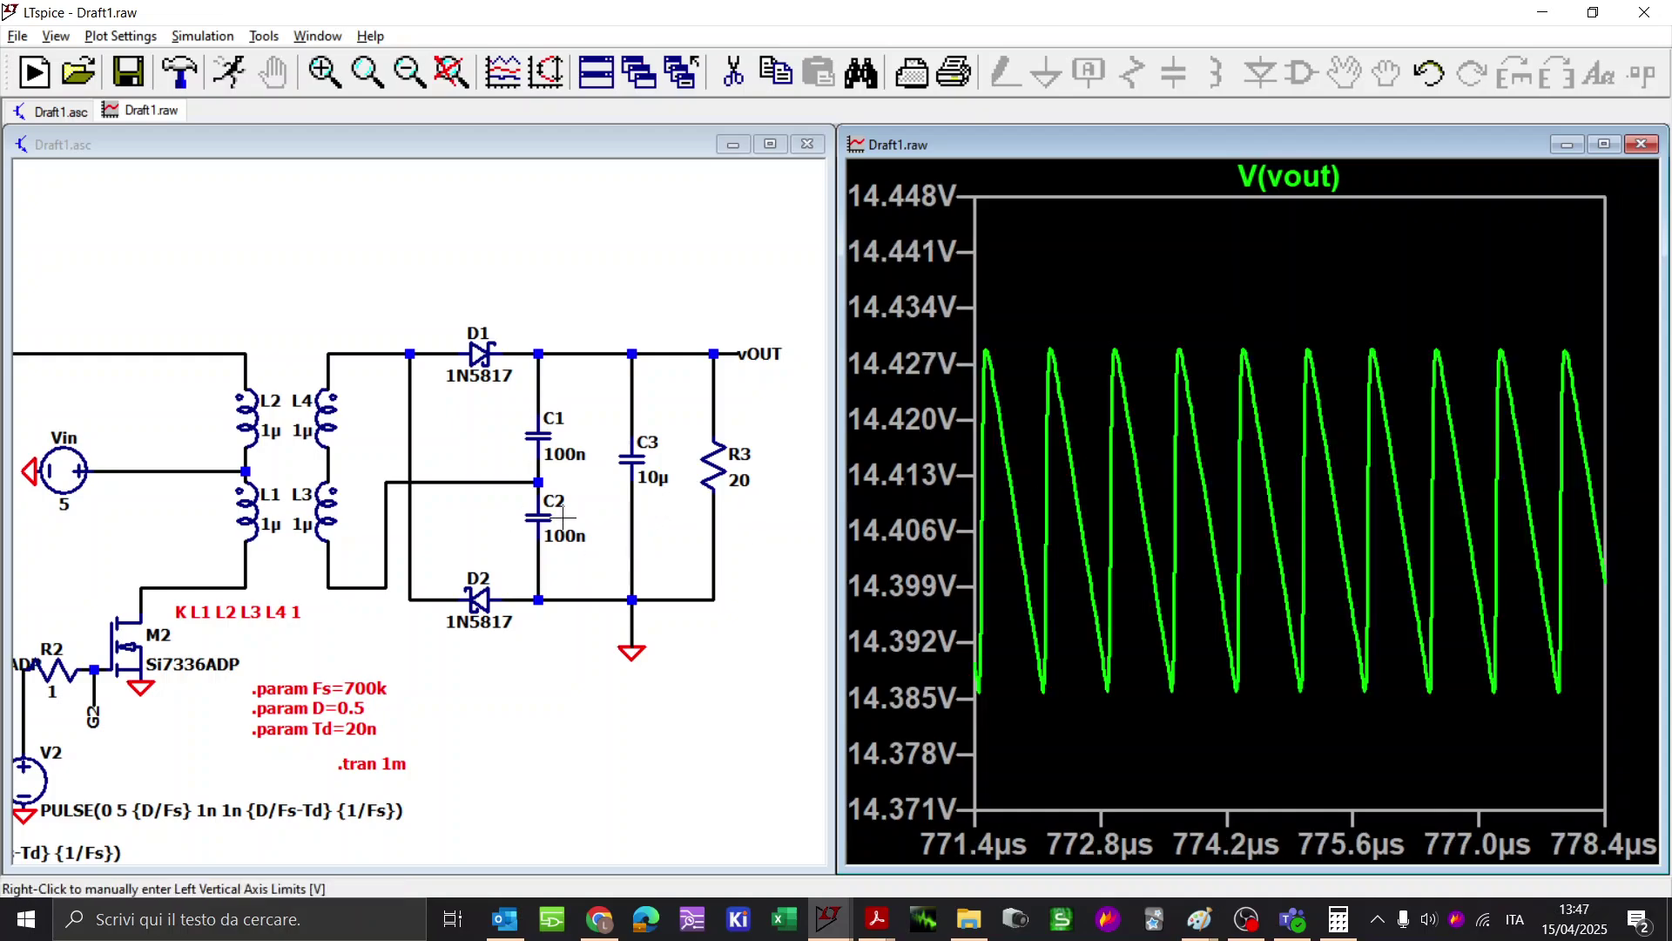
Step: Set capacitors C1 and C2 to 800n each and rerun the simulation
{"action": "left_click_drag", "start_coordinate": [564, 518], "coordinate": [630, 488]}
{"action": "right_click", "coordinate": [635, 430]}
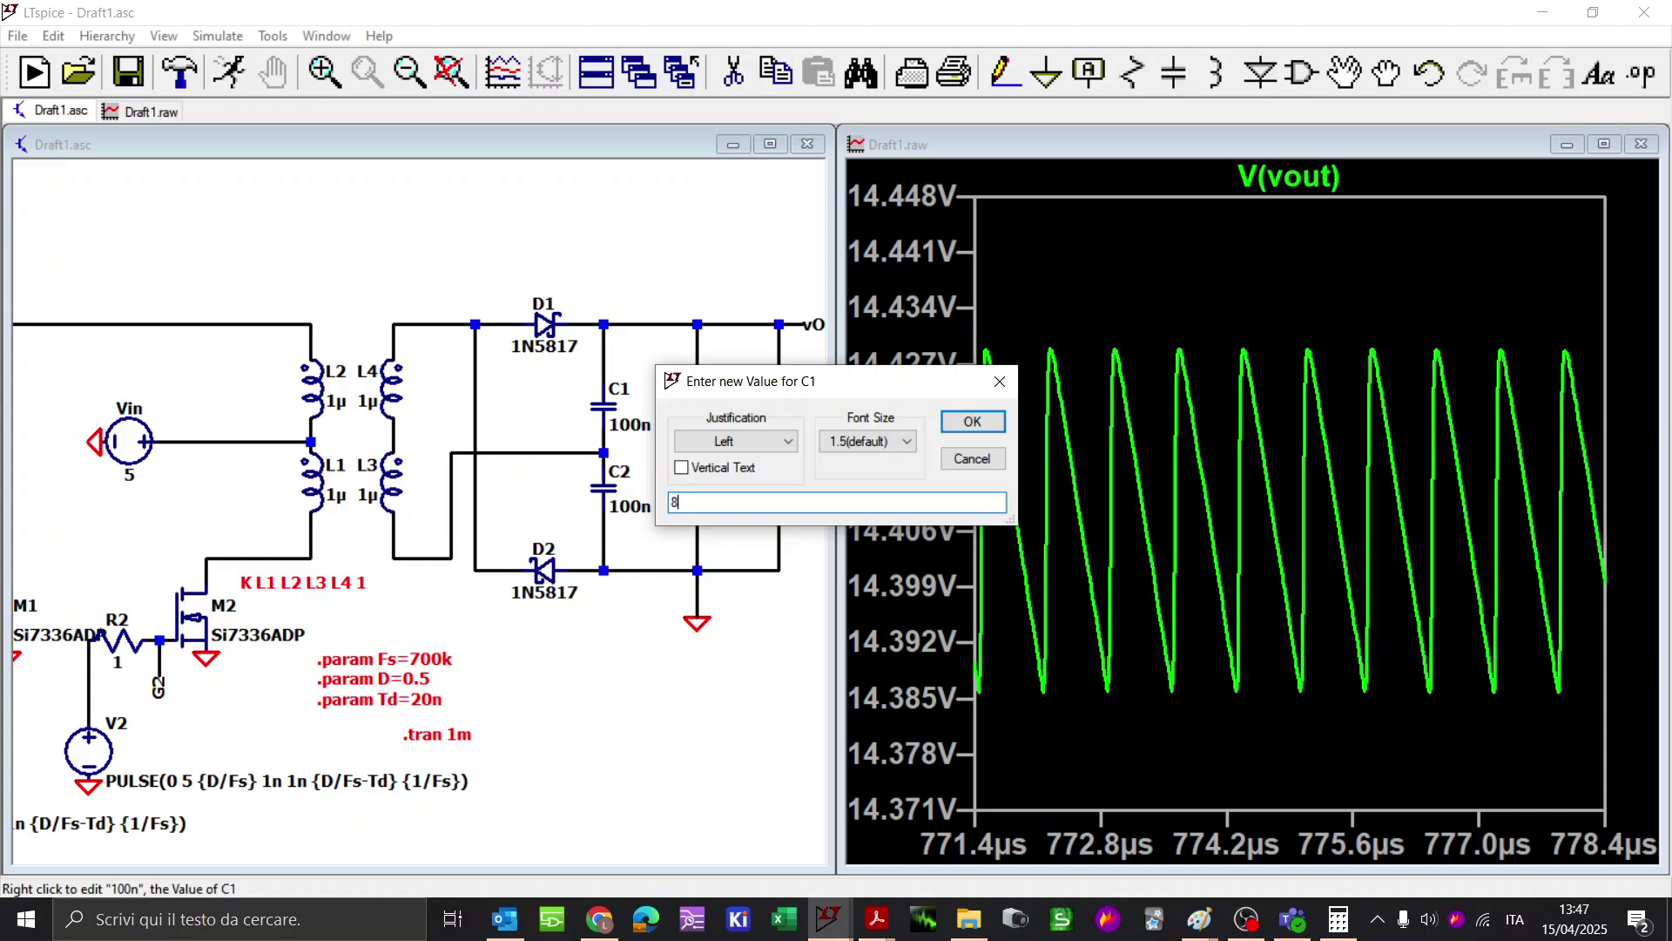
{"action": "key", "text": "Return"}
{"action": "key", "text": "Delete"}
{"action": "left_click", "coordinate": [604, 488]}
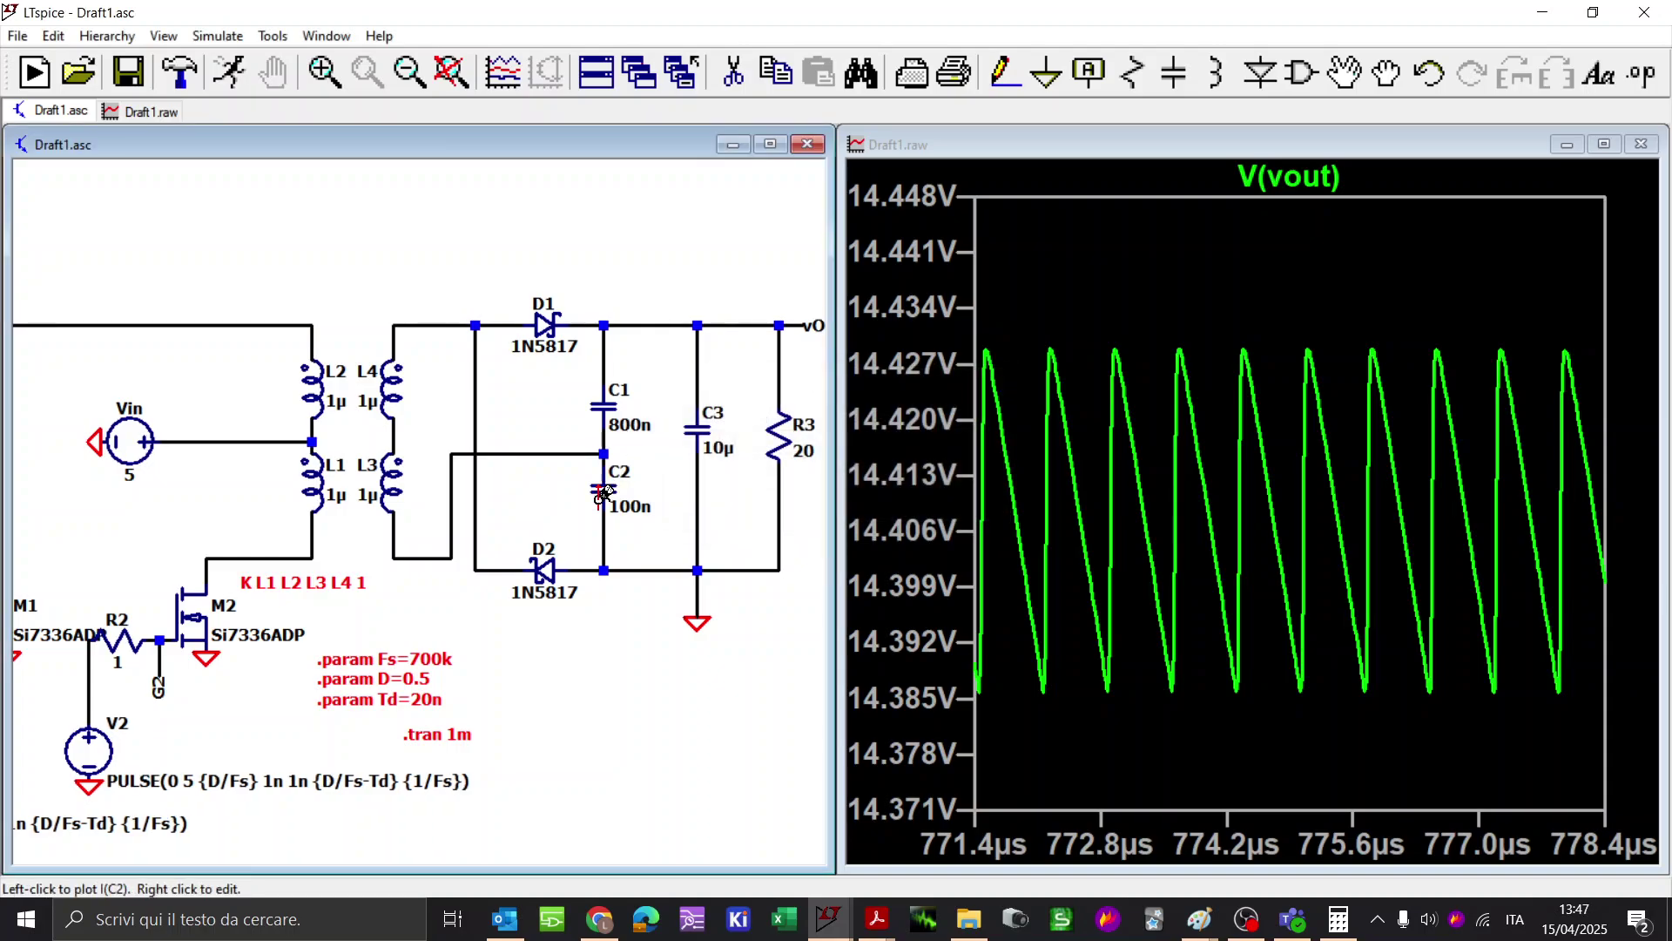
{"action": "key", "text": "ctrl+z"}
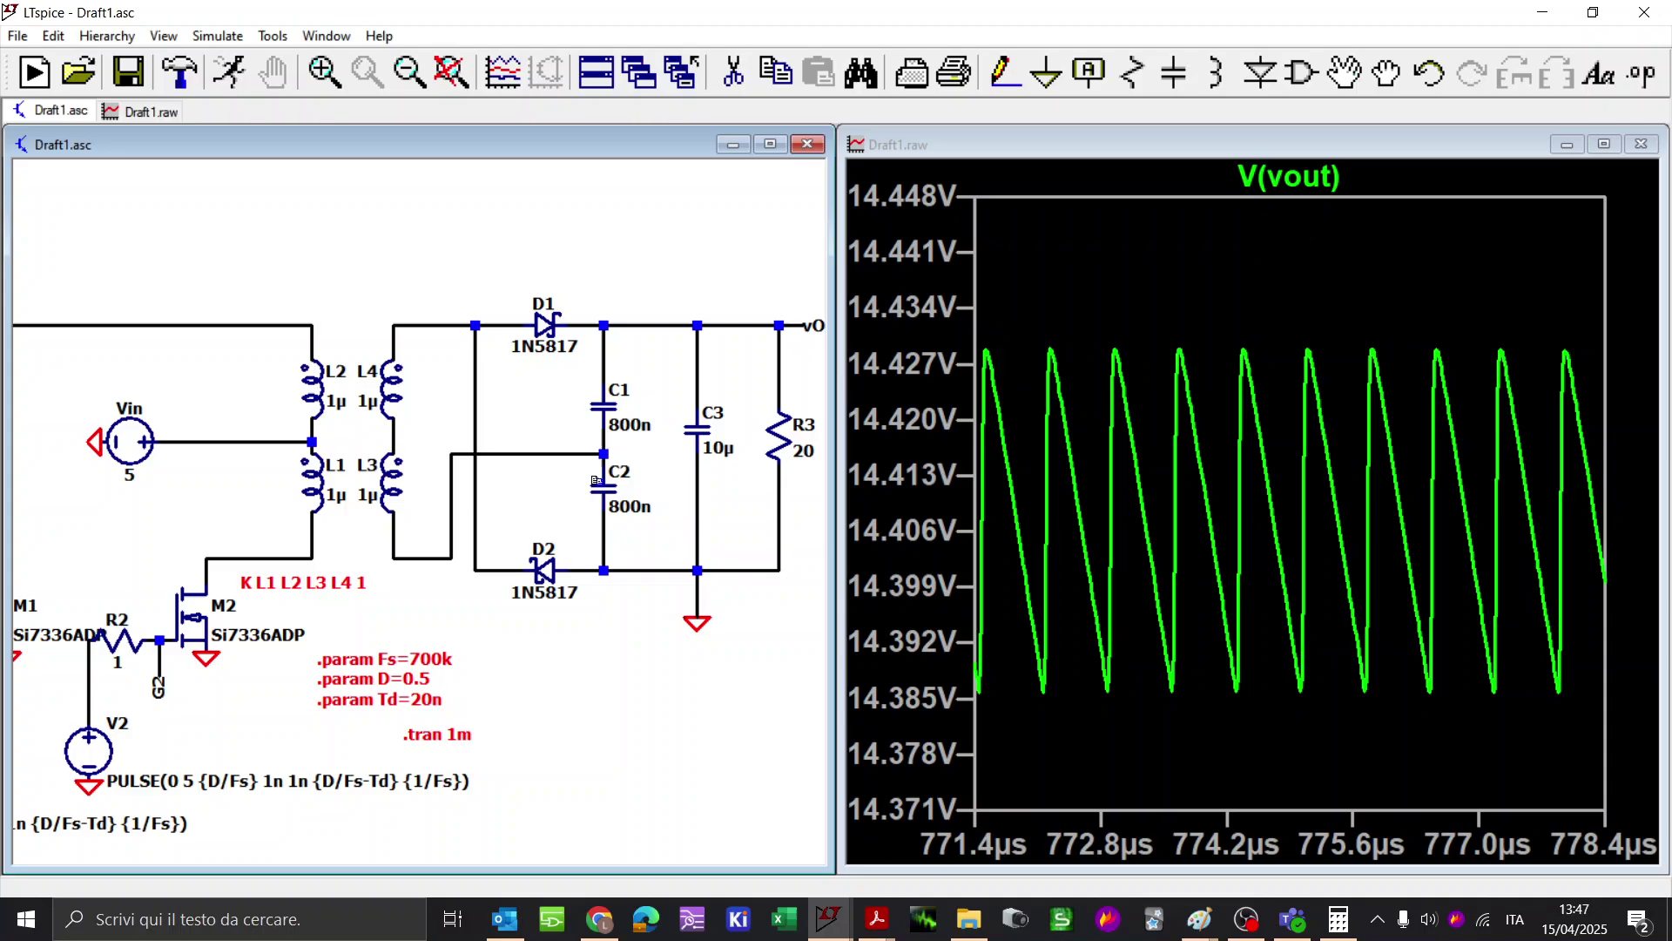
{"action": "left_click", "coordinate": [232, 91]}
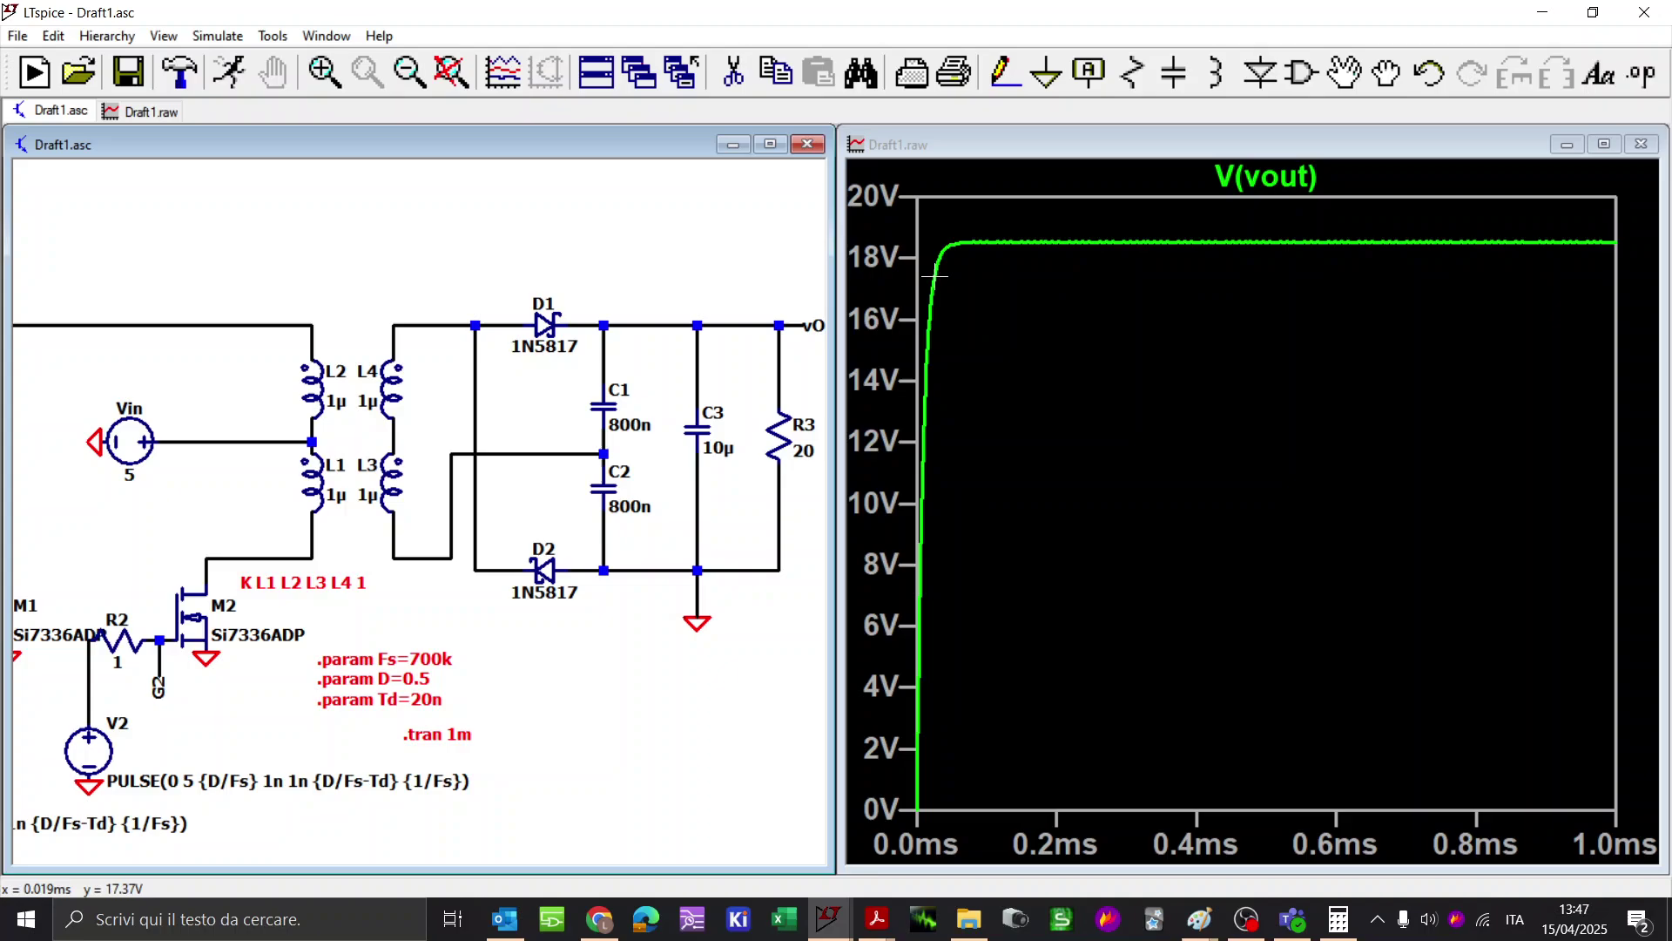
Step: Examine the settled vOUT ripple between about 410 and 460 µs, and plot the current through R3 over the full simulation time
{"action": "left_click_drag", "start_coordinate": [1165, 223], "coordinate": [1434, 250]}
{"action": "left_click_drag", "start_coordinate": [964, 545], "coordinate": [1071, 571]}
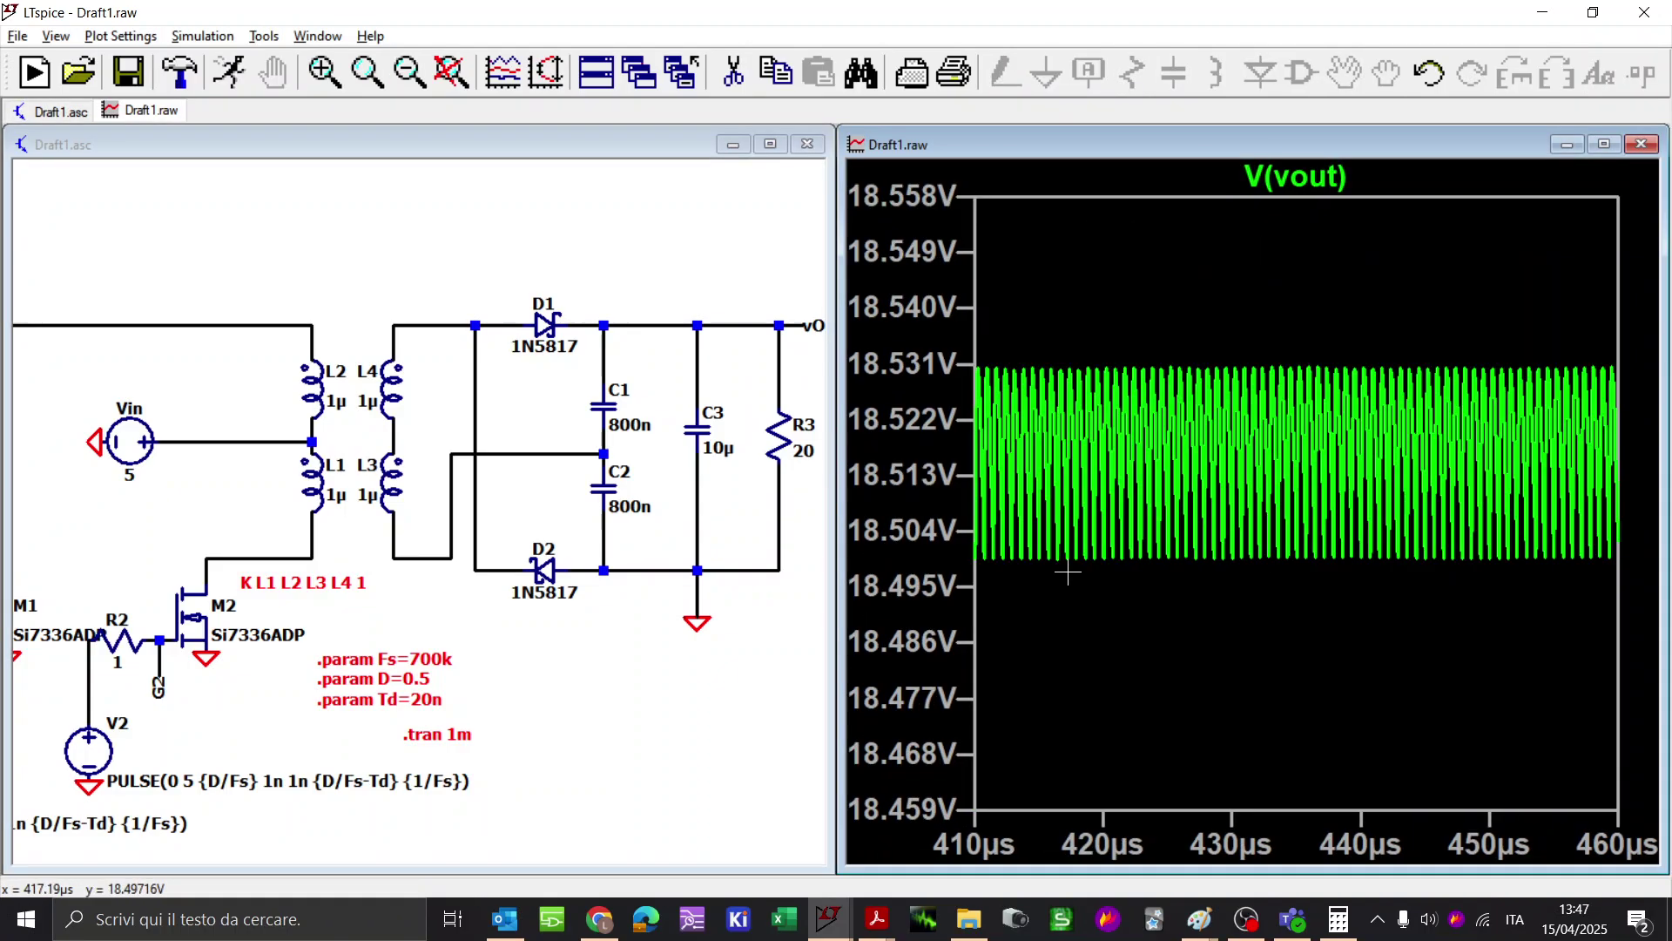
{"action": "left_click", "coordinate": [800, 400]}
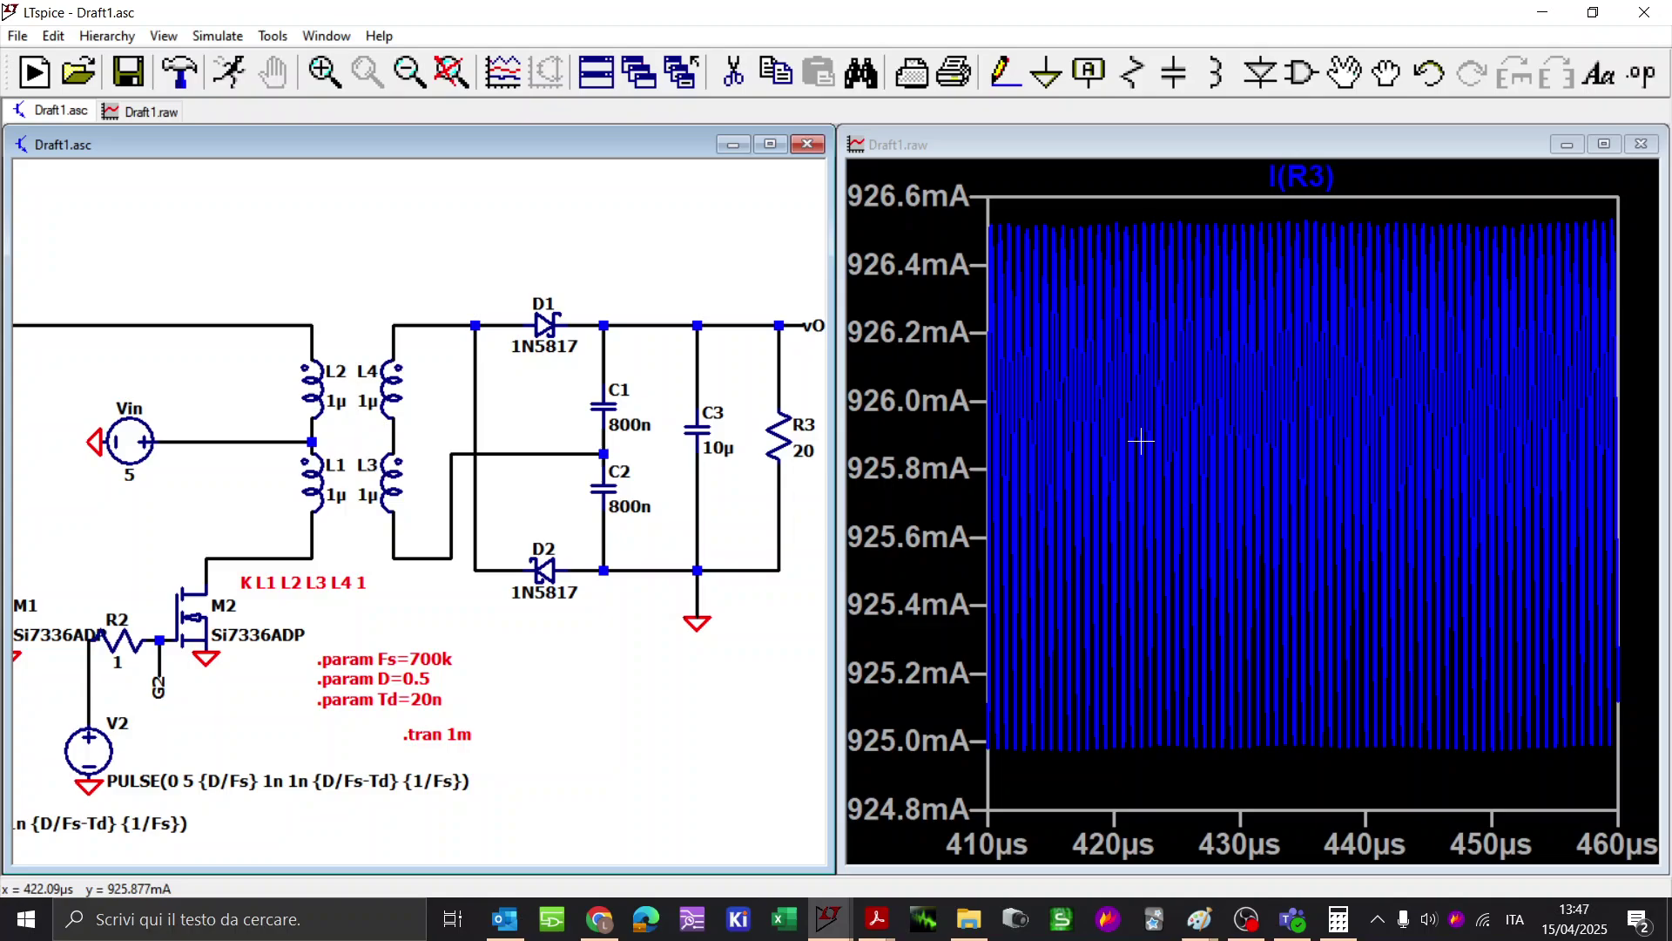
{"action": "right_click", "coordinate": [1141, 444]}
{"action": "left_click", "coordinate": [1193, 437]}
{"action": "scroll", "coordinate": [546, 592], "scroll_direction": "down", "scroll_amount": 2}
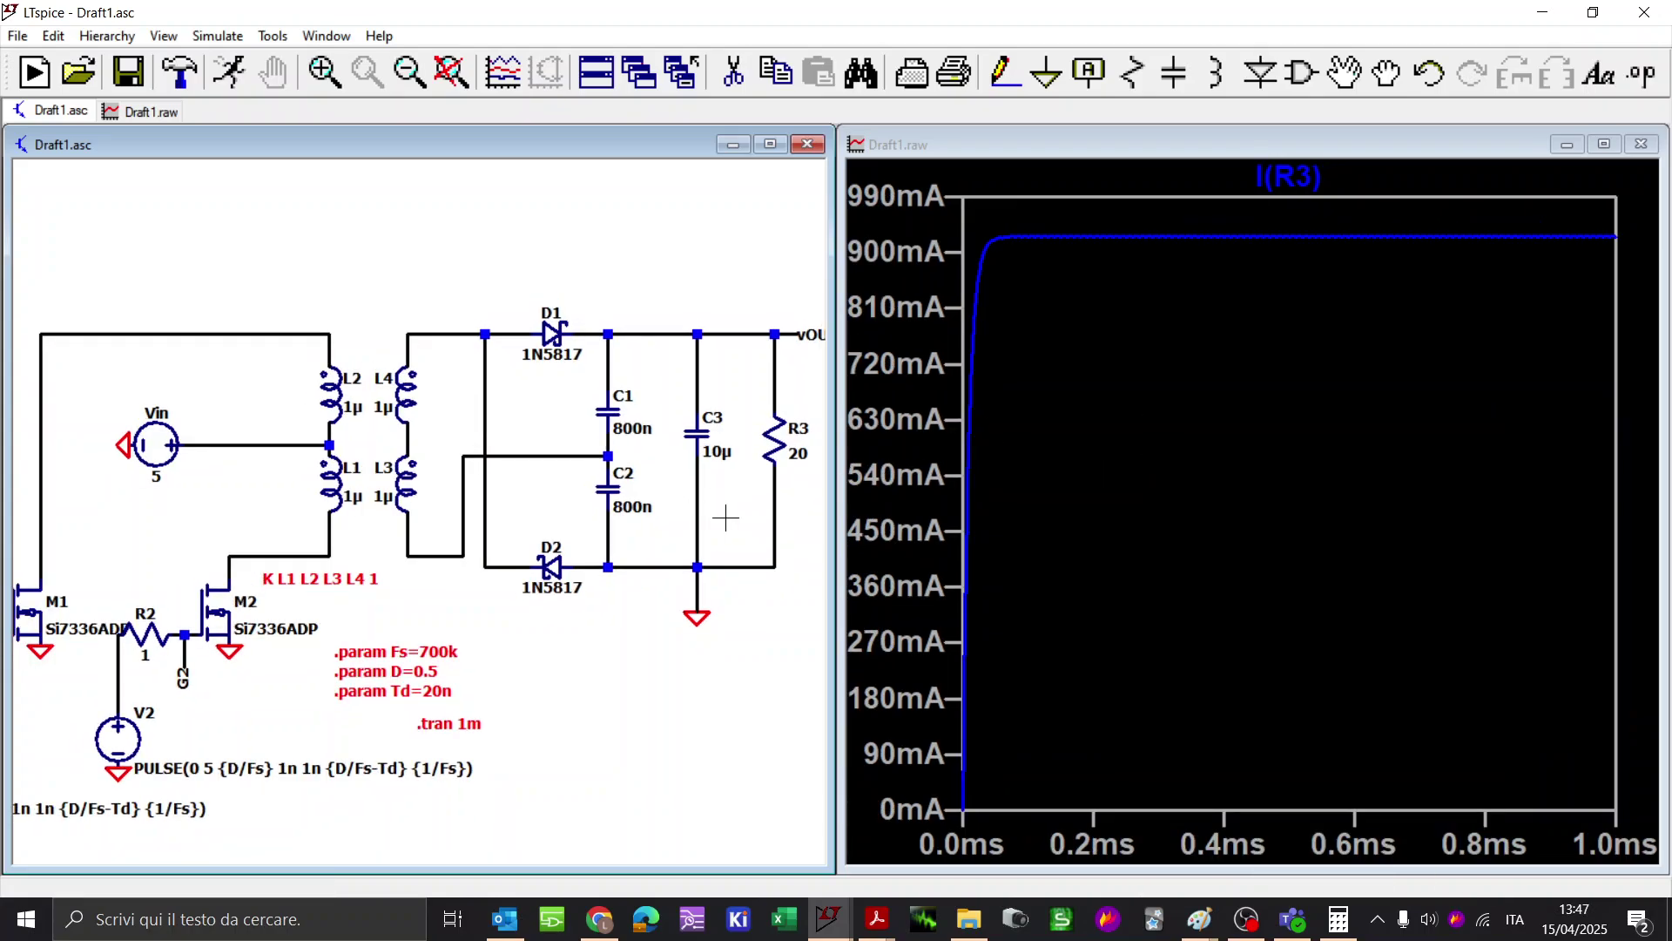
Step: Place the comment "1)iT'S VERY WEAK TO HIGH CURRENT (WORKS ONLY UNDER 1-2A)" above the circuit at font size 3.5
{"action": "left_click_drag", "start_coordinate": [534, 610], "coordinate": [486, 616]}
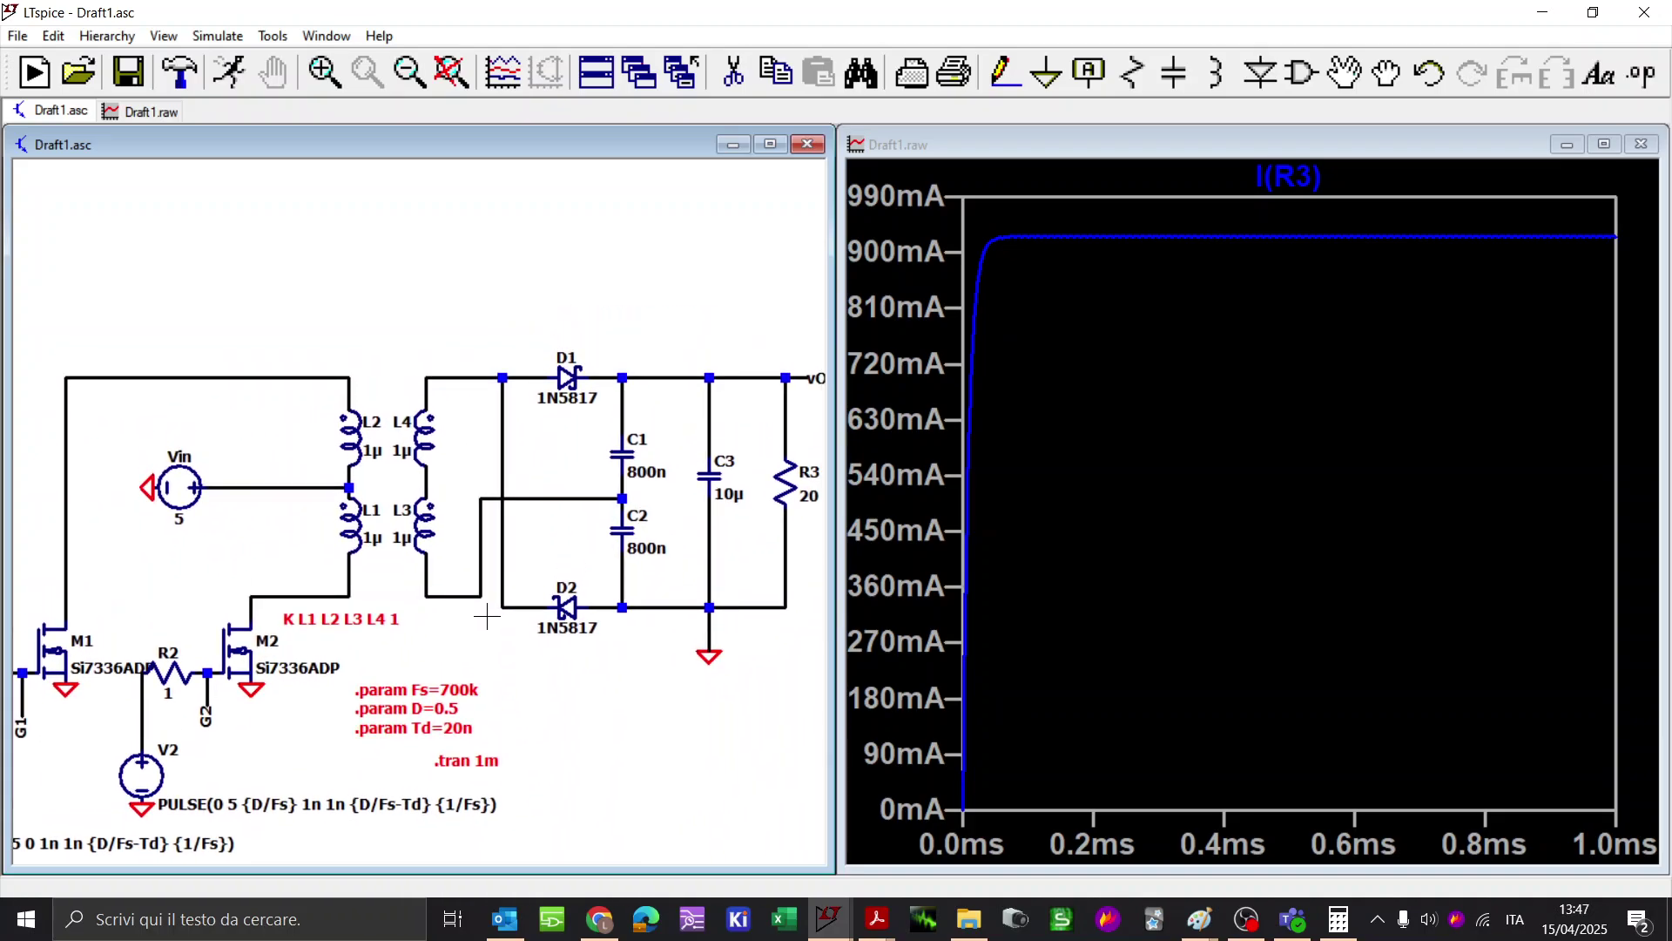
{"action": "key", "text": "t"}
{"action": "left_click", "coordinate": [950, 408]}
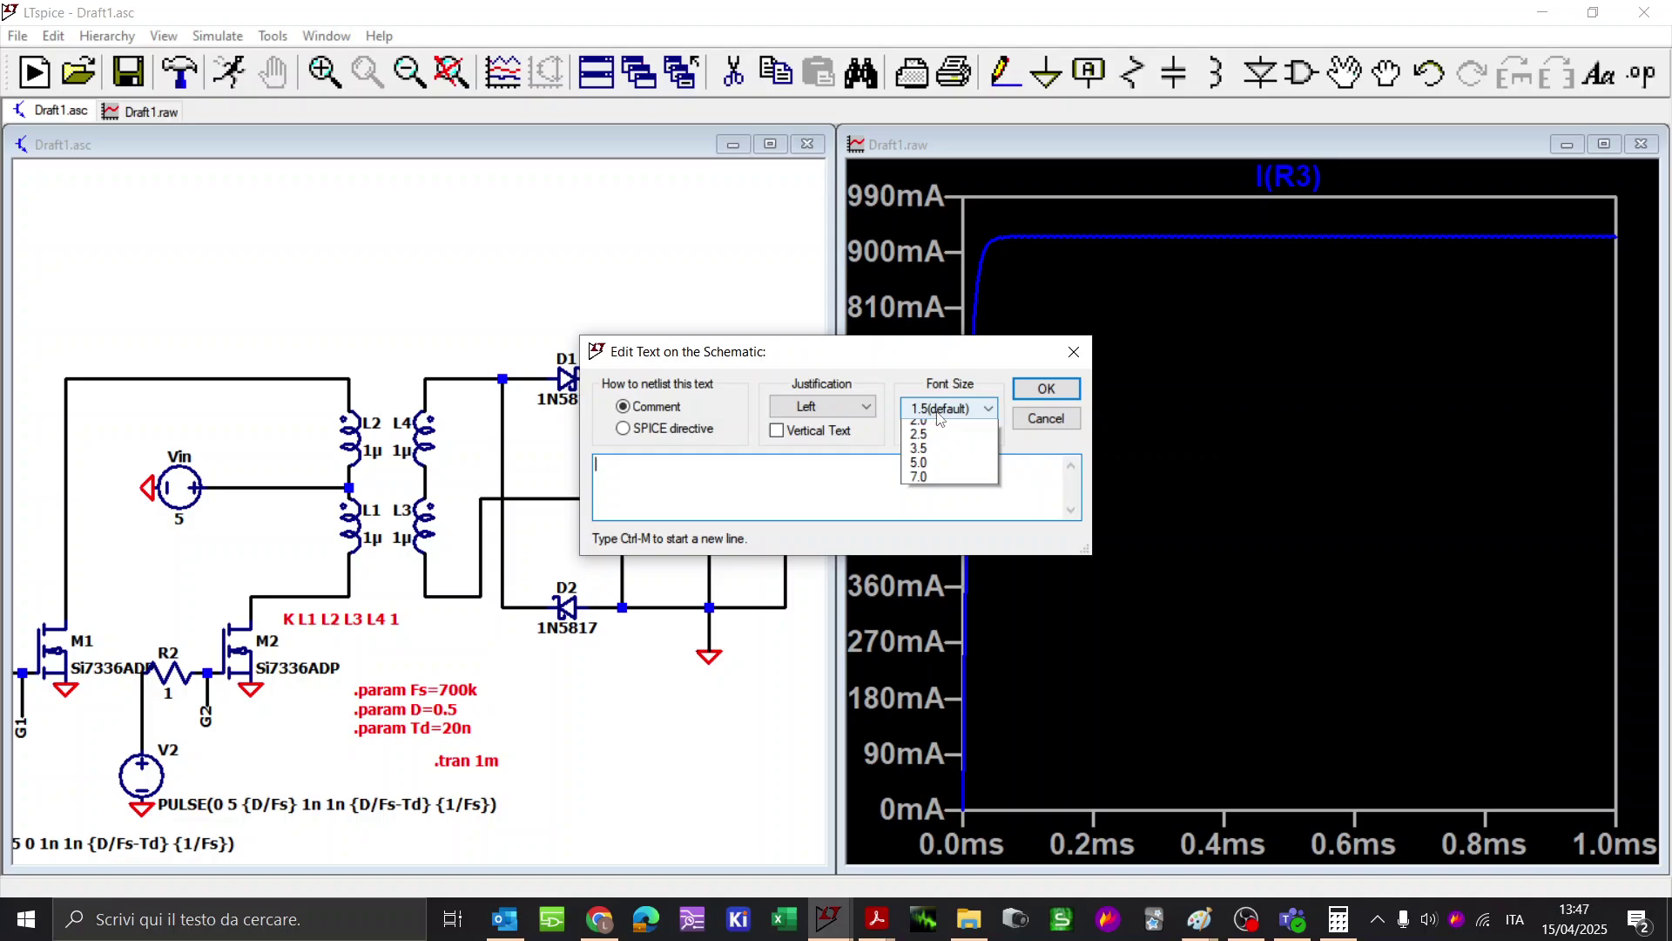
{"action": "left_click", "coordinate": [945, 485]}
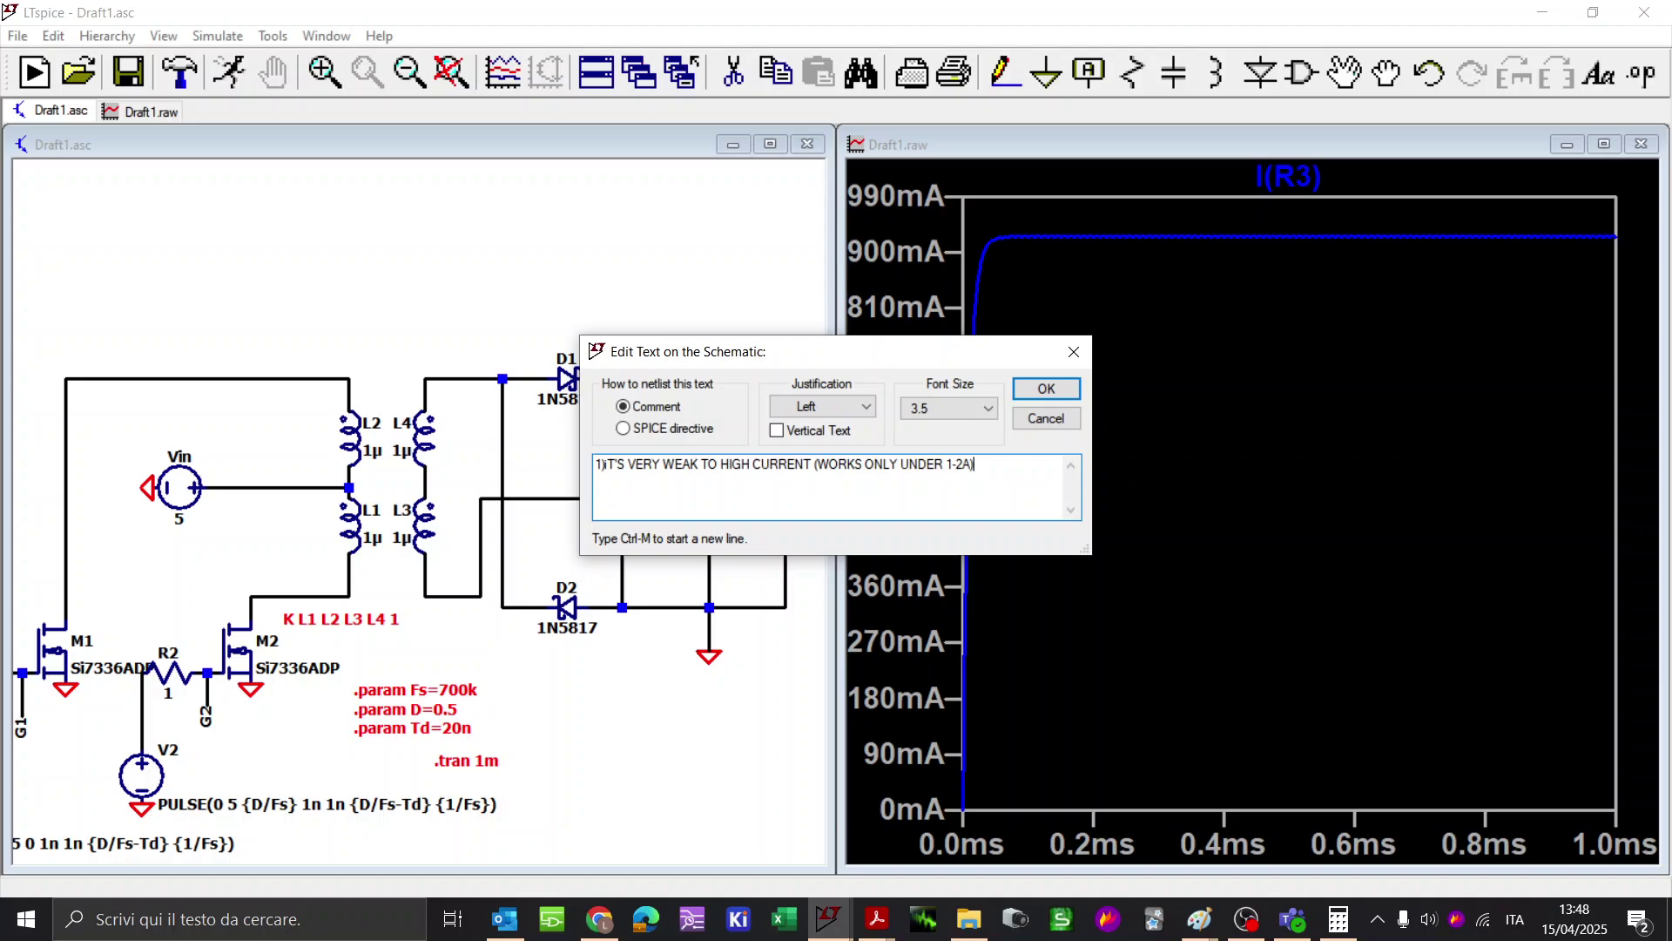
{"action": "key", "text": "Return"}
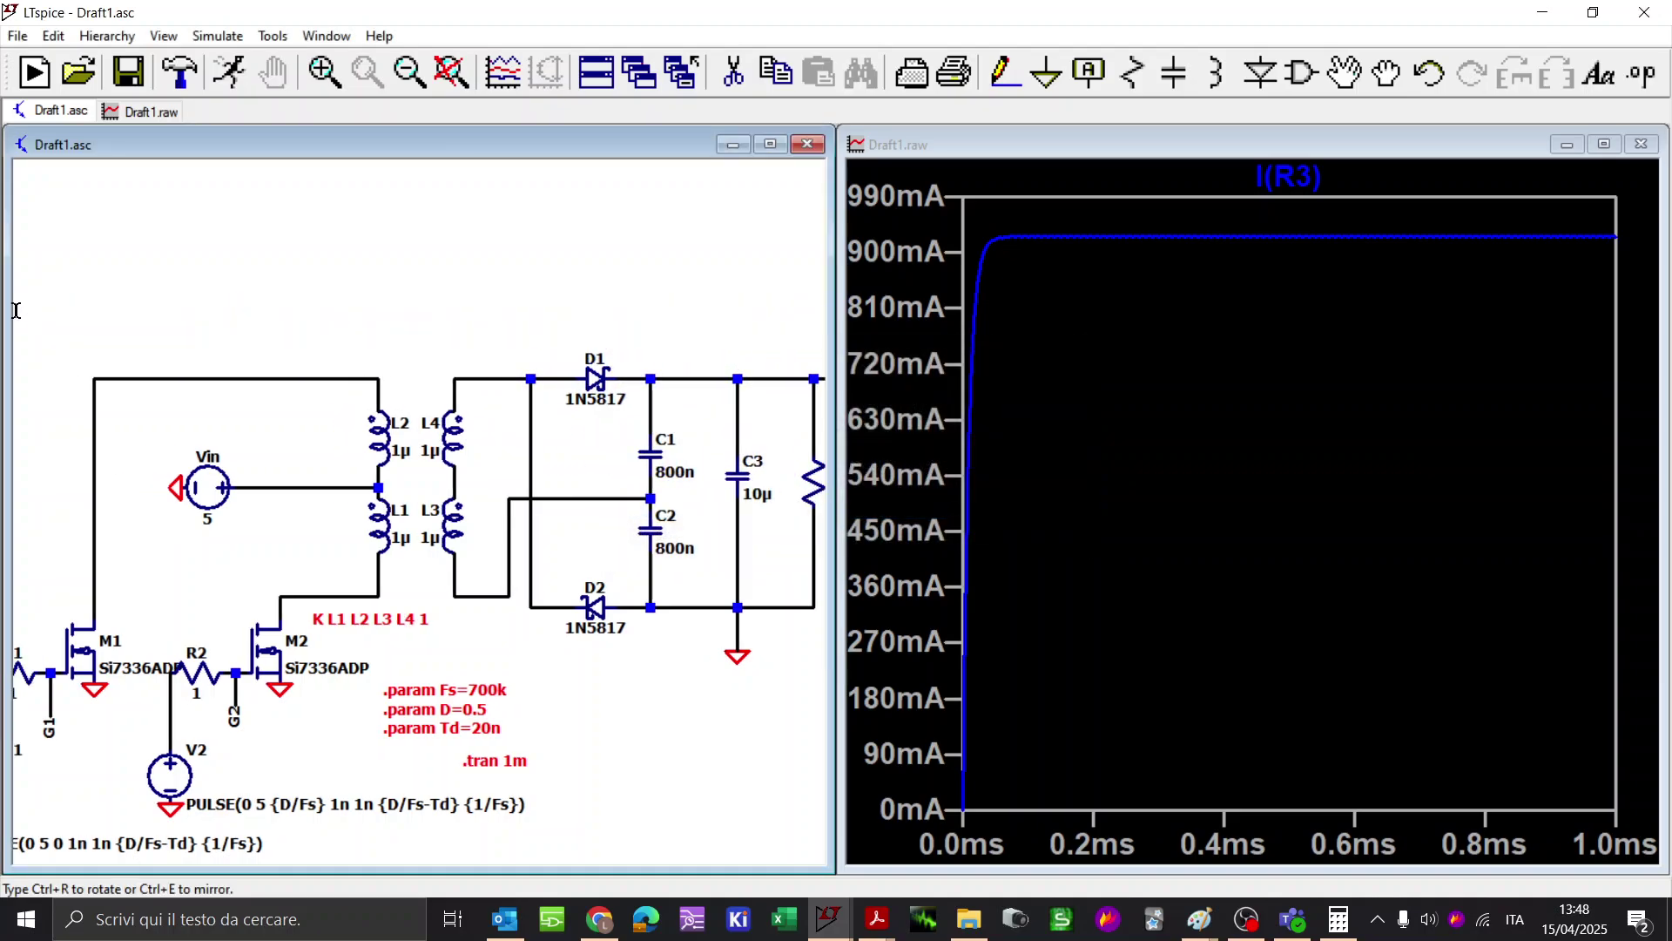
{"action": "left_click", "coordinate": [113, 314]}
Step: Reduce the high-current comment's font size to 2.5 and reposition it just above the circuit
{"action": "key", "text": "space"}
{"action": "right_click", "coordinate": [342, 351]}
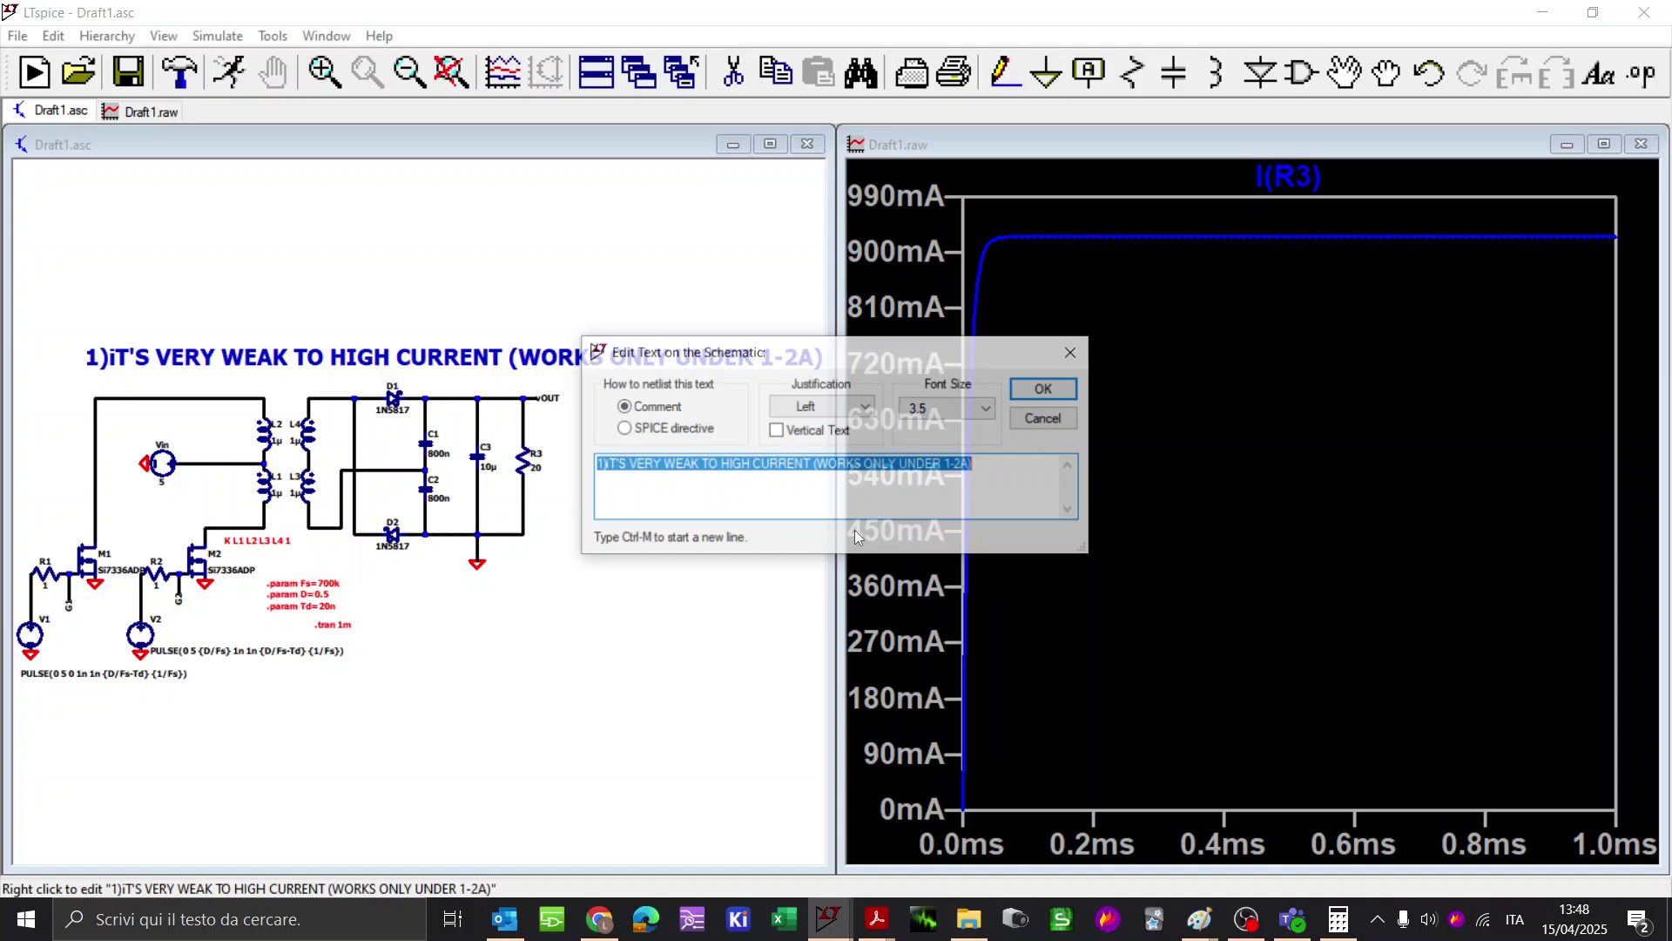
{"action": "left_click", "coordinate": [949, 408]}
{"action": "left_click", "coordinate": [919, 488]}
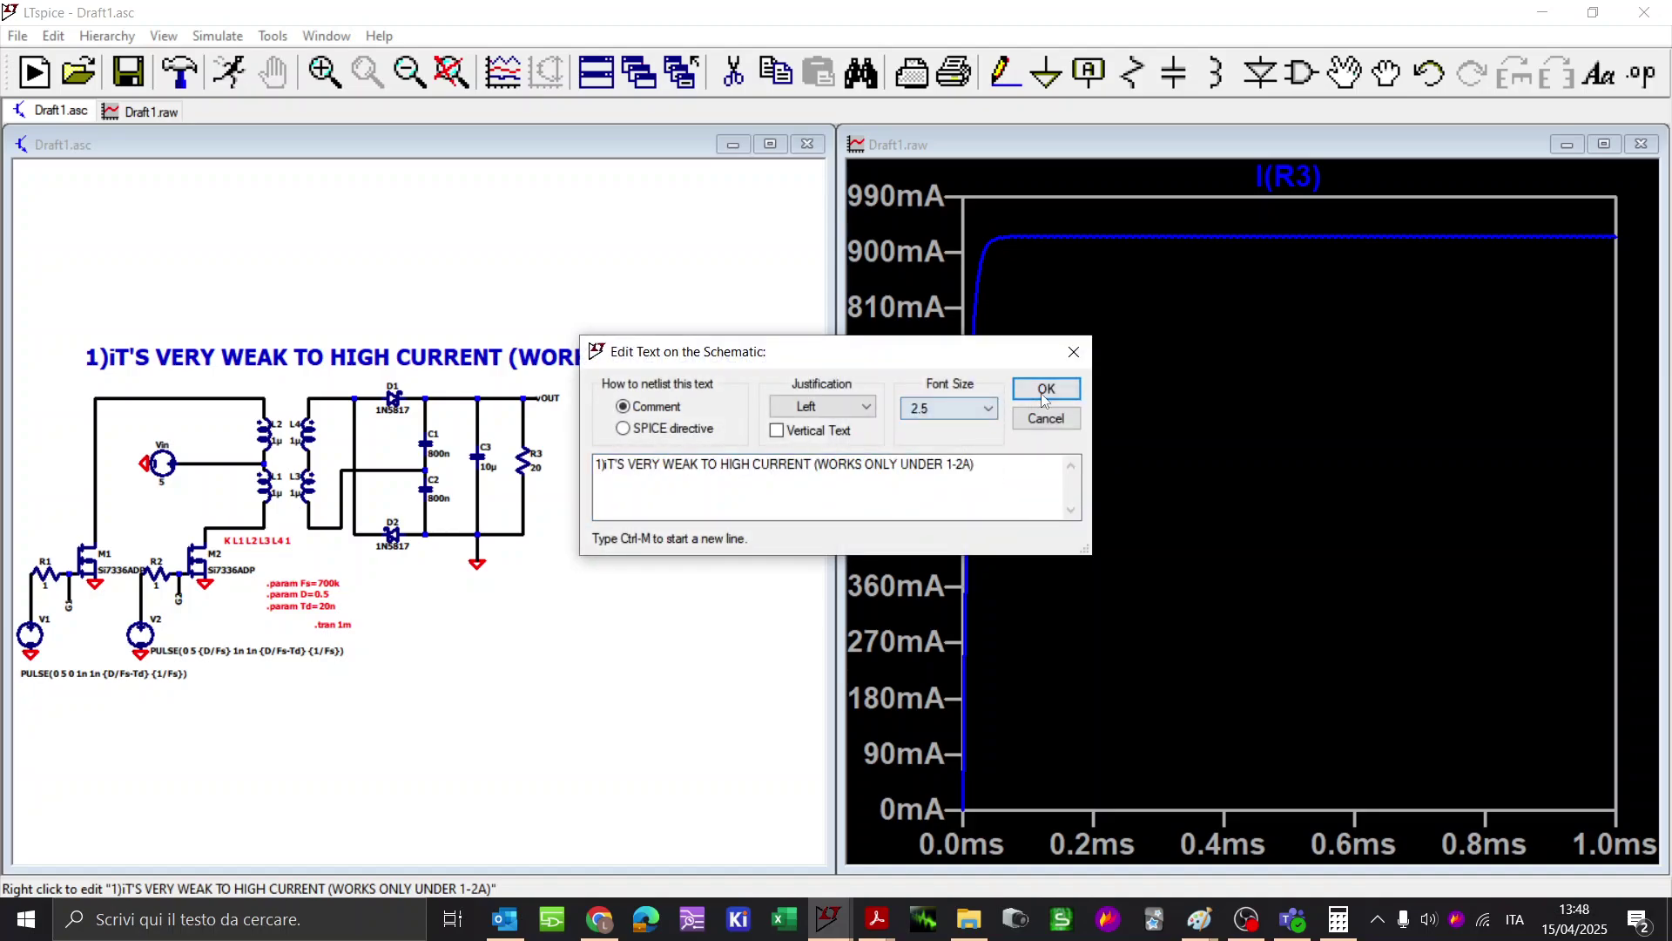
{"action": "left_click", "coordinate": [1045, 389]}
{"action": "key", "text": "space"}
{"action": "key", "text": "m"}
{"action": "left_click", "coordinate": [574, 310]}
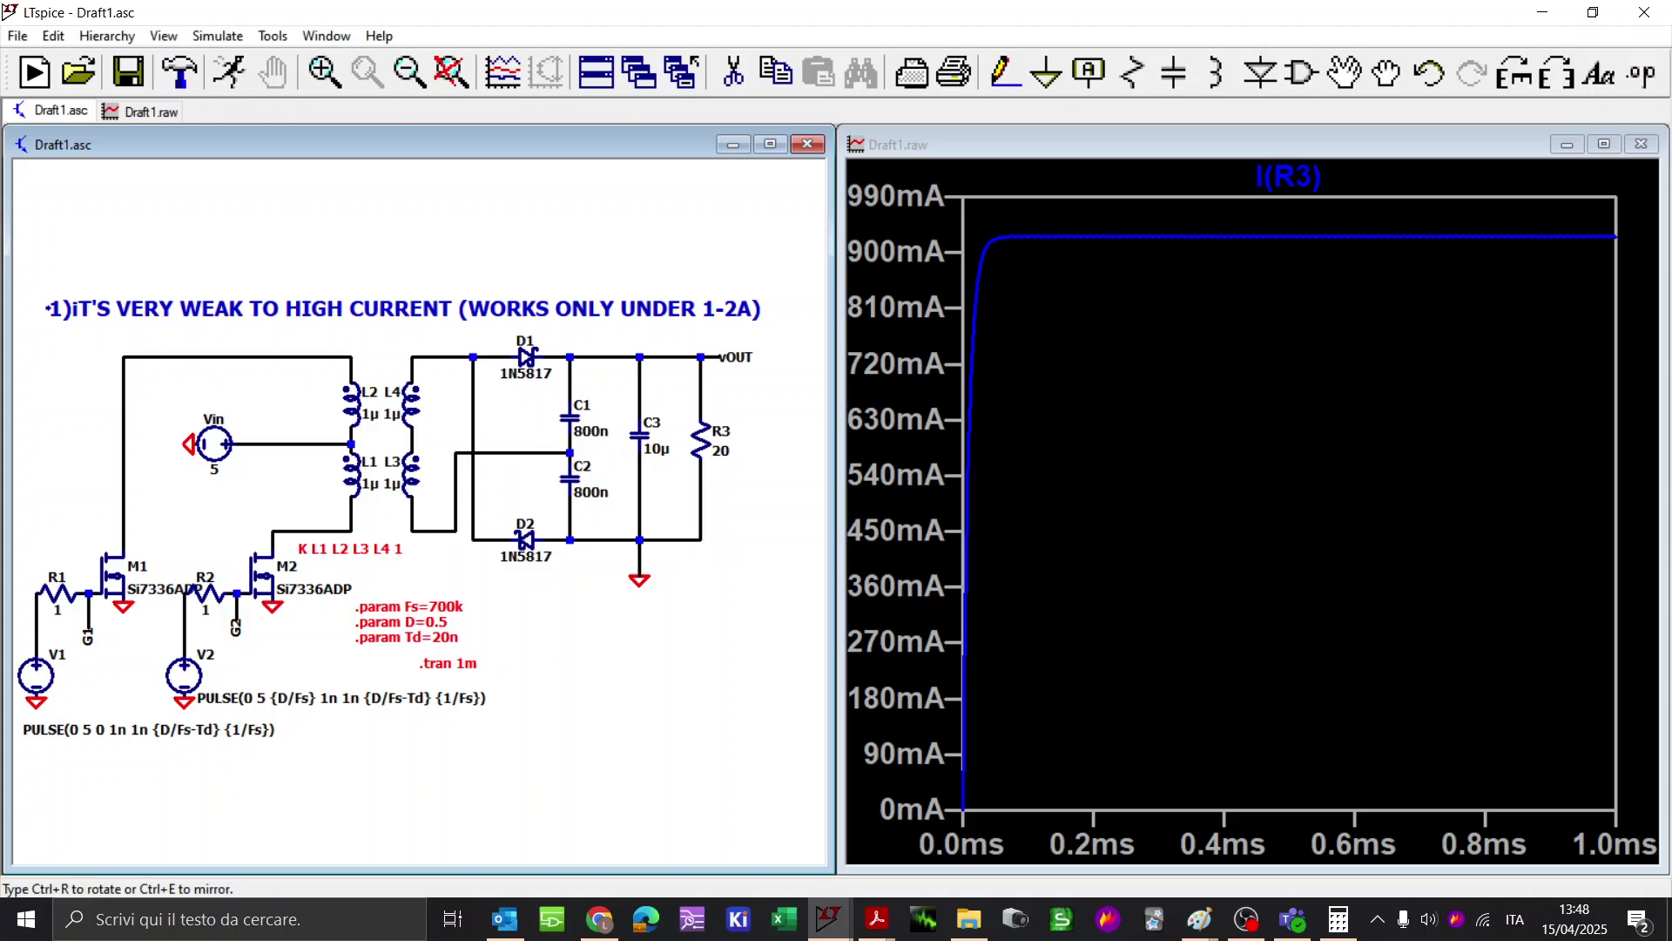
{"action": "left_click", "coordinate": [521, 320]}
Step: Place the comment "It's Compact, small, fast, and easy" above the high-current comment at font size 2.5
{"action": "key", "text": "Escape"}
{"action": "key", "text": "space"}
{"action": "key", "text": "t"}
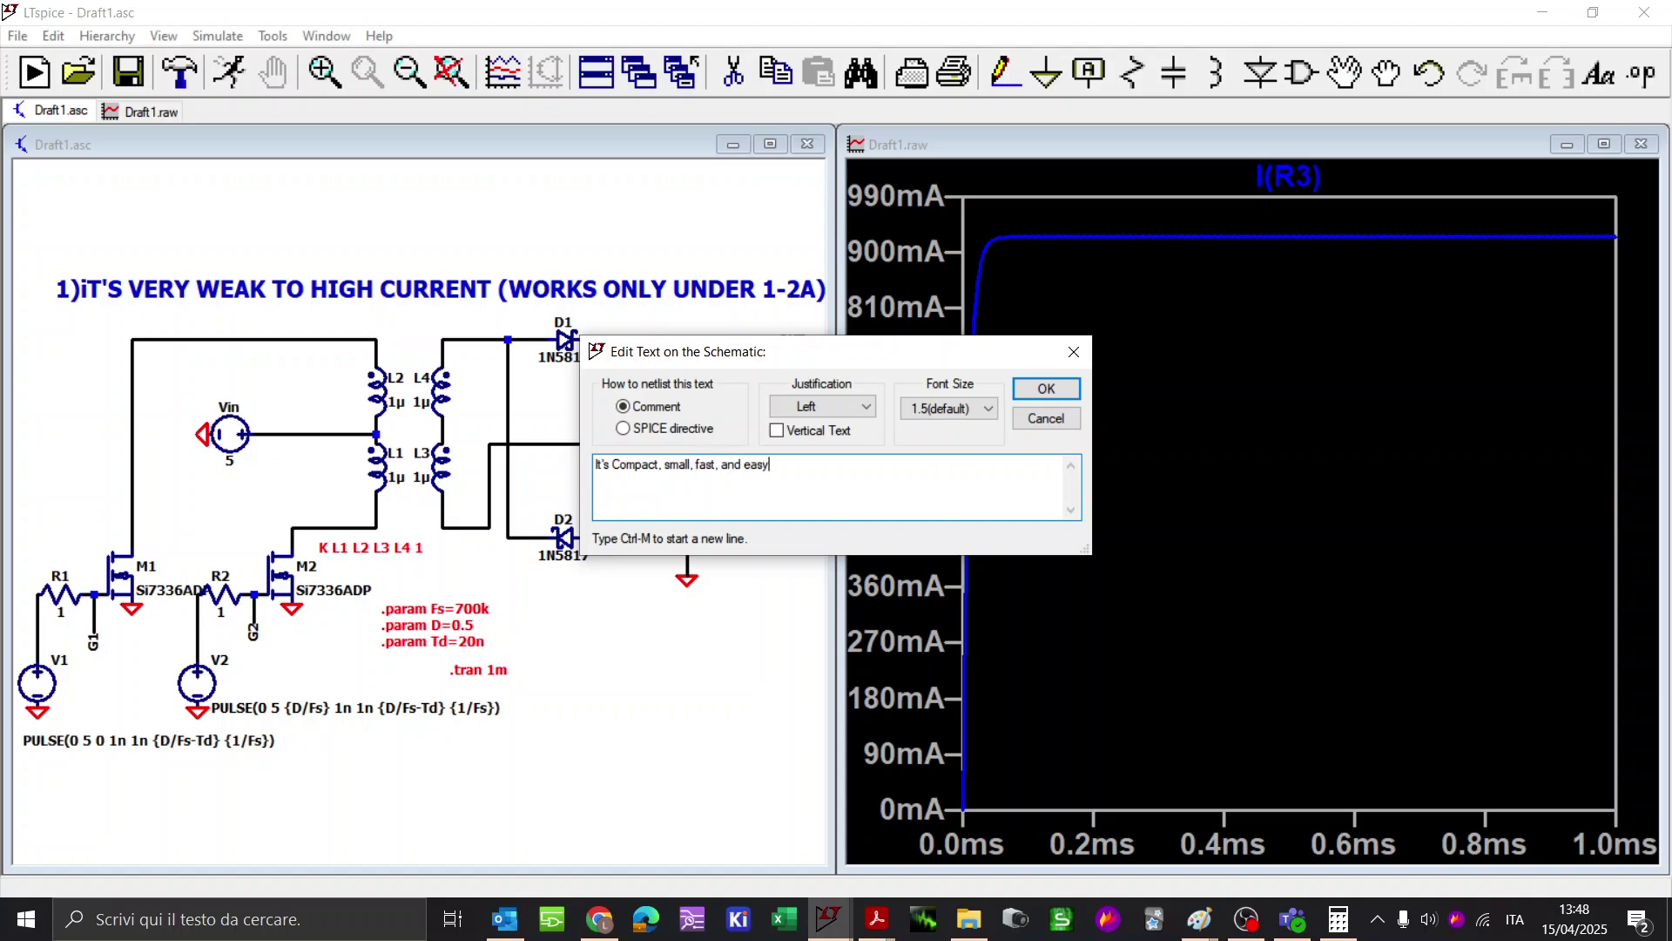
{"action": "left_click", "coordinate": [949, 407]}
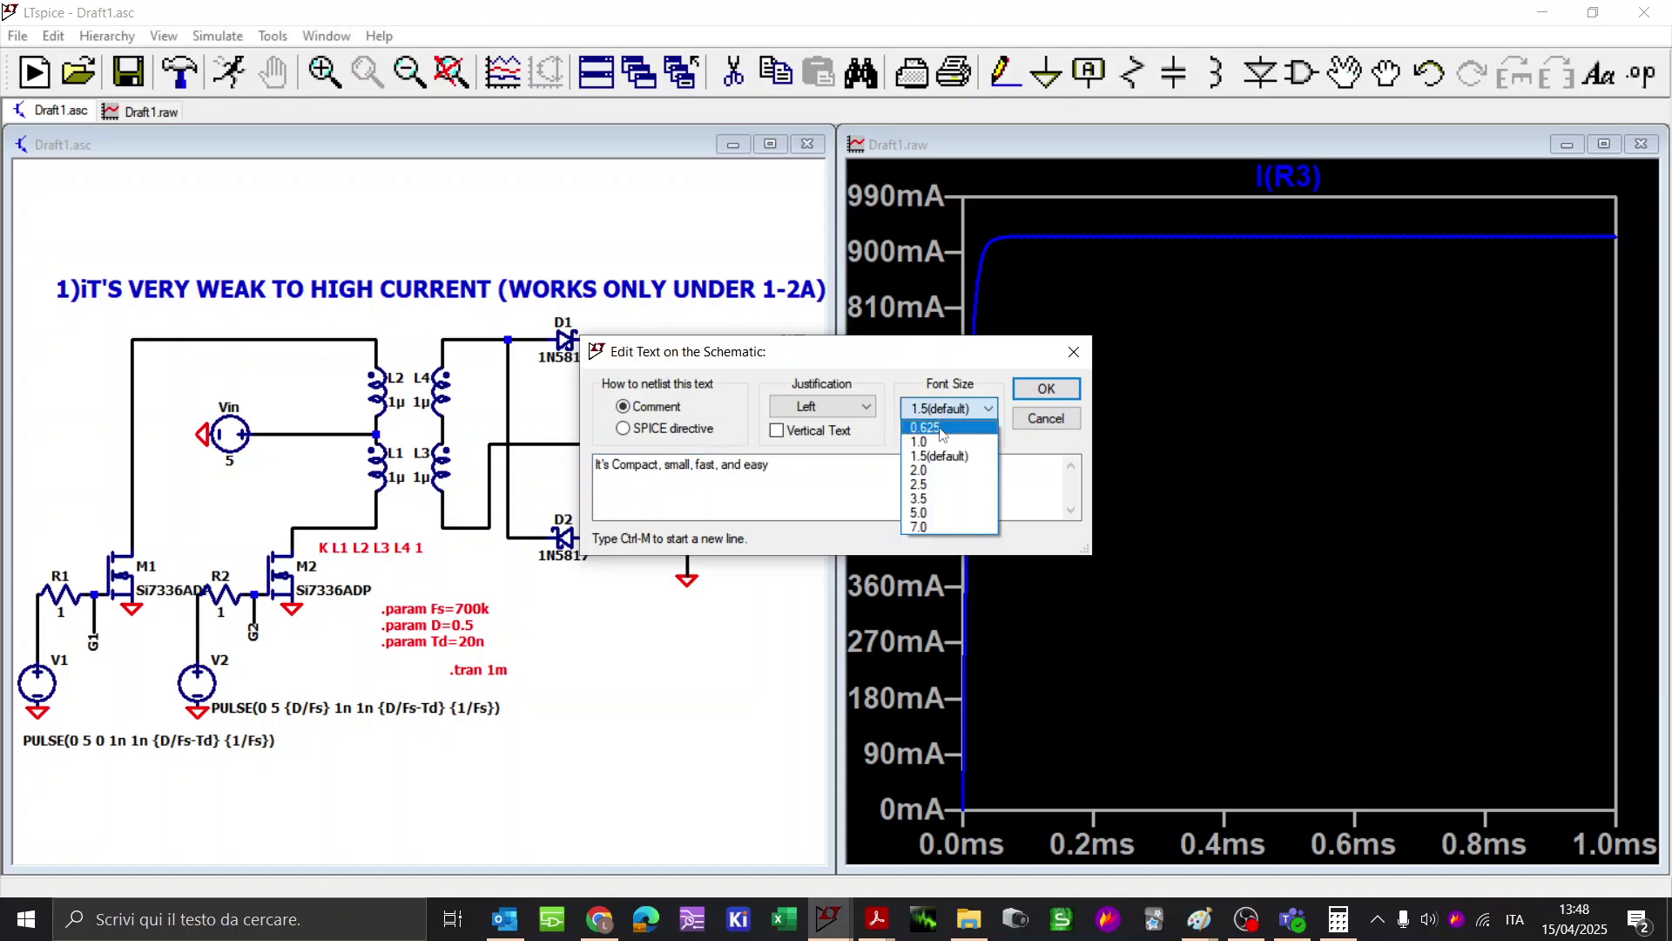
{"action": "left_click", "coordinate": [945, 478]}
{"action": "left_click", "coordinate": [1046, 389]}
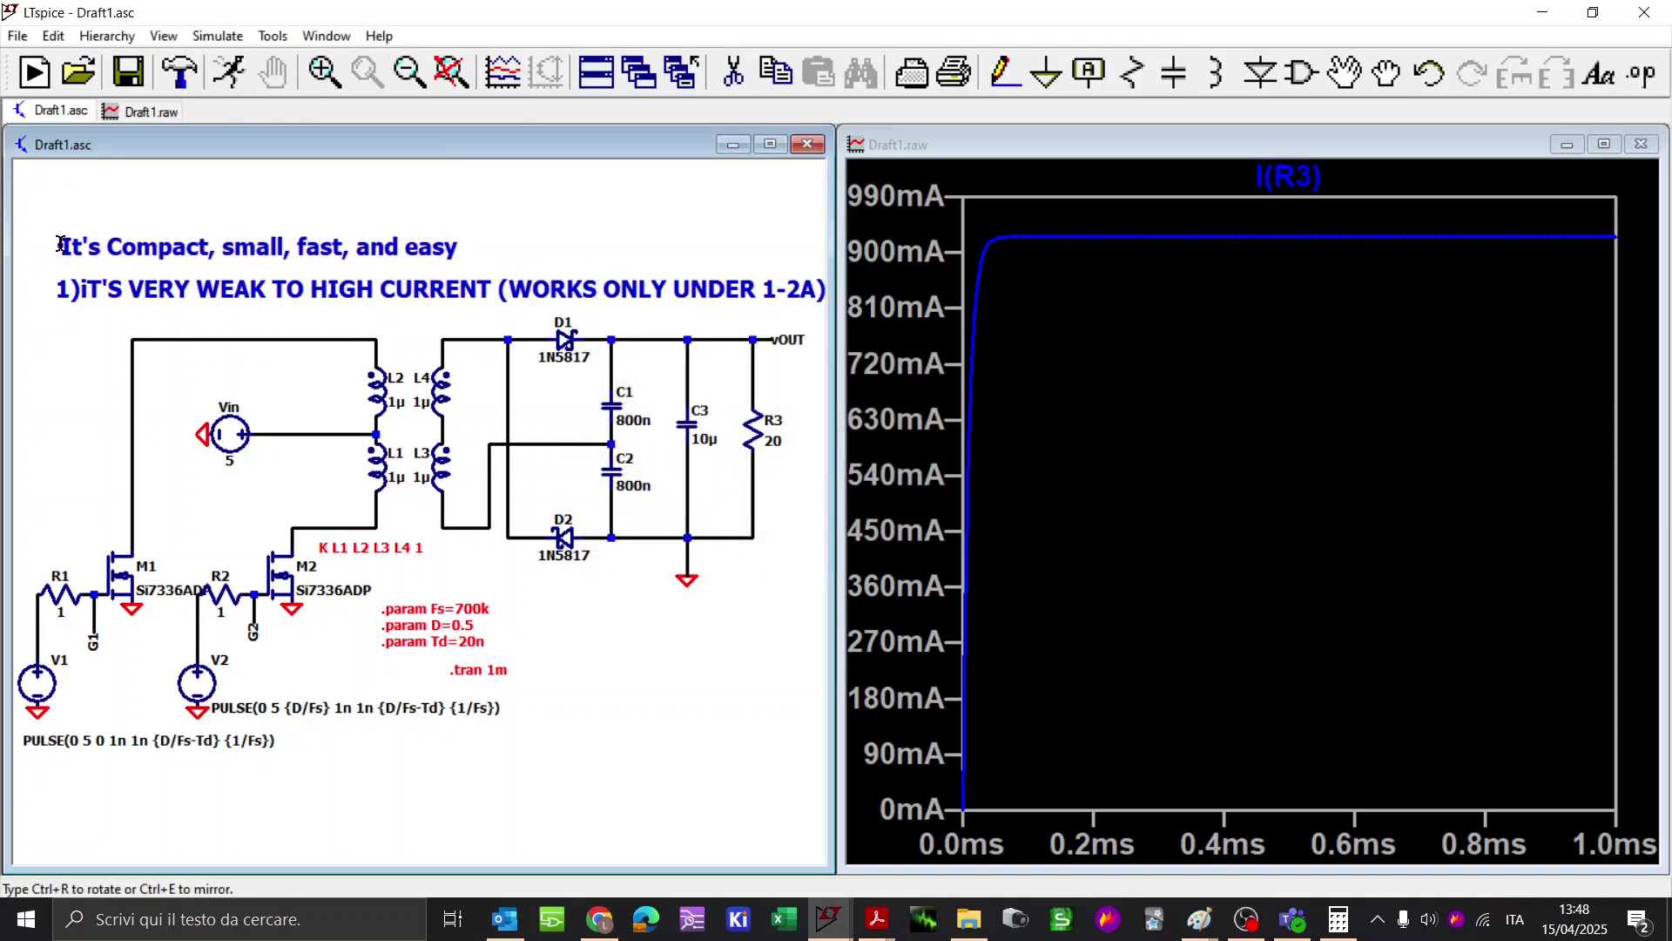
{"action": "left_click", "coordinate": [59, 249]}
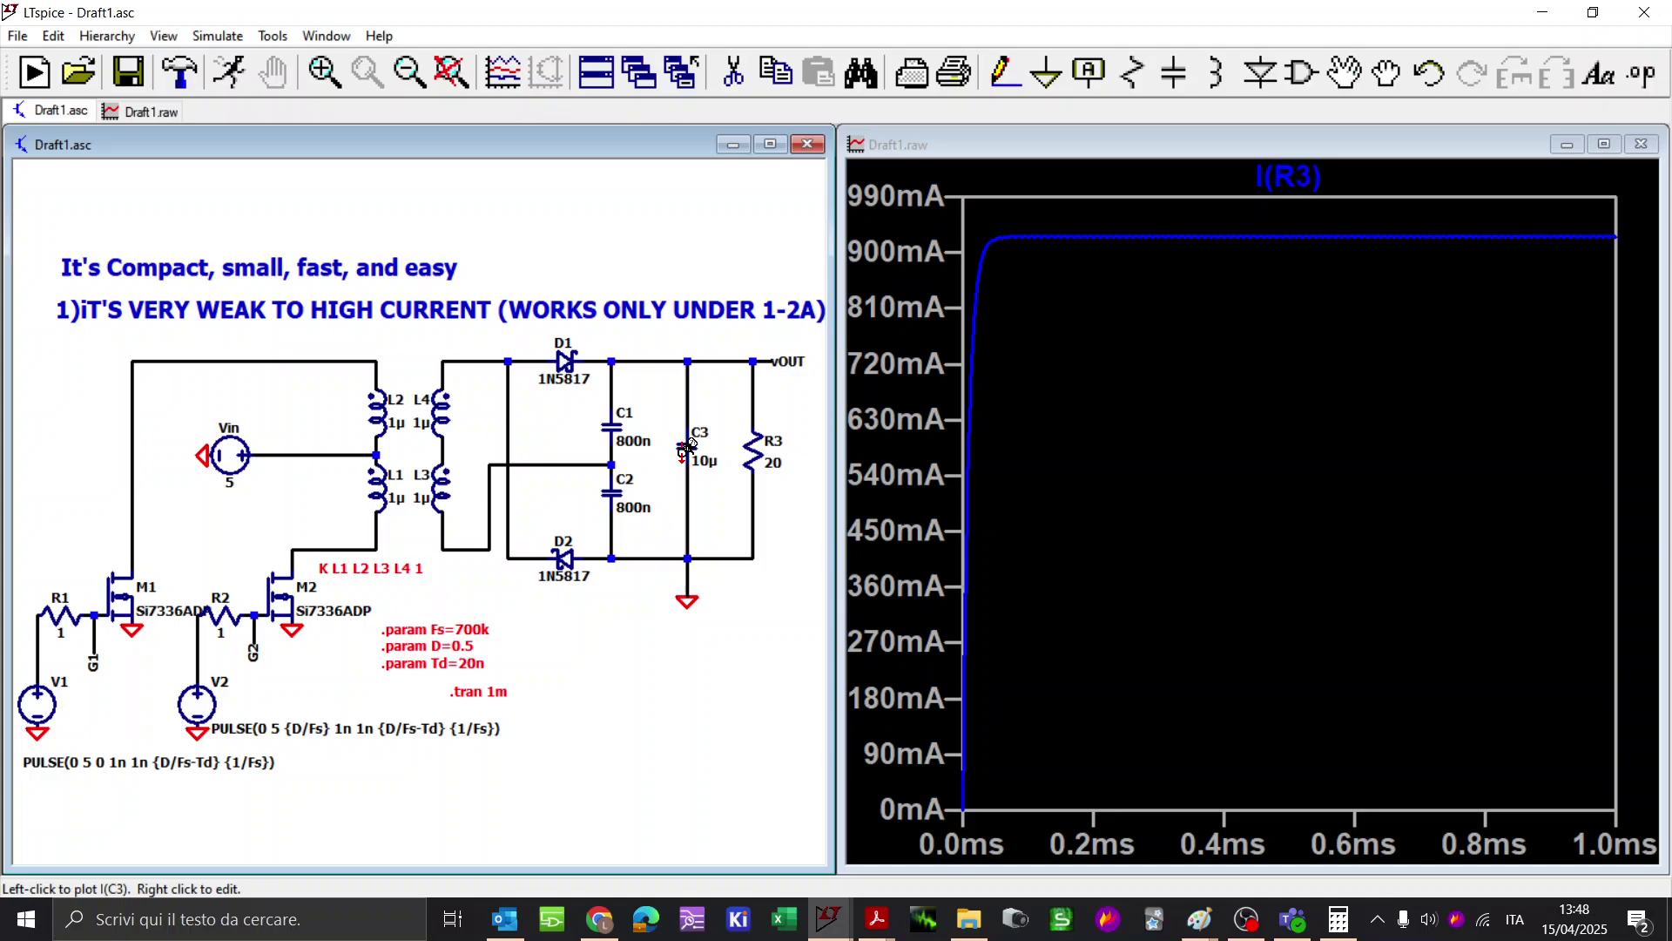
Step: Plot vOUT and then R3's power, zoom in to about 484.5 to 490 µs, and read the average power over that interval
{"action": "left_click", "coordinate": [753, 364]}
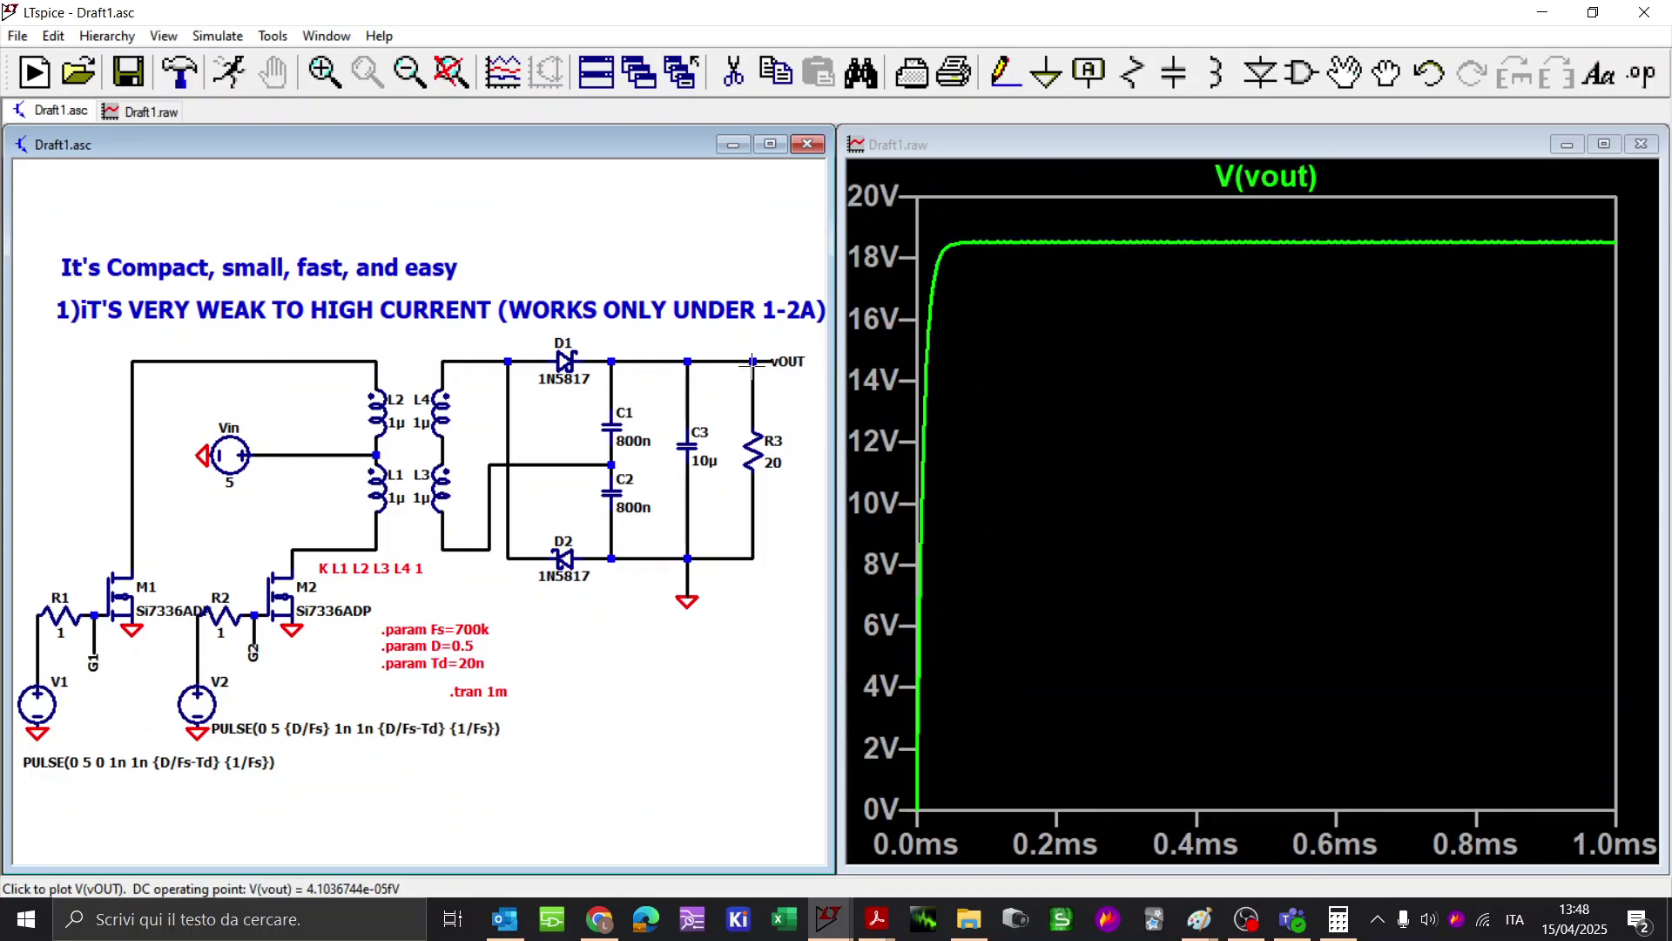
{"action": "left_click", "coordinate": [753, 444], "text": "alt"}
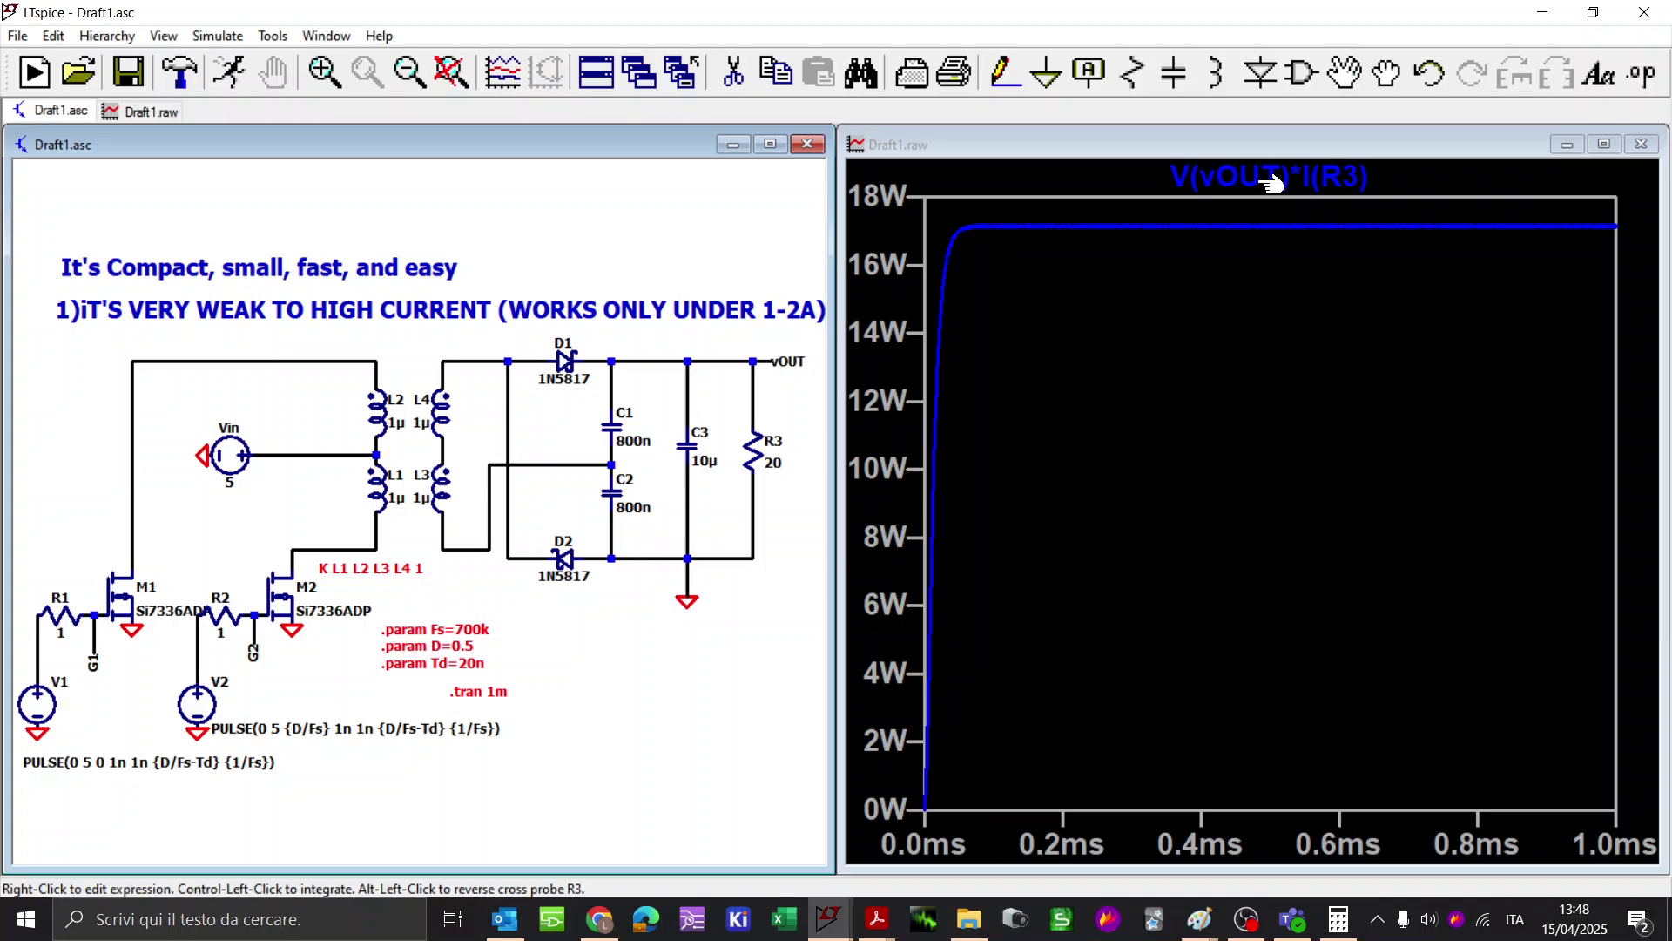
{"action": "left_click_drag", "start_coordinate": [1253, 209], "coordinate": [1282, 251]}
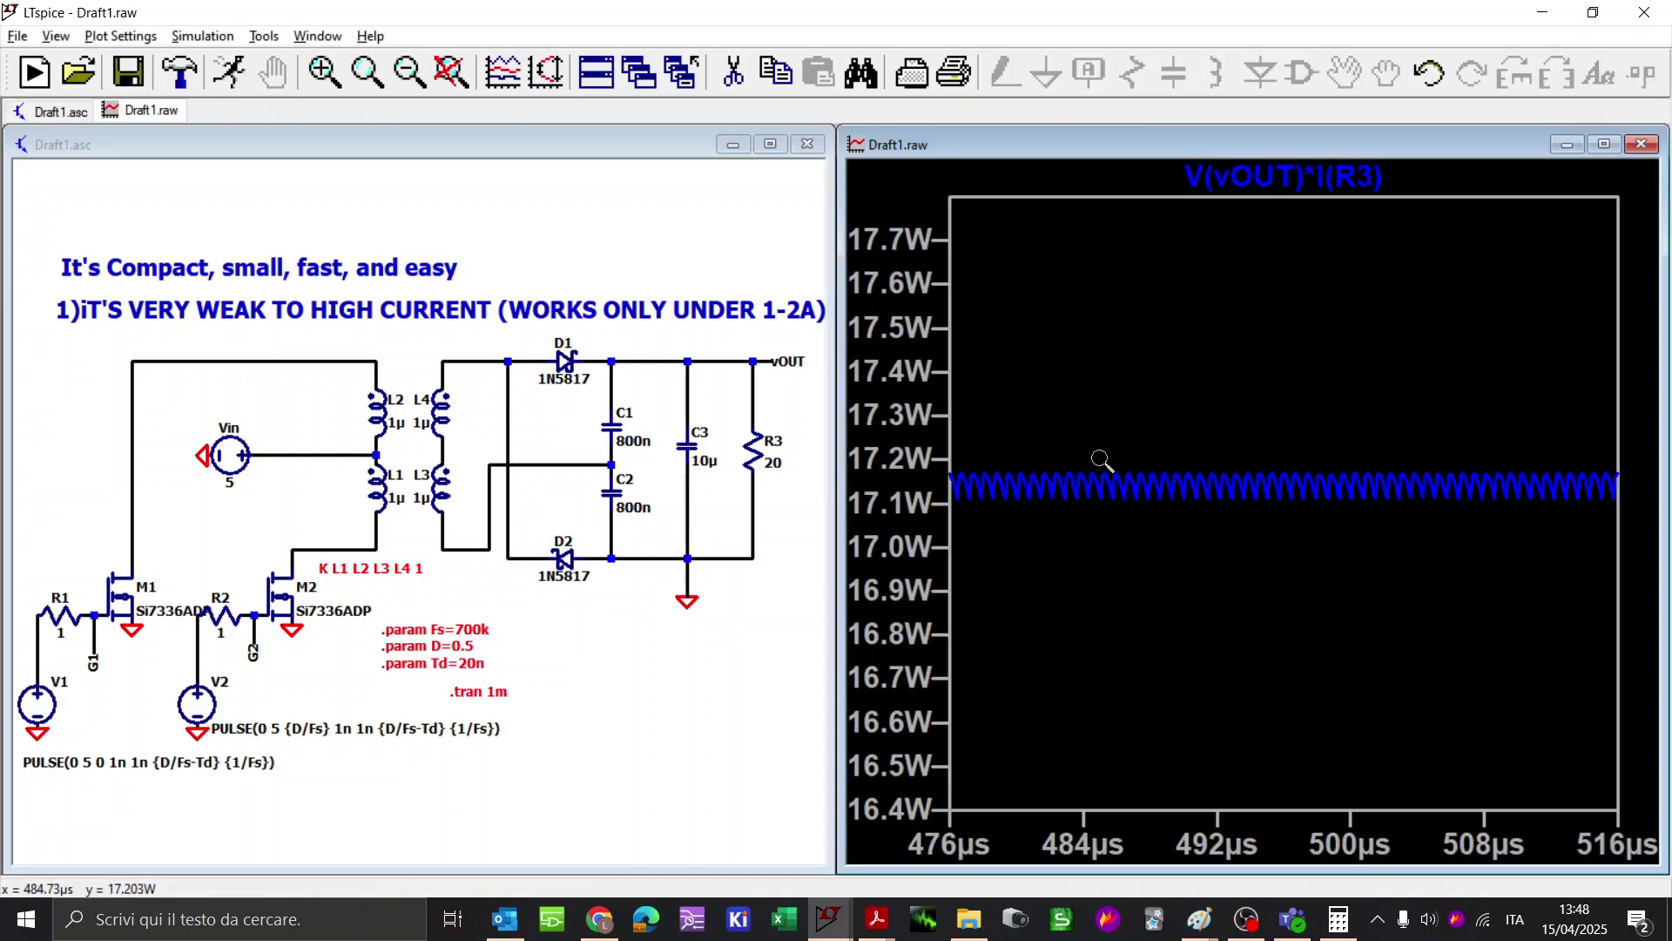
{"action": "left_click_drag", "start_coordinate": [1100, 458], "coordinate": [1186, 514]}
{"action": "left_click", "coordinate": [1280, 177], "text": "ctrl"}
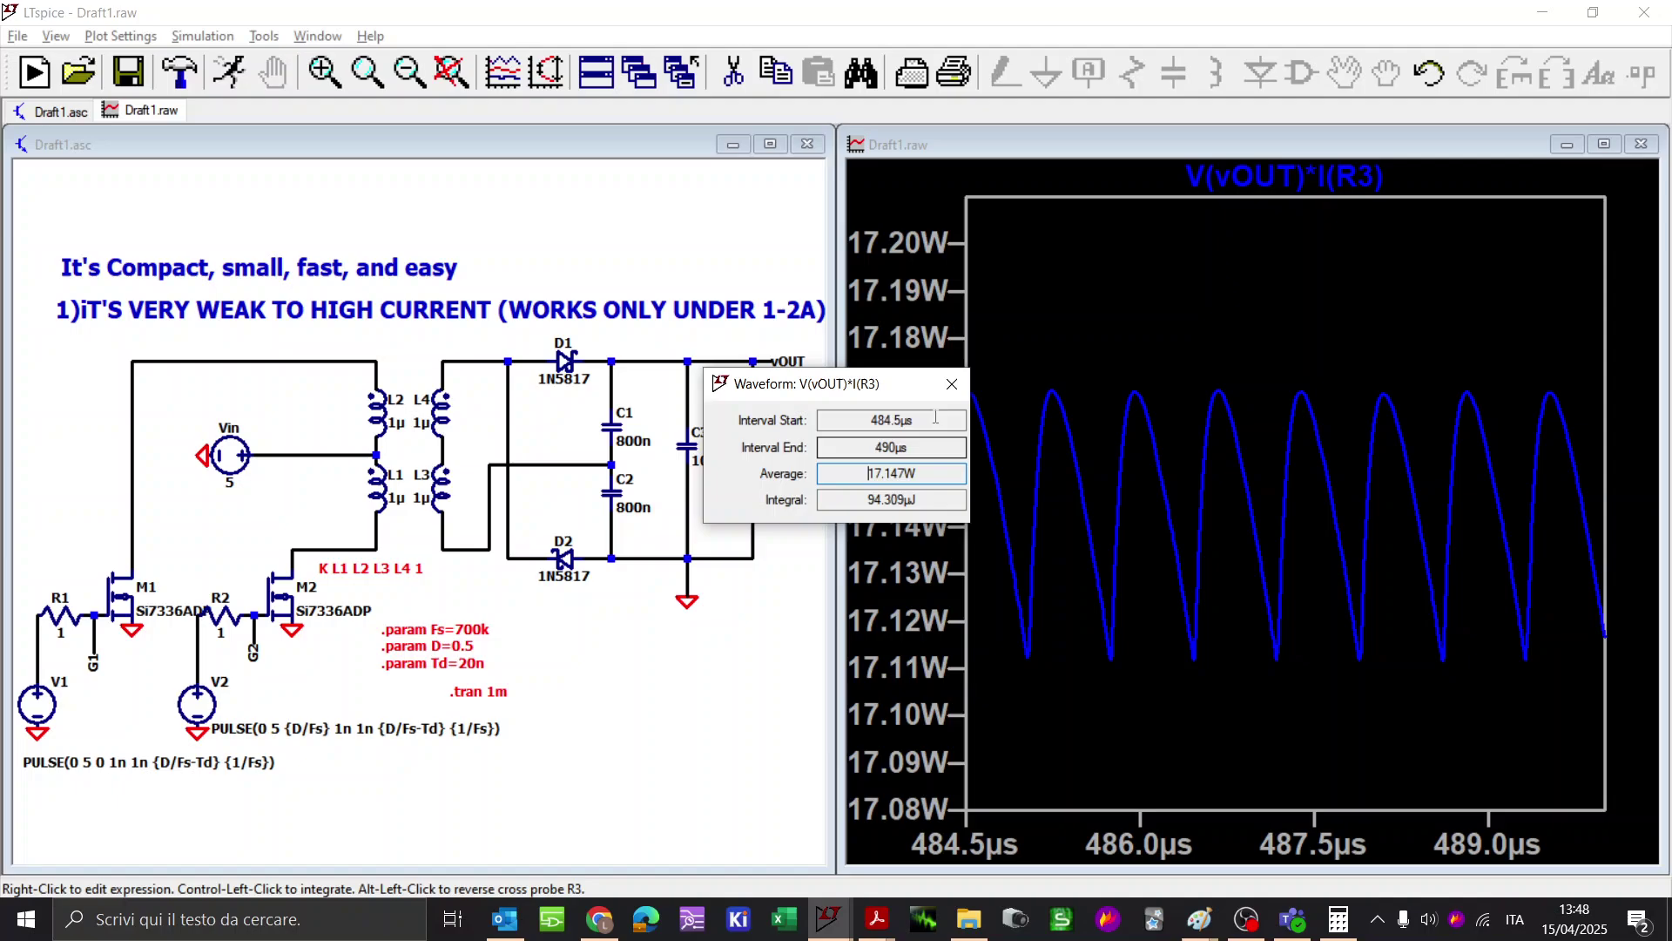
{"action": "left_click", "coordinate": [958, 401]}
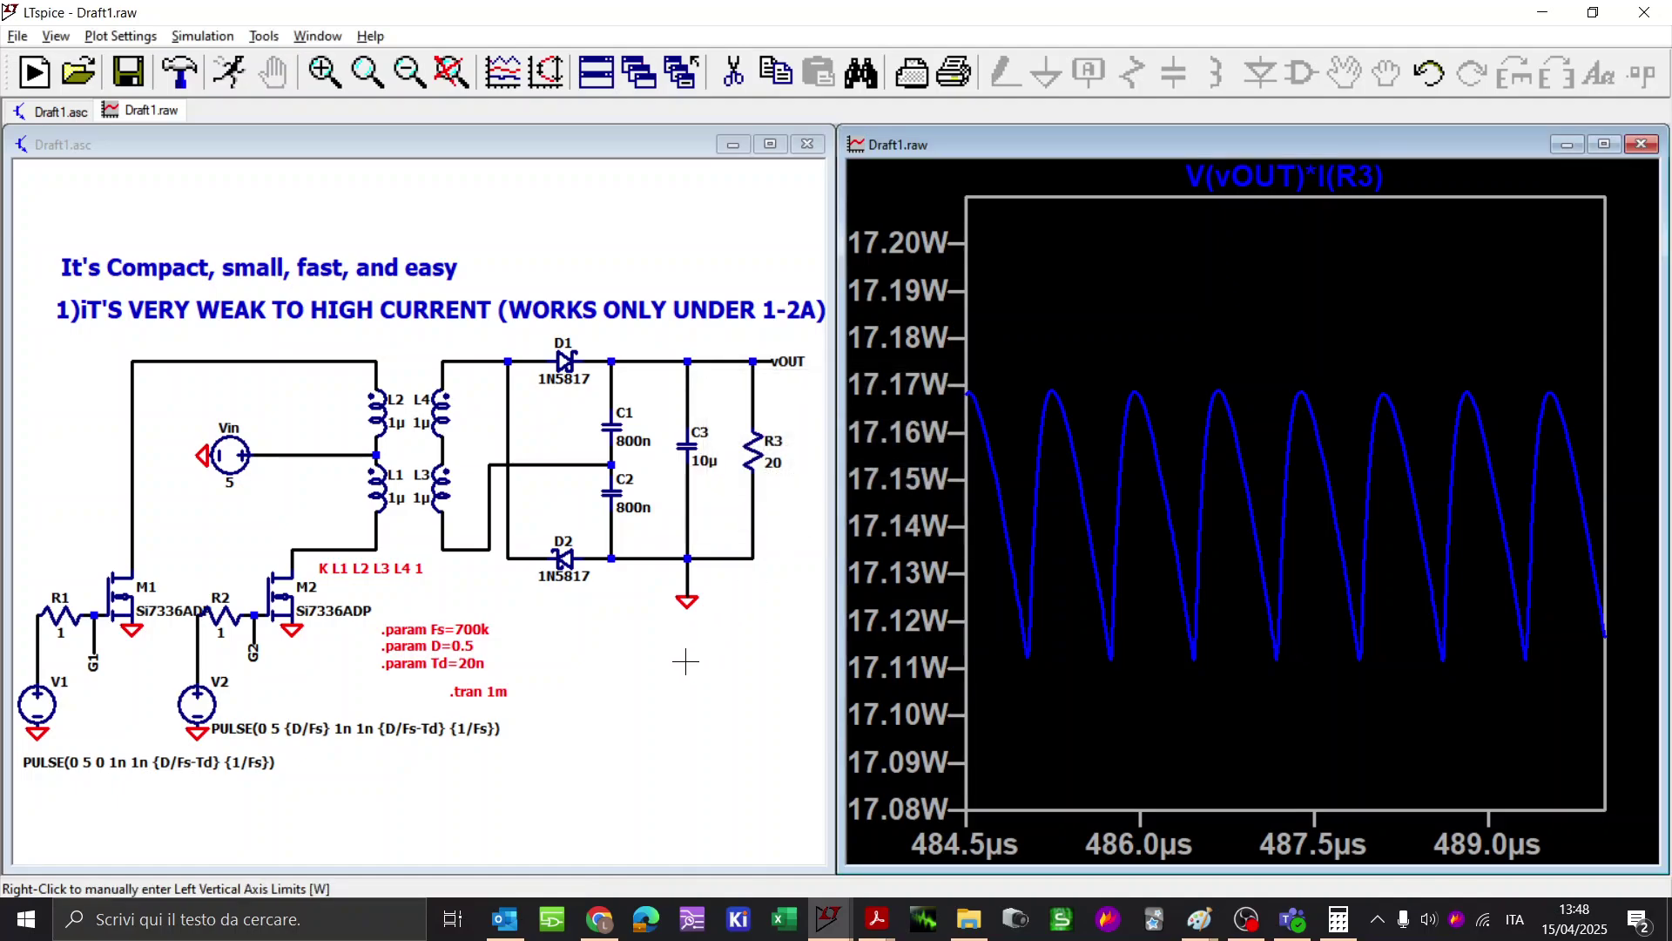
Step: Switch to Calculator, clear the old entry, and enter 17,15 as the dividend of a division
{"action": "left_click", "coordinate": [683, 661]}
{"action": "left_click", "coordinate": [226, 918]}
{"action": "left_click", "coordinate": [1339, 919]}
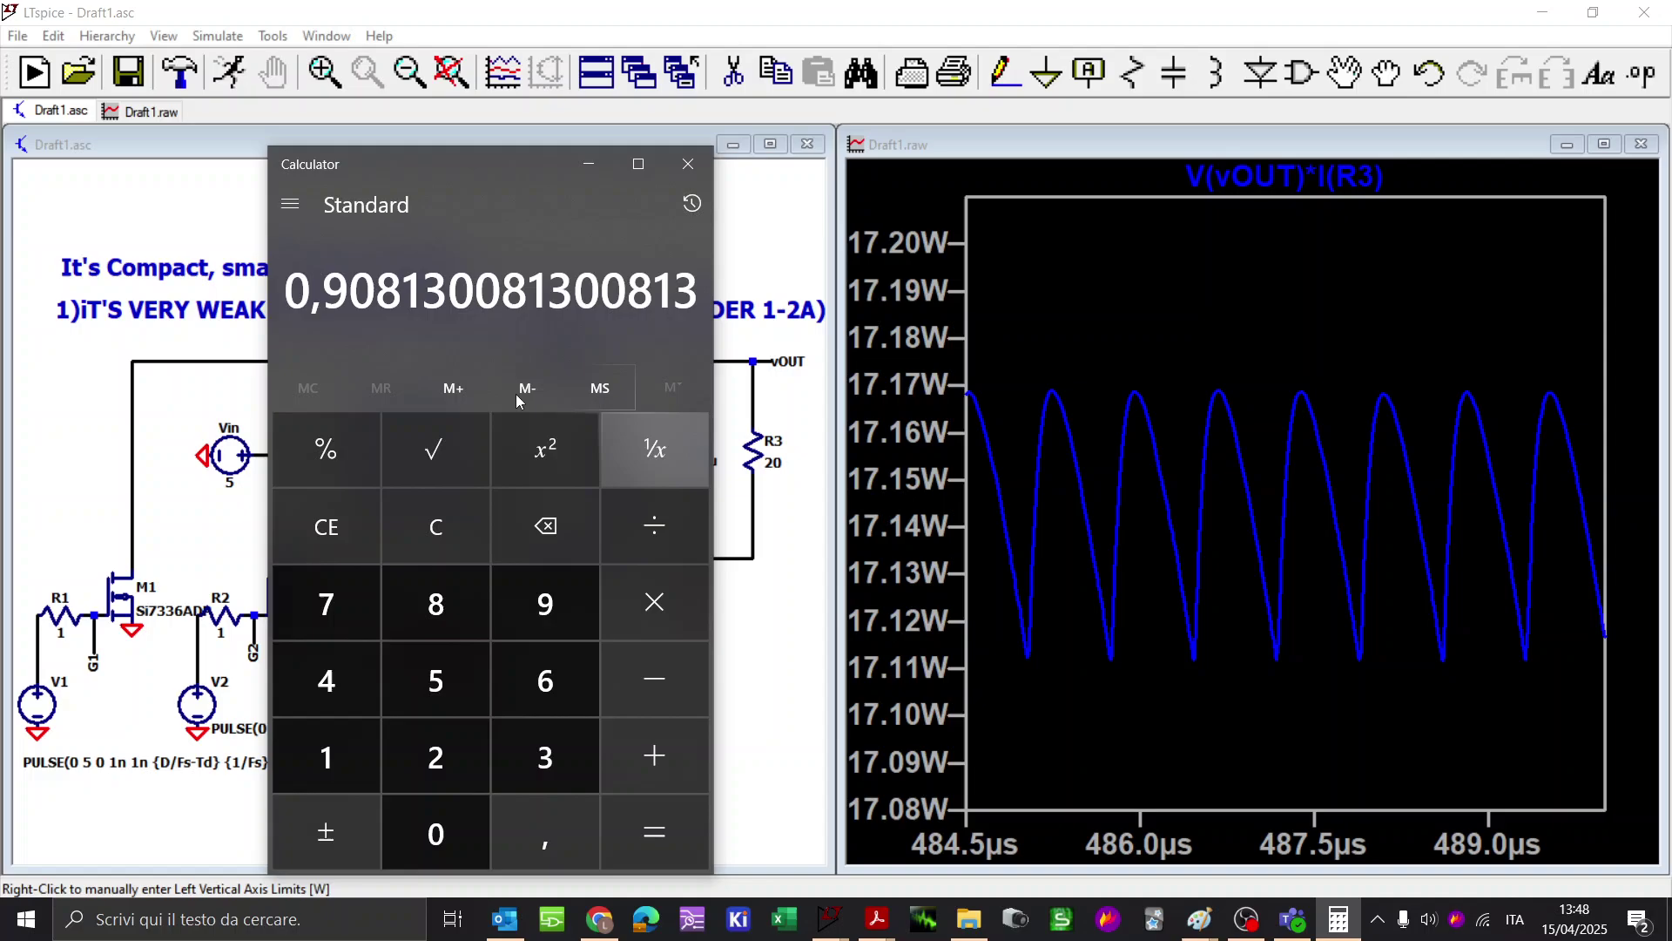
{"action": "left_click", "coordinate": [327, 526]}
{"action": "left_click_drag", "start_coordinate": [487, 164], "coordinate": [618, 147]}
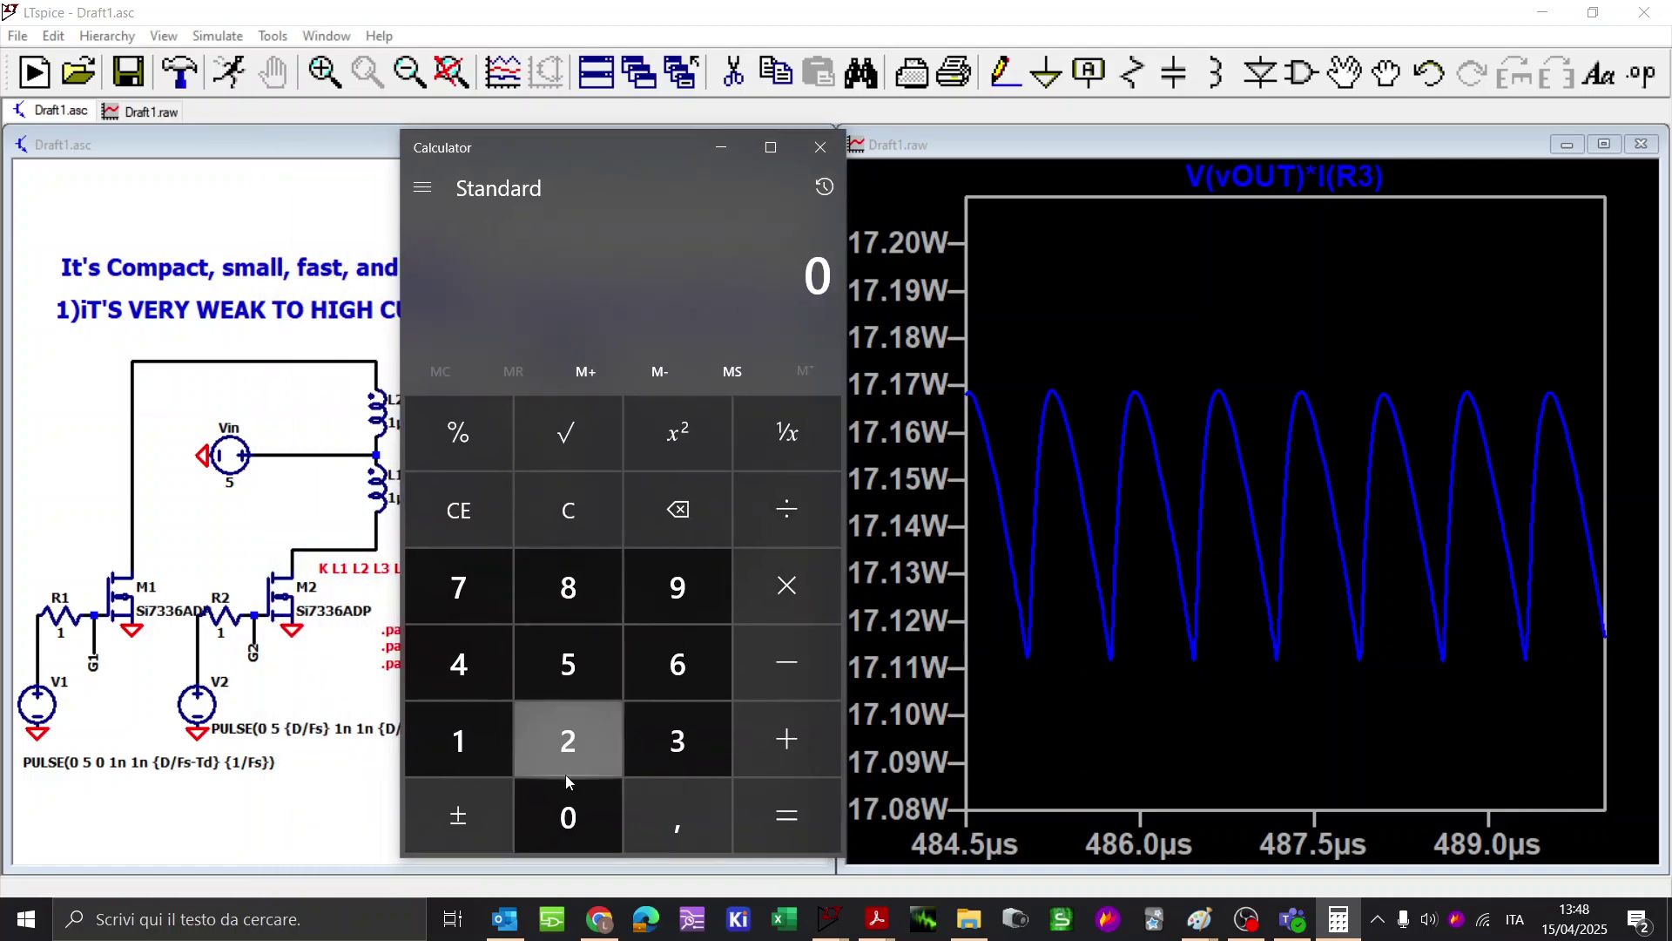
{"action": "left_click", "coordinate": [477, 742]}
{"action": "left_click", "coordinate": [459, 601]}
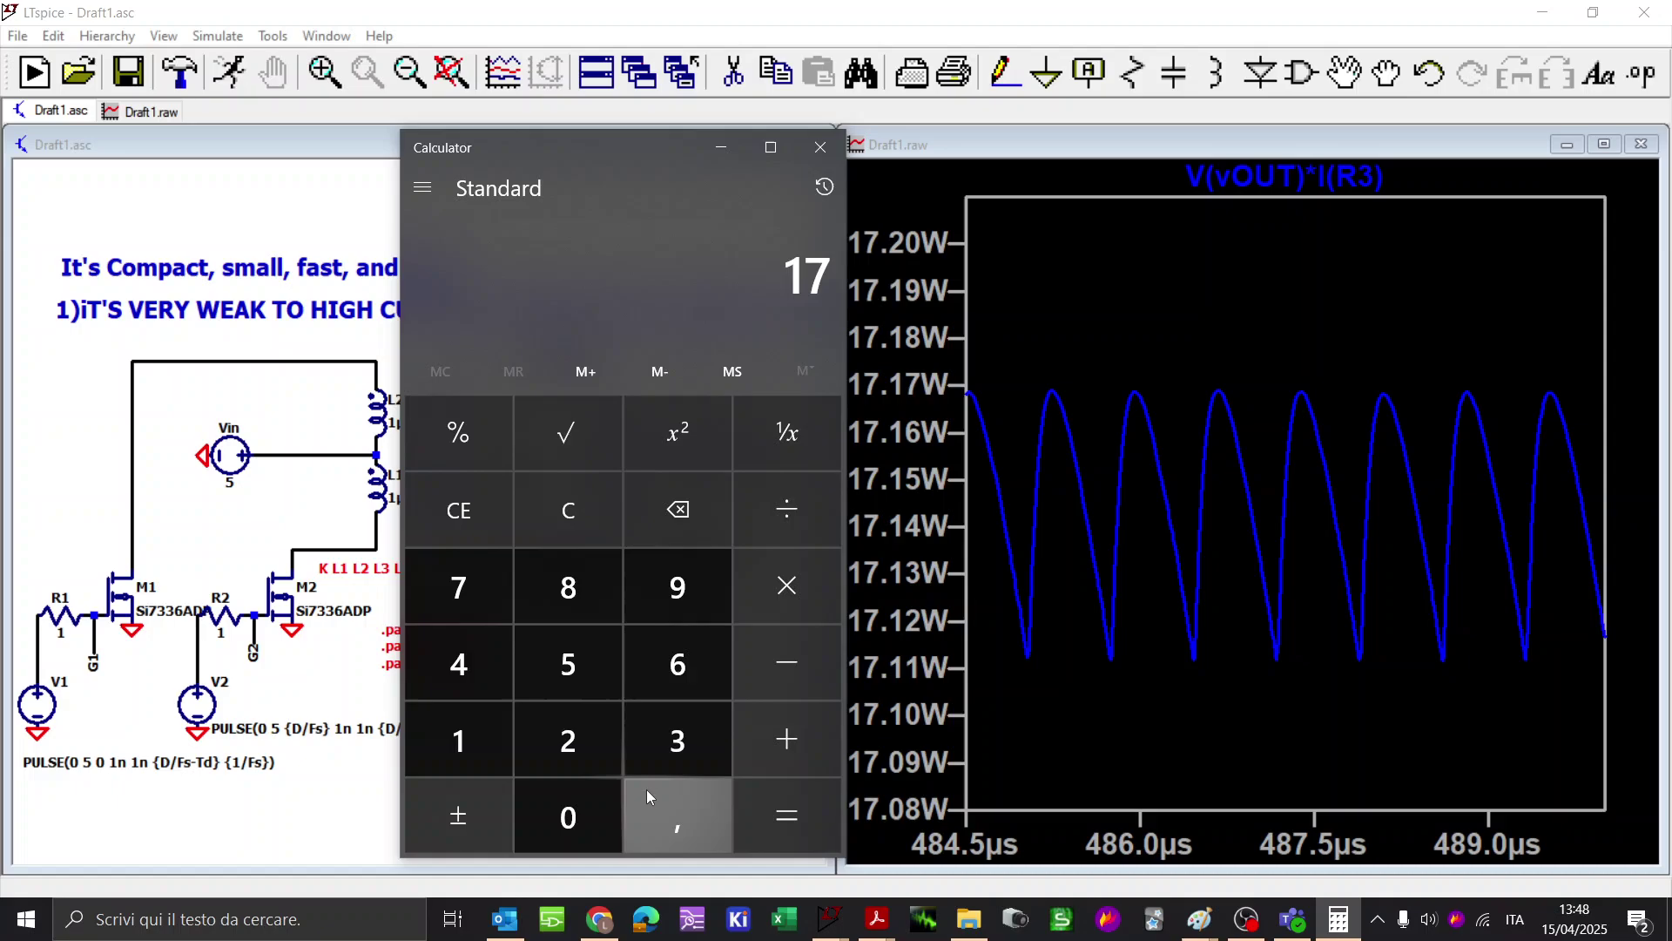
{"action": "left_click", "coordinate": [655, 797]}
{"action": "left_click", "coordinate": [470, 732]}
{"action": "left_click", "coordinate": [575, 666]}
{"action": "left_click", "coordinate": [796, 521]}
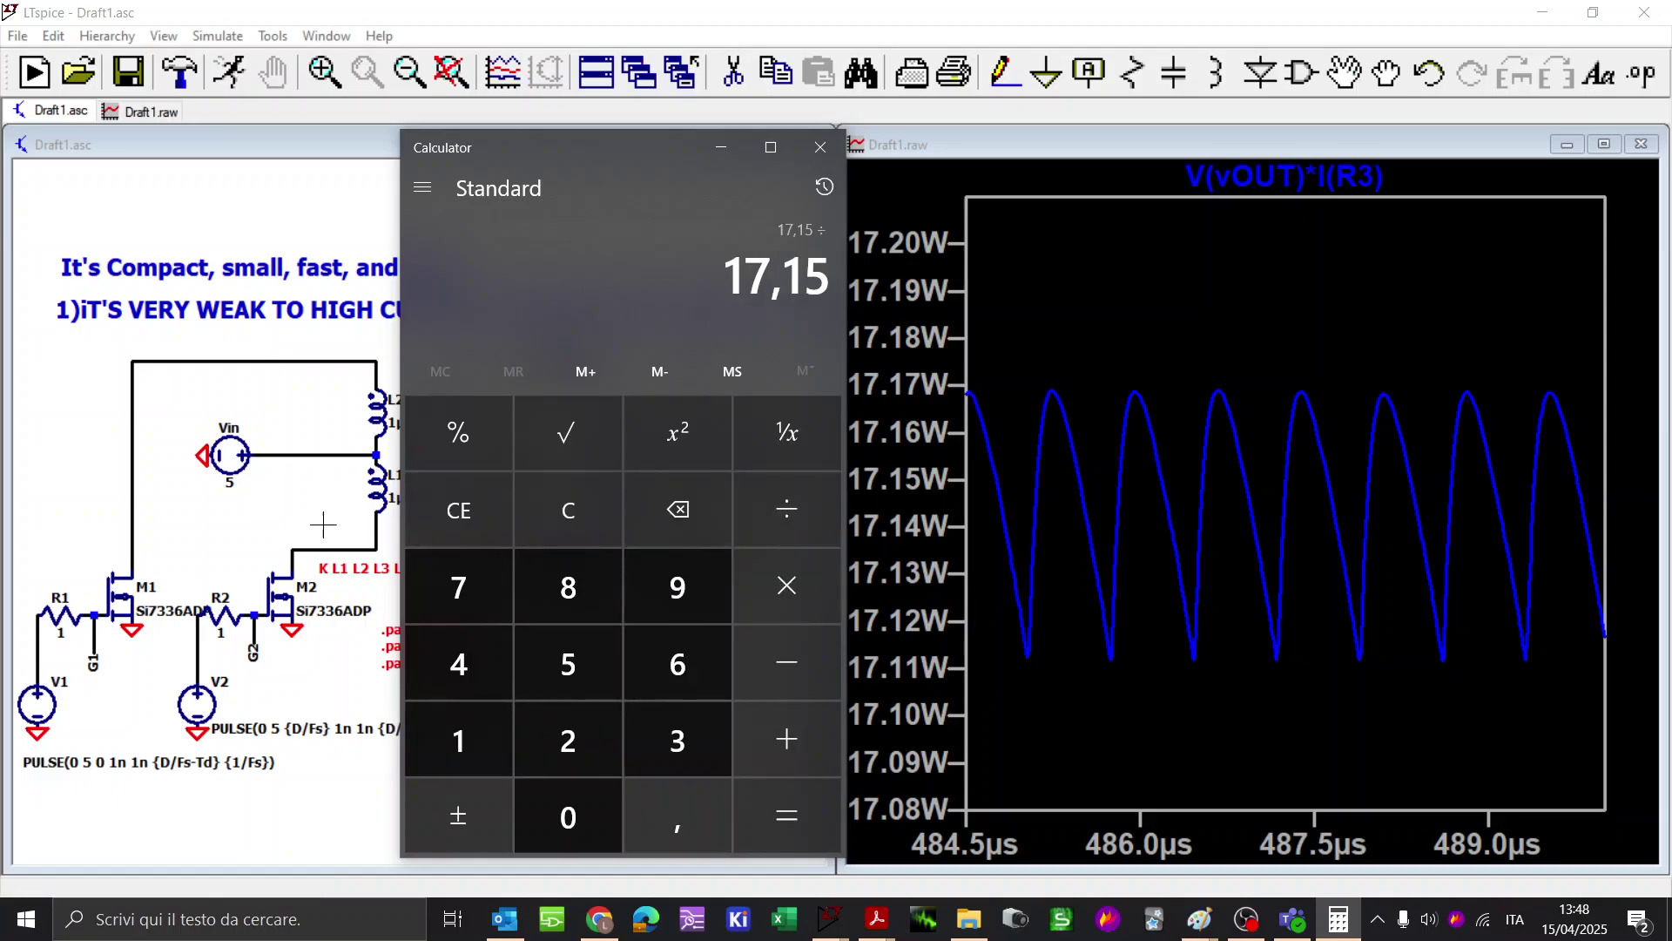
Step: Plot the power of source Vin in LTspice and narrow the time range to about 300 to 960 µs
{"action": "left_click", "coordinate": [244, 518]}
{"action": "left_click", "coordinate": [229, 454], "text": "alt"}
{"action": "left_click", "coordinate": [229, 455], "text": "alt"}
{"action": "right_click", "coordinate": [1253, 454]}
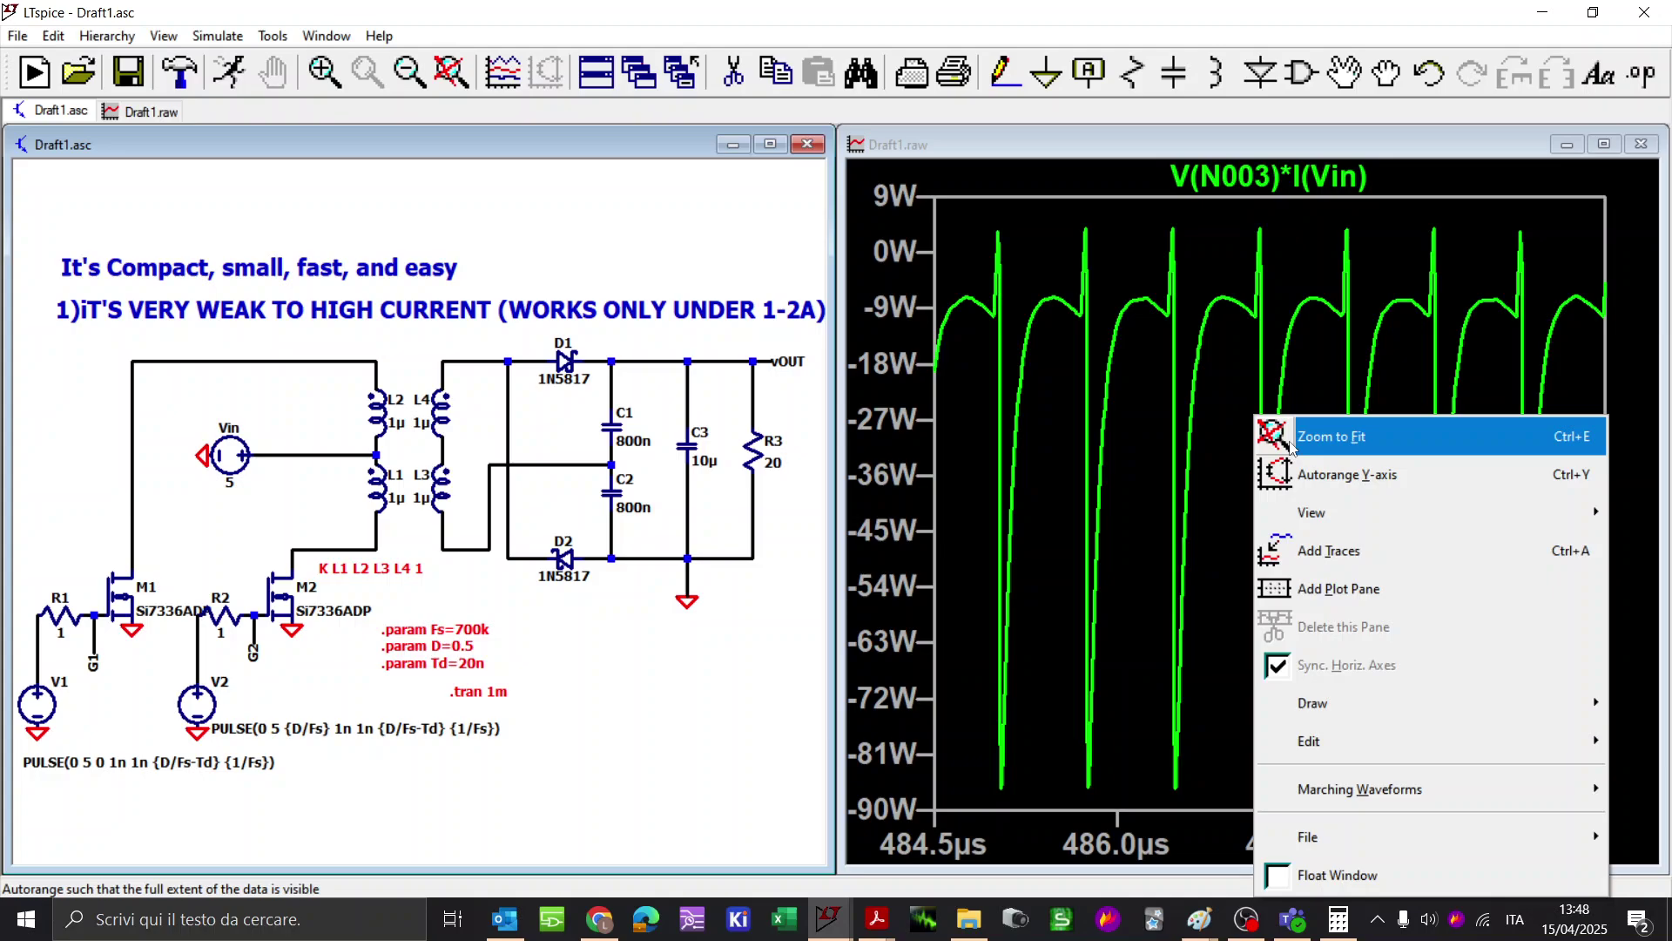
{"action": "left_click", "coordinate": [1307, 436]}
{"action": "left_click_drag", "start_coordinate": [1508, 248], "coordinate": [1421, 326]}
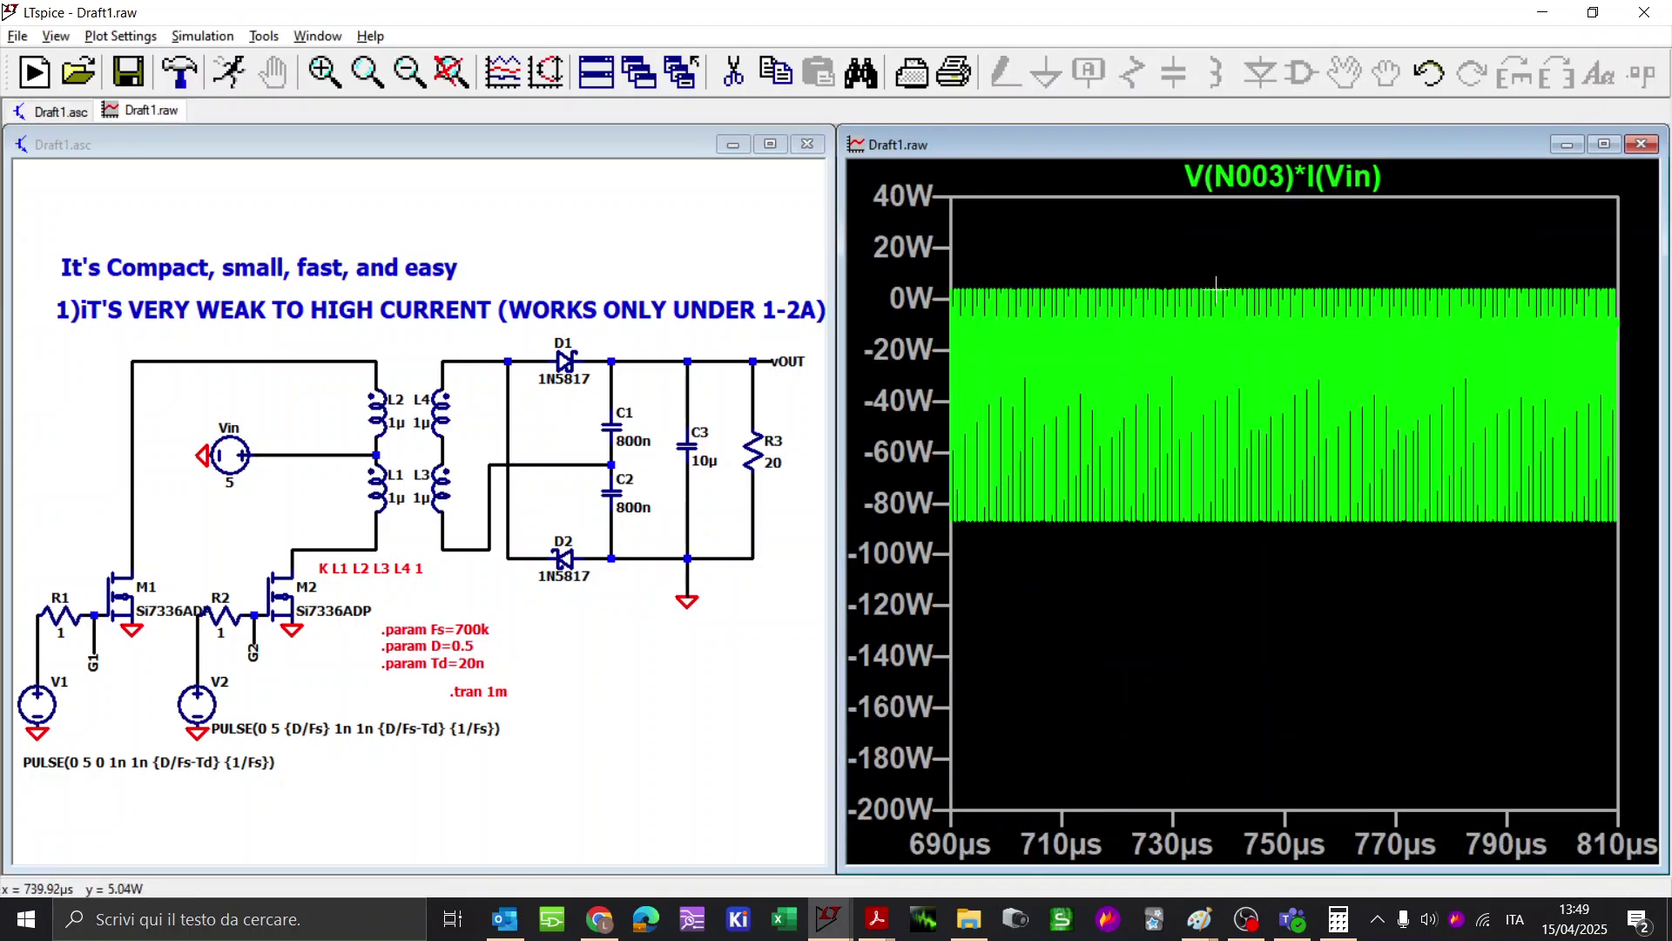
{"action": "right_click", "coordinate": [1251, 246]}
{"action": "left_click", "coordinate": [1298, 272]}
{"action": "mouse_move", "coordinate": [1188, 326]}
{"action": "left_mouse_down"}
{"action": "mouse_move", "coordinate": [1540, 295]}
{"action": "mouse_move", "coordinate": [1578, 244]}
{"action": "left_mouse_up"}
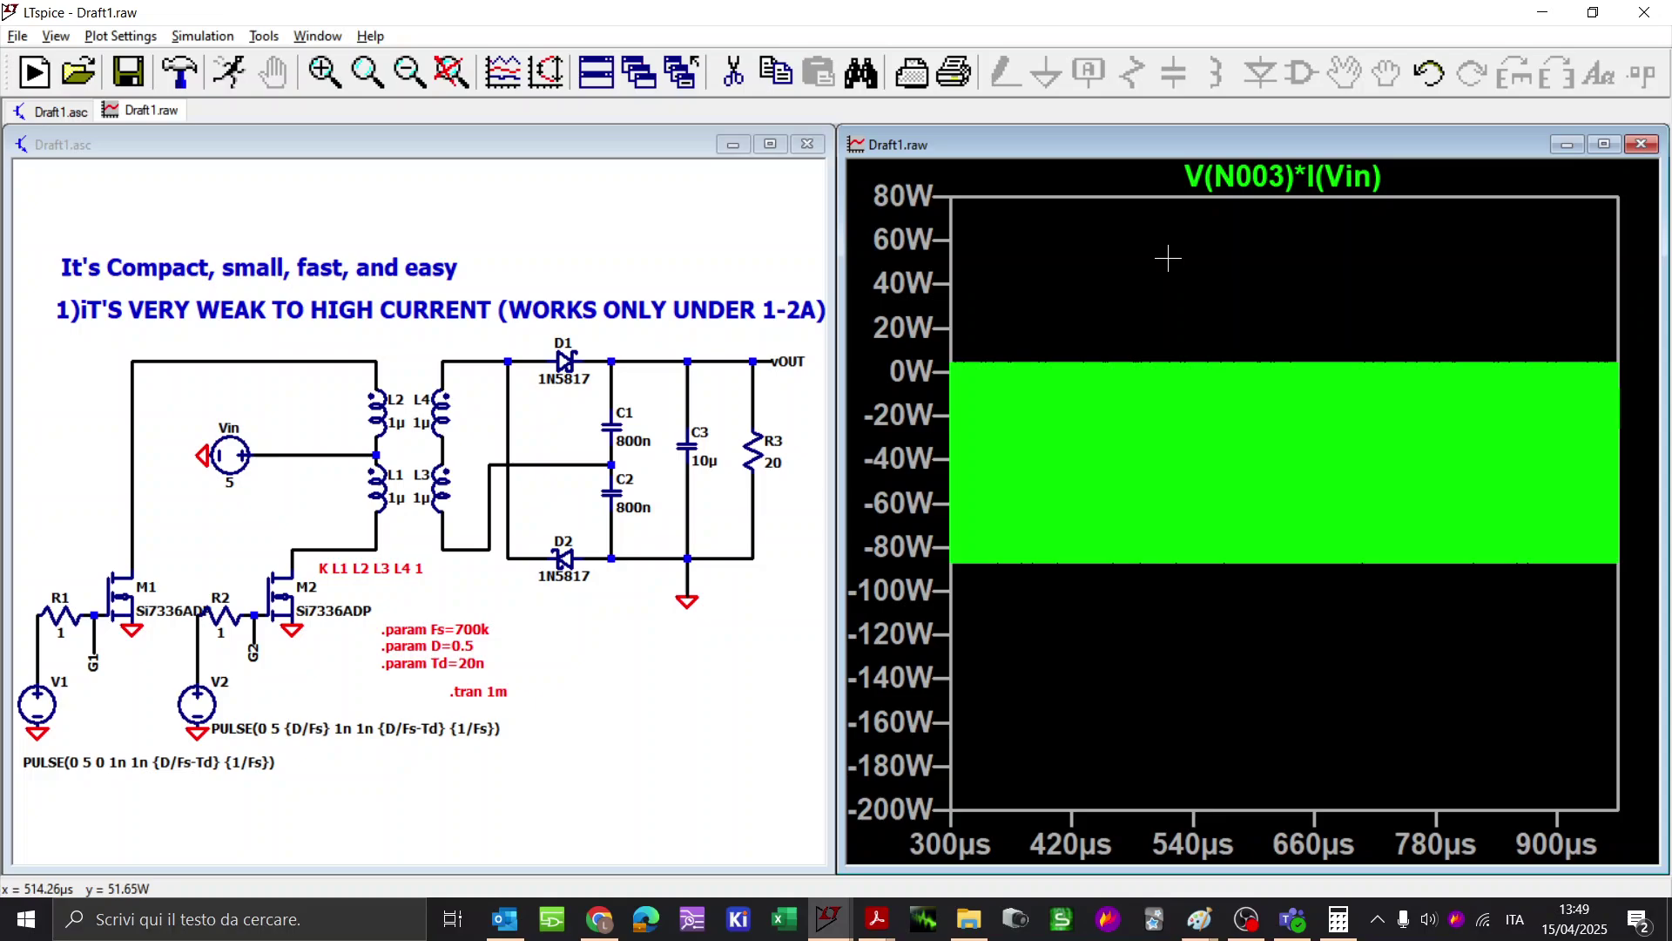
Step: Delete the Vin power trace, plot it again, and read its average between 300 and 960 µs
{"action": "key", "text": "Delete"}
{"action": "left_click", "coordinate": [1269, 179]}
{"action": "left_click", "coordinate": [225, 453]}
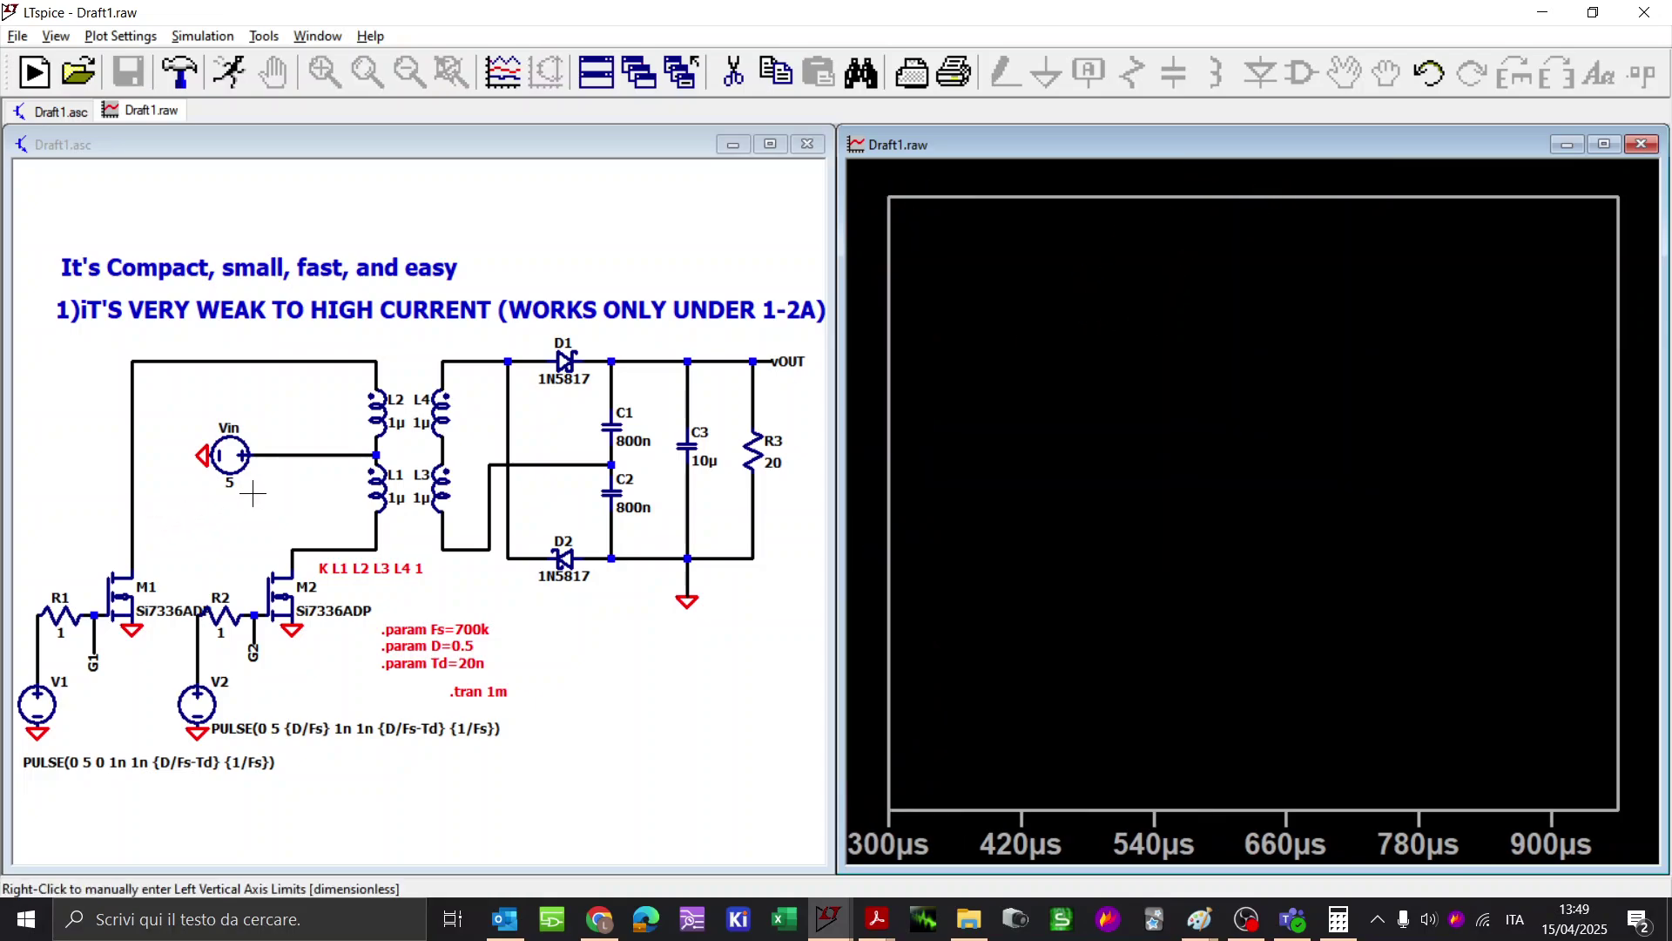
{"action": "left_click", "coordinate": [229, 454], "text": "alt"}
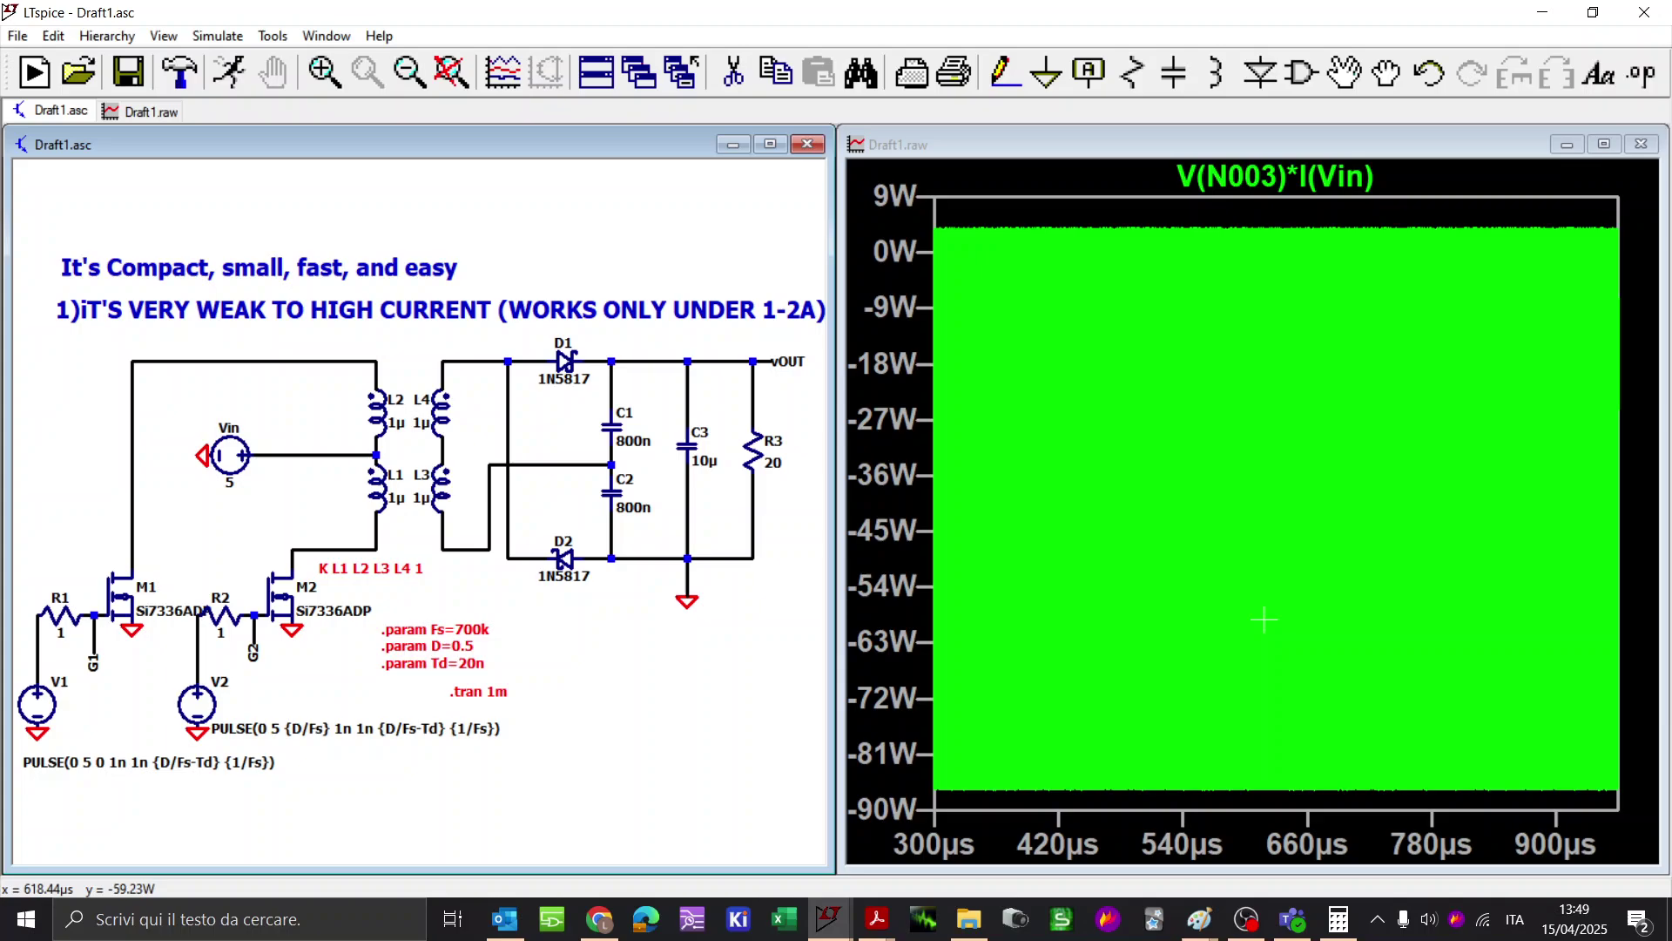
{"action": "left_click", "coordinate": [1289, 183], "text": "ctrl"}
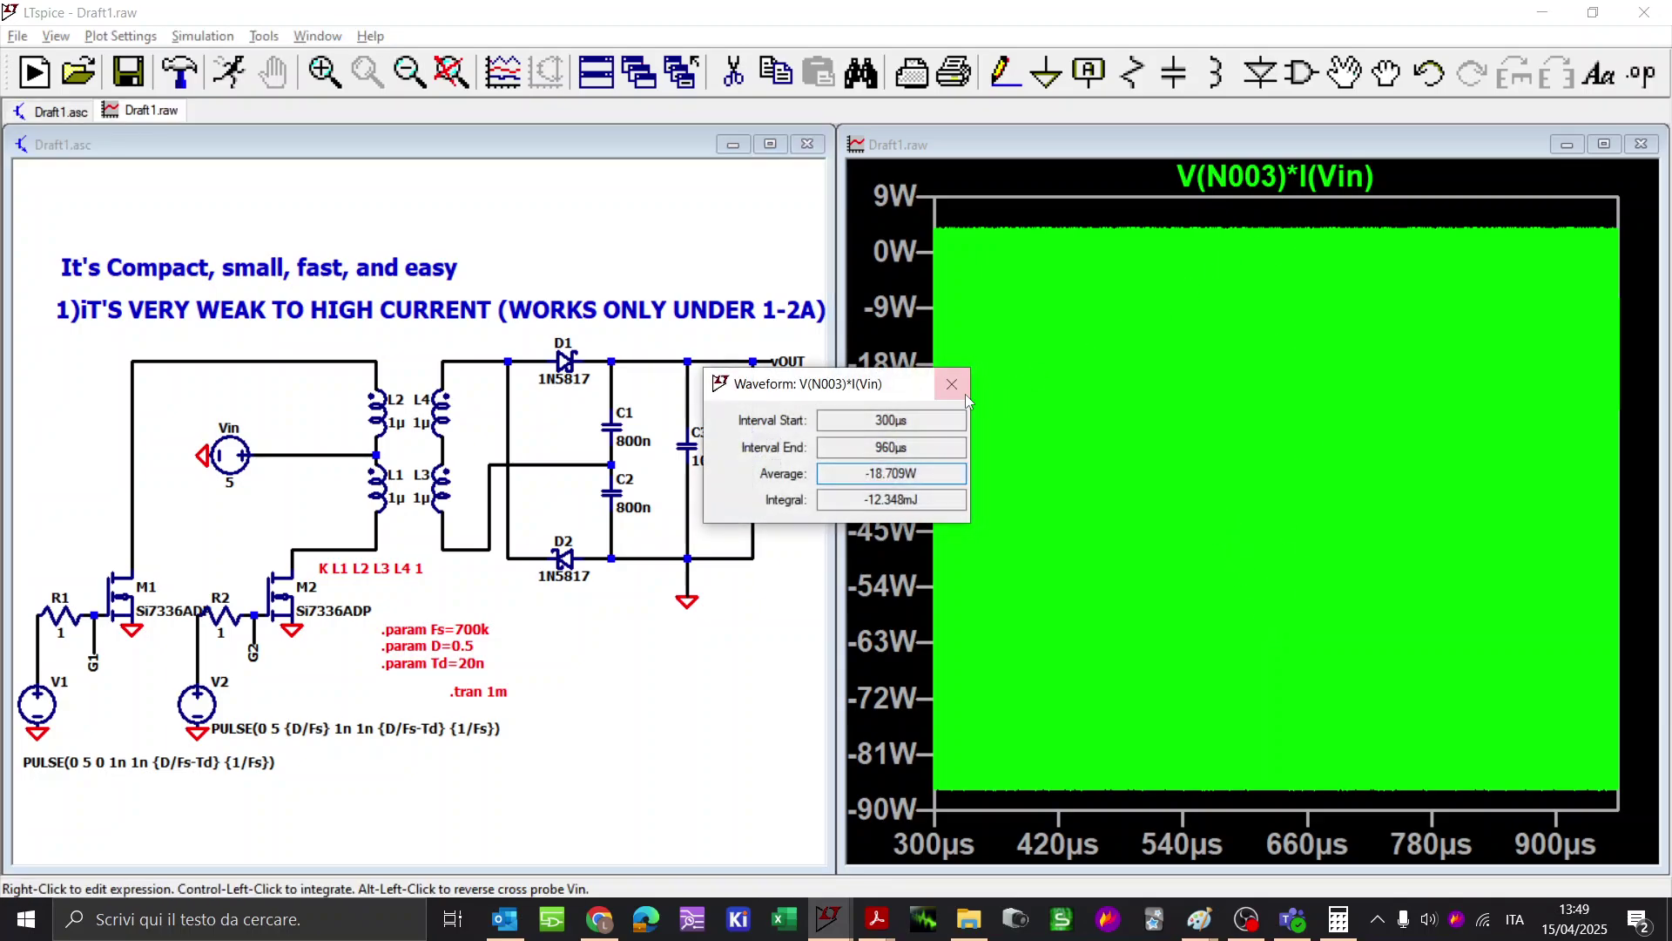
{"action": "left_click", "coordinate": [955, 385]}
Step: Switch to Calculator and complete the efficiency calculation by dividing the entered 17,15 by 18,7
{"action": "left_click", "coordinate": [1339, 919]}
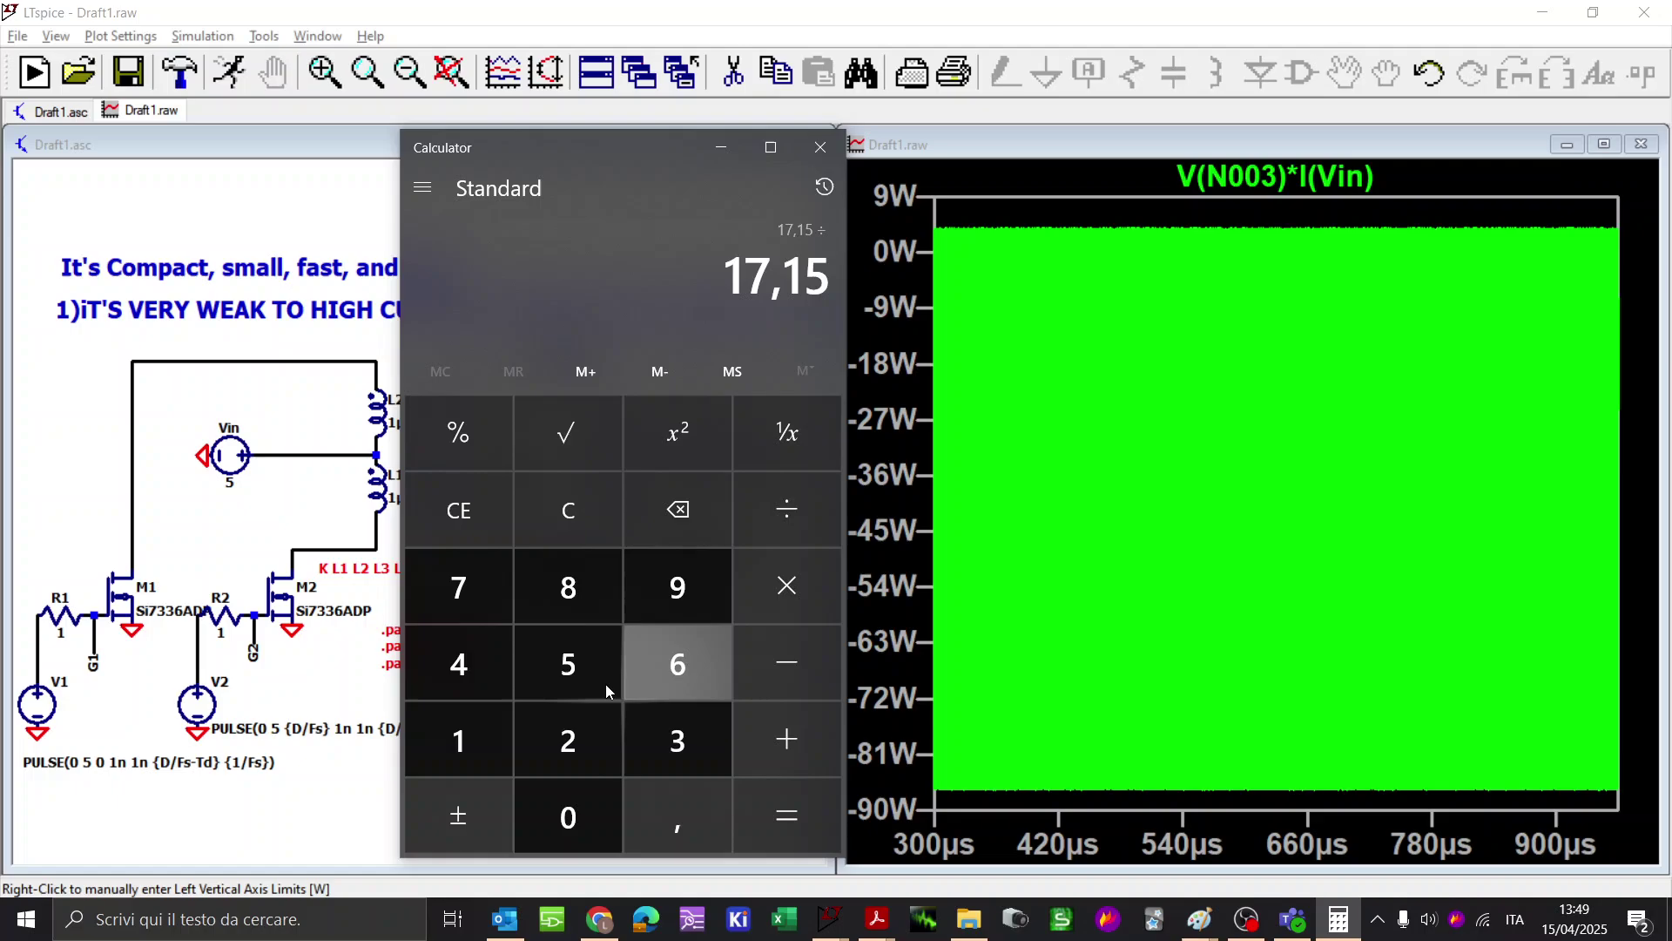
{"action": "left_click", "coordinate": [492, 725]}
{"action": "left_click", "coordinate": [572, 606]}
{"action": "left_click", "coordinate": [676, 810]}
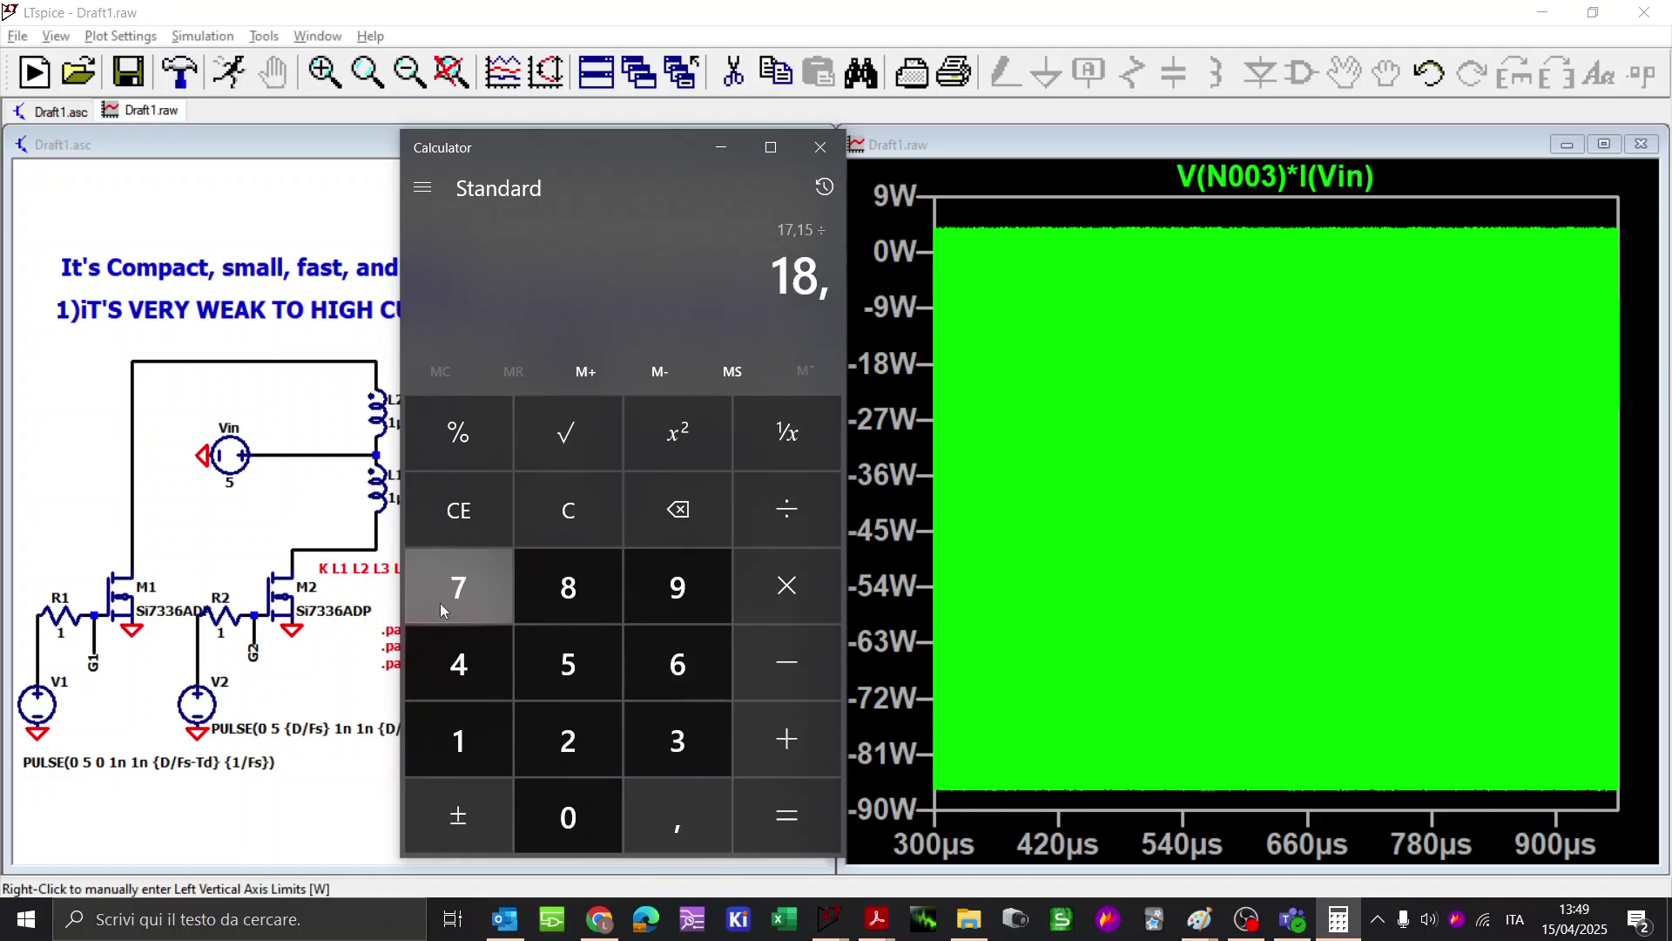
{"action": "left_click", "coordinate": [457, 587]}
{"action": "left_click", "coordinate": [793, 801]}
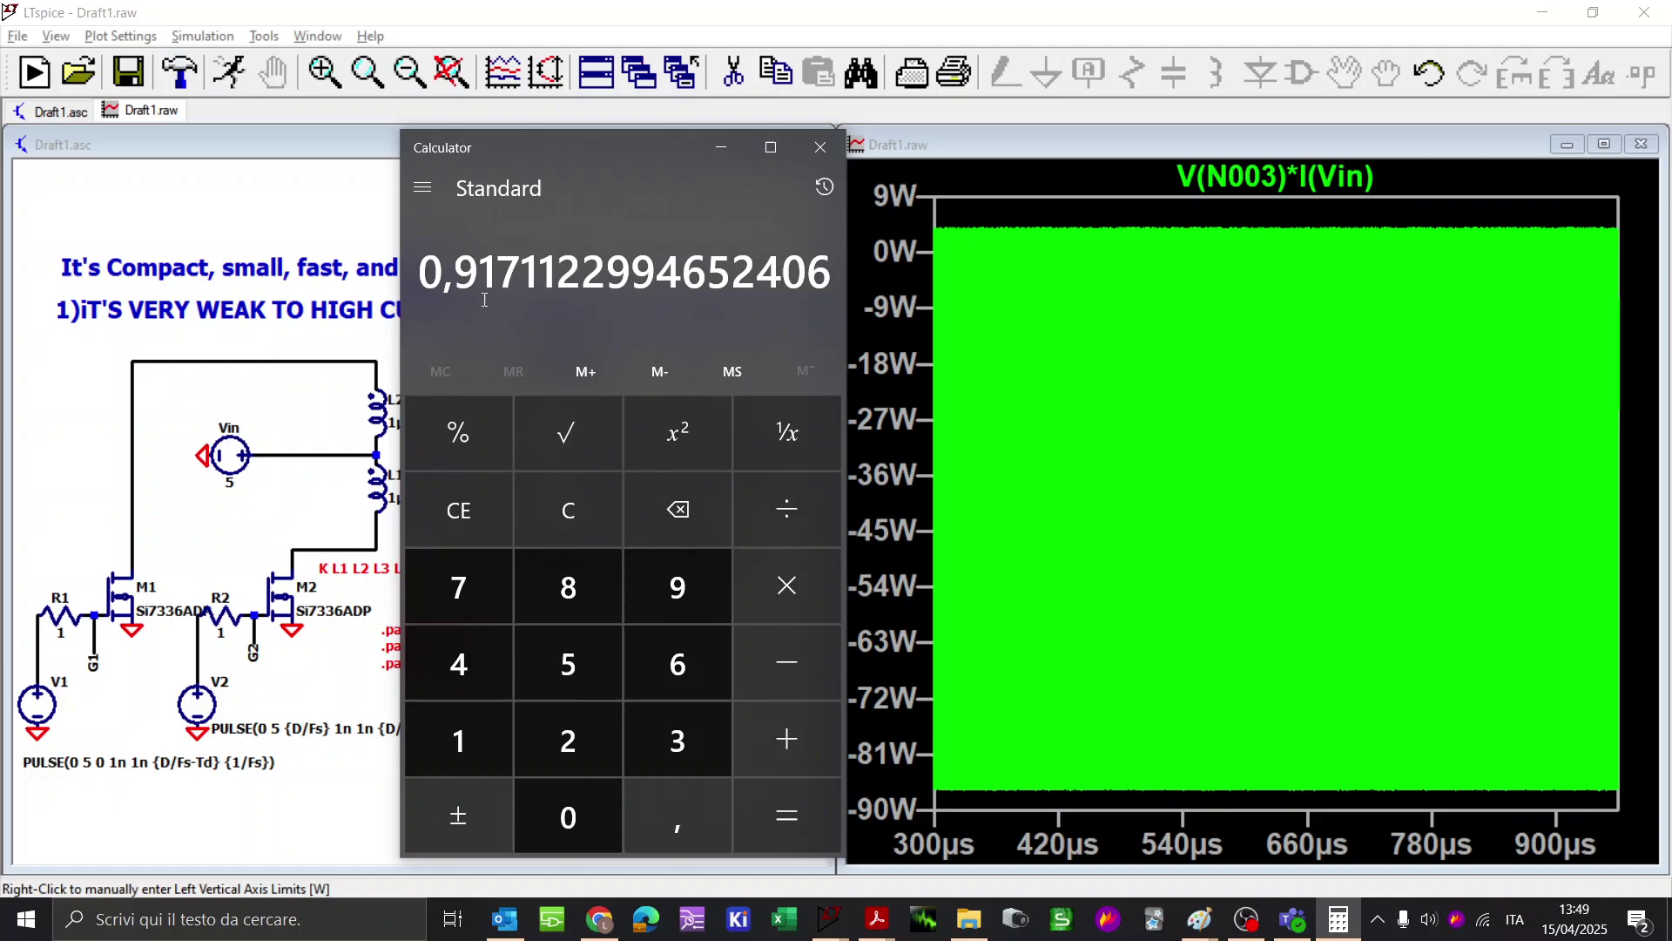
Step: Return to LTspice and place the comment Eff=92% in an enlarged font below the circuit, under the PULSE source text
{"action": "left_click", "coordinate": [284, 485]}
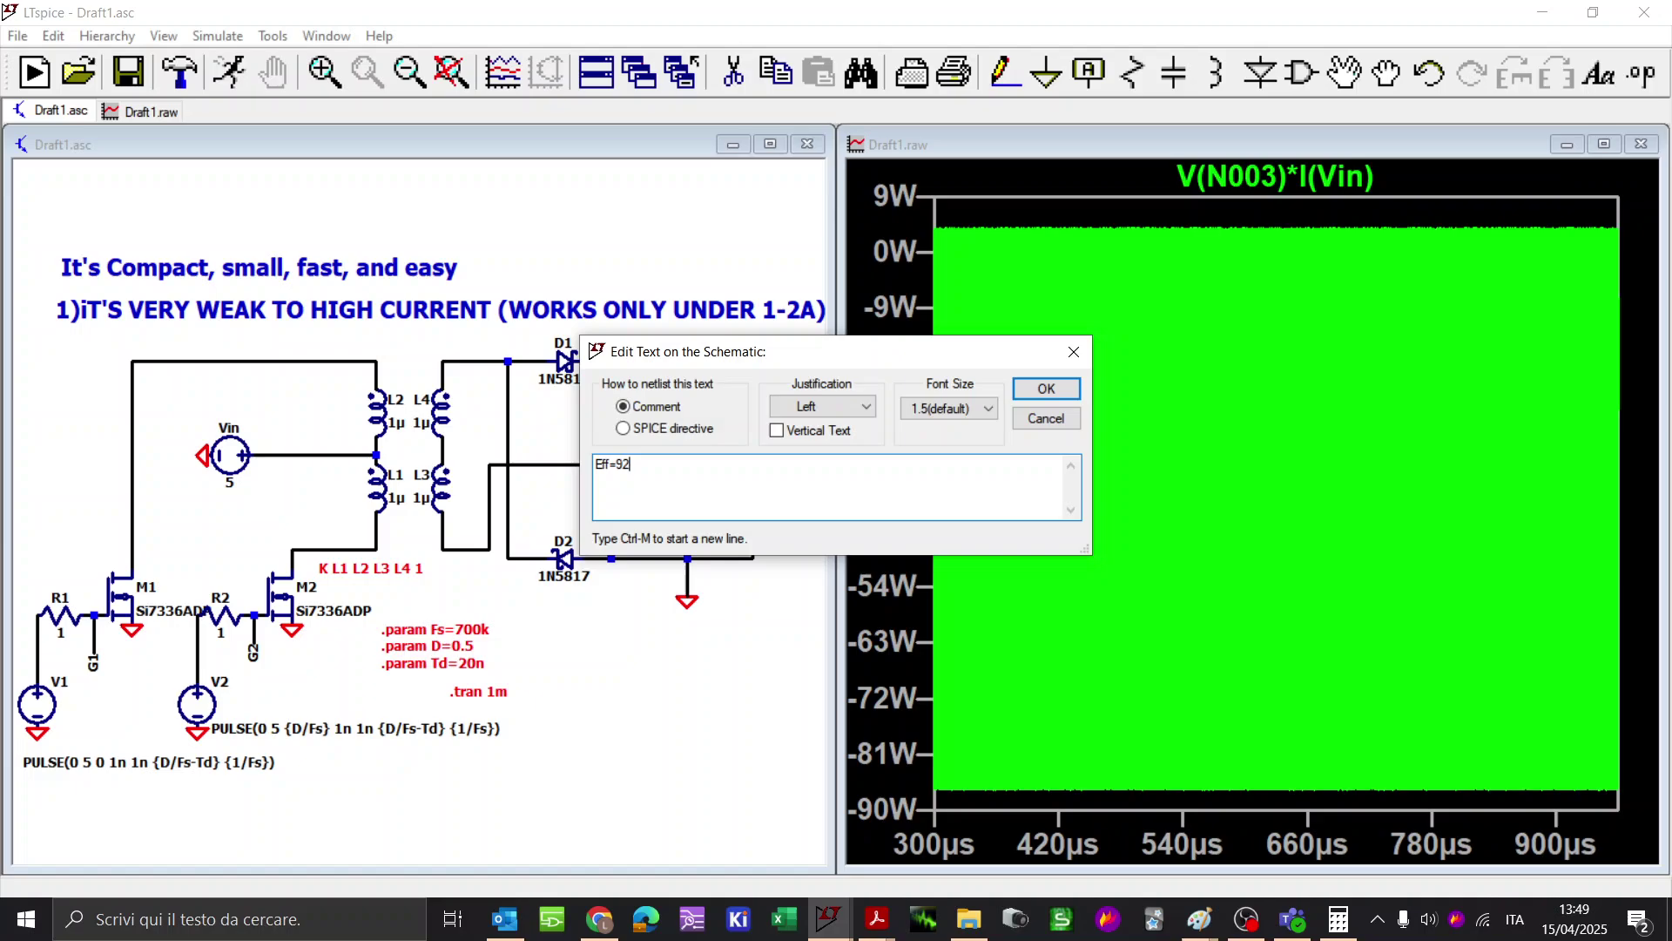
{"action": "left_click", "coordinate": [949, 408]}
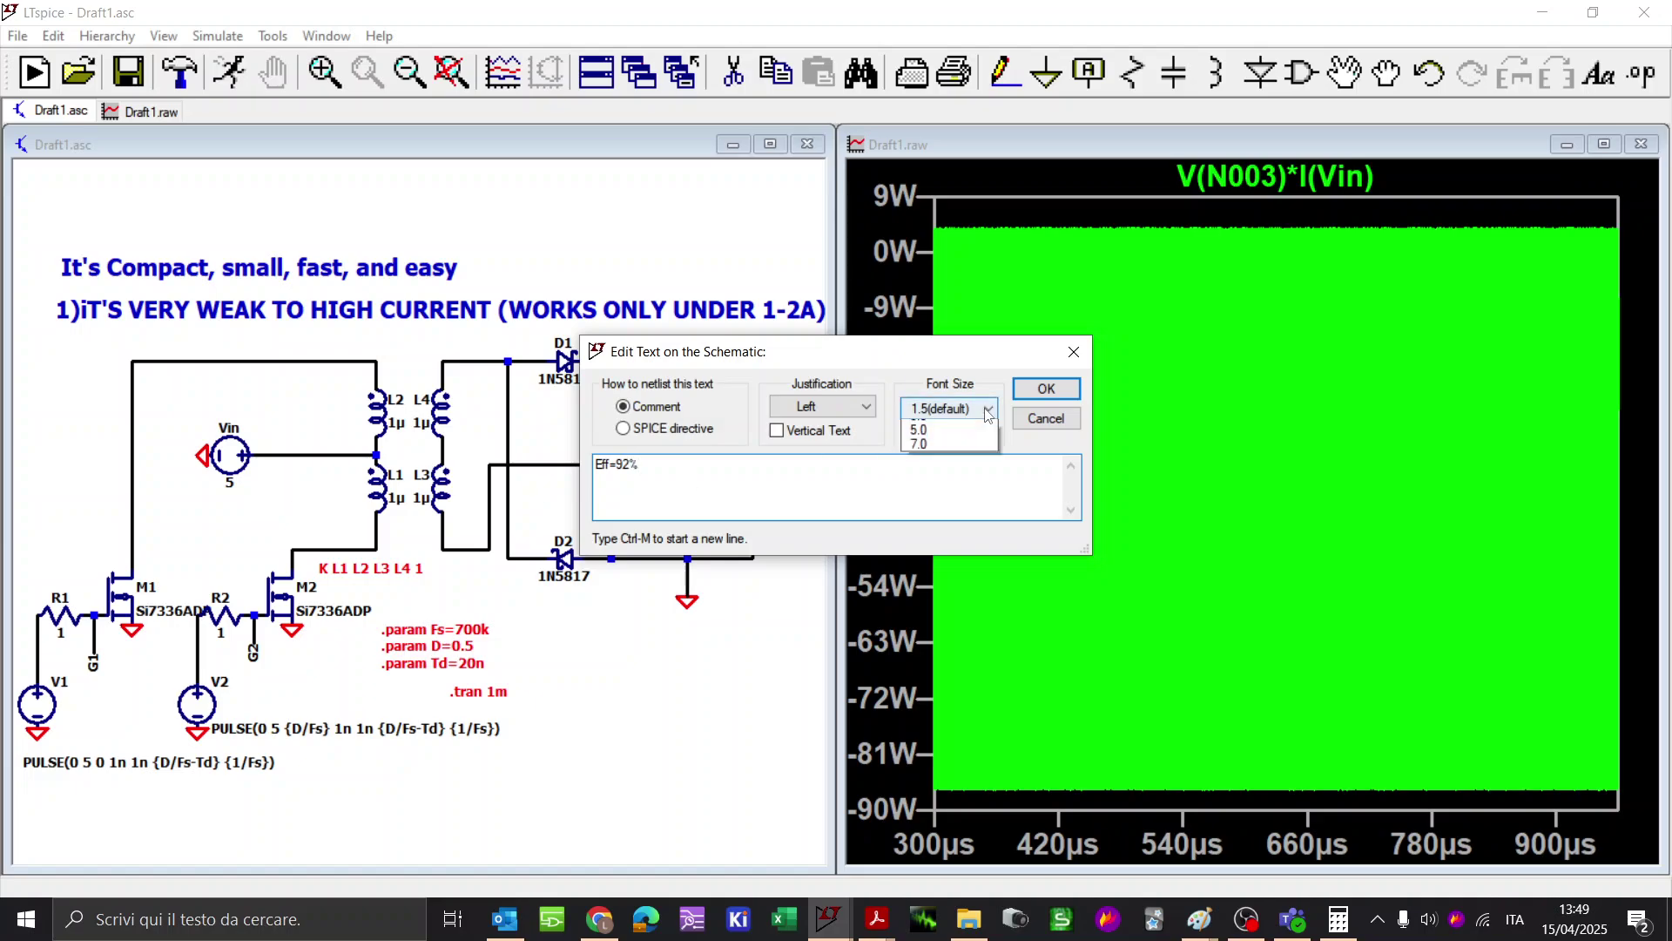
{"action": "left_click", "coordinate": [949, 513]}
{"action": "left_click", "coordinate": [1046, 389]}
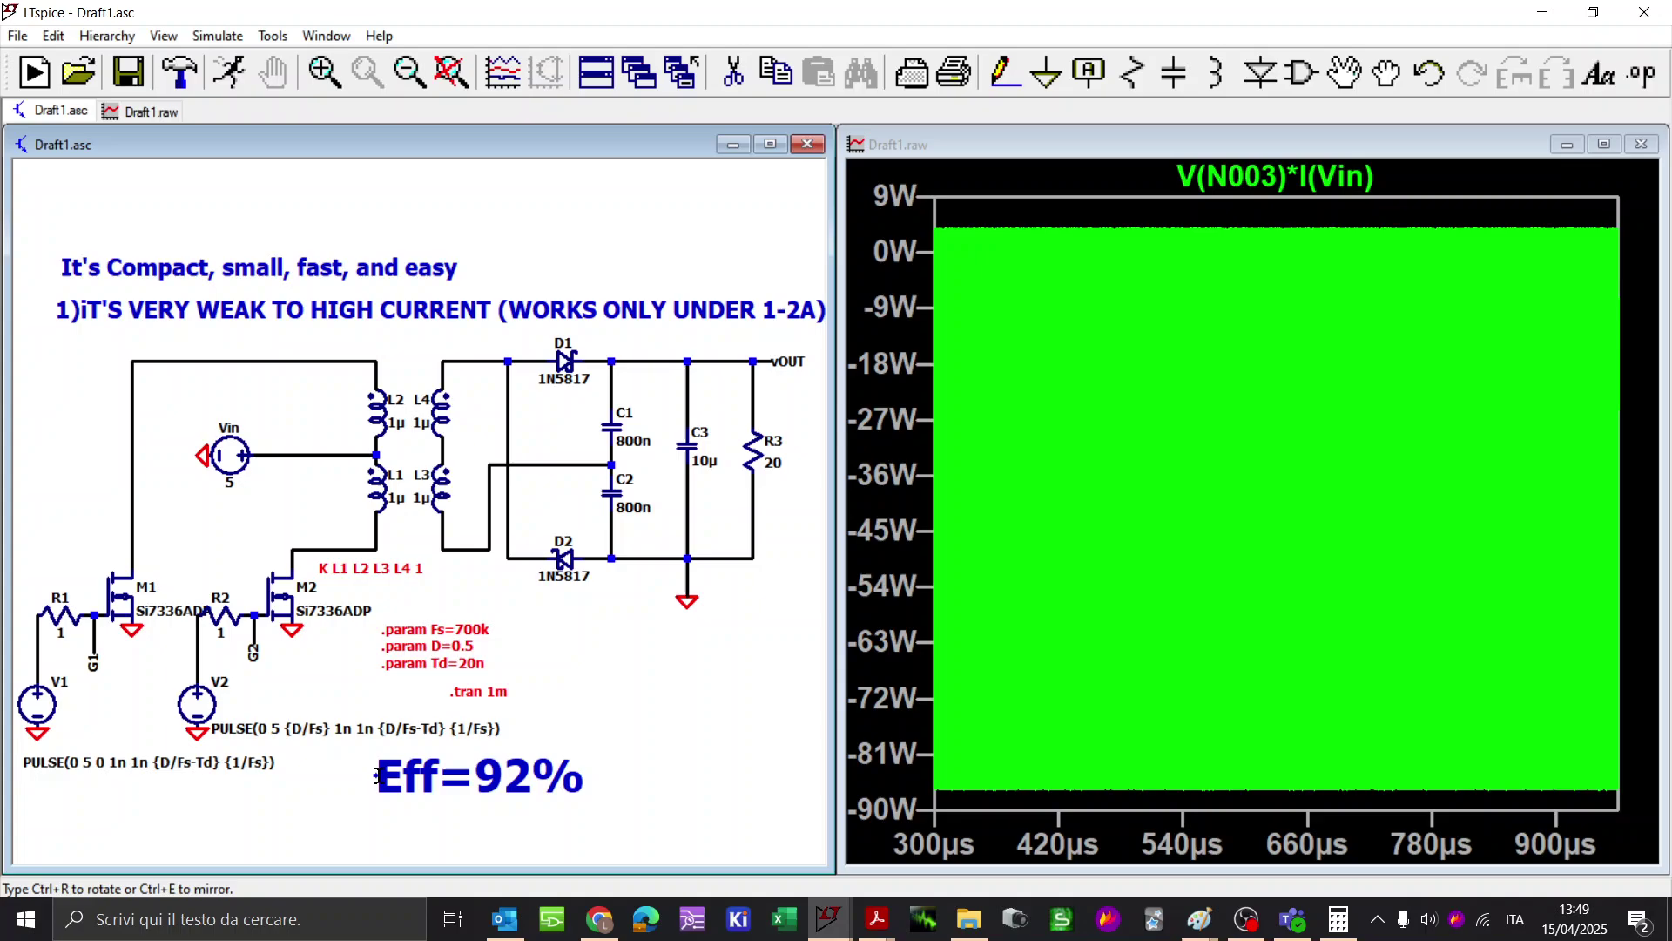
{"action": "left_click", "coordinate": [375, 780]}
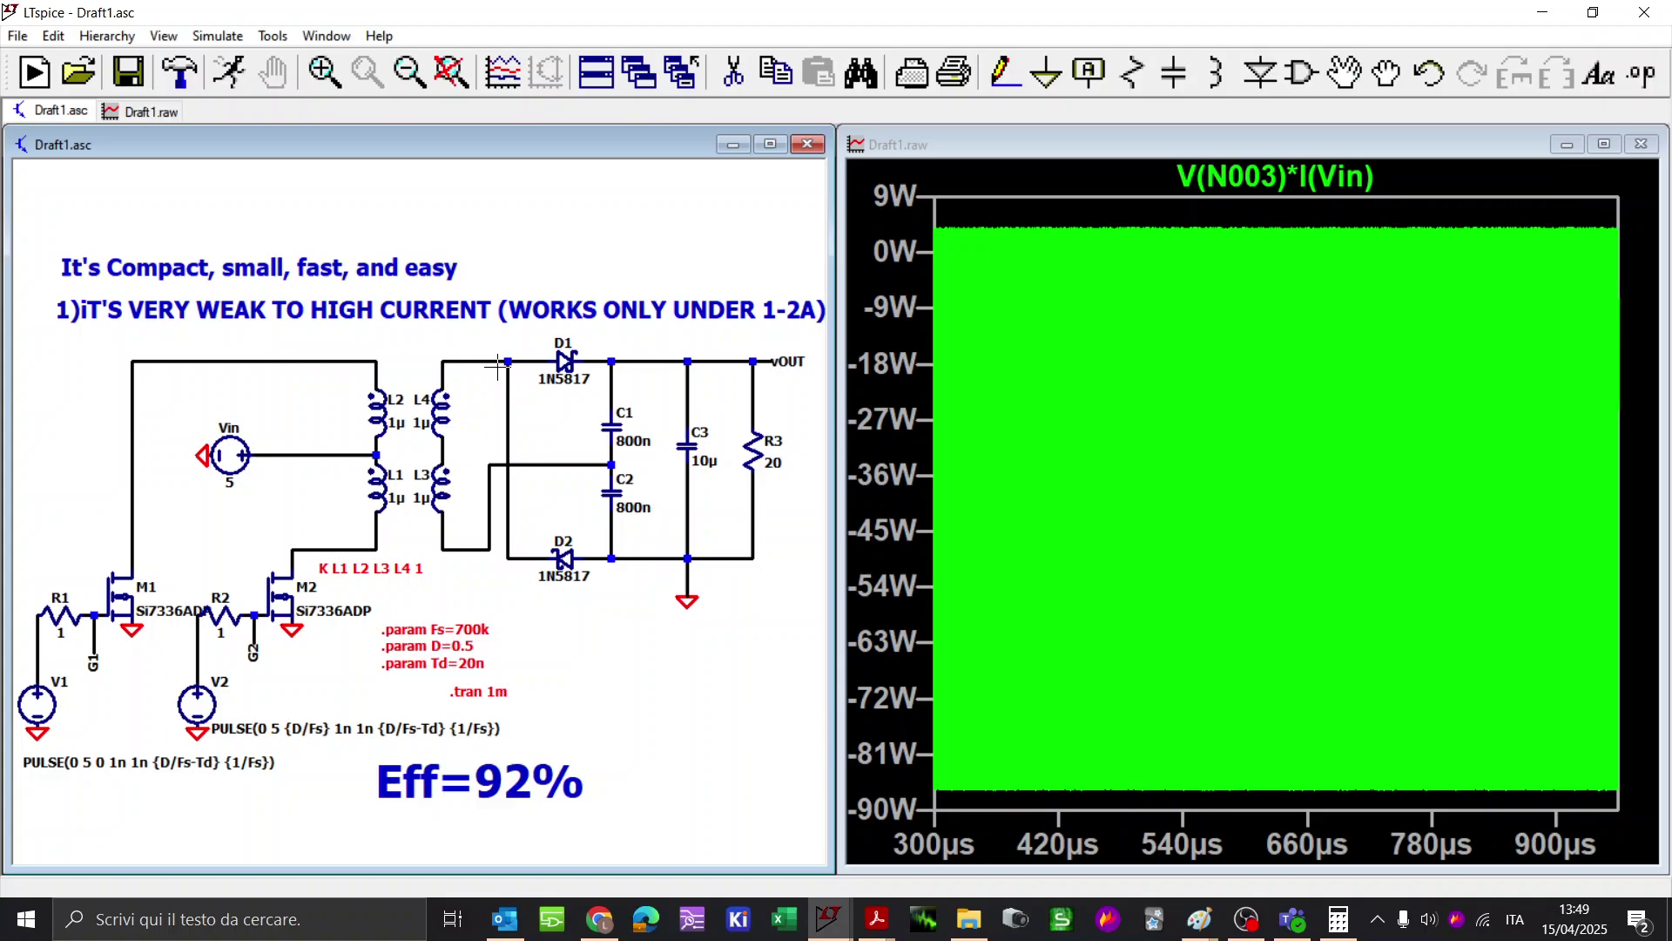
Step: Plot the vOUT voltage, add a plot pane, and plot the voltage at the C1–C2 junction in it
{"action": "left_click", "coordinate": [755, 360]}
{"action": "right_click", "coordinate": [1307, 455]}
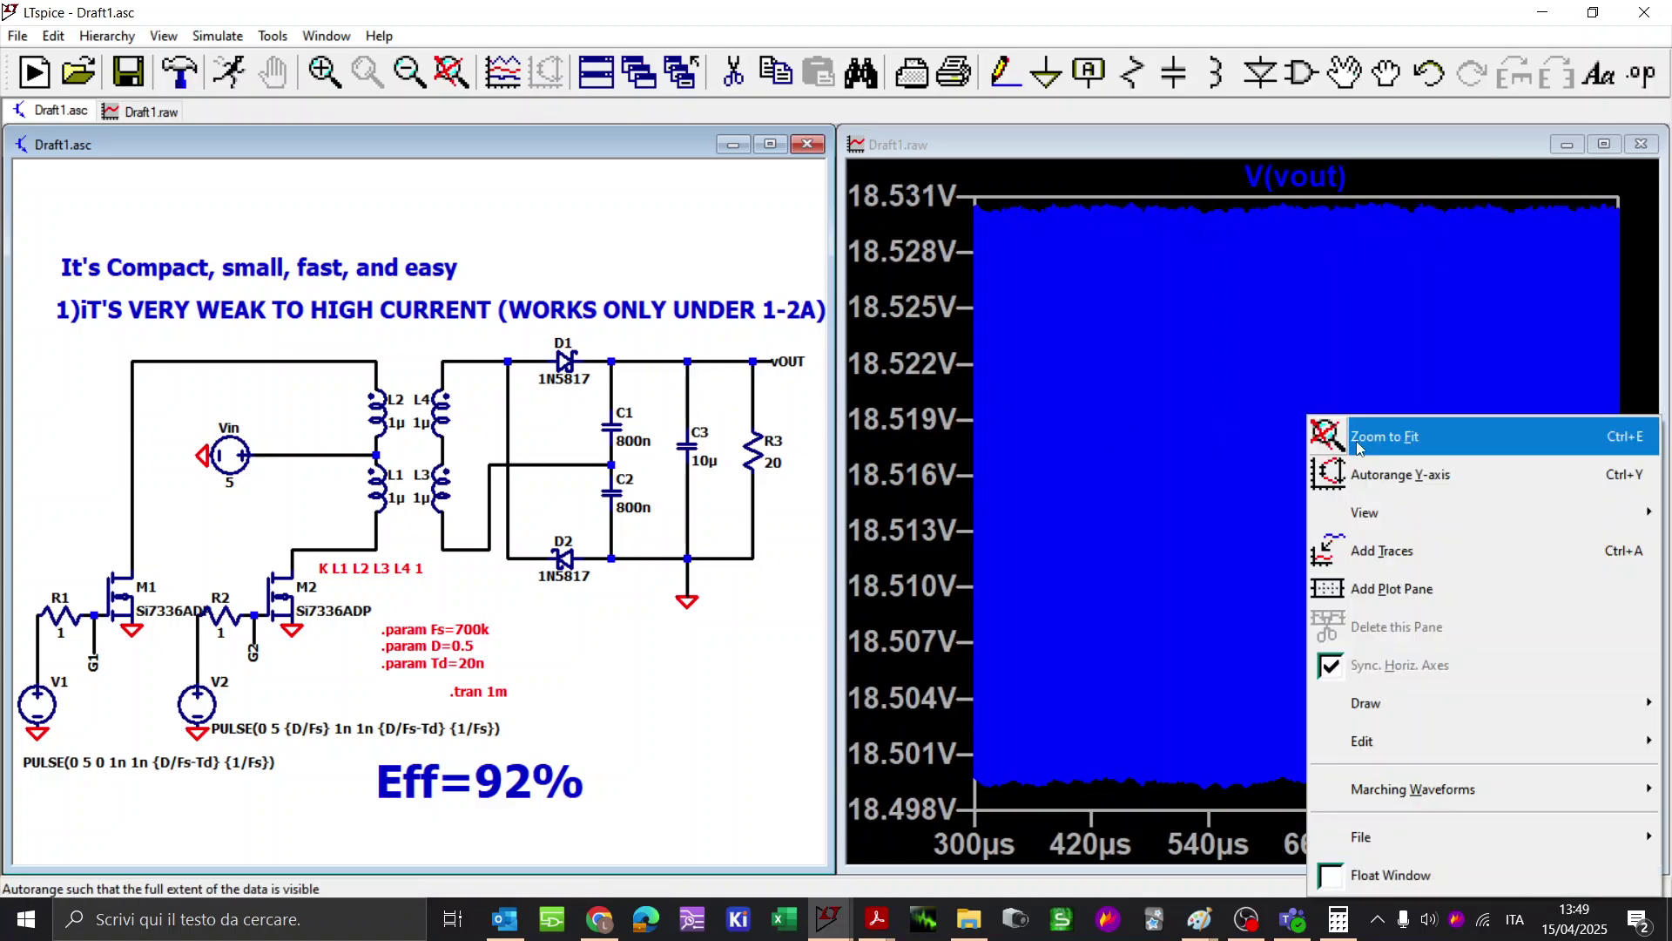
{"action": "left_click", "coordinate": [1392, 588]}
{"action": "left_click", "coordinate": [1094, 354]}
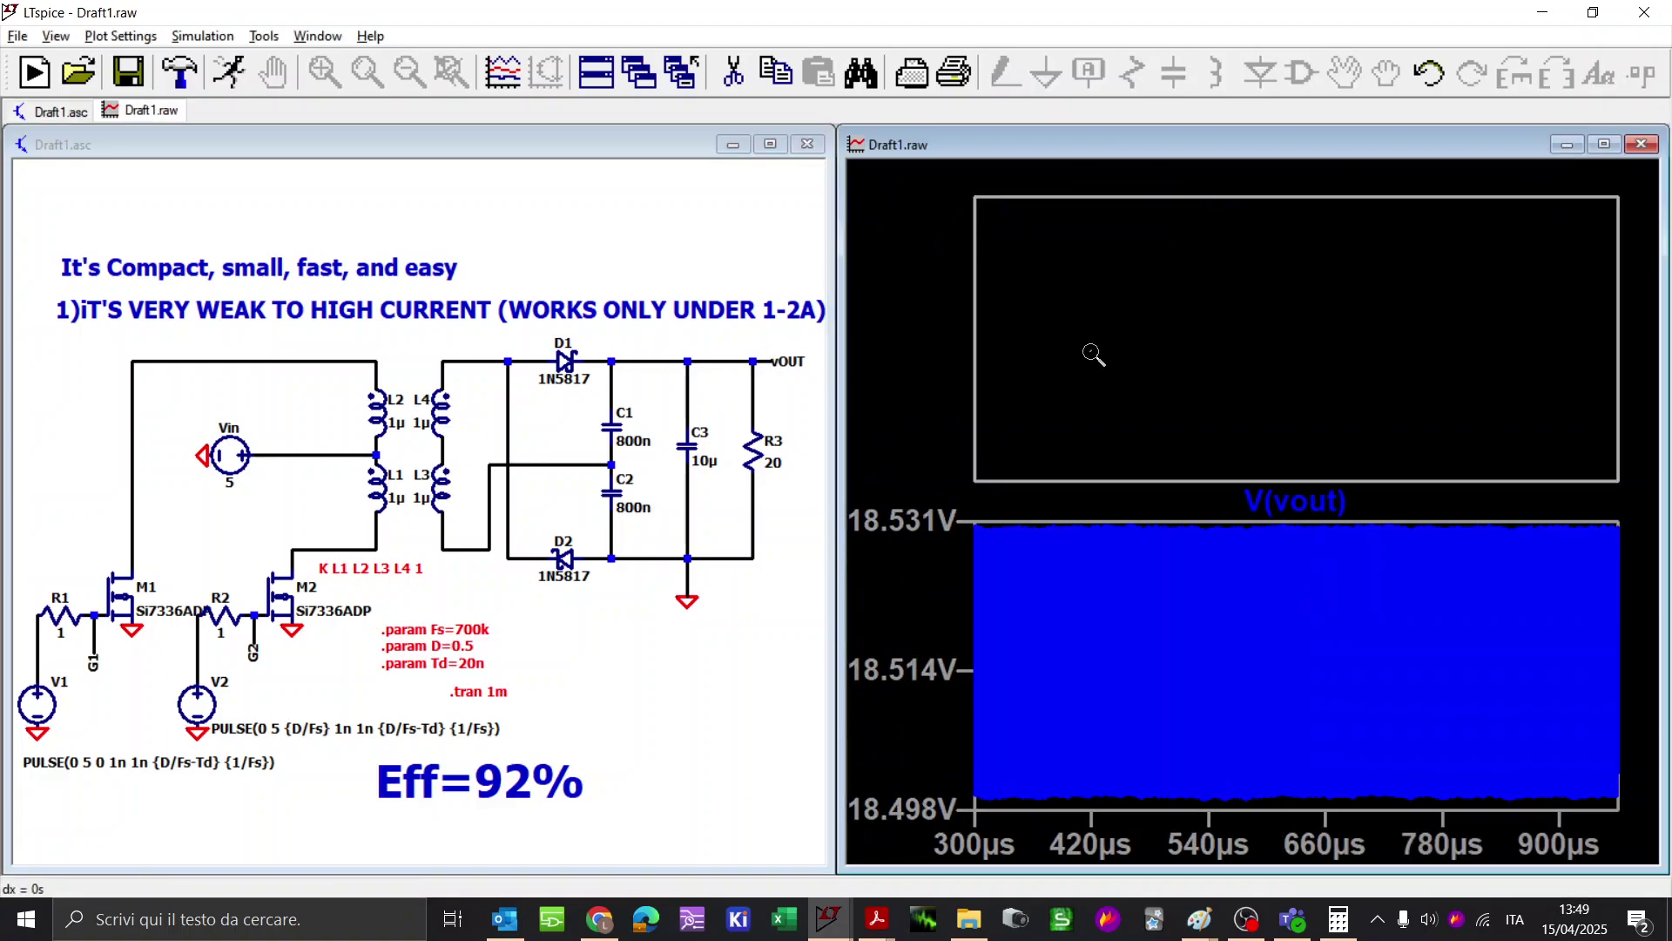
{"action": "left_click", "coordinate": [609, 465]}
Step: Add another plot pane and plot the gate voltages G2 and G1 together in it
{"action": "right_click", "coordinate": [1076, 376]}
{"action": "left_click", "coordinate": [1150, 545]}
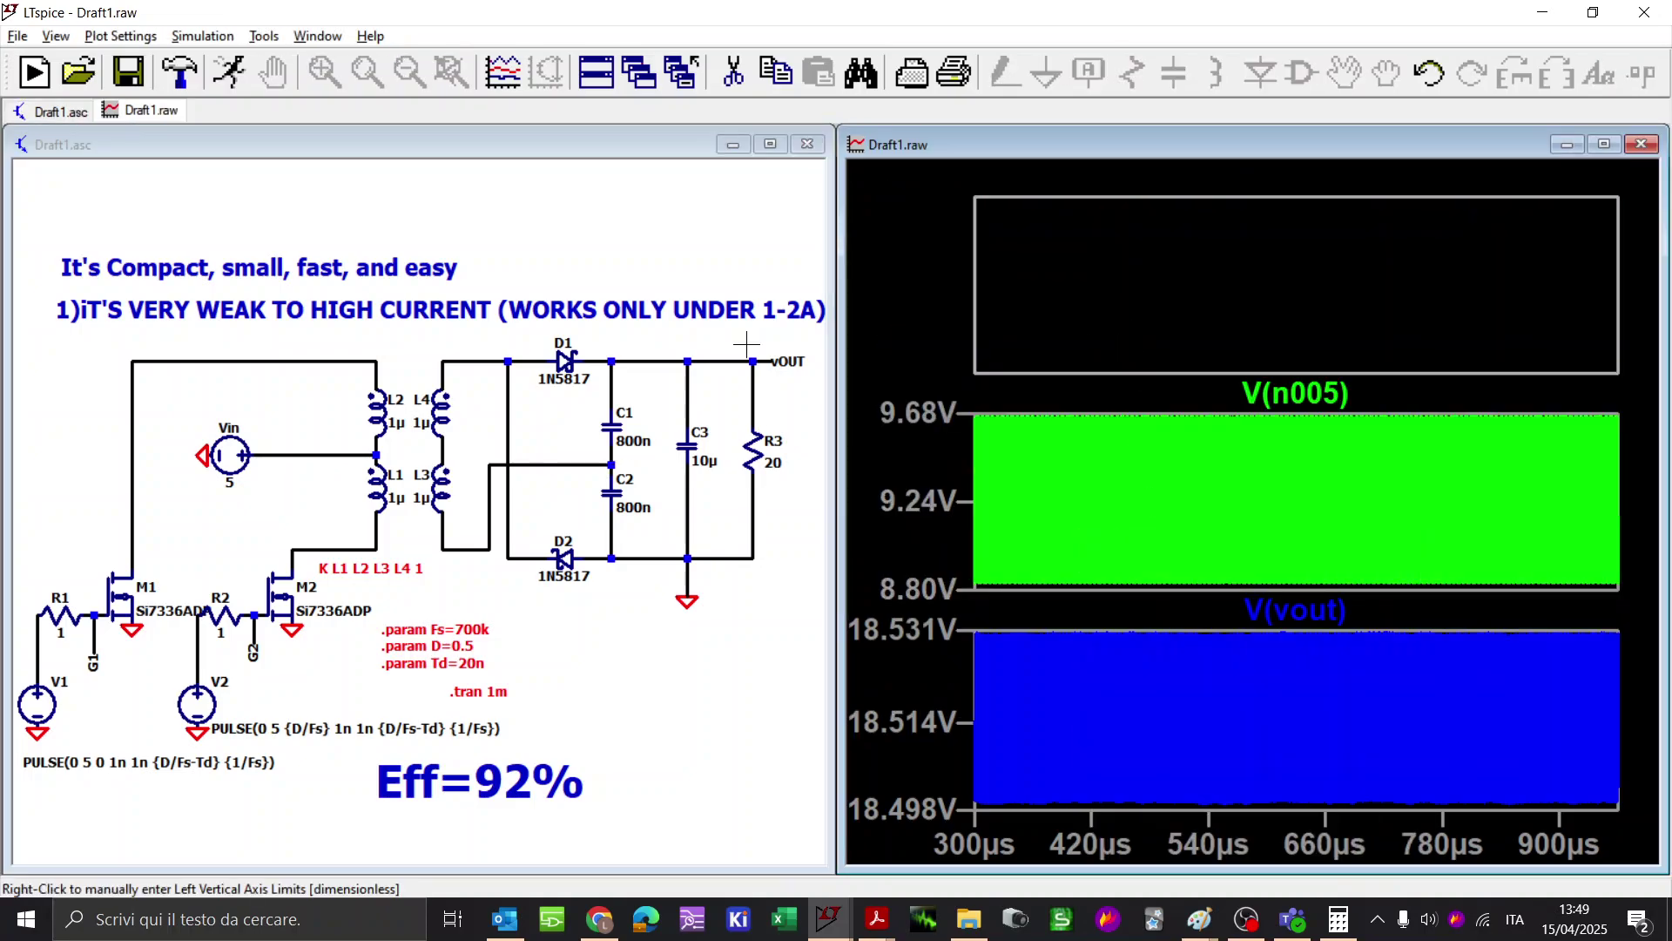
{"action": "left_click", "coordinate": [253, 629]}
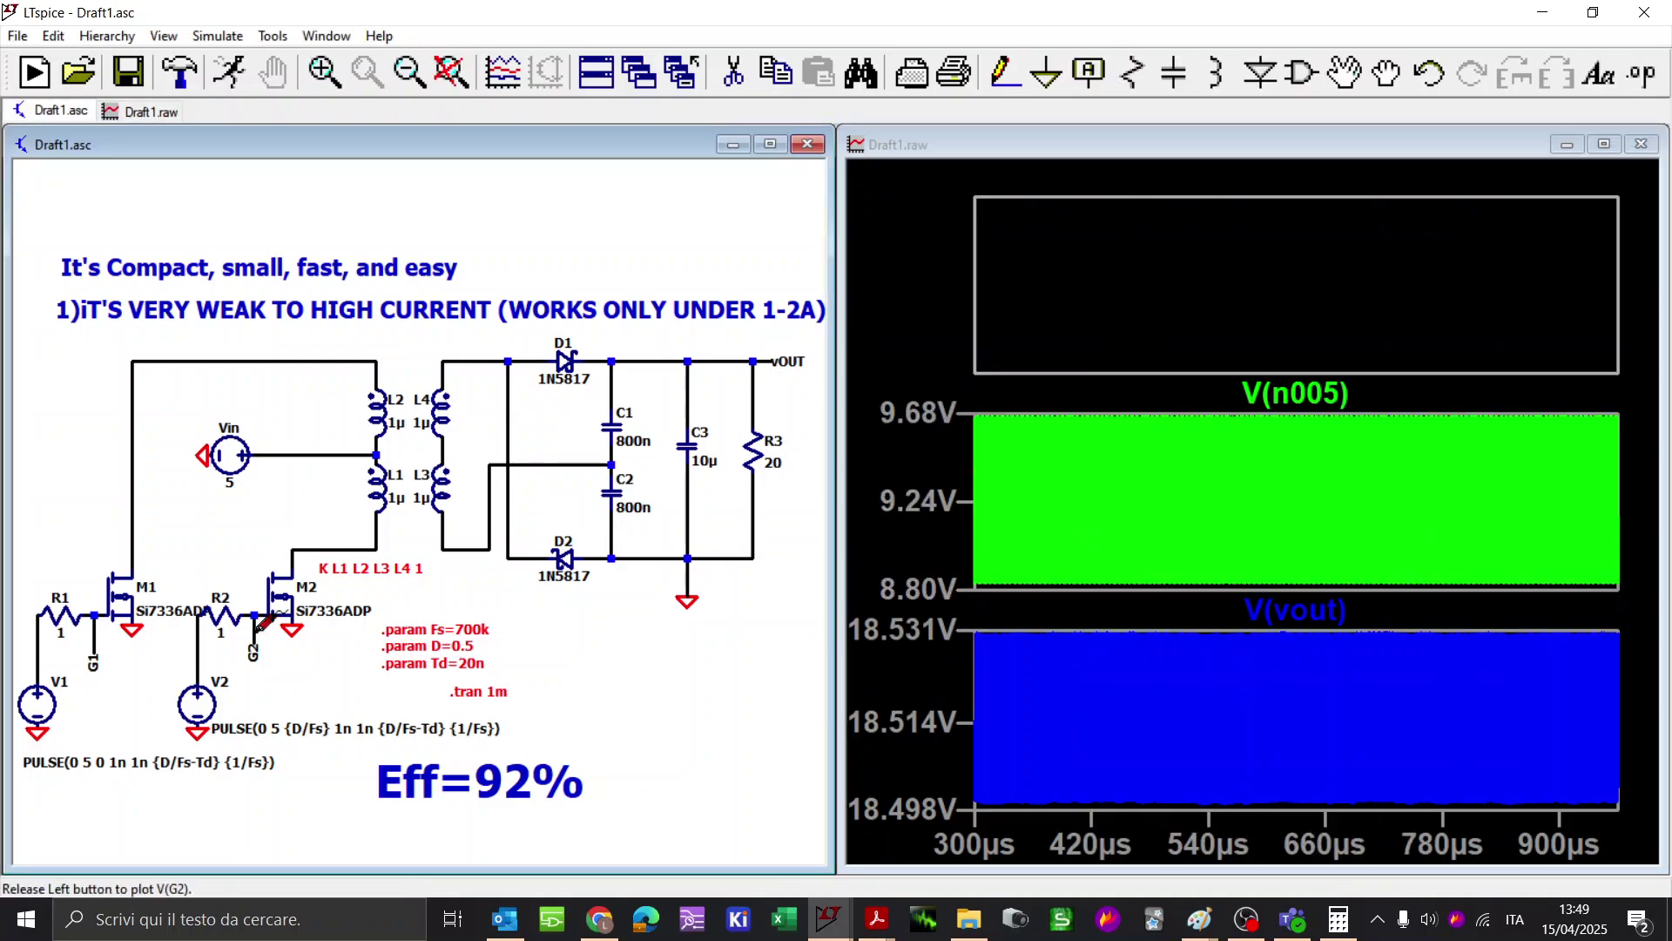
{"action": "left_click", "coordinate": [98, 623]}
Step: Add a further plot pane and plot the differential voltages across the full primary (L2–L1) and full secondary (L4–L3) windings
{"action": "right_click", "coordinate": [1125, 372]}
{"action": "left_click", "coordinate": [1167, 538]}
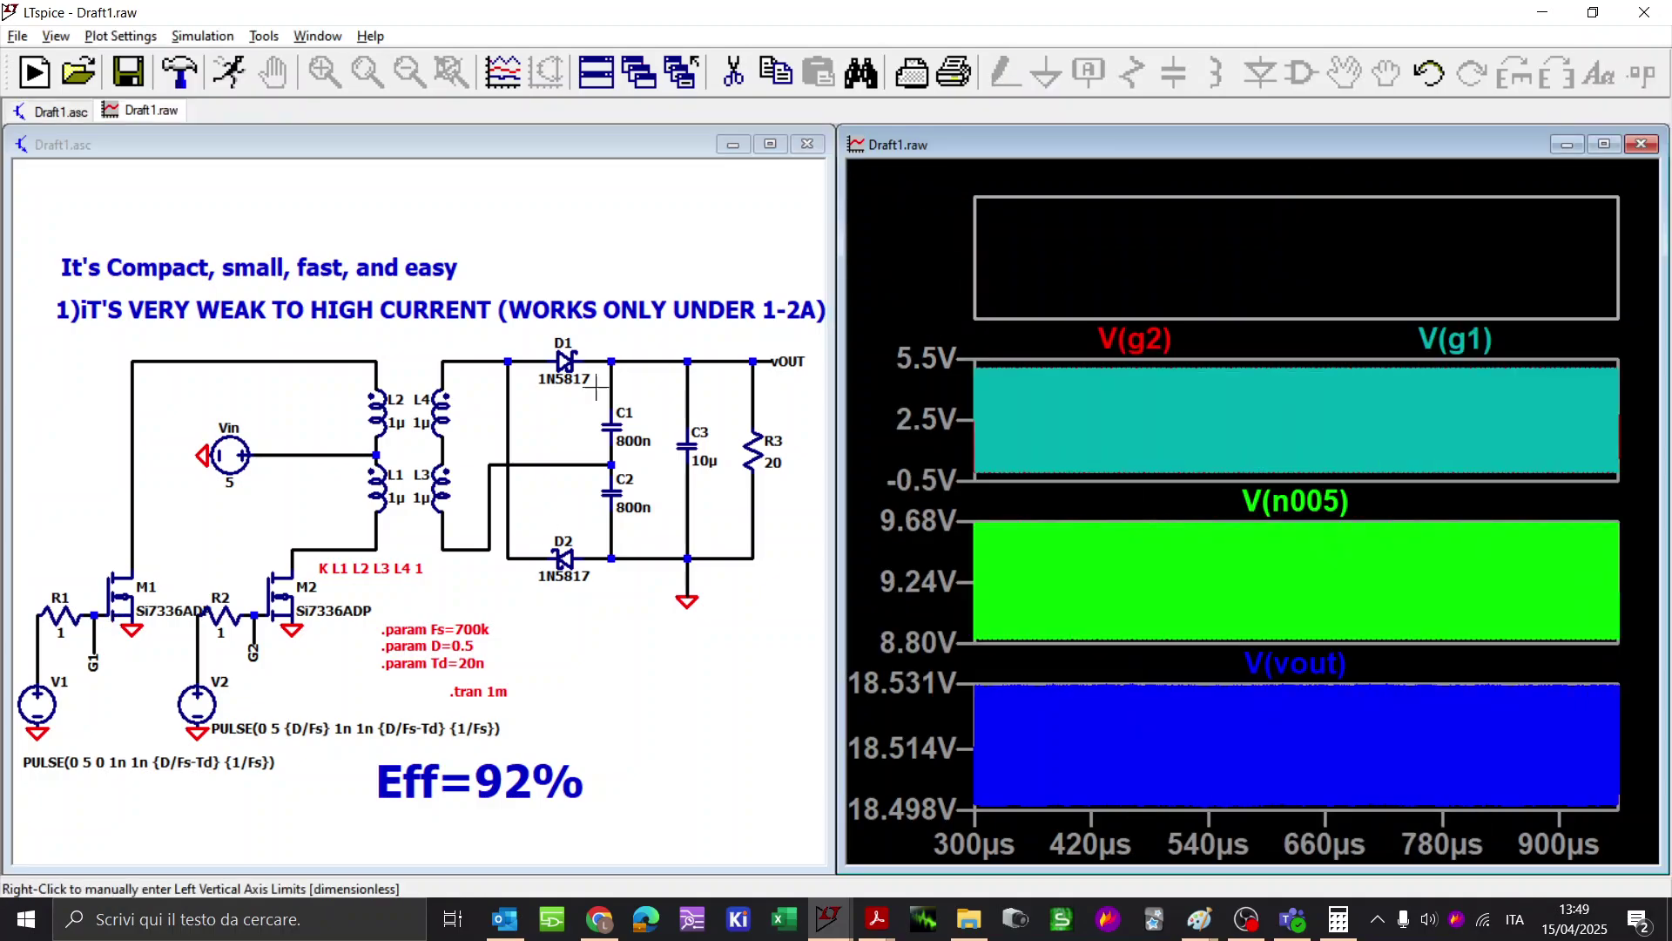
{"action": "left_click", "coordinate": [330, 422]}
{"action": "left_click_drag", "start_coordinate": [335, 358], "coordinate": [334, 552]}
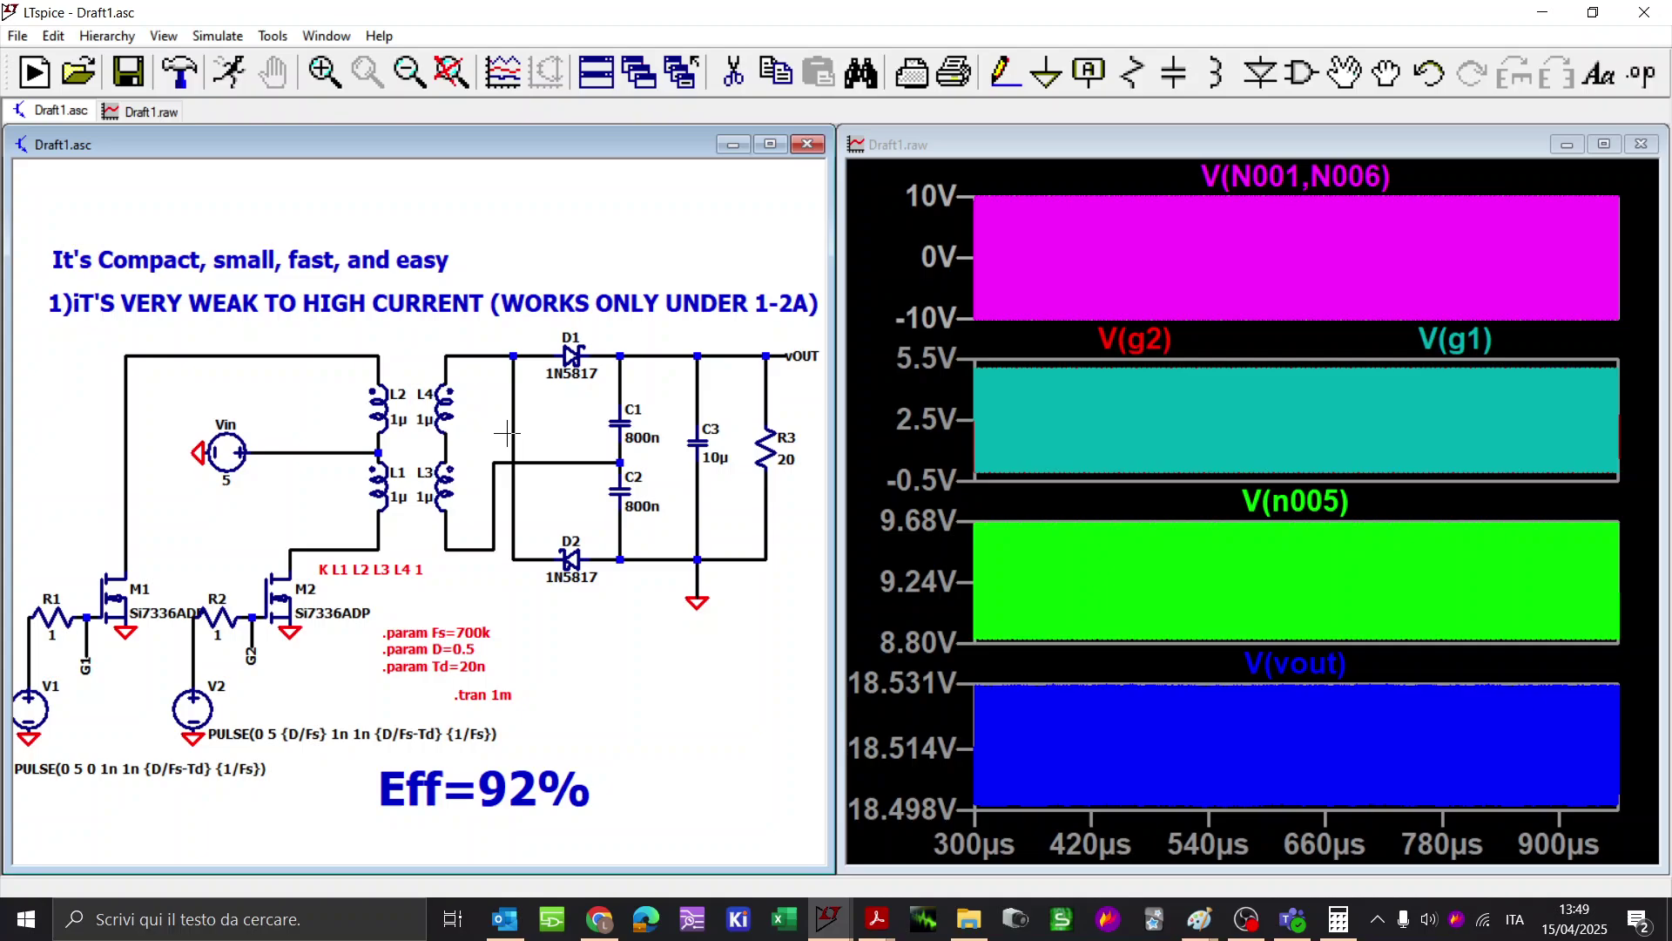
{"action": "left_click_drag", "start_coordinate": [488, 354], "coordinate": [492, 542]}
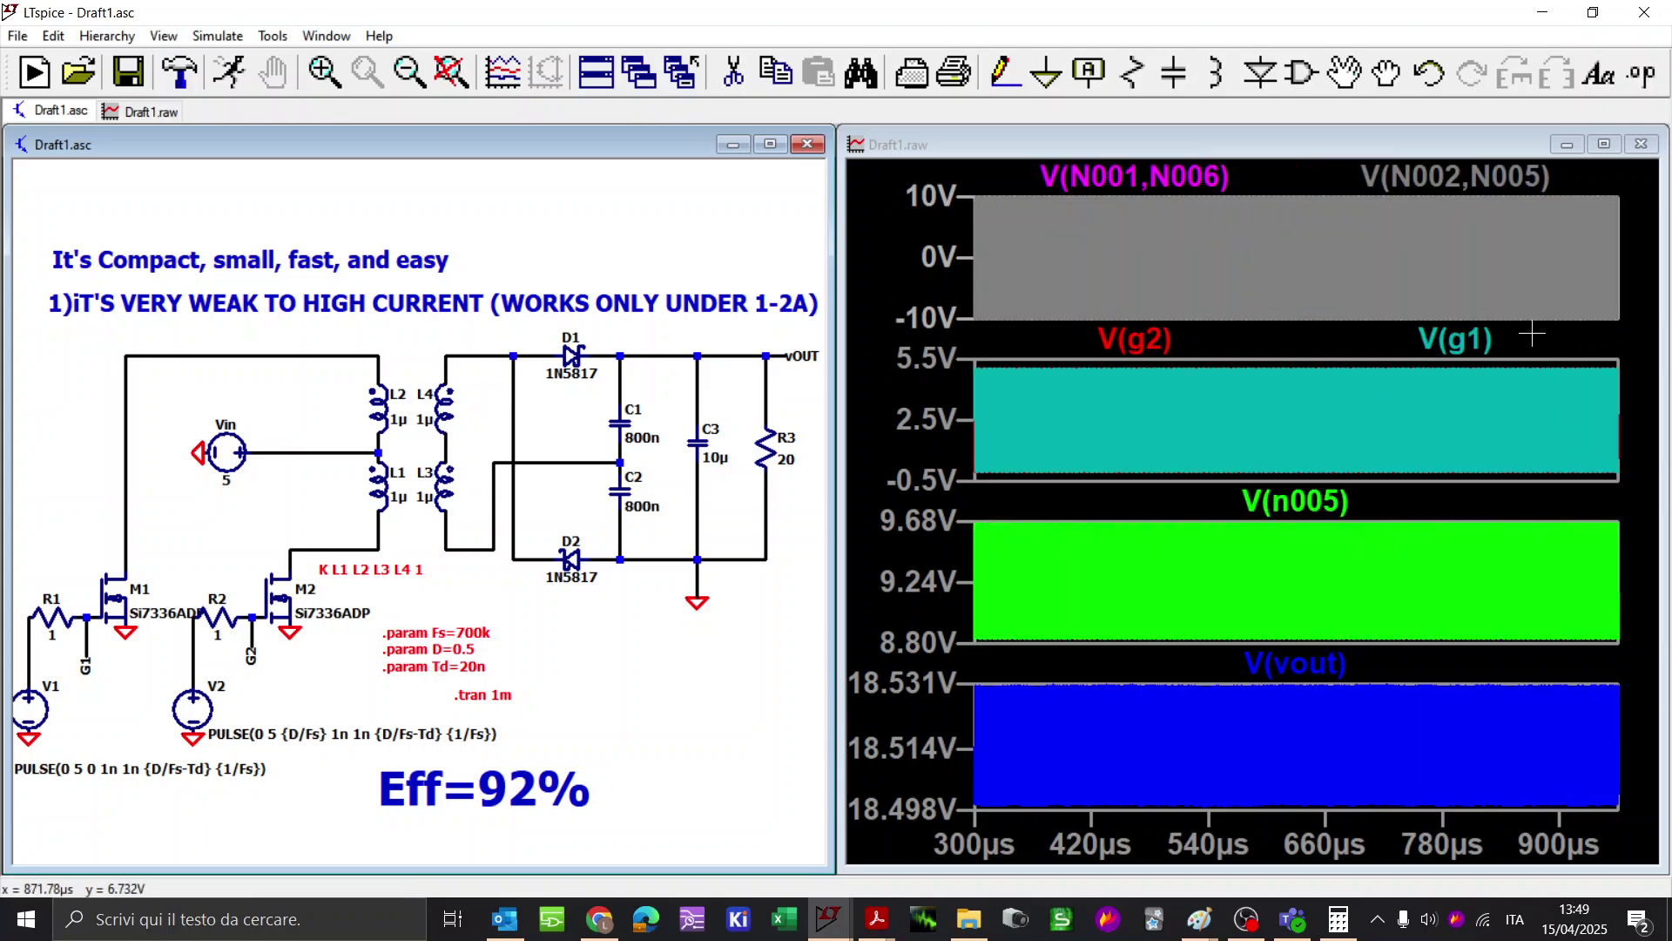
Step: Narrow the time range to about 921.0 to 923.7 µs and add R3's current to the vOUT pane
{"action": "left_click_drag", "start_coordinate": [1541, 324], "coordinate": [1587, 188]}
{"action": "left_click_drag", "start_coordinate": [1524, 307], "coordinate": [1561, 192]}
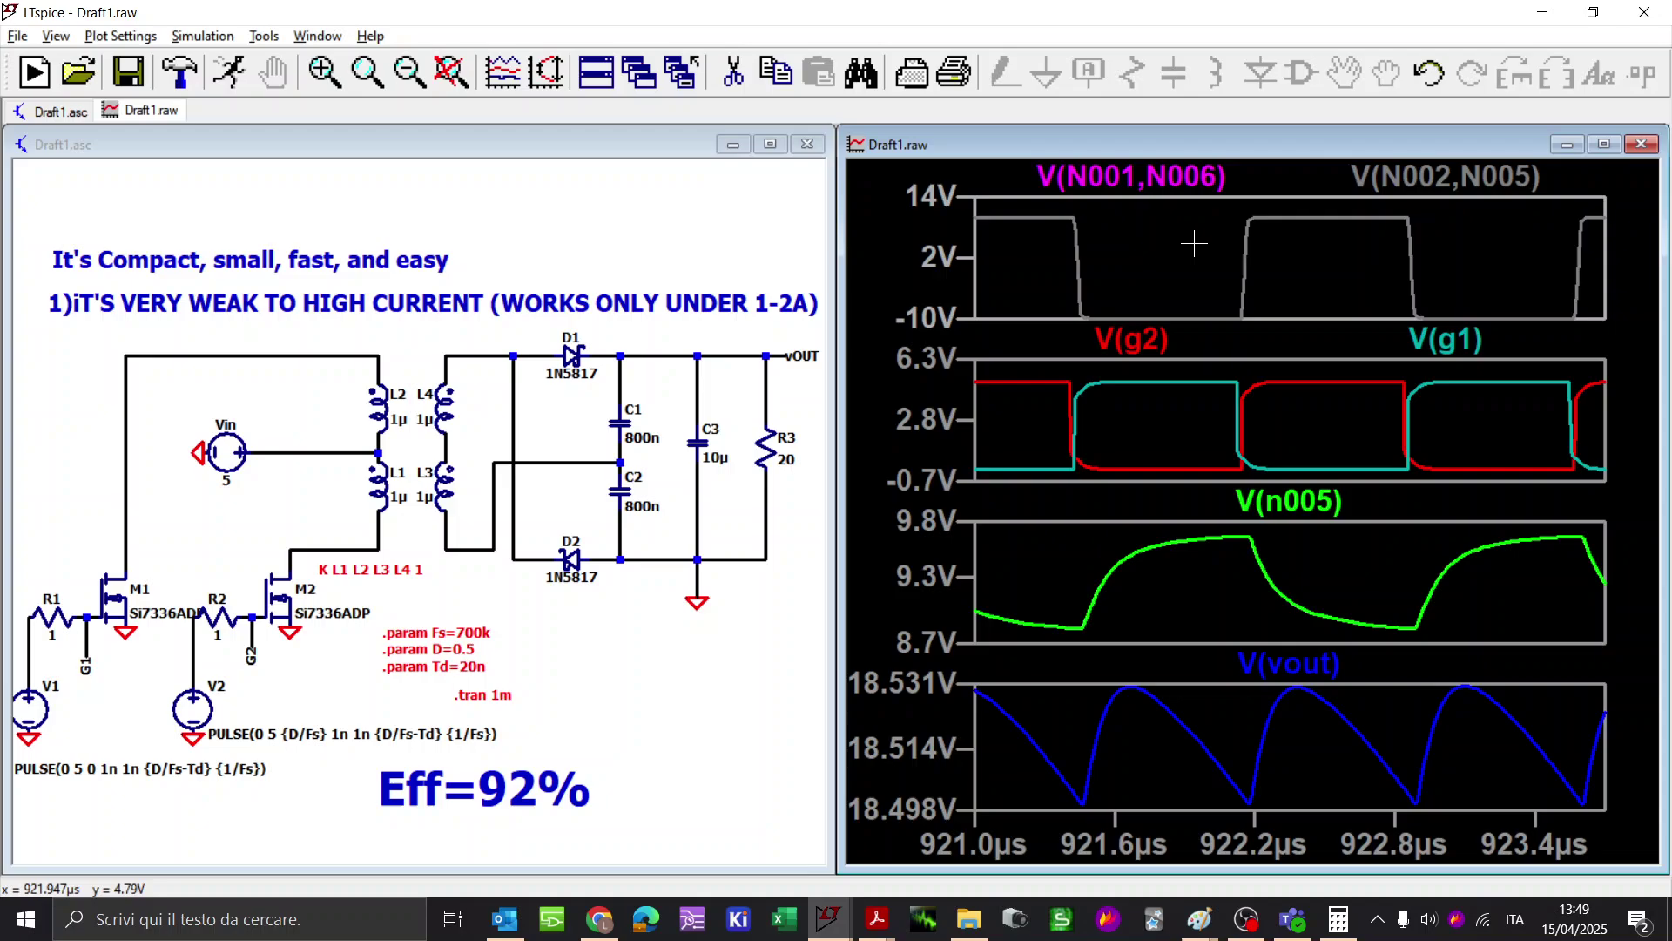
{"action": "left_click", "coordinate": [1161, 735]}
{"action": "left_click", "coordinate": [772, 657]}
{"action": "left_click", "coordinate": [767, 444]}
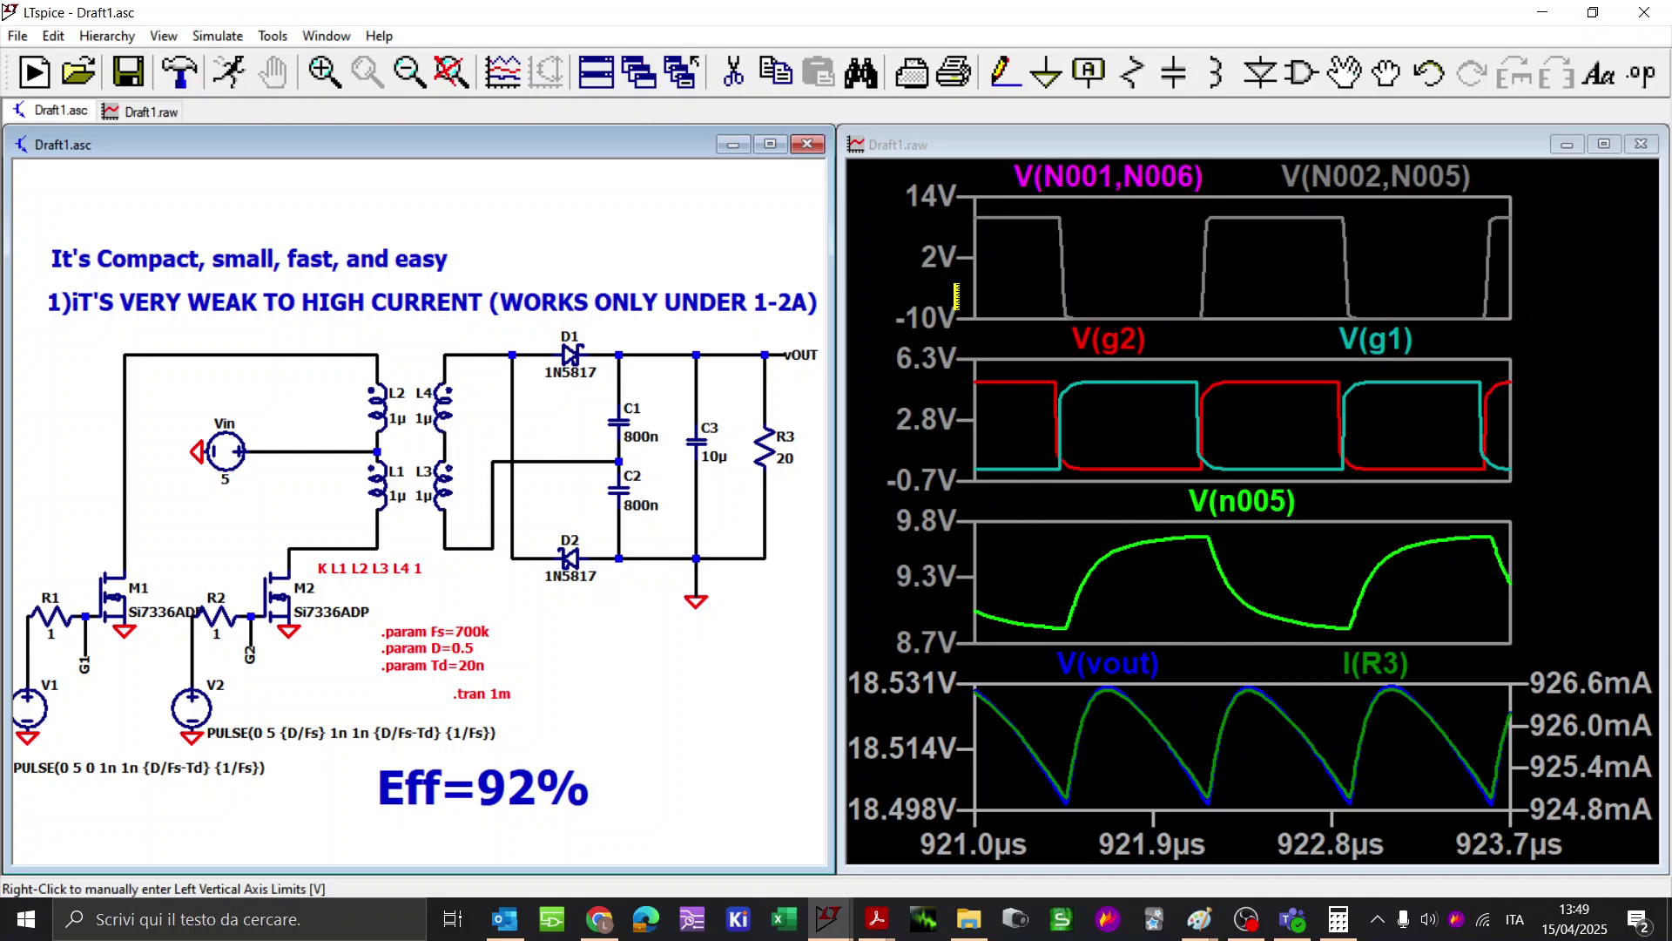
{"action": "key", "text": "space"}
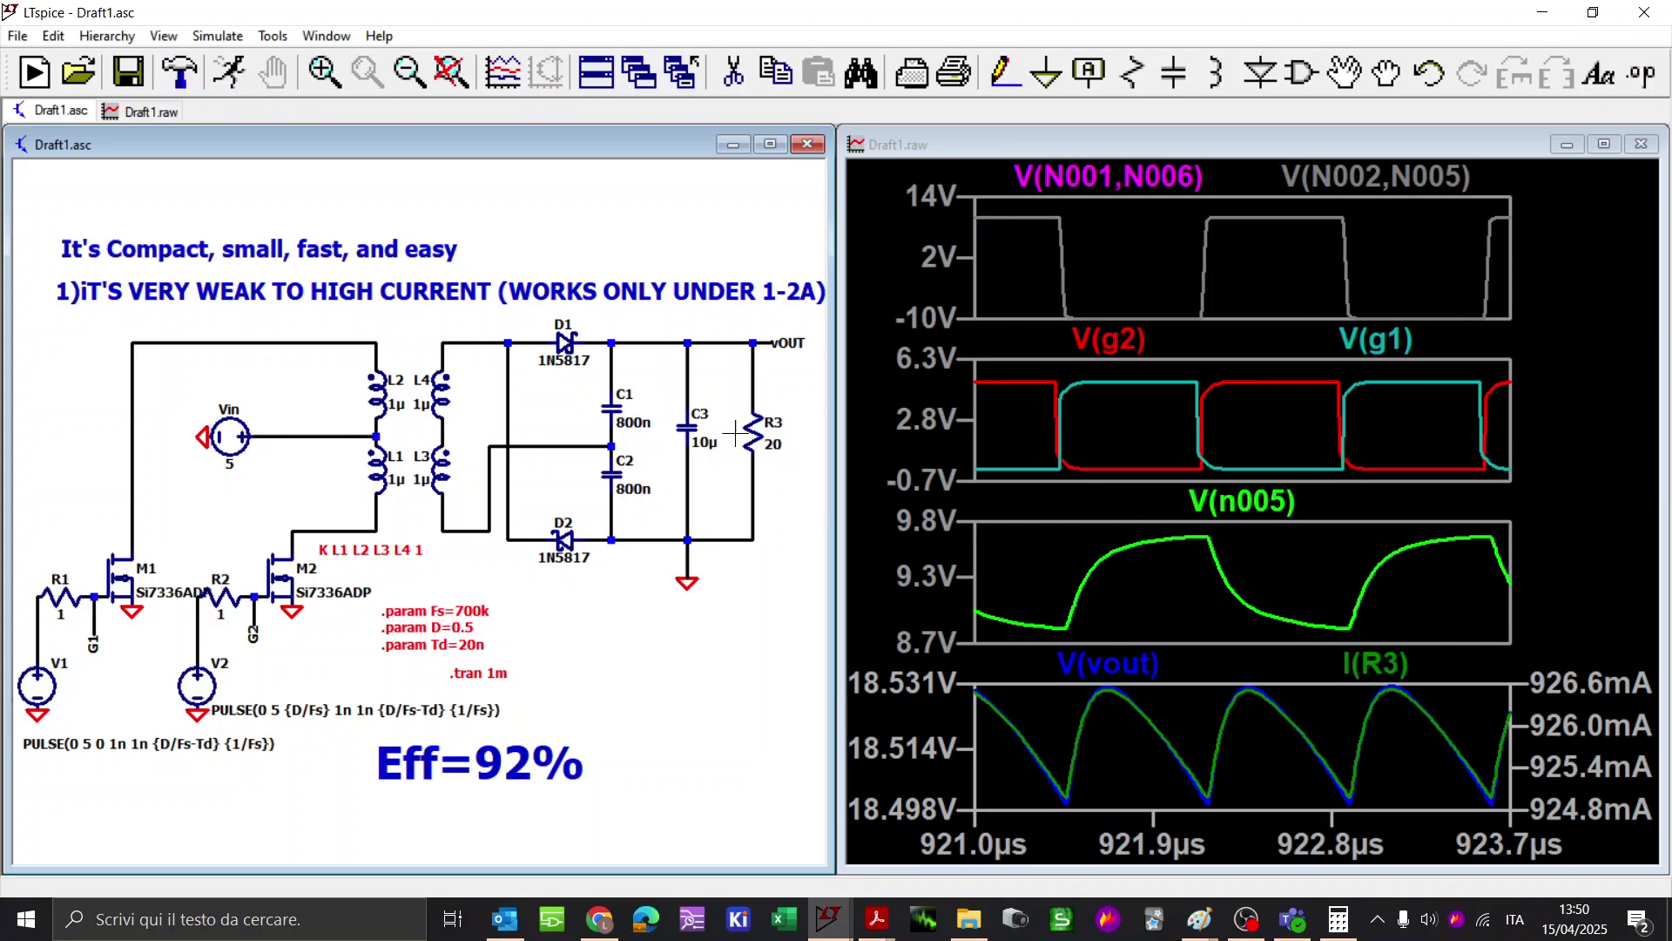
{"action": "scroll", "coordinate": [456, 352], "scroll_direction": "up", "scroll_amount": 3}
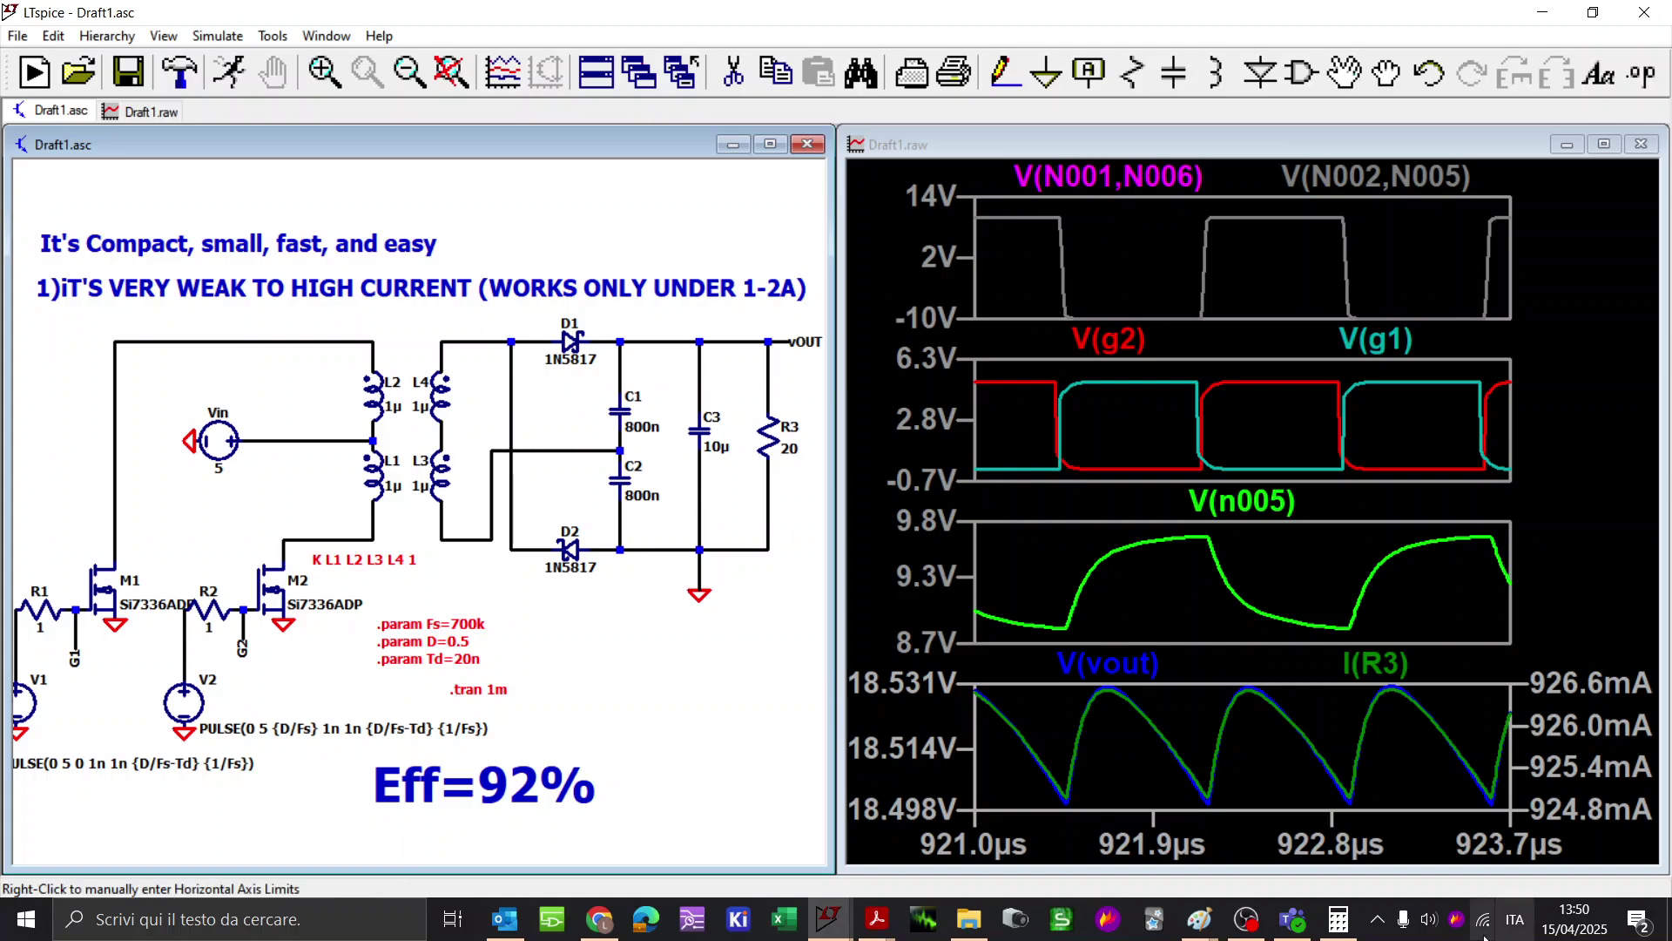
{"action": "left_click", "coordinate": [1246, 919]}
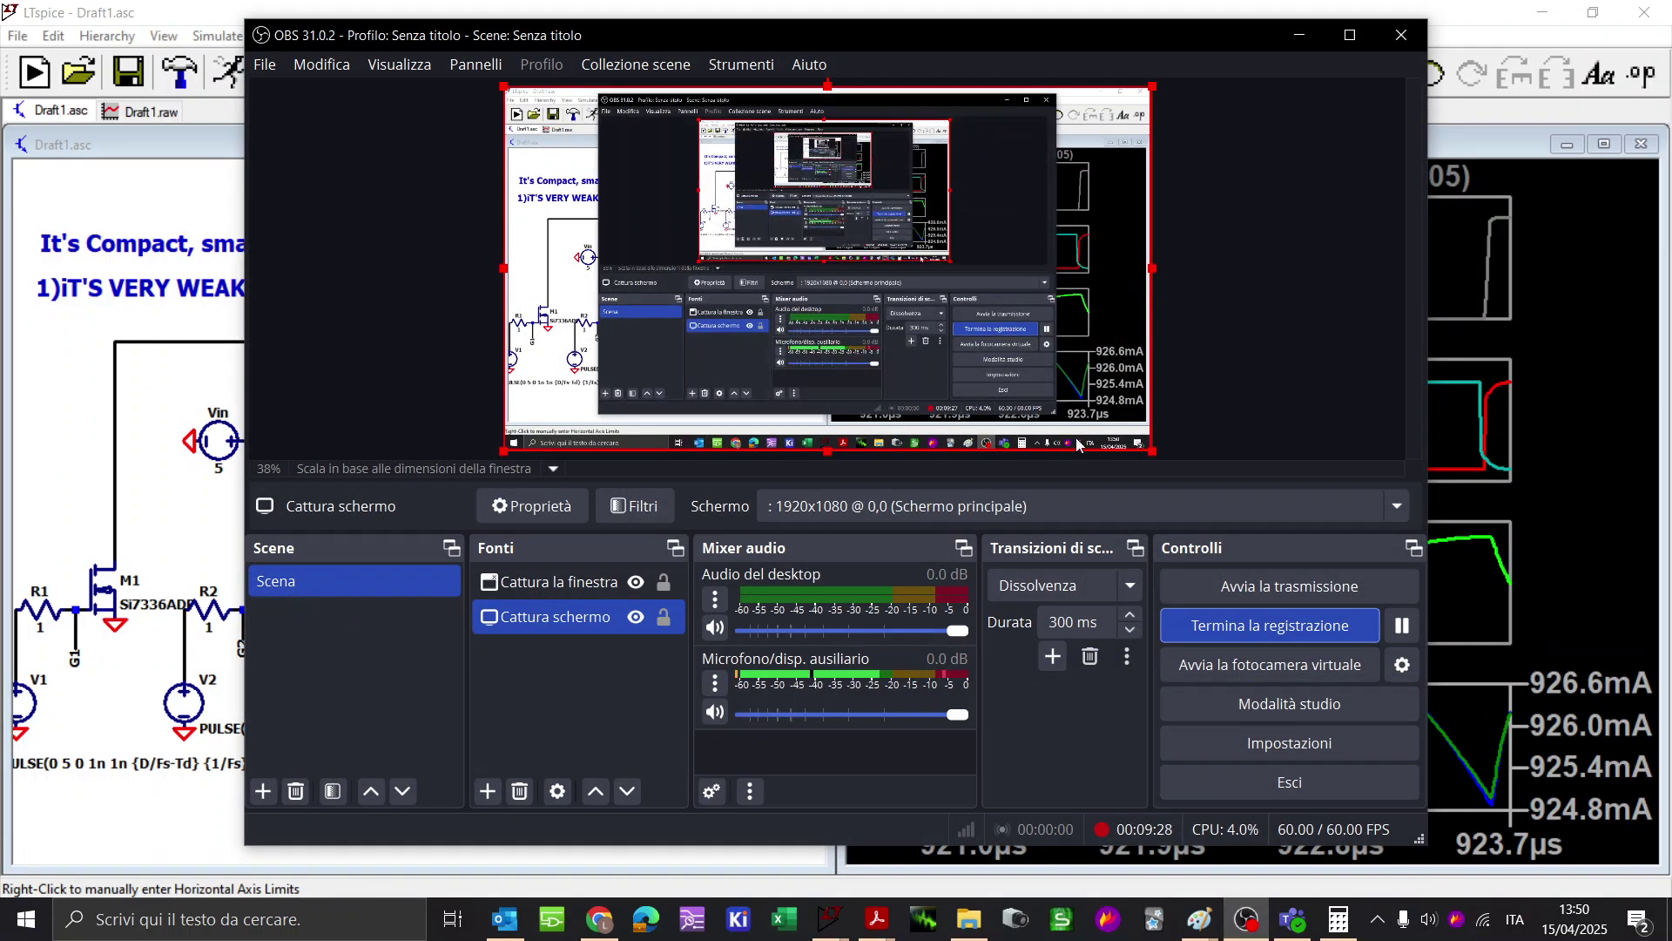